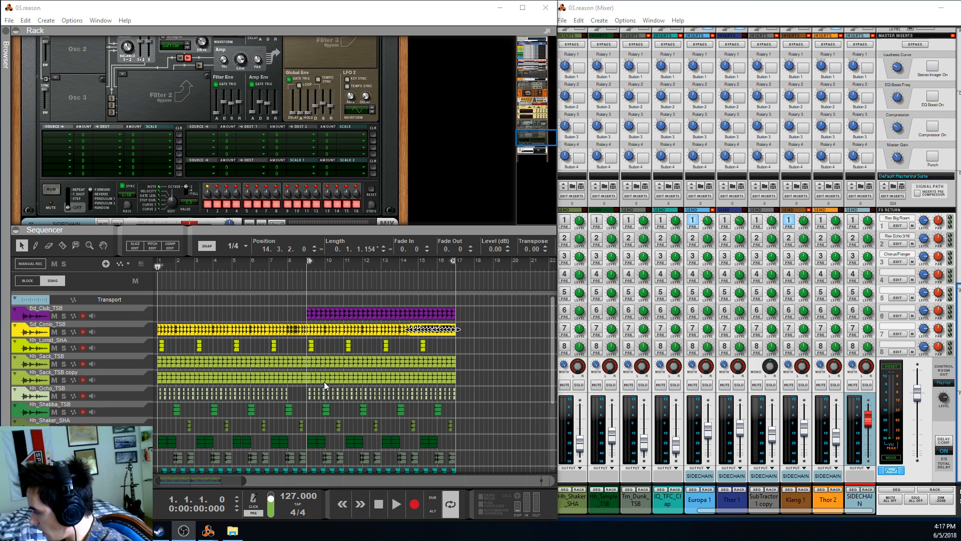
Deselect the clips and play the arrangement from bar 1
left_click(483, 372)
scroll(483, 372, "down", 4)
scroll(475, 380, "up", 4)
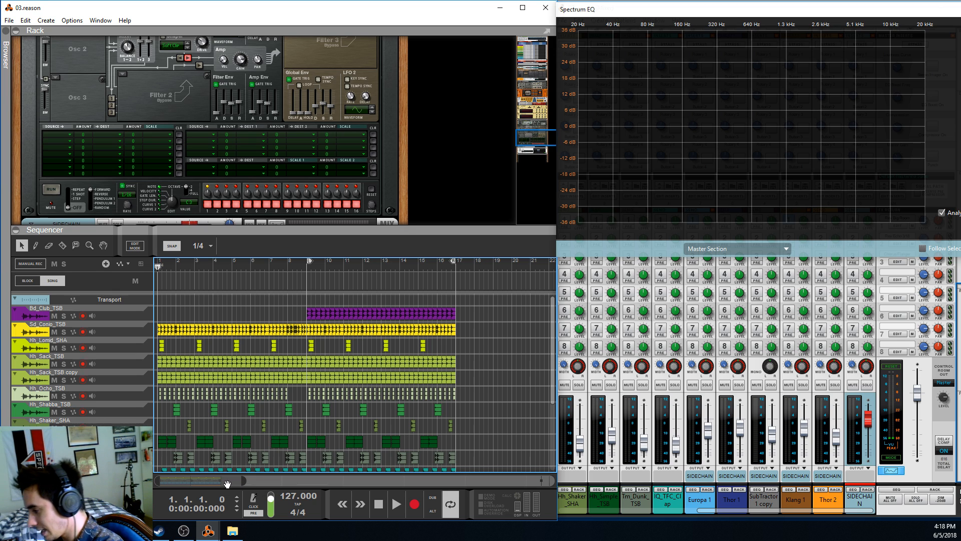
left_click(392, 503)
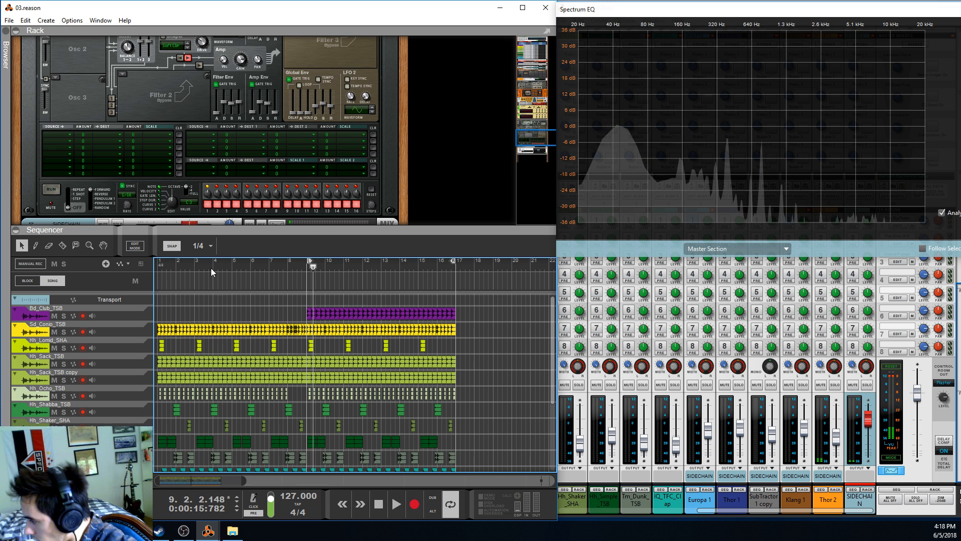
Select the Bd_Club_TSB track and place both the loop start and the playhead at bar 9
left_click_drag(310, 261, 76, 263)
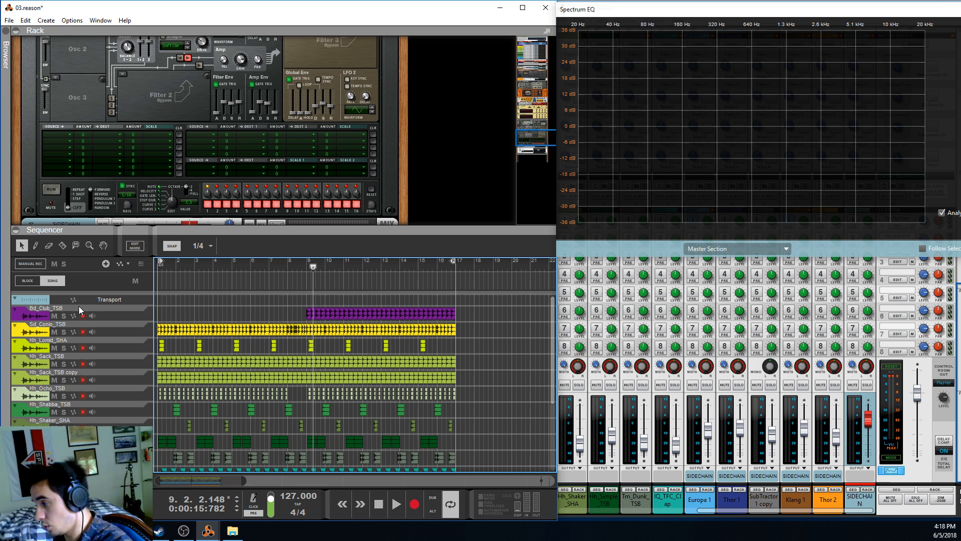
left_click(127, 311)
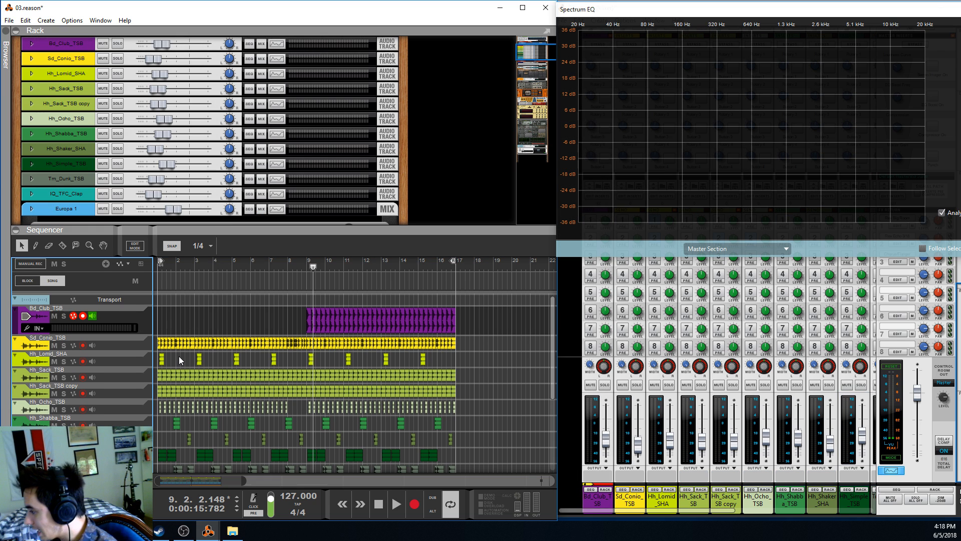
left_click(305, 262, "ctrl")
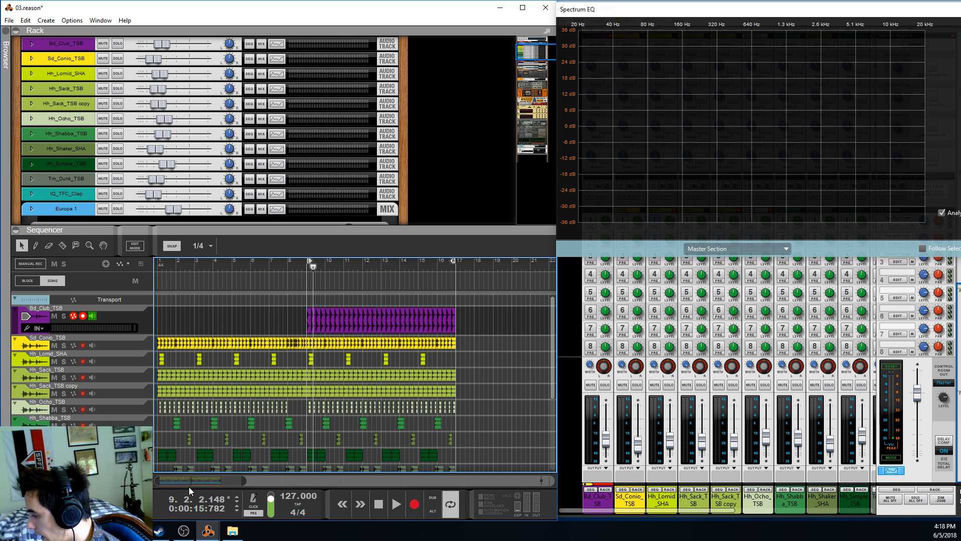
left_click(307, 263)
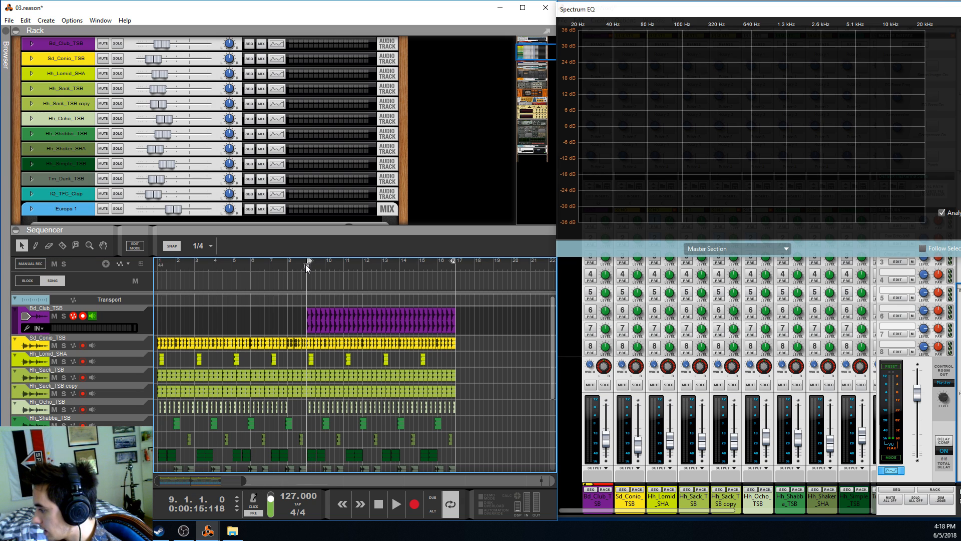
scroll(361, 315, "down", 4)
scroll(371, 325, "up", 4)
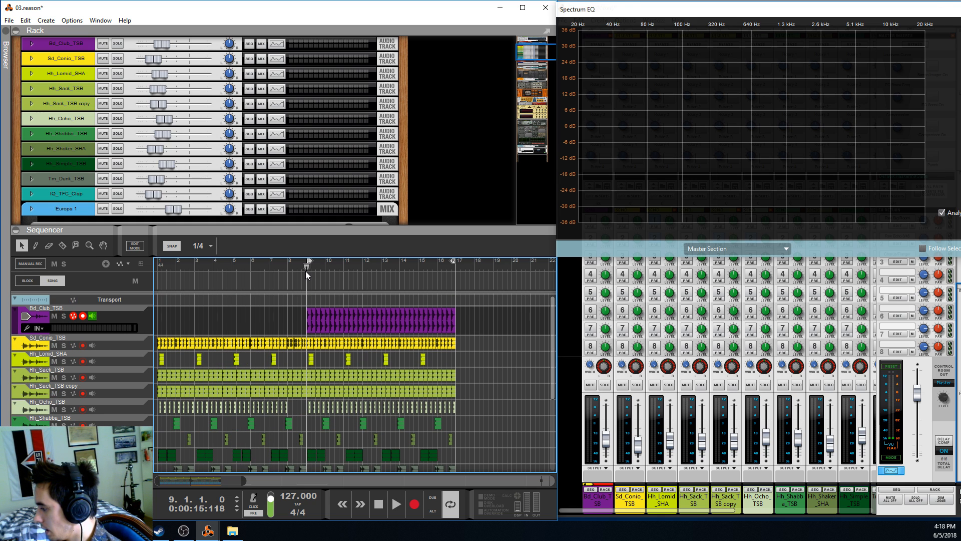
scroll(317, 305, "down", 4)
scroll(311, 380, "up", 6)
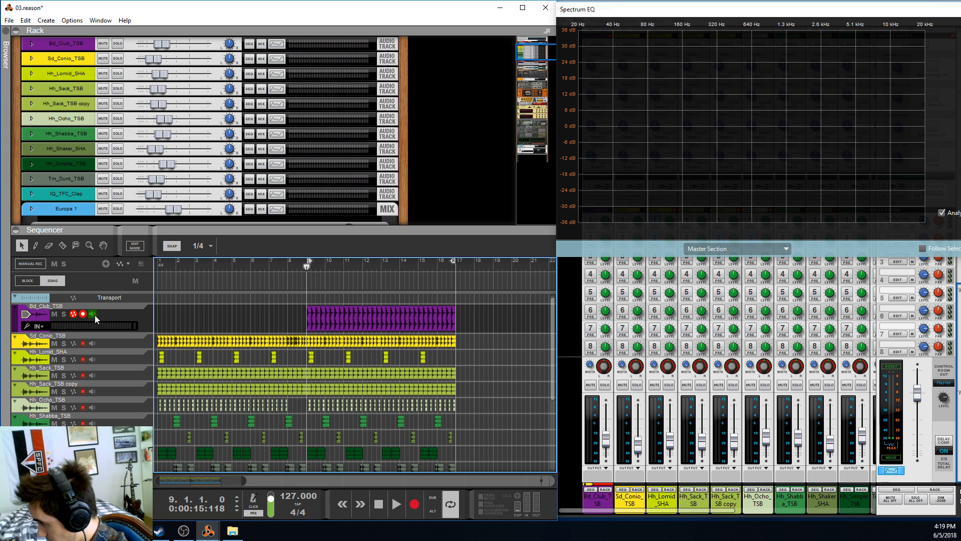
Solo the Bd_Club_TSB track and play it from bar 9
left_click(63, 316)
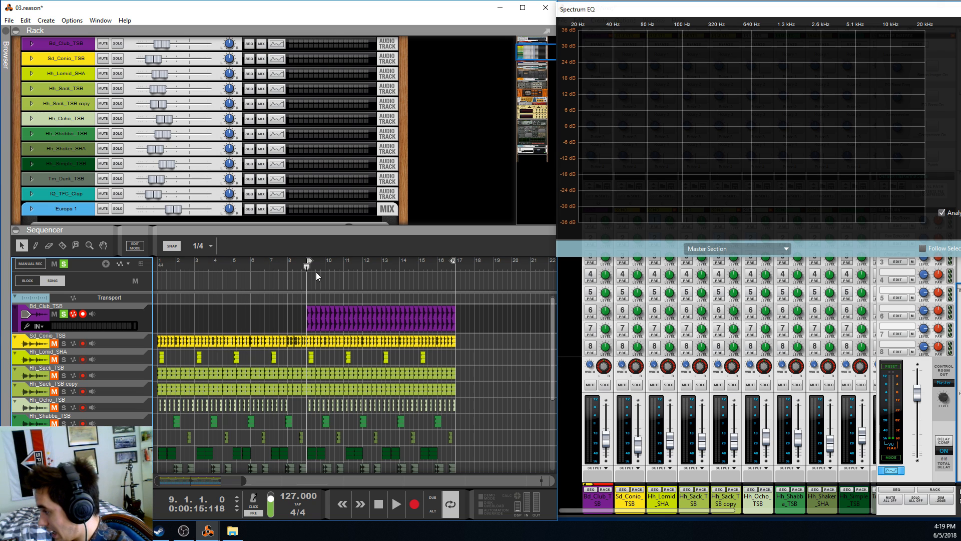
key("space")
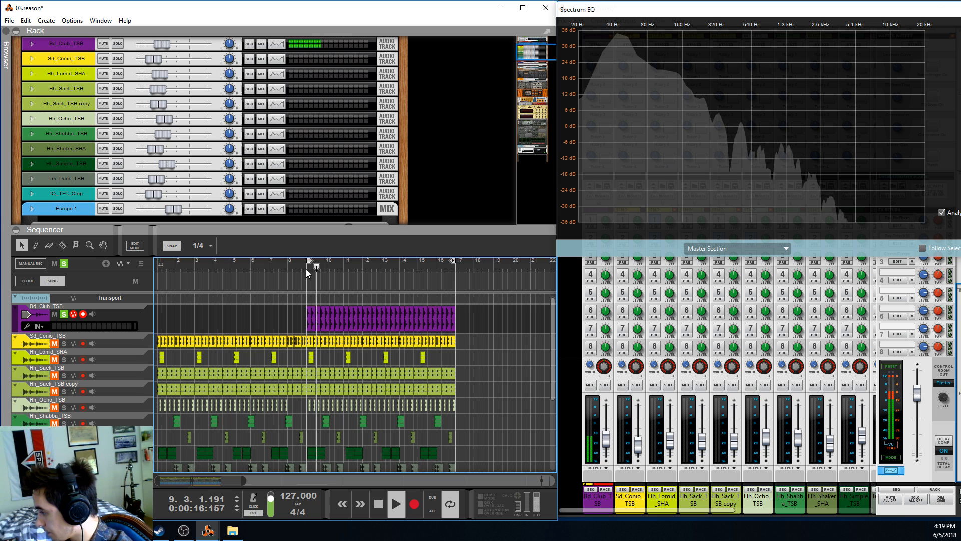
left_click(148, 323)
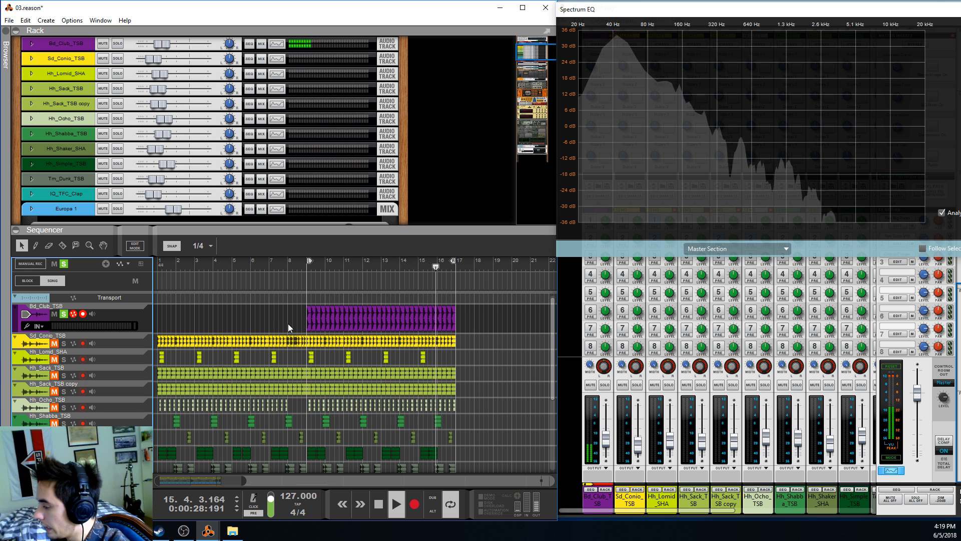
Select all clips on the Bd_Club_TSB track and return the playhead to bar 9
left_click(344, 308)
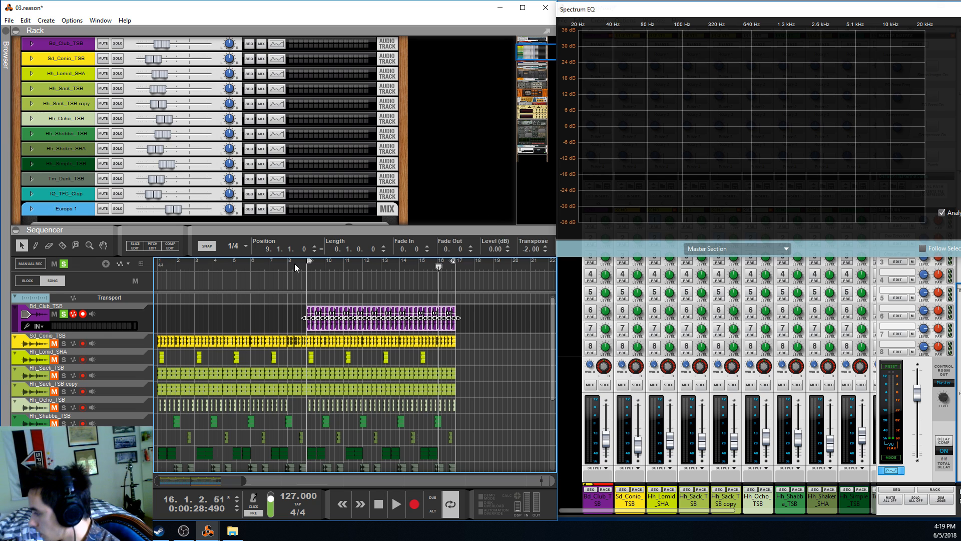
left_click(306, 268)
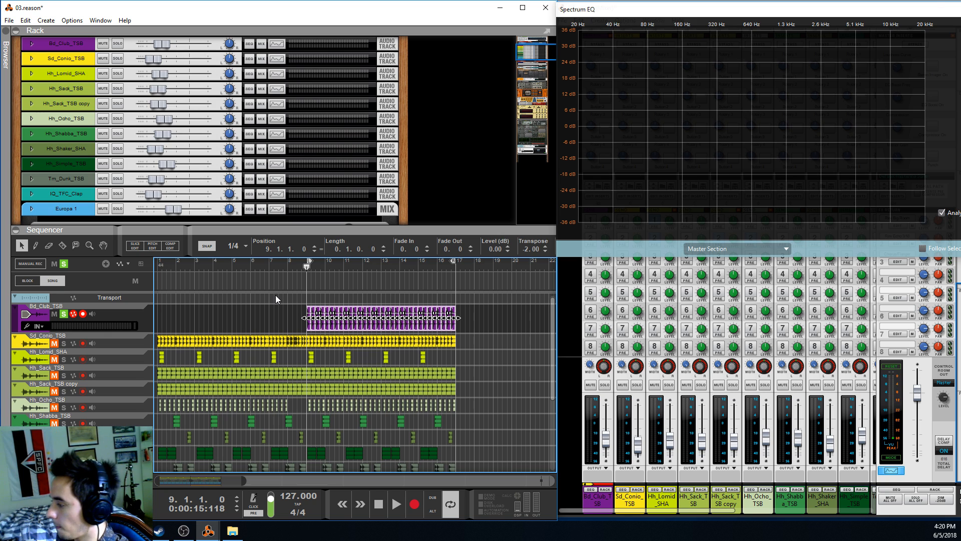
left_click(310, 269)
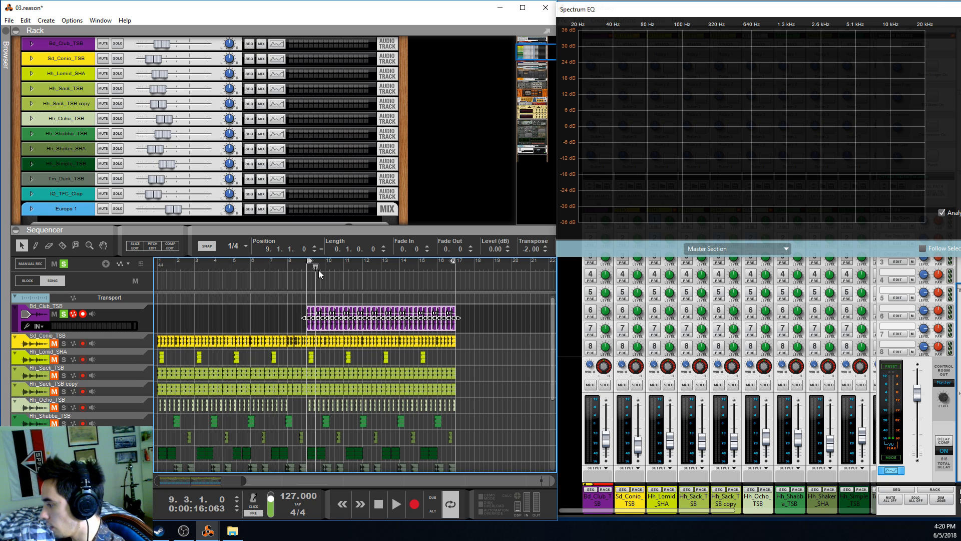
left_click(310, 270)
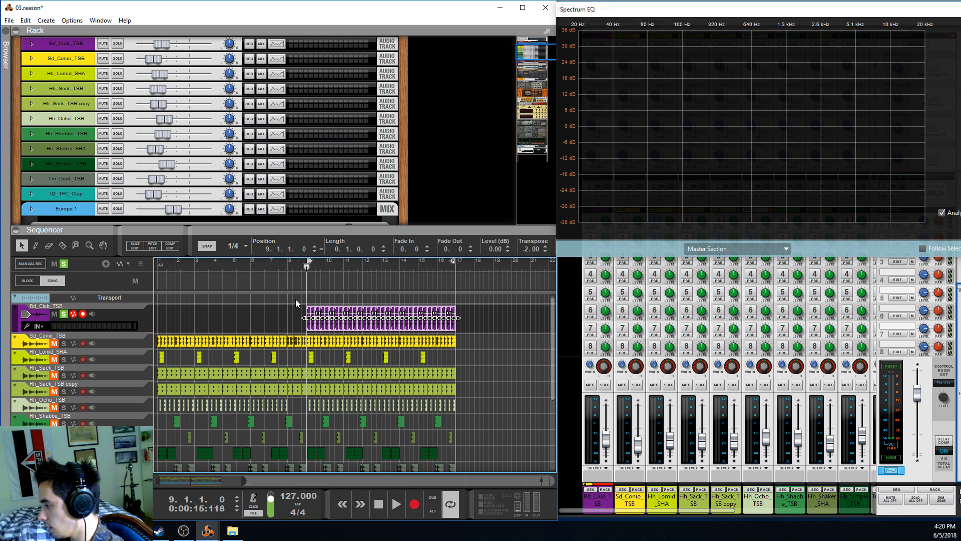
left_click(191, 325)
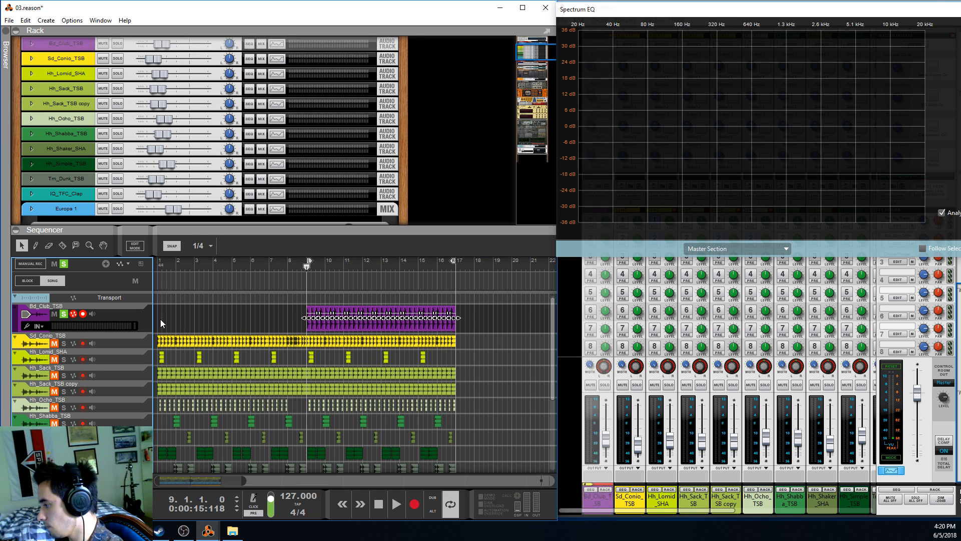
left_click(305, 265)
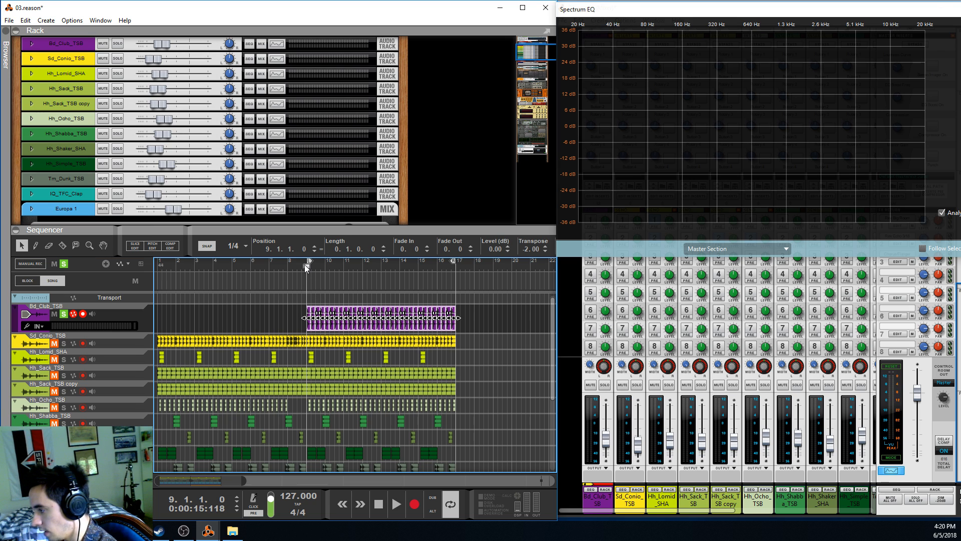
Play the soloed kick, unfold the Bd_Club_TSB device in the rack and enlarge the rack area
key("space")
scroll(74, 195, "up", 5)
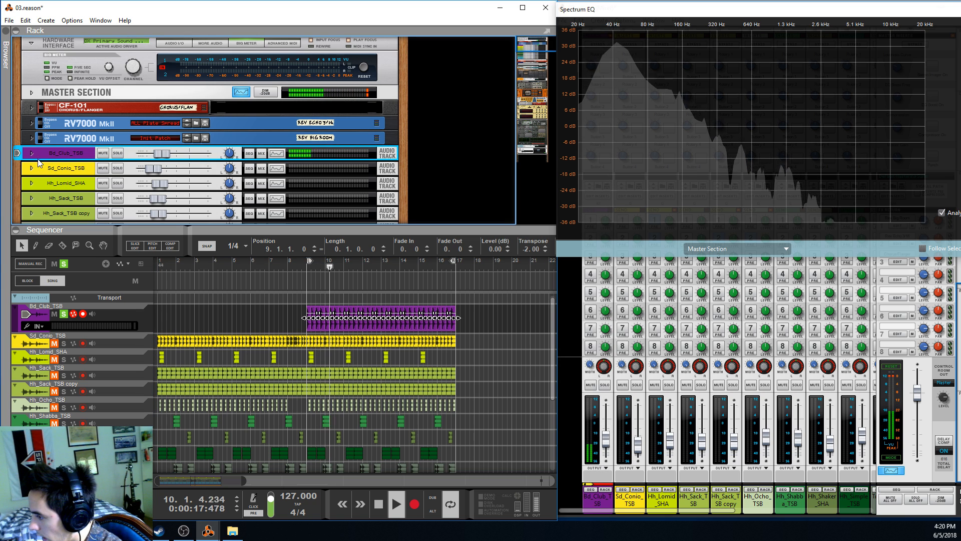
left_click(33, 151)
left_click_drag(124, 226, 124, 283)
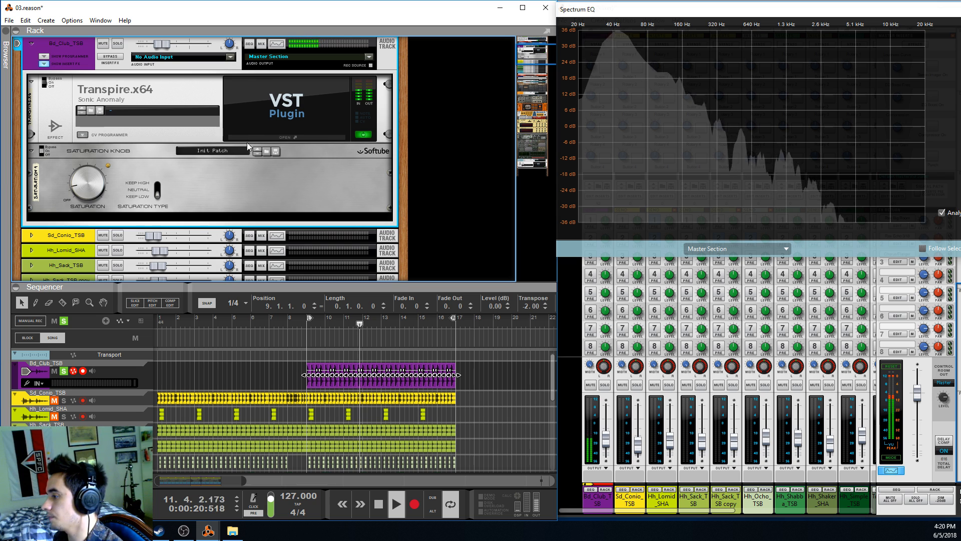
Open the Transpire plug-in on the kick track to examine its settings, and close it
left_click(273, 114)
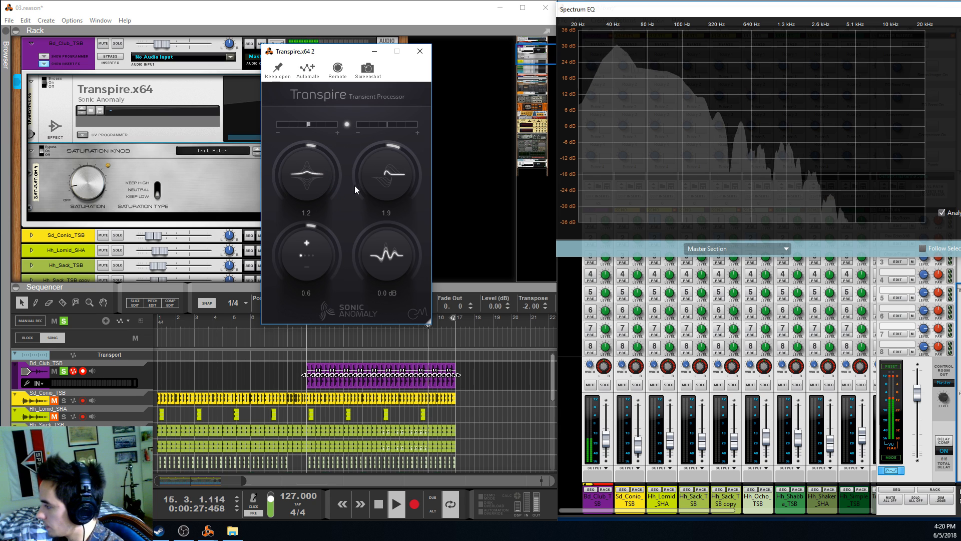
left_click_drag(349, 54, 360, 50)
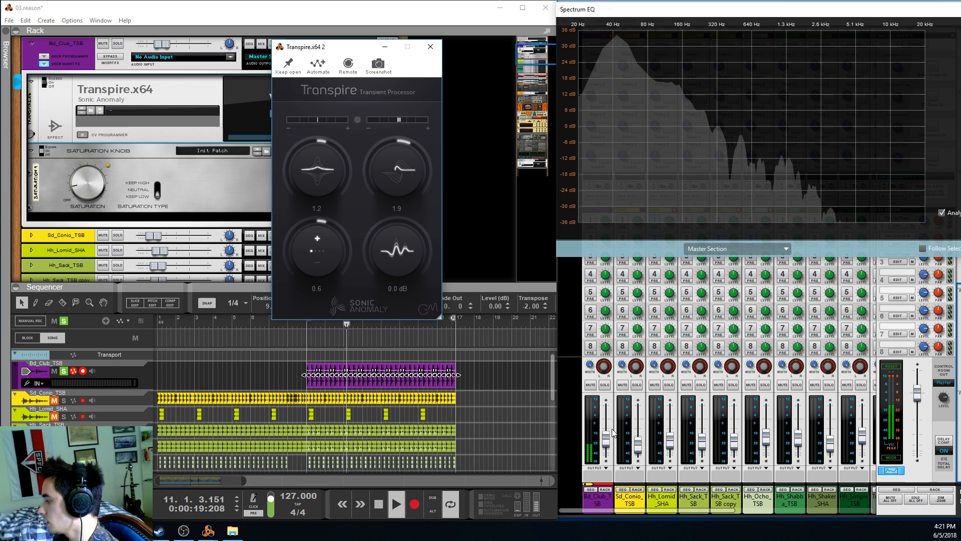
left_click_drag(597, 510, 602, 510)
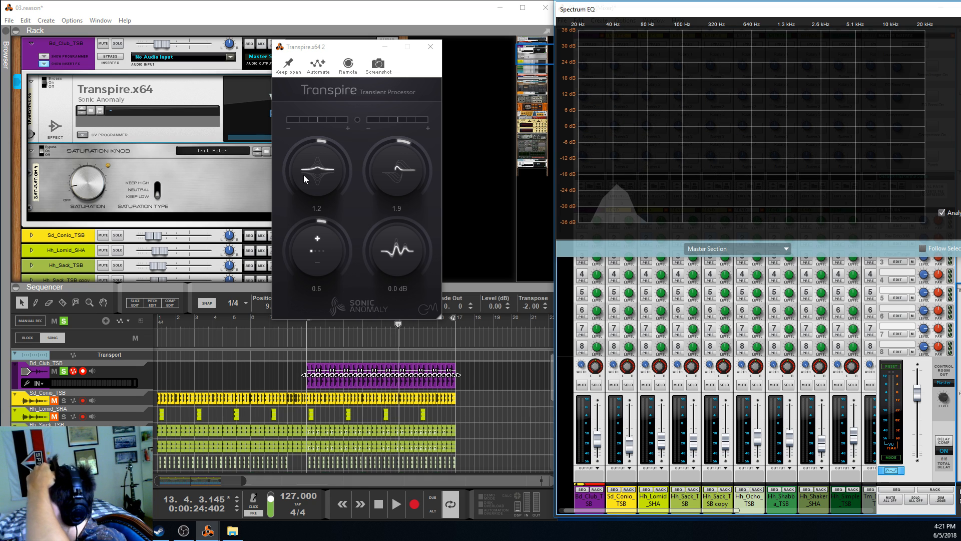
left_click(433, 52)
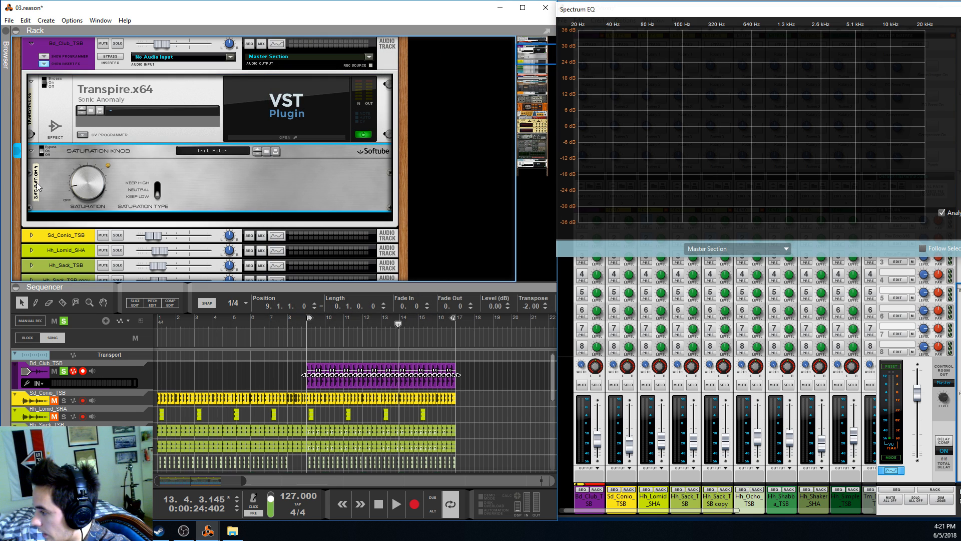
Compare the soloed kick with its insert effects active, bypassed and active again, playing from bar 9 each time
scroll(112, 185, "up", 3)
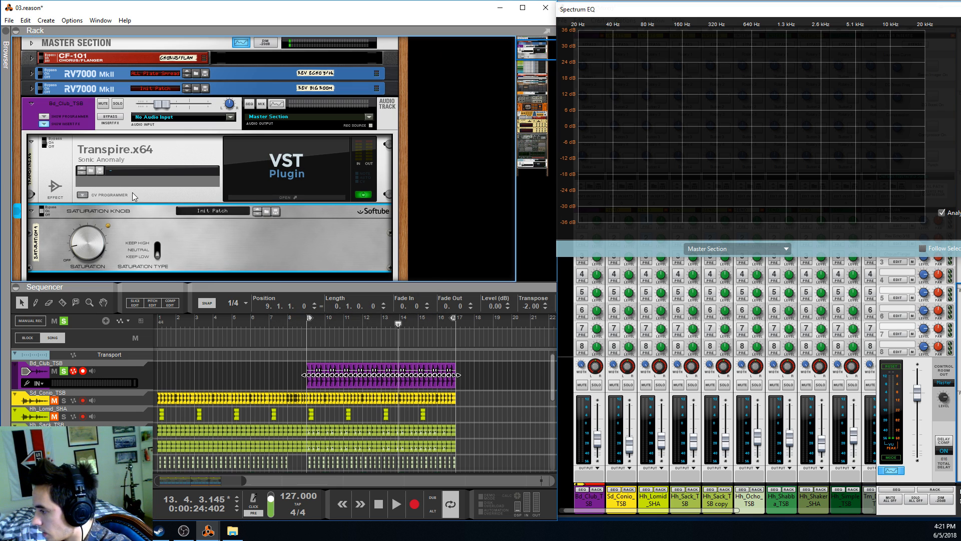
left_click(308, 322)
key("space")
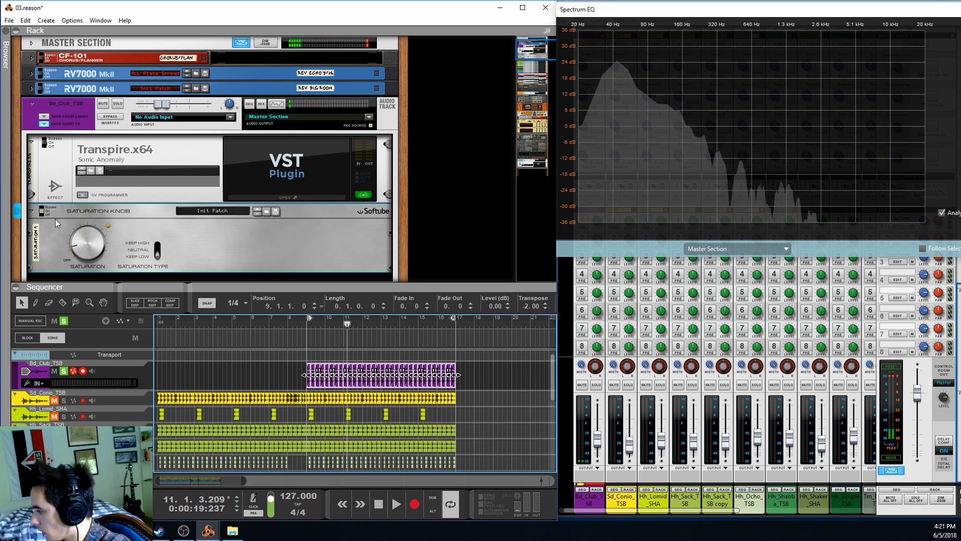
left_click(109, 118)
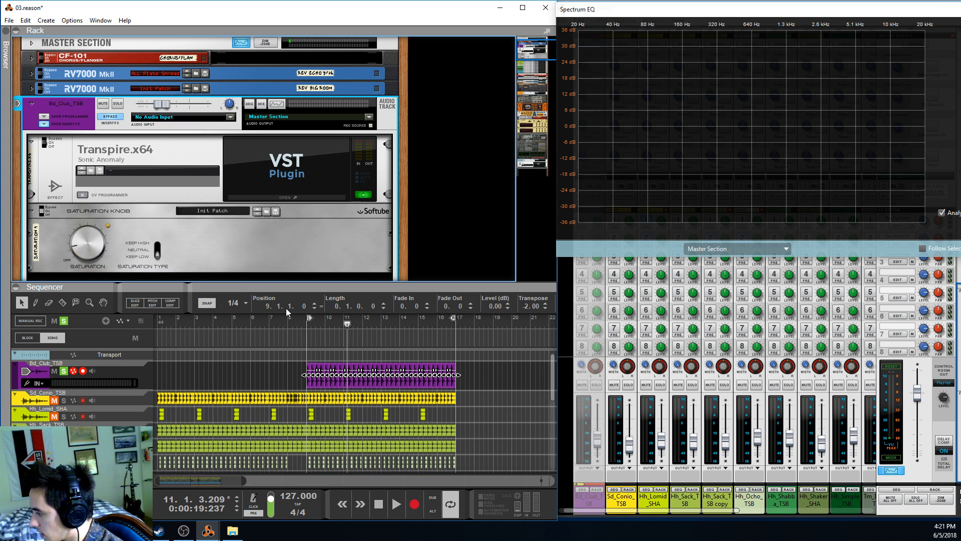
left_click(307, 329)
key("space")
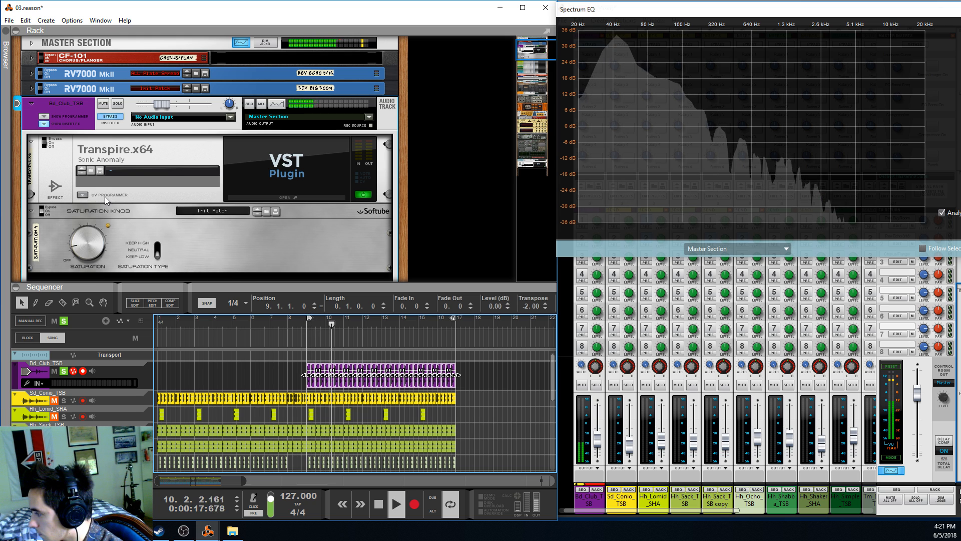
left_click(114, 118)
key("space")
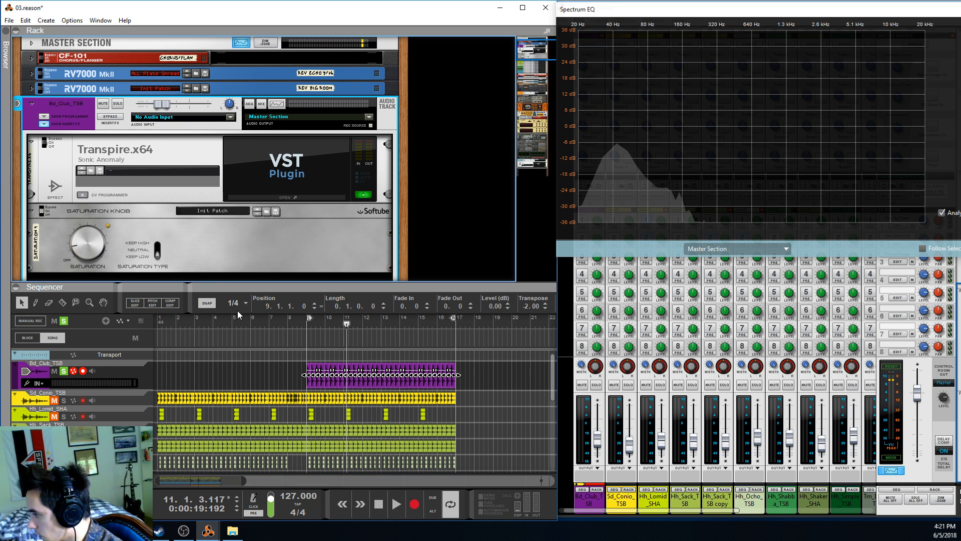
left_click(307, 326)
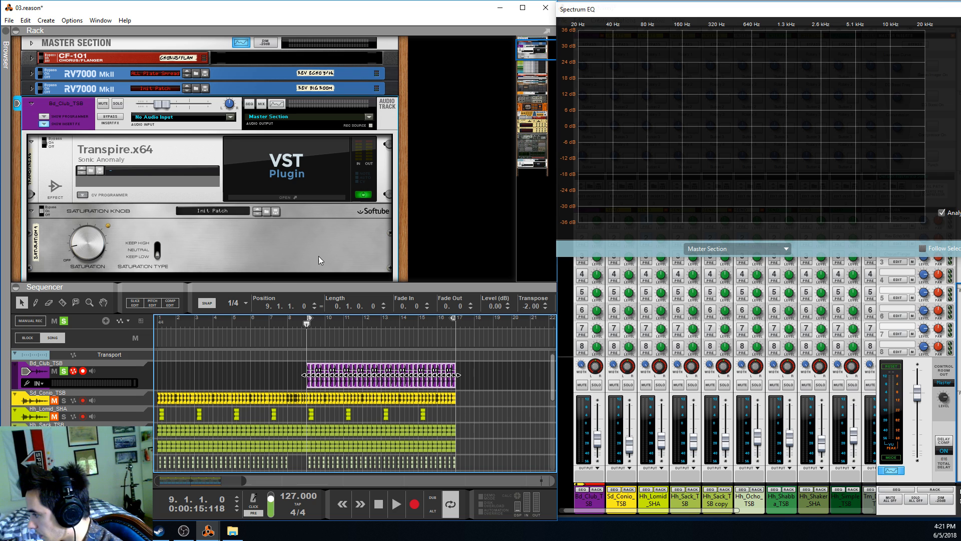
key("space")
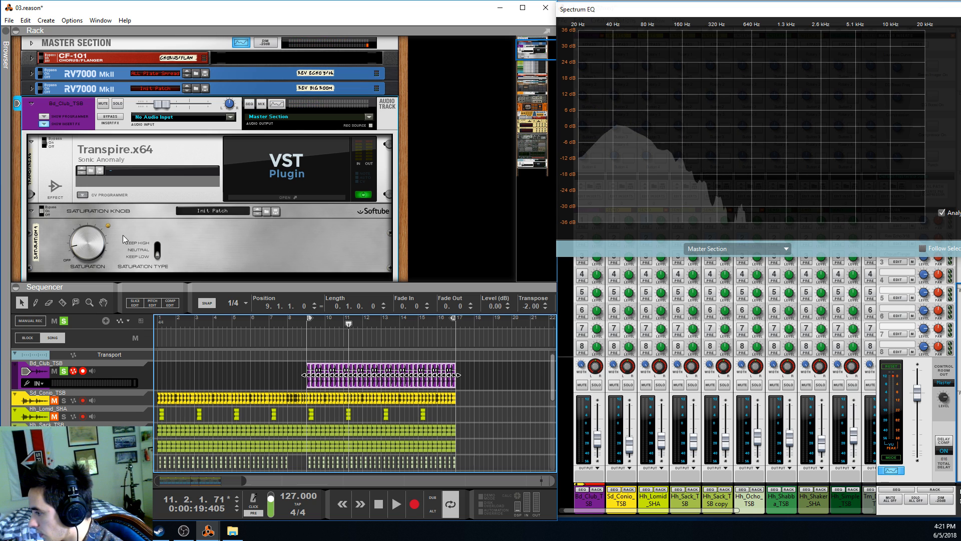
Fold the Bd_Club_TSB device in the rack and turn off the track's solo
left_click(45, 207)
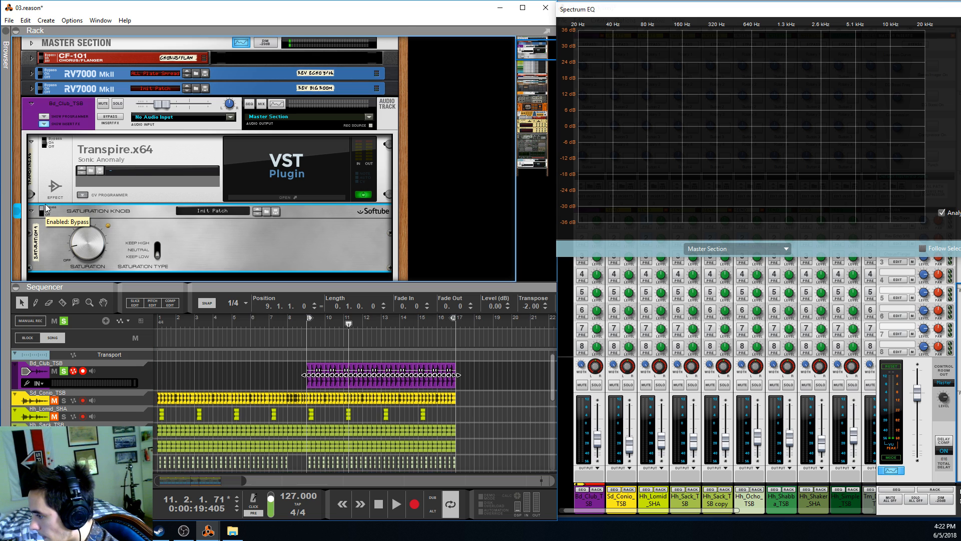
left_click(31, 104)
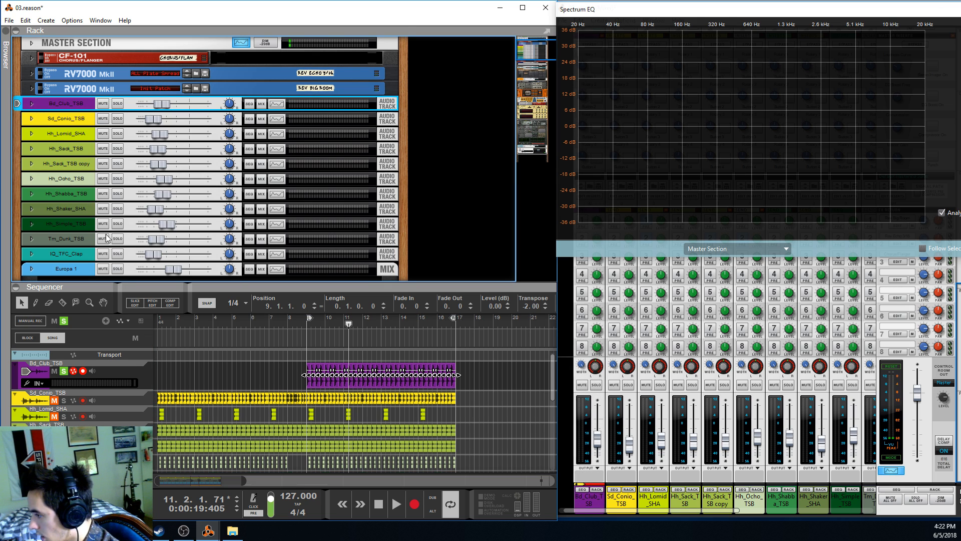
left_click(64, 371)
left_click(239, 381)
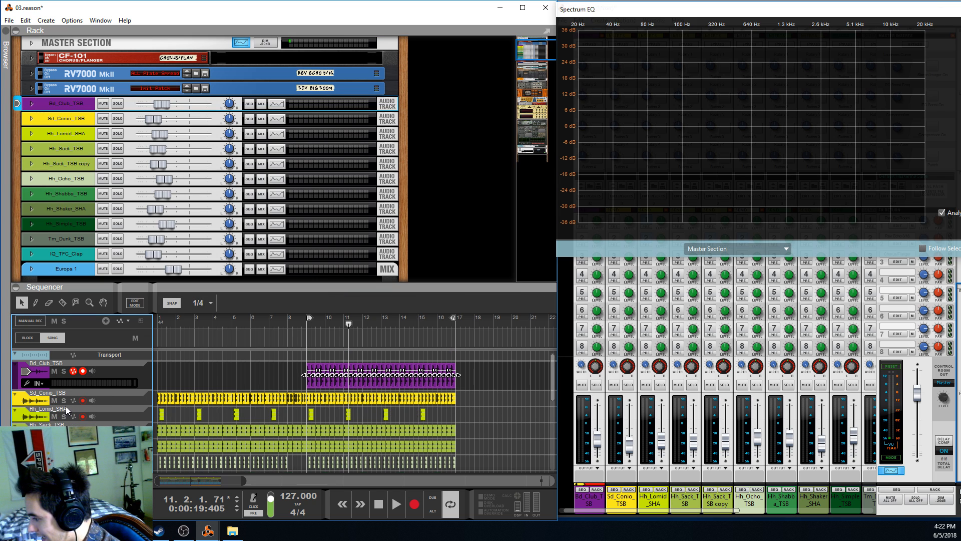
Solo the Sd_Conio_TSB track and play it from bar 9
left_click(64, 401)
left_click(308, 326)
key("space")
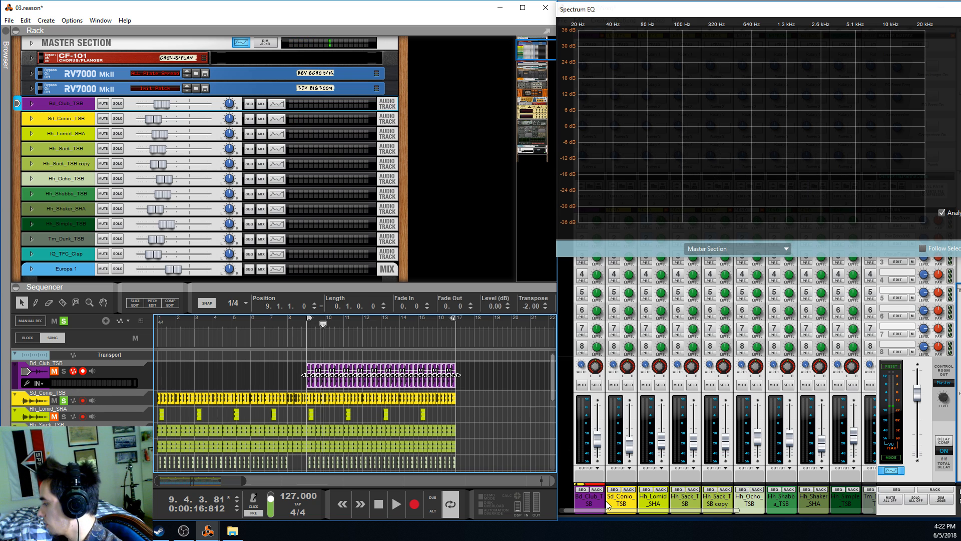
left_click(624, 515)
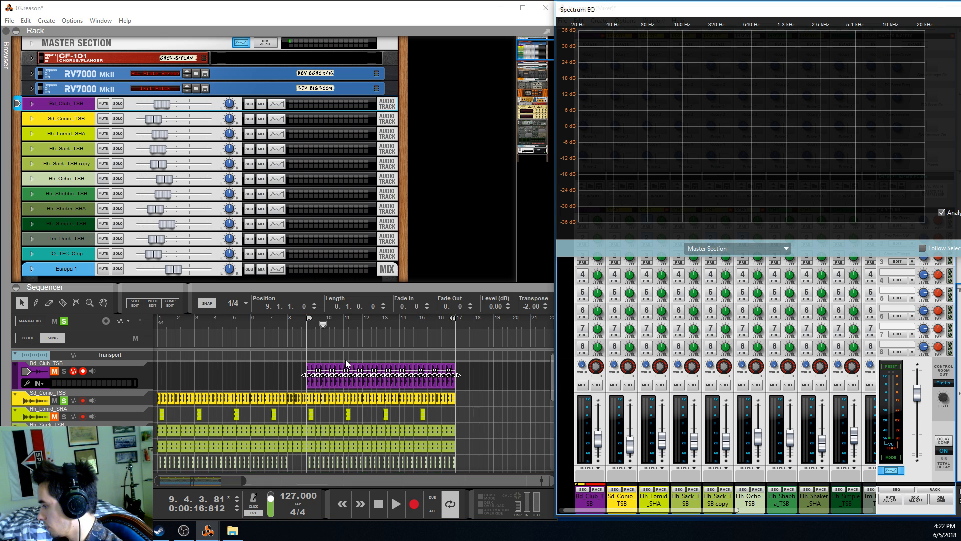
Replay the soloed Sd_Conio_TSB track from bar 9 and shorten the Spectrum EQ window to uncover the mixer's upper send rows
left_click(308, 325)
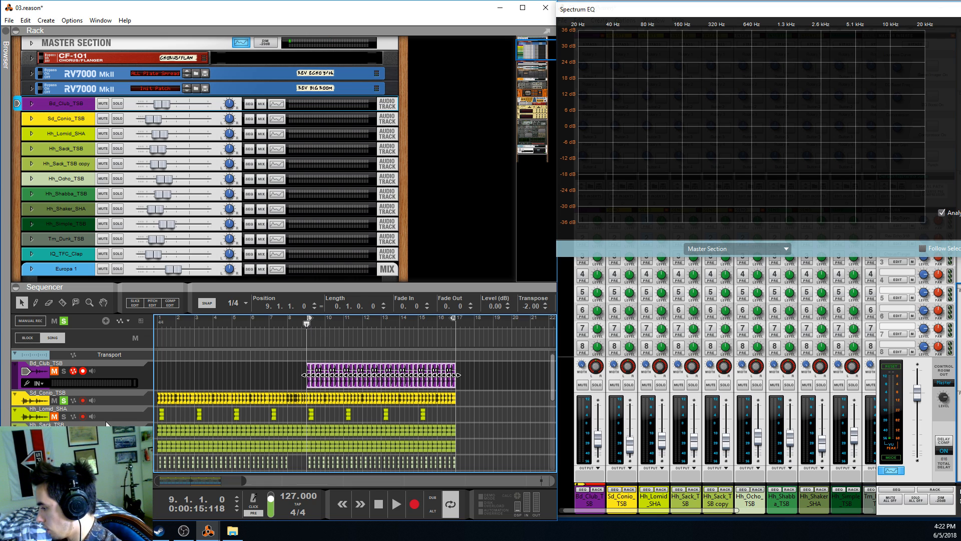
key("space")
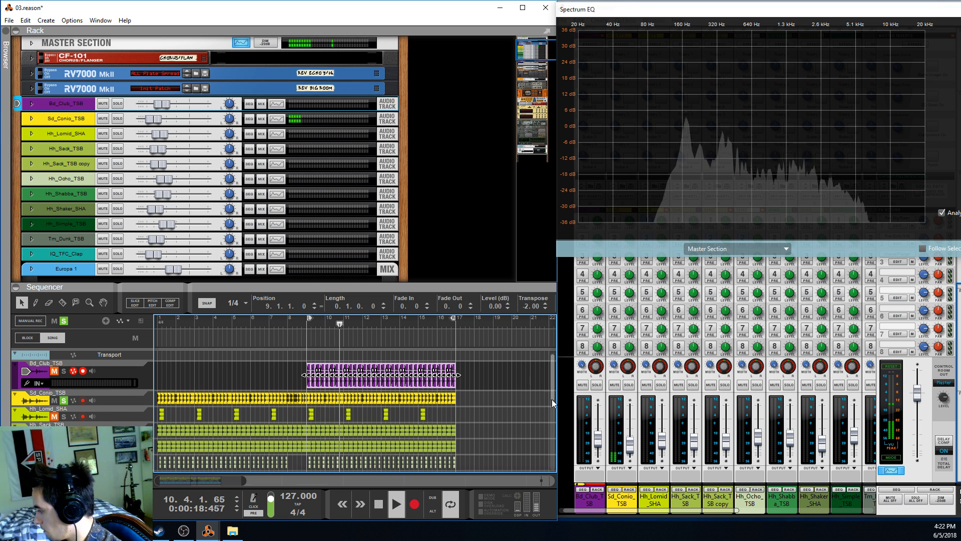
left_click(623, 497)
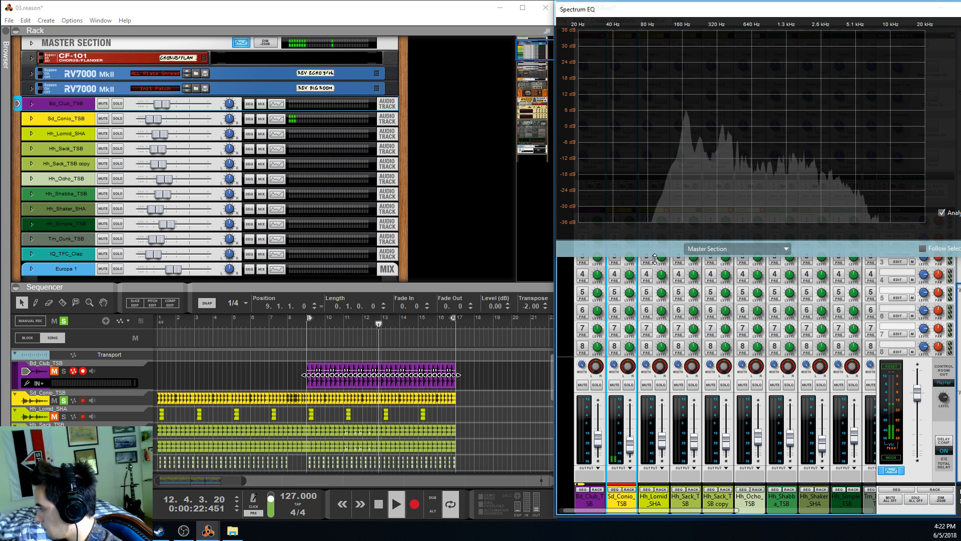
left_click_drag(669, 257, 669, 208)
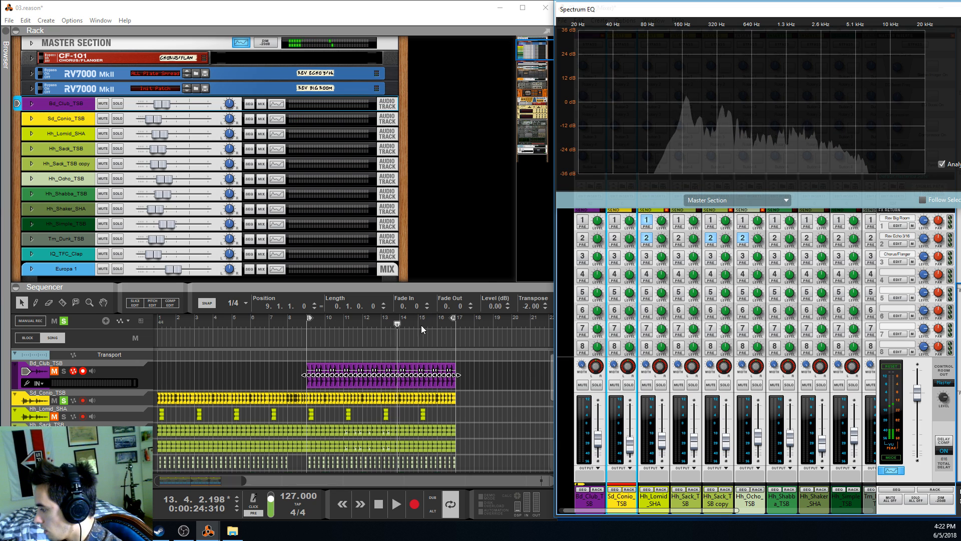
Deselect the kick clip, listen briefly to the soloed snare from bar 8, and return the playhead to bar 8
left_click(287, 353)
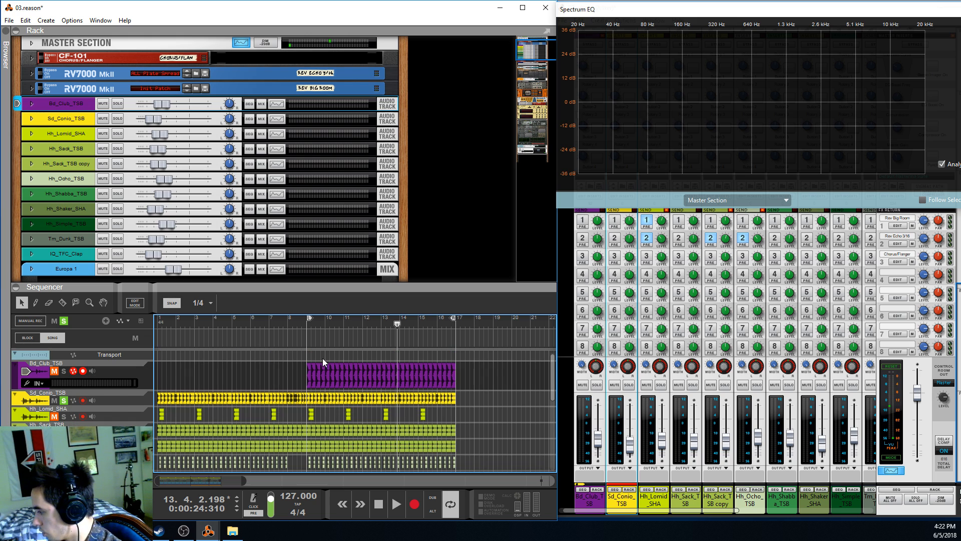
scroll(353, 408, "down", 2)
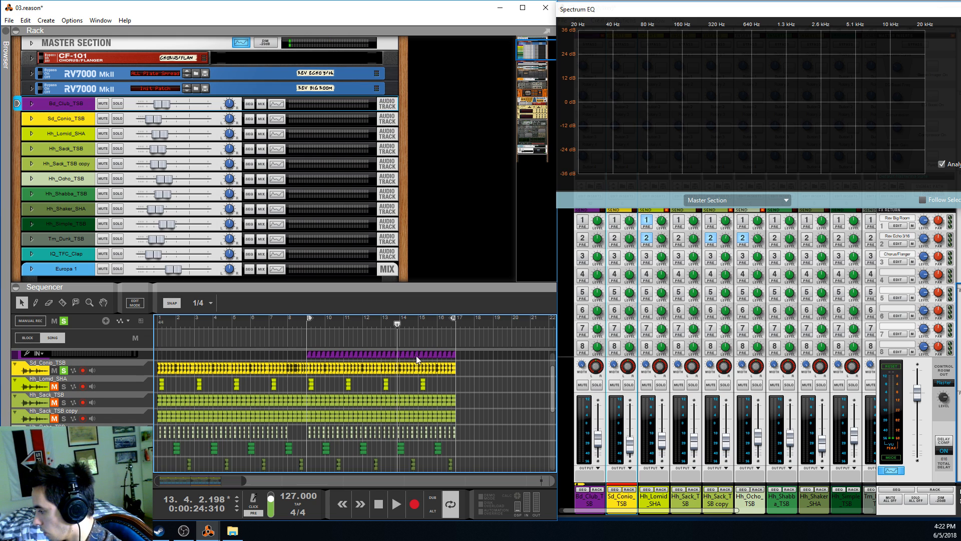
left_click(288, 321)
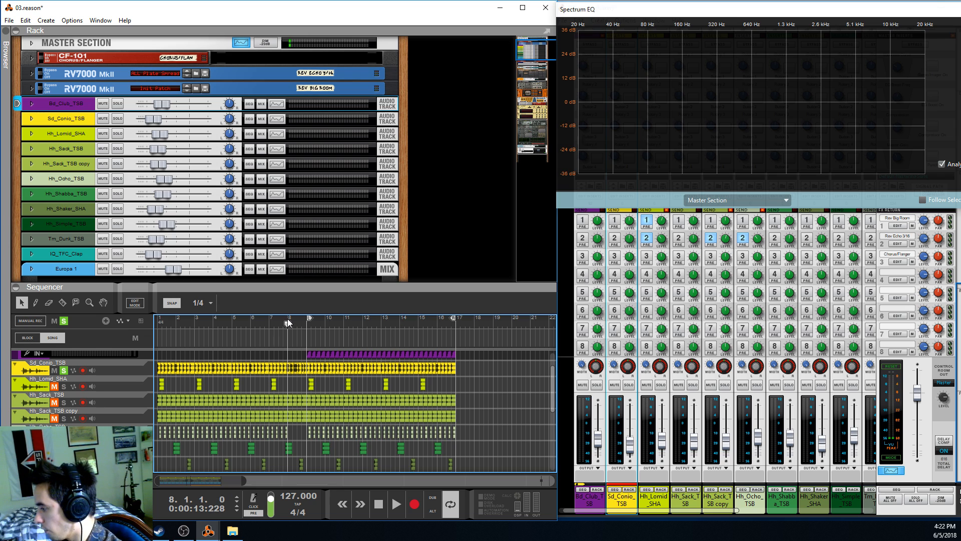
key("space")
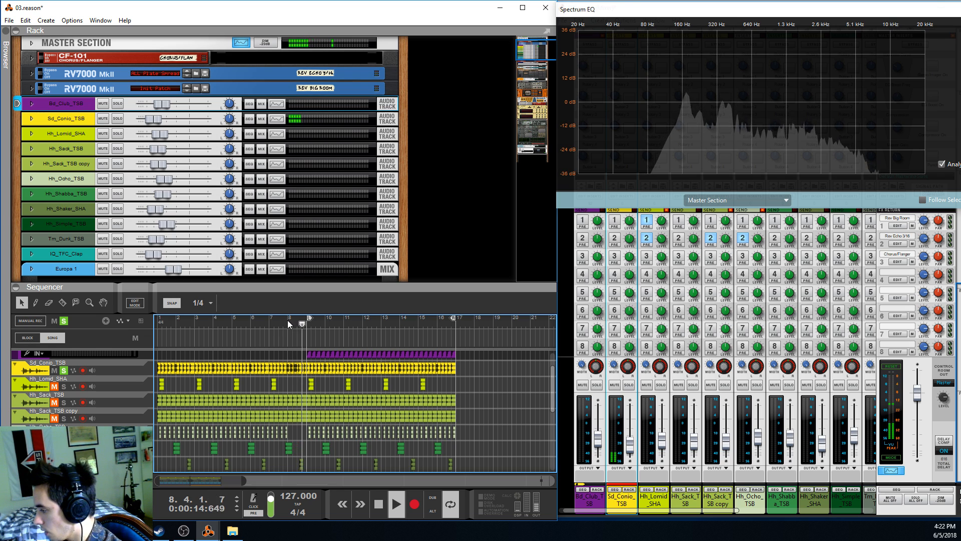
key("space")
left_click(283, 320)
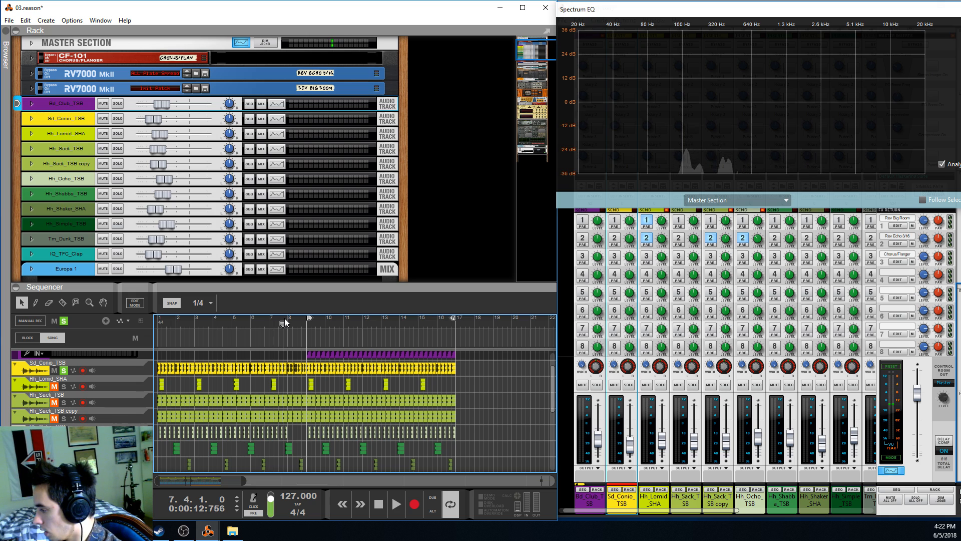
left_click(287, 323)
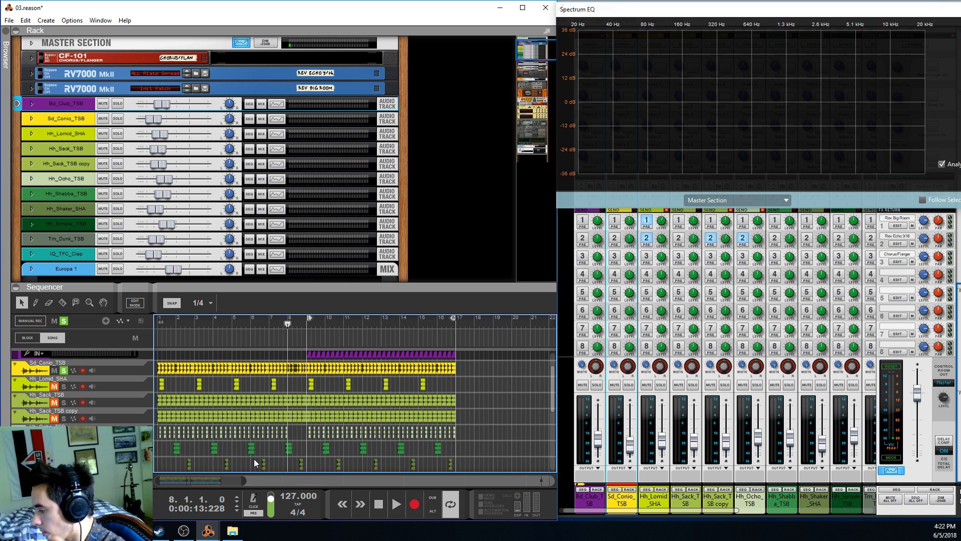
Unfold the Sd_Conio_TSB device in the rack to check for insert effects, and fold it again
left_click_drag(212, 479, 219, 478)
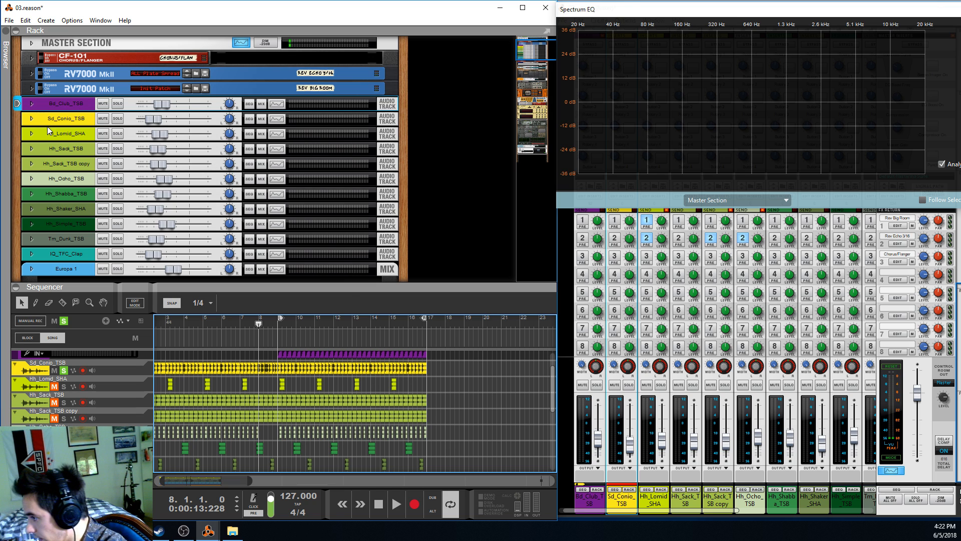
left_click(31, 119)
left_click(32, 118)
left_click(32, 118)
left_click(46, 140)
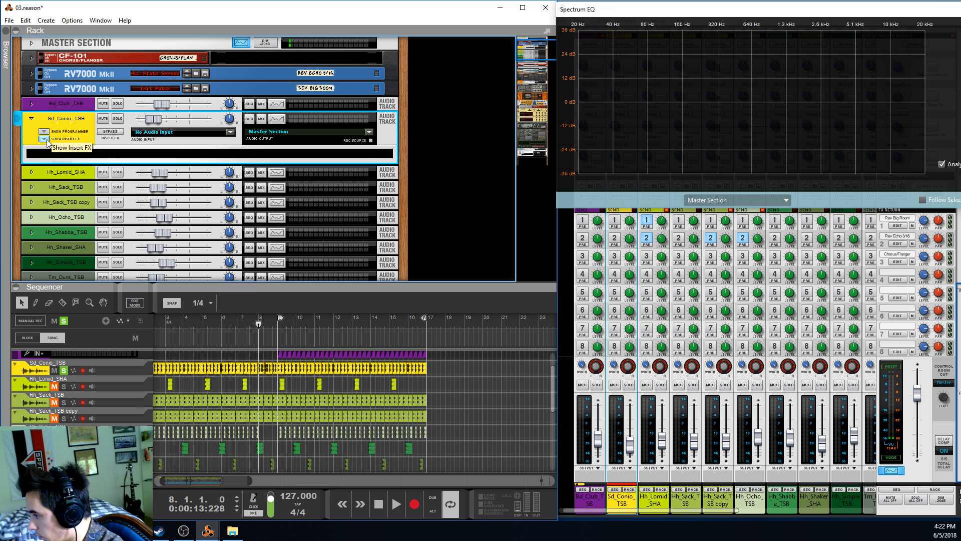
left_click(31, 119)
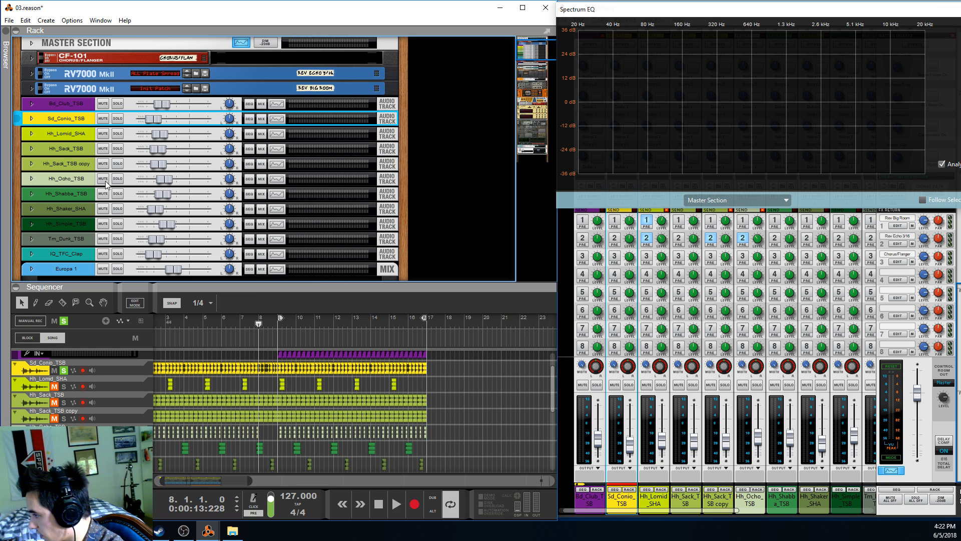
left_click(625, 506)
Place the playhead at bar 9 and solo the Bd_Club_TSB kick alongside the snare
left_click(279, 324)
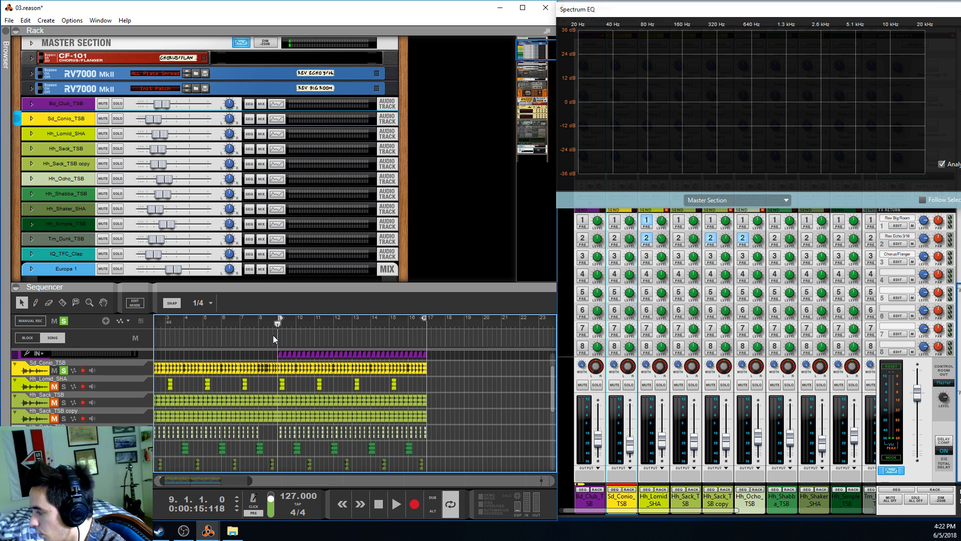
scroll(201, 370, "up", 2)
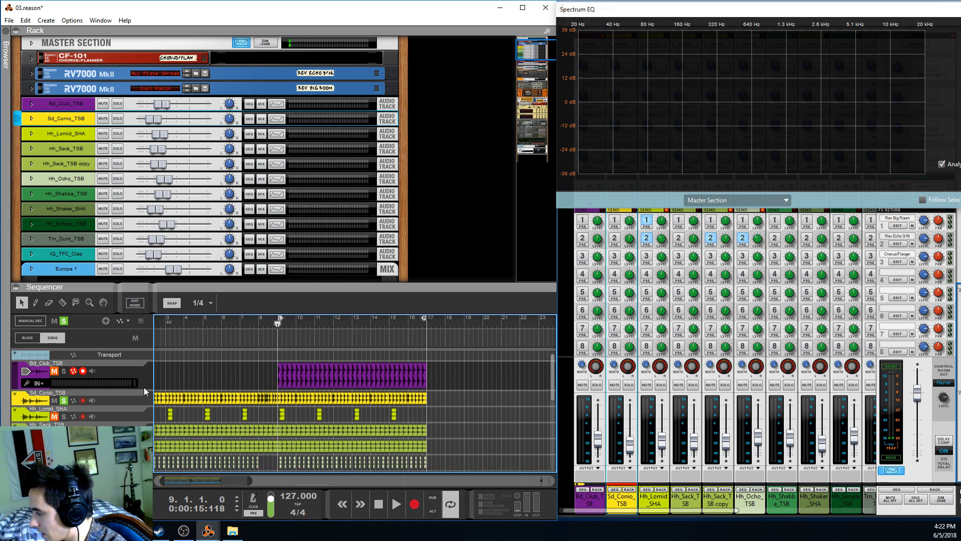
left_click(55, 373)
left_click(63, 373)
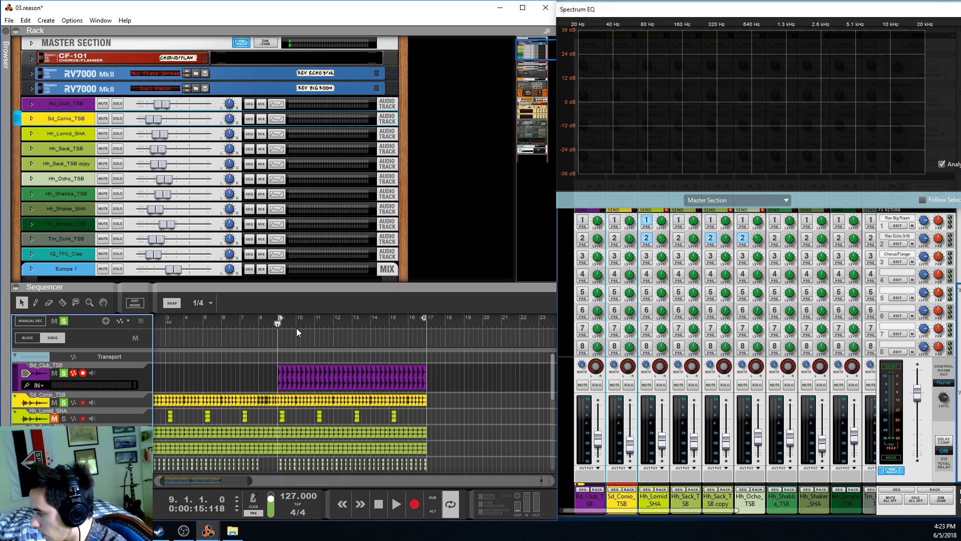
Shorten the loop to end just before bar 10 and play the kick and snare together from bar 9
left_click(275, 323)
left_click_drag(291, 323, 296, 324)
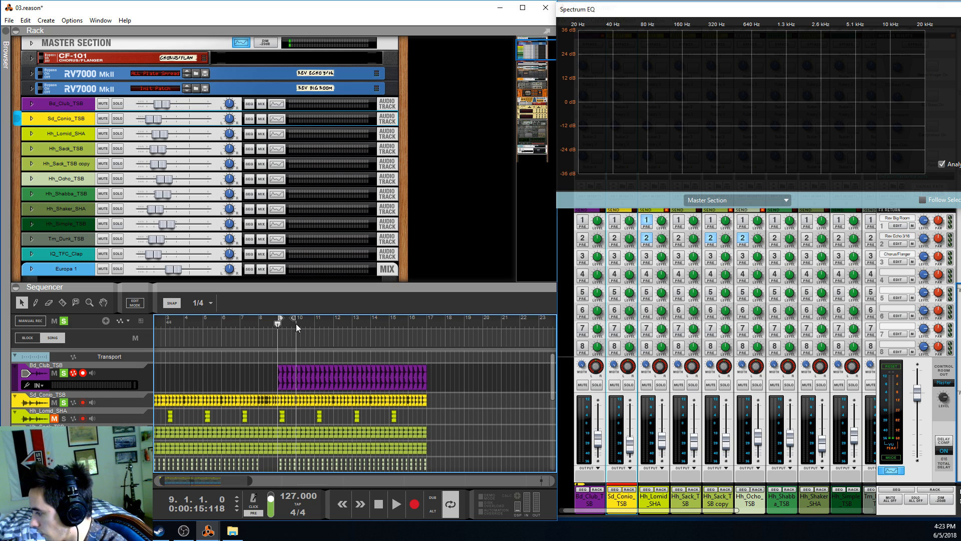
key("space")
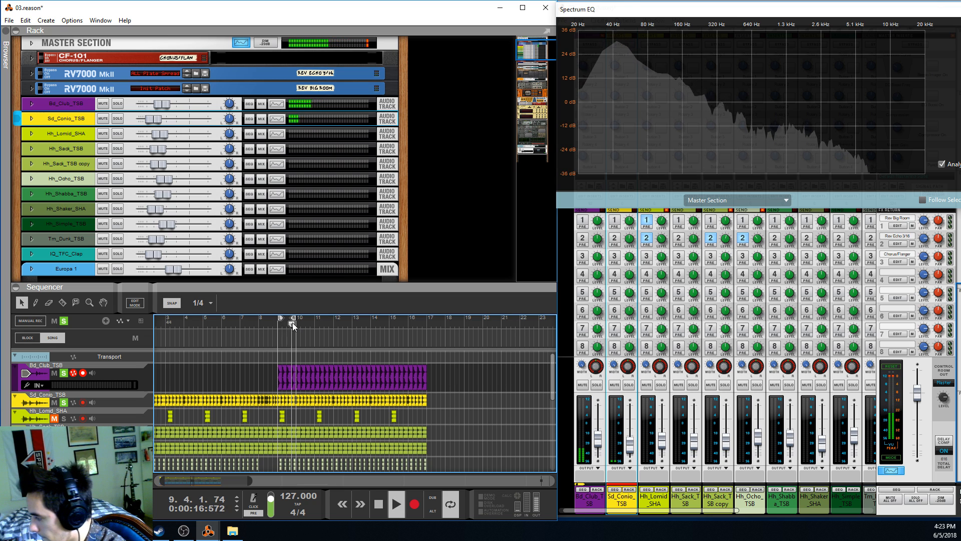
key("space")
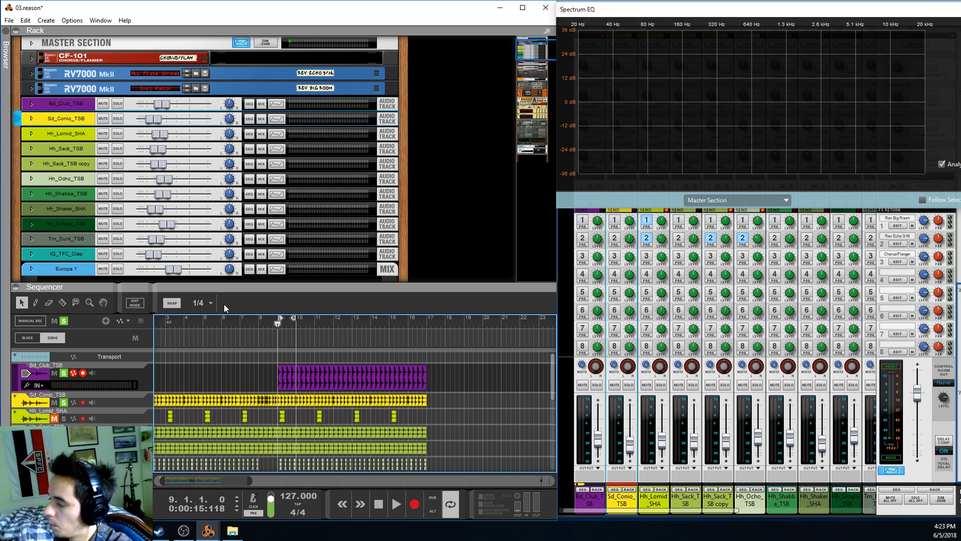
Solo Hh_Lomid_SHA as well and show the selected Sd_Conio_TSB channel's curve in the Spectrum EQ
left_click(125, 404)
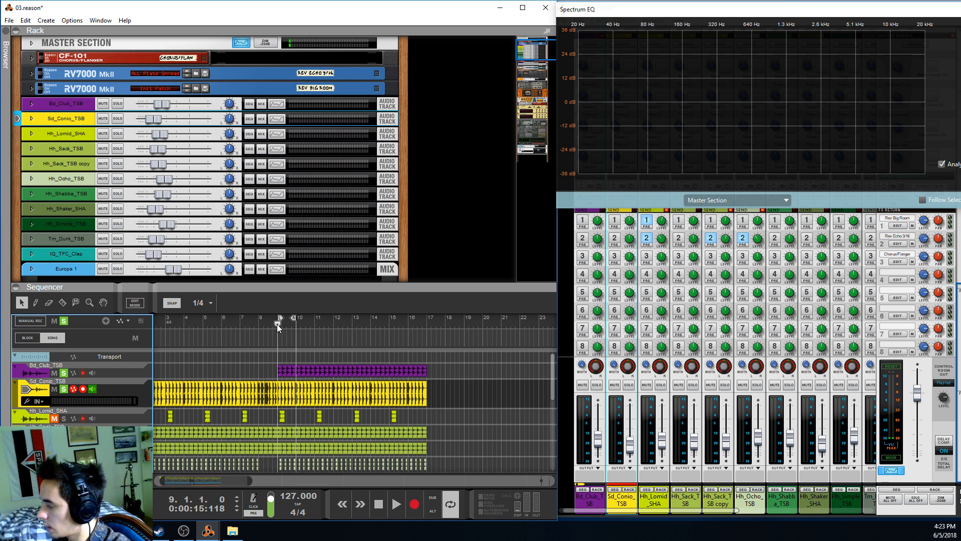
mouse_move(277, 323)
left_mouse_down()
mouse_move(291, 322)
mouse_move(278, 334)
left_mouse_up()
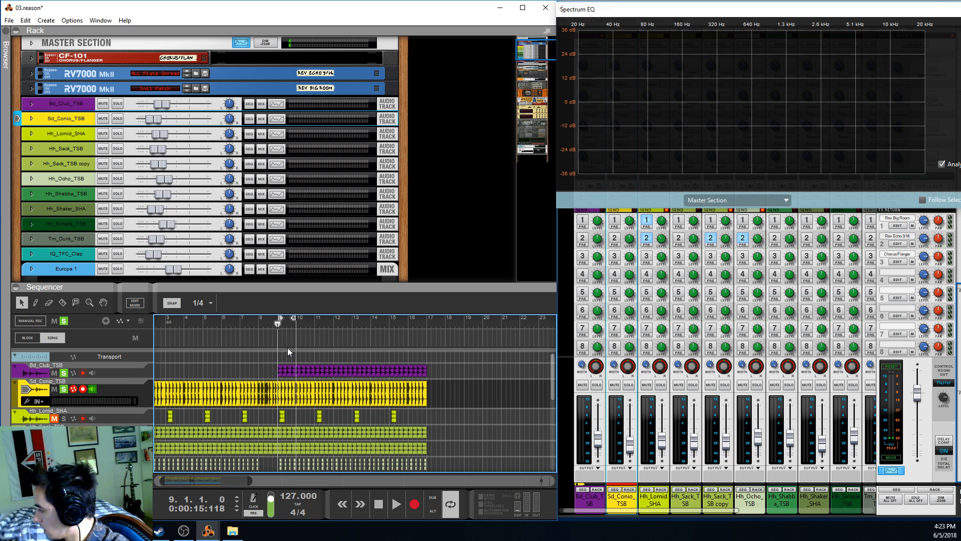
scroll(286, 341, "down", 3)
scroll(285, 342, "up", 3)
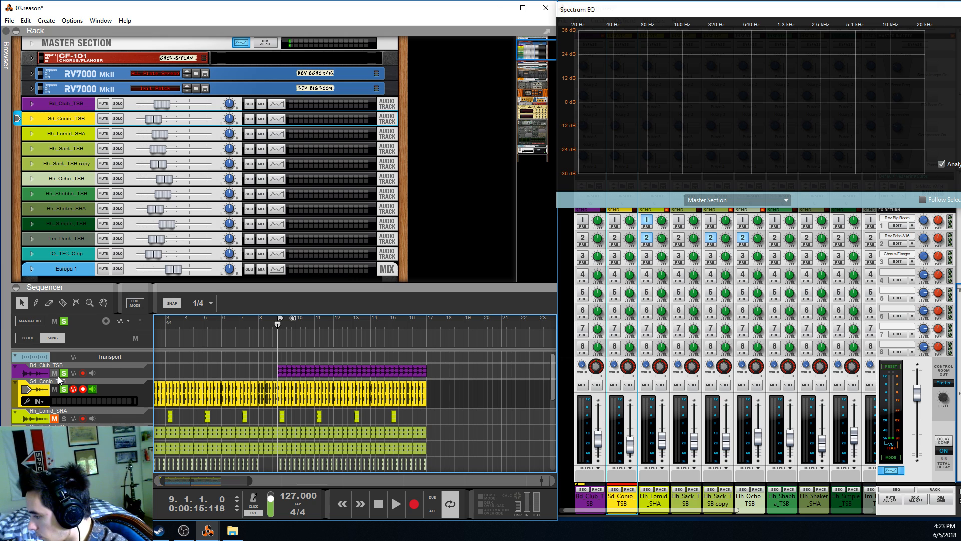
left_click(64, 418)
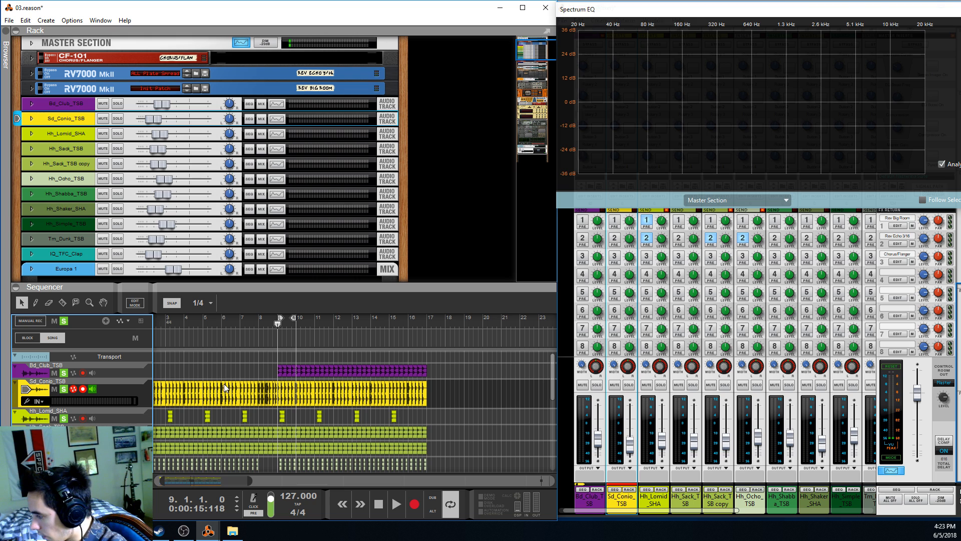
key("F2")
left_click(133, 392)
key("F2")
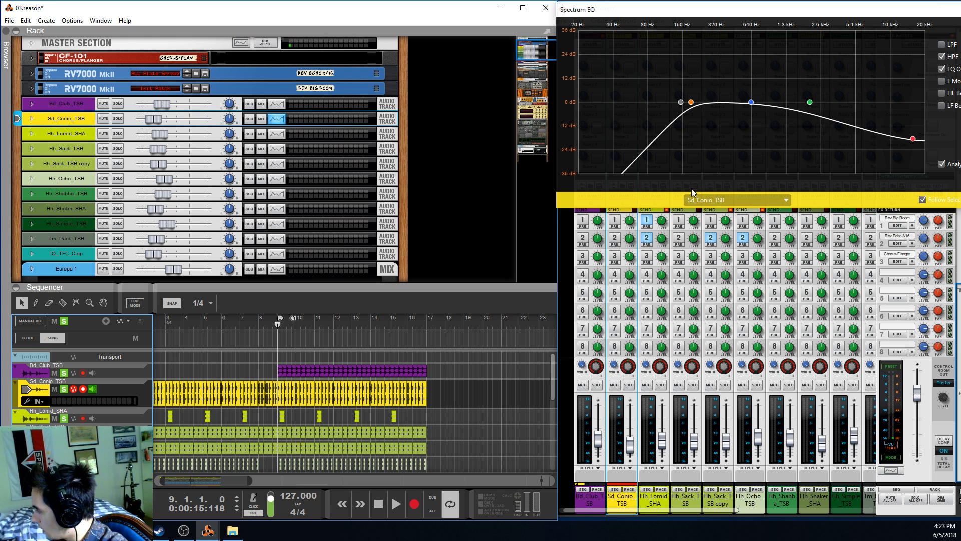
Play the short loop, turn off Hh_Lomid_SHA's solo, and listen again to the kick and the equalized snare
key("space")
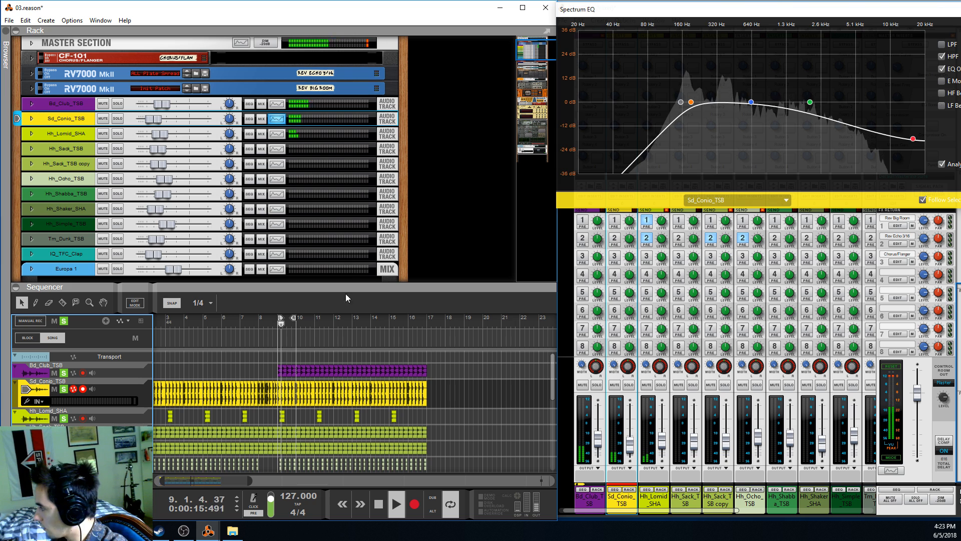
left_click(64, 419)
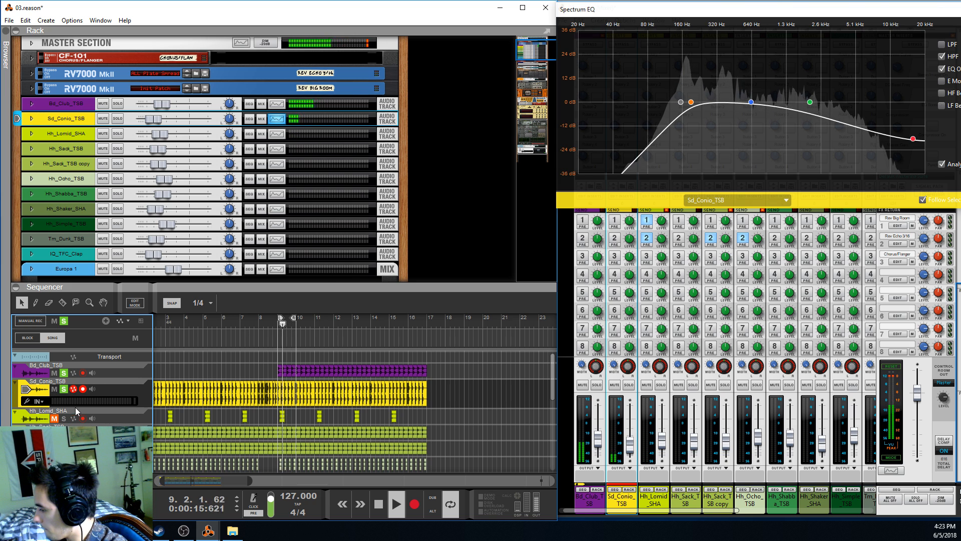
left_click(127, 392)
key("space")
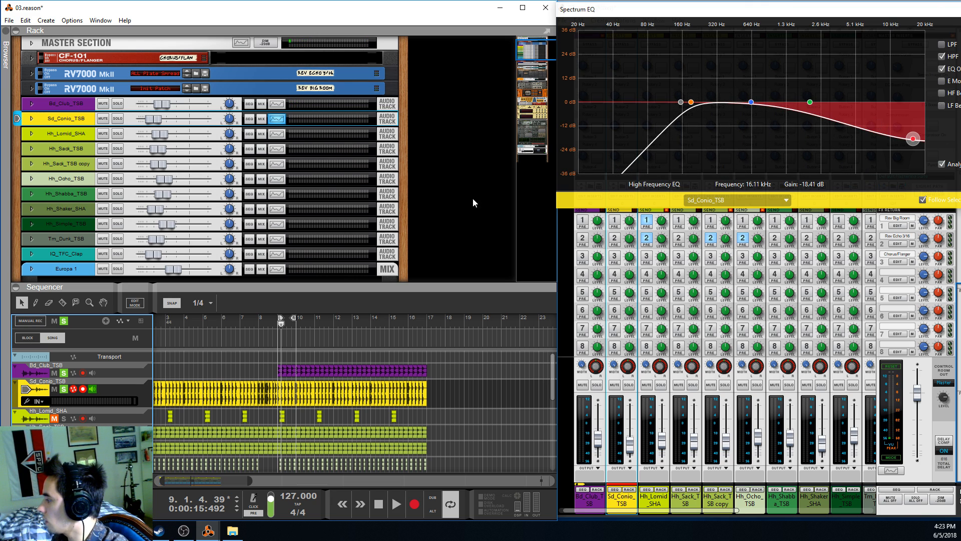
left_click(276, 326)
key("space")
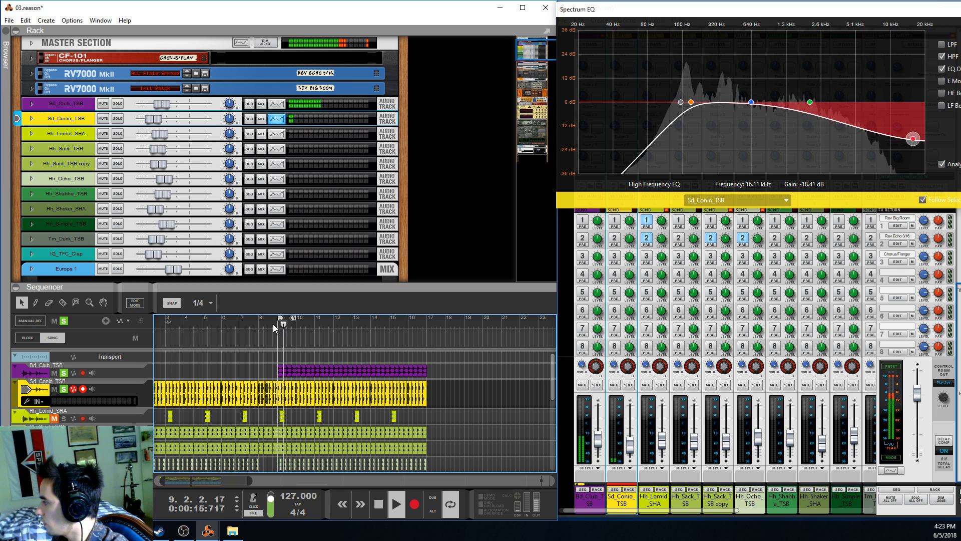
key("space")
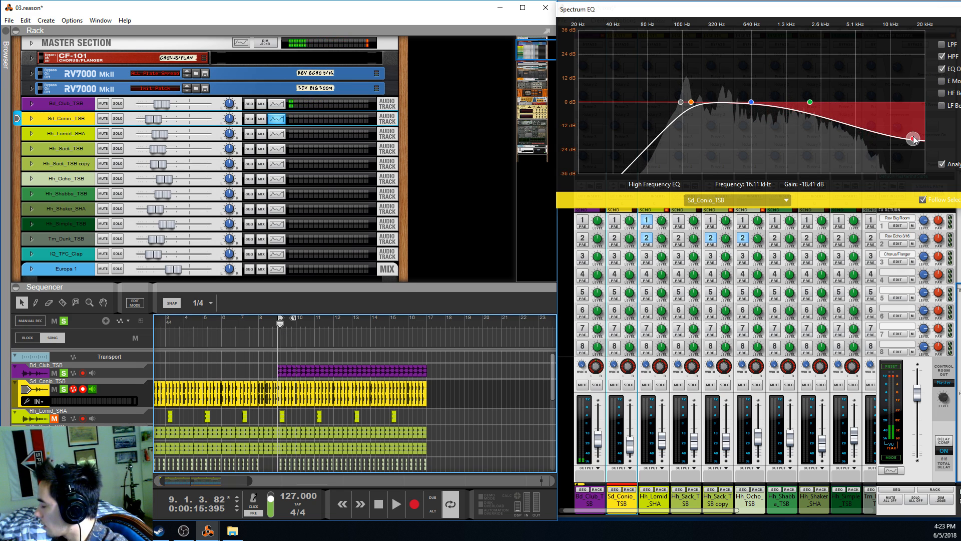
Try the snare's high-frequency EQ at 18.88 kHz with 3.81 dB gain during playback, and undo the change
left_click_drag(912, 136, 920, 94)
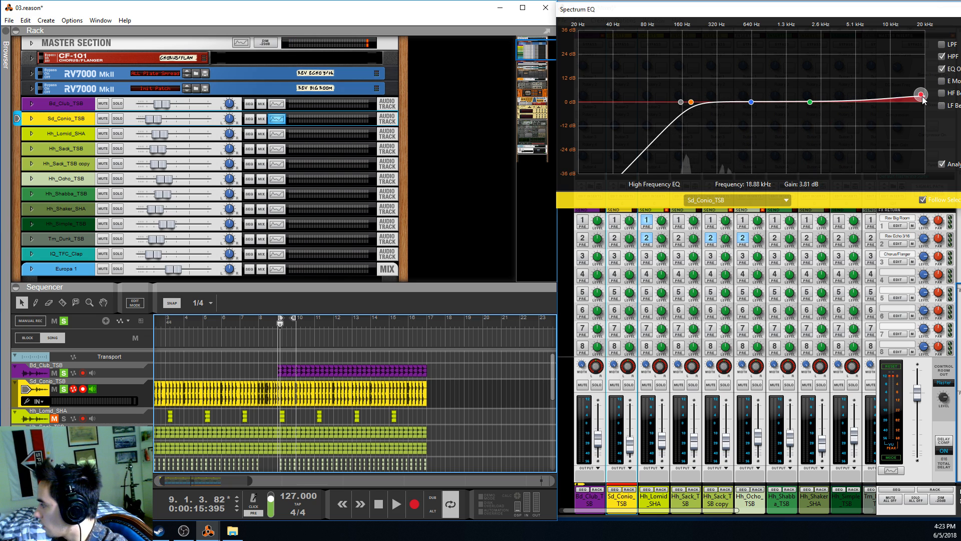
key("space")
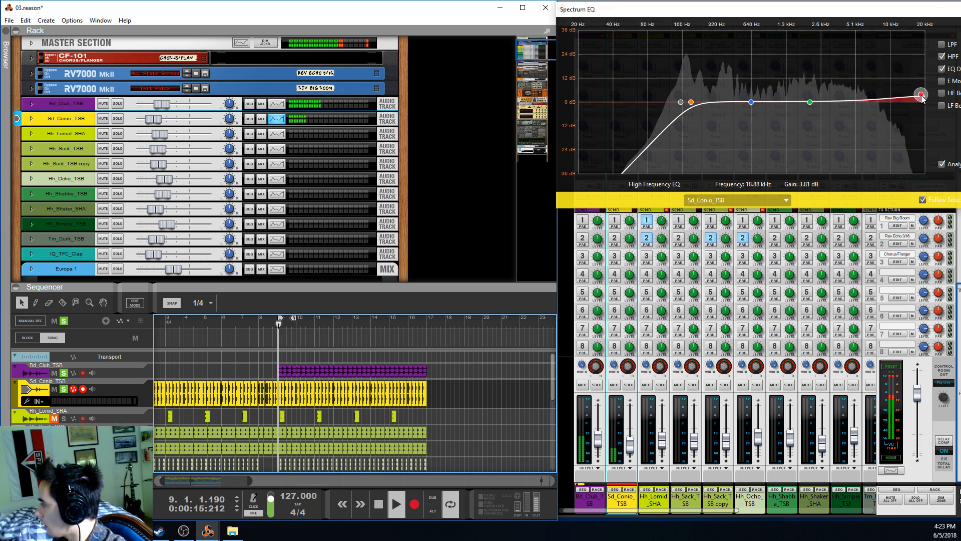
key("ctrl+z")
key("space")
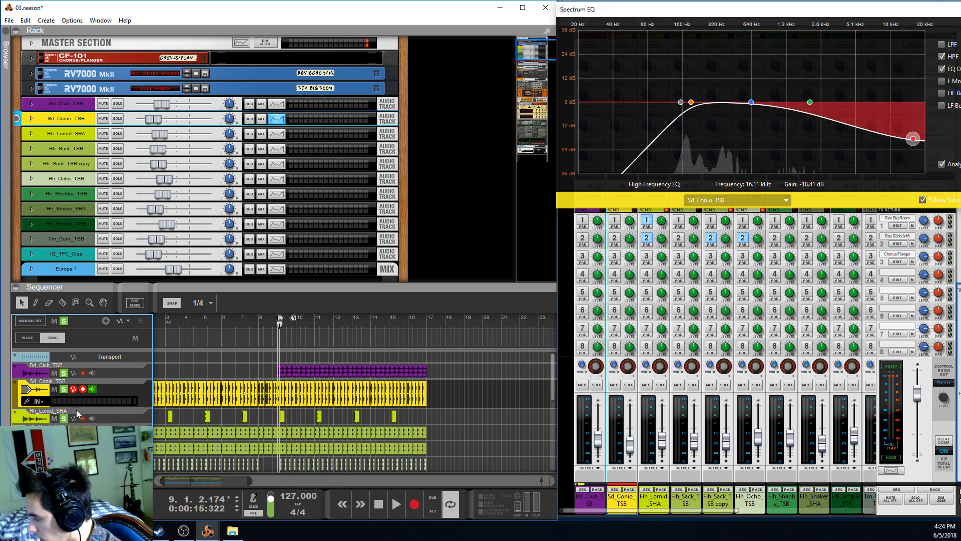
Play Hh_Lomid_SHA from bar 9 with the snare and kick solos turned off, and extend the loop end to bar 17
left_click(64, 389)
left_click(63, 373)
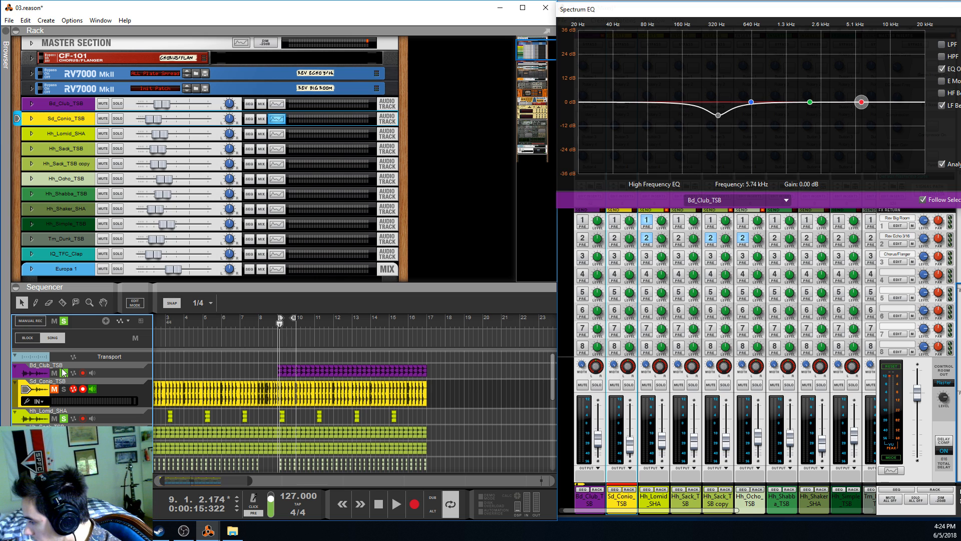
left_click(276, 324)
key("space")
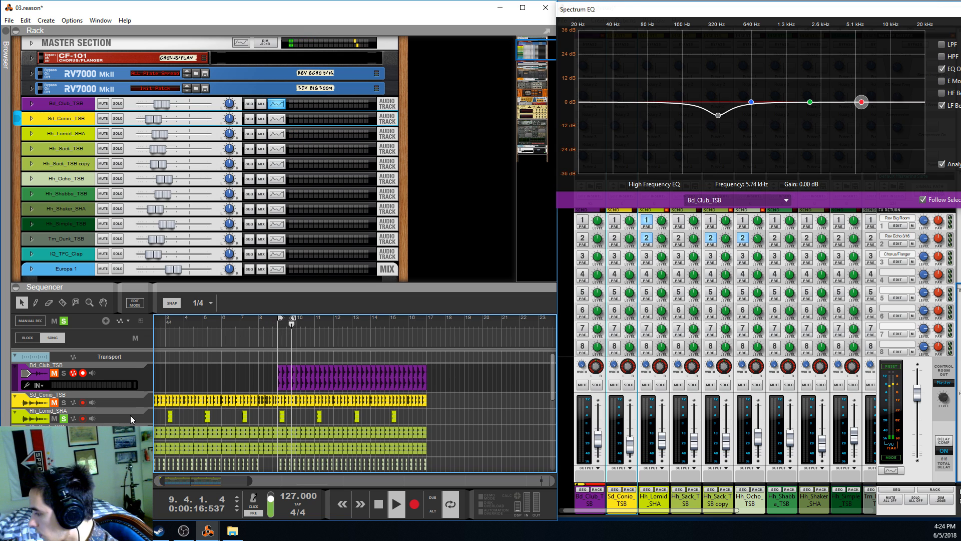
scroll(224, 390, "down", 2)
left_click(426, 324, "alt")
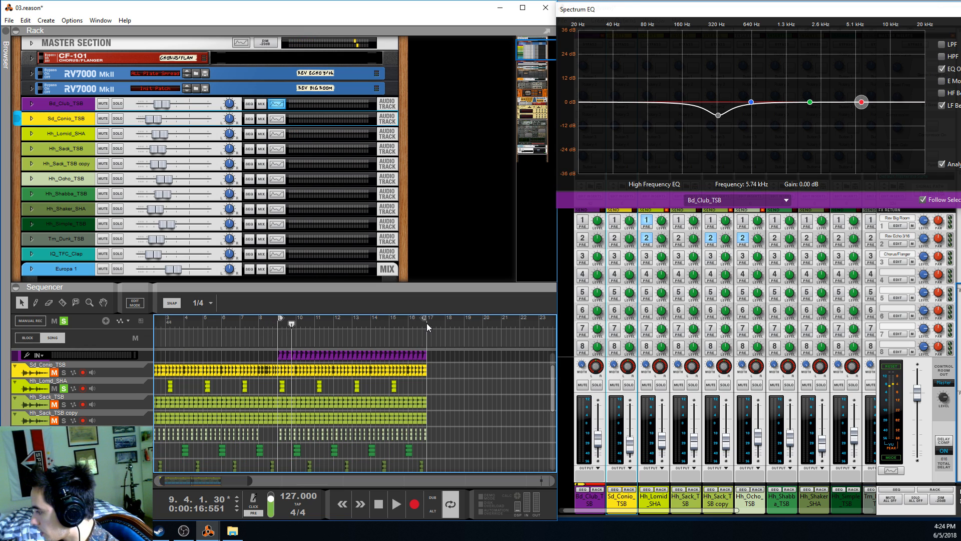
Select the Hh_Lomid_SHA track to show its EQ and effect sends, and play it again from bar 9
left_click(149, 387)
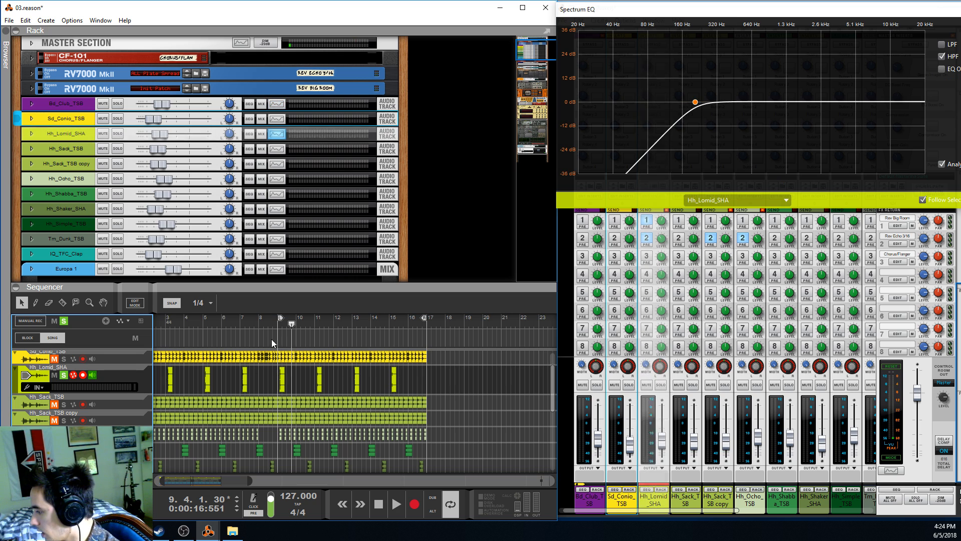
key("space")
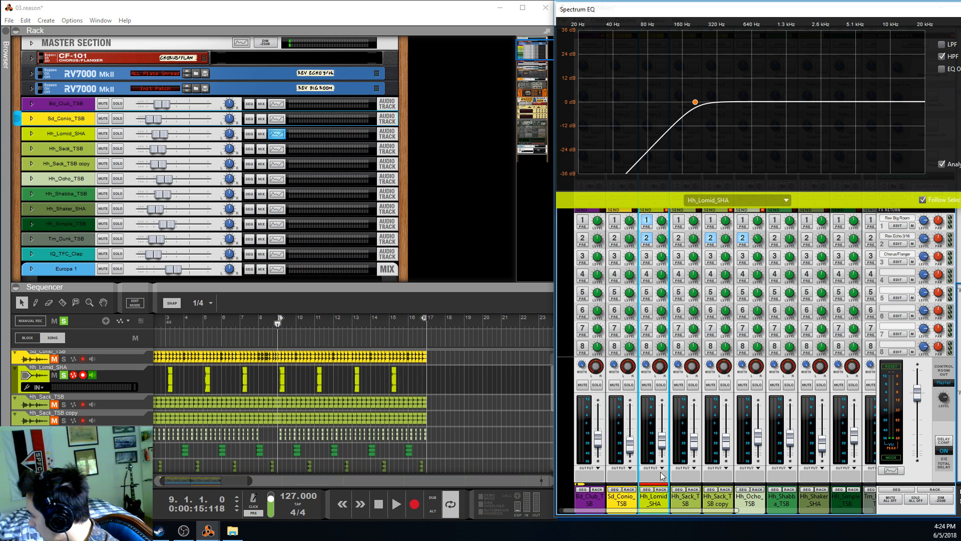
scroll(660, 338, "up", 2)
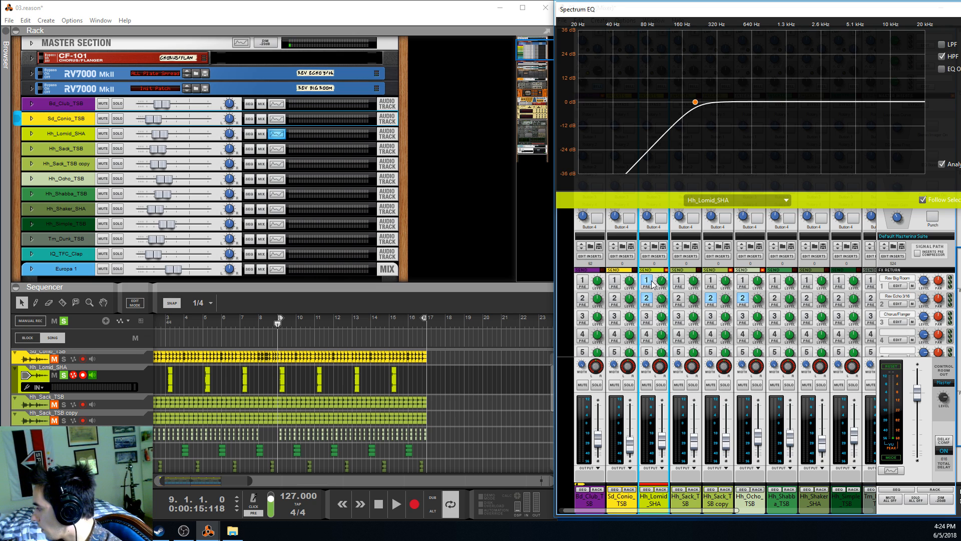
left_click(279, 326)
key("space")
key("space")
Unfold the CF-101 chorus and both RV7000 reverbs in the rack, examine their settings, and fold the two reverbs back up
scroll(490, 265, "up", 1)
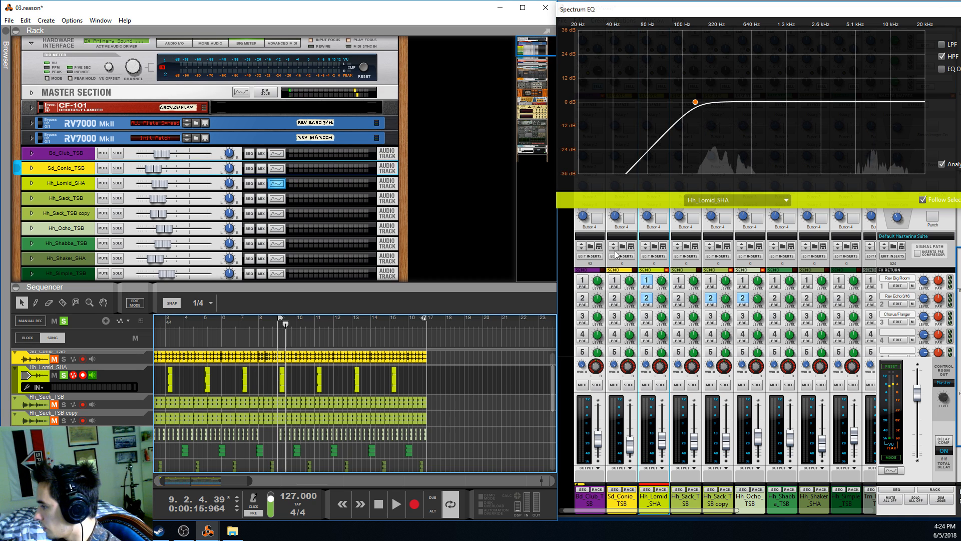
left_click(32, 136)
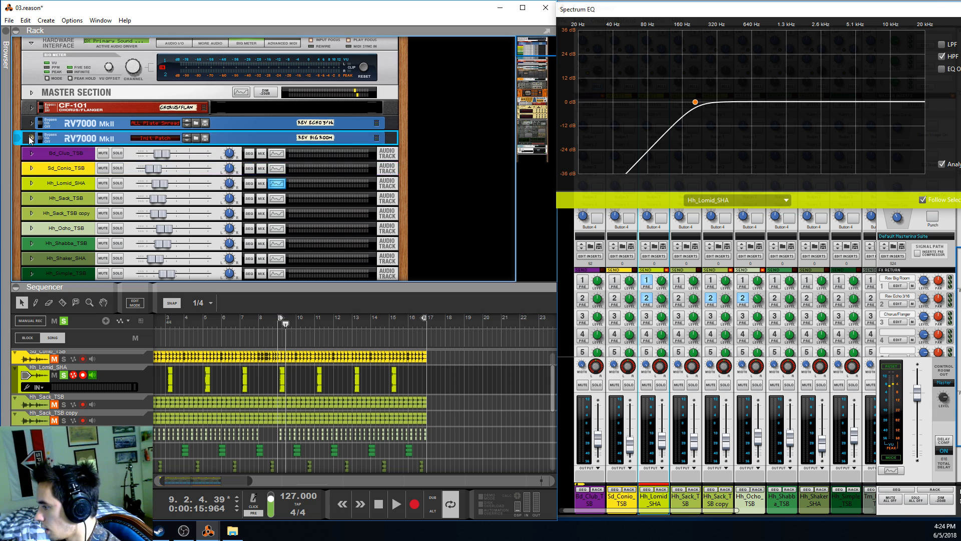
left_click(31, 123)
left_click(31, 107)
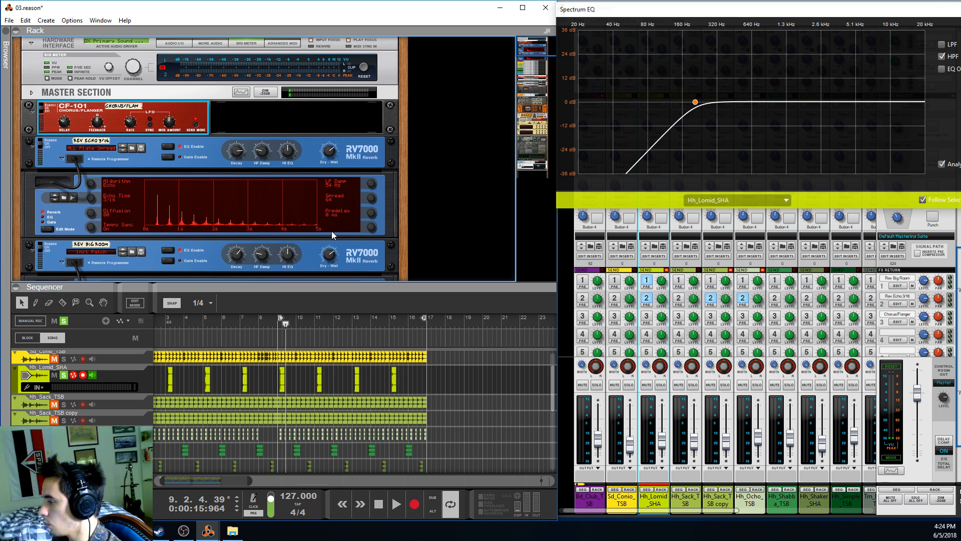
scroll(355, 233, "down", 2)
left_click(376, 207)
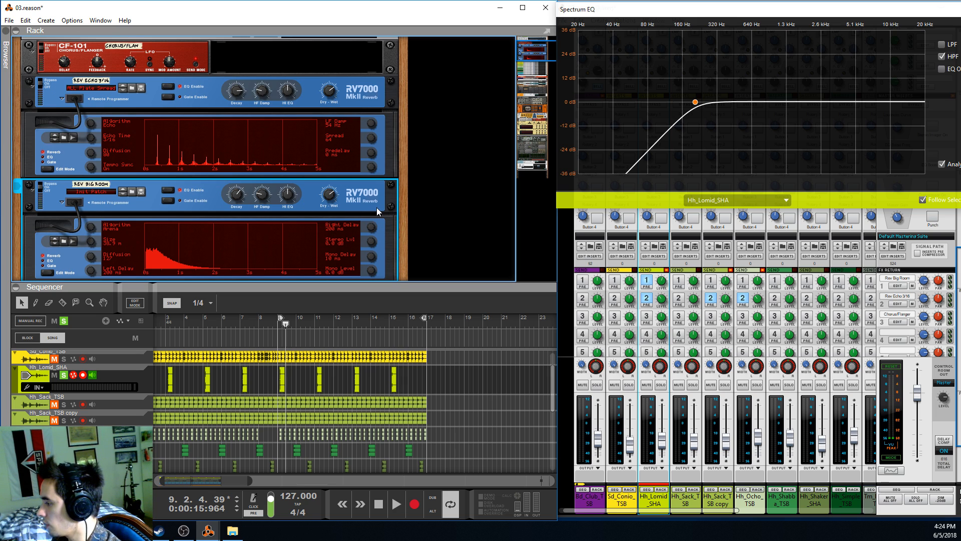
scroll(351, 207, "up", 1)
left_click(197, 133)
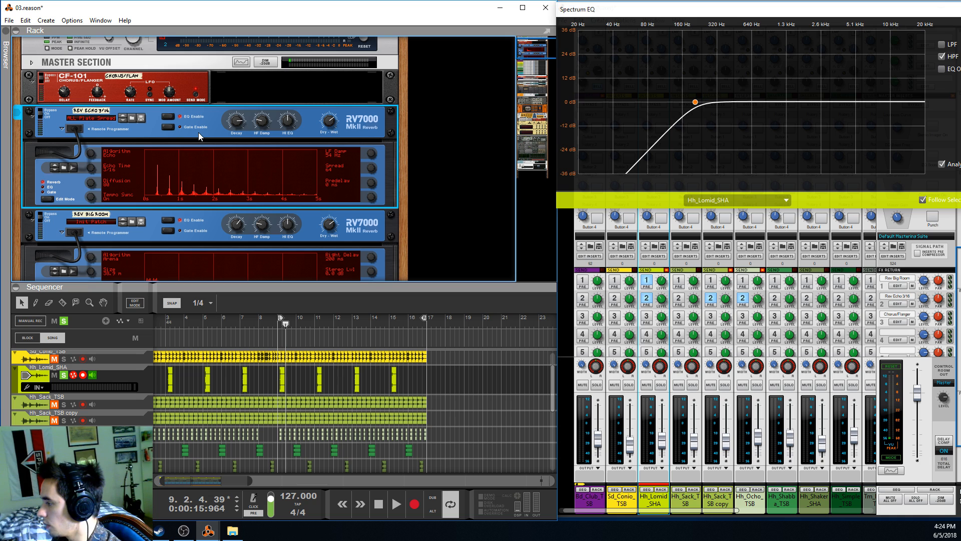
scroll(199, 148, "up", 1)
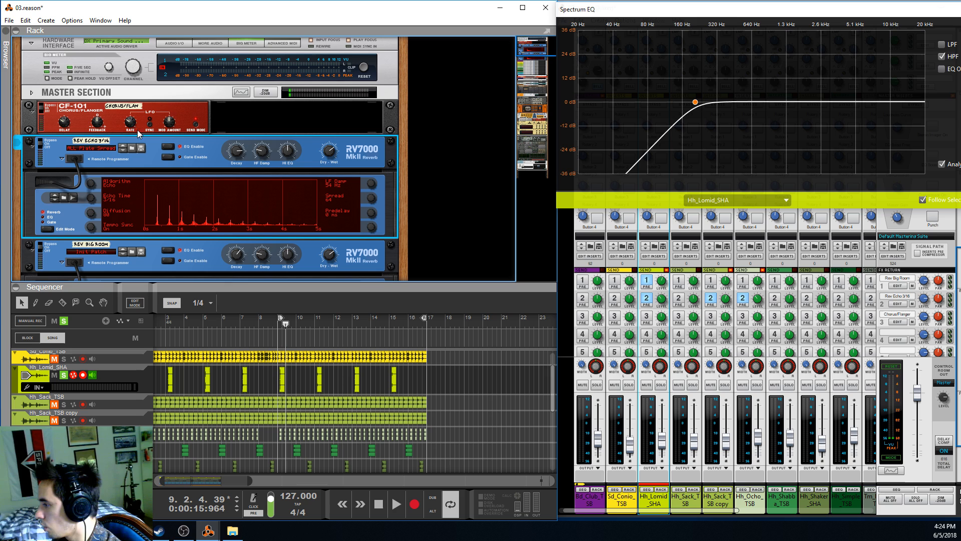
left_click(31, 146)
left_click(32, 158)
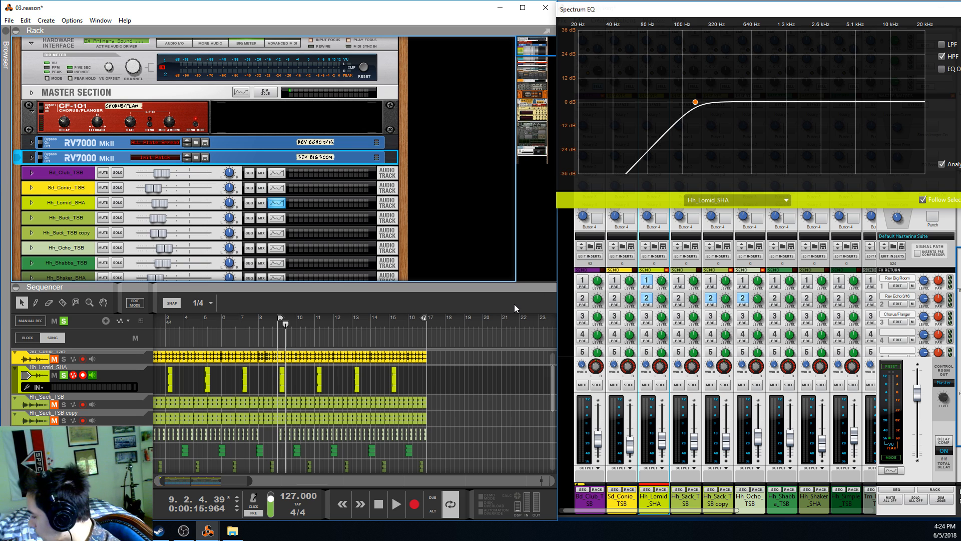
scroll(670, 294, "down", 1)
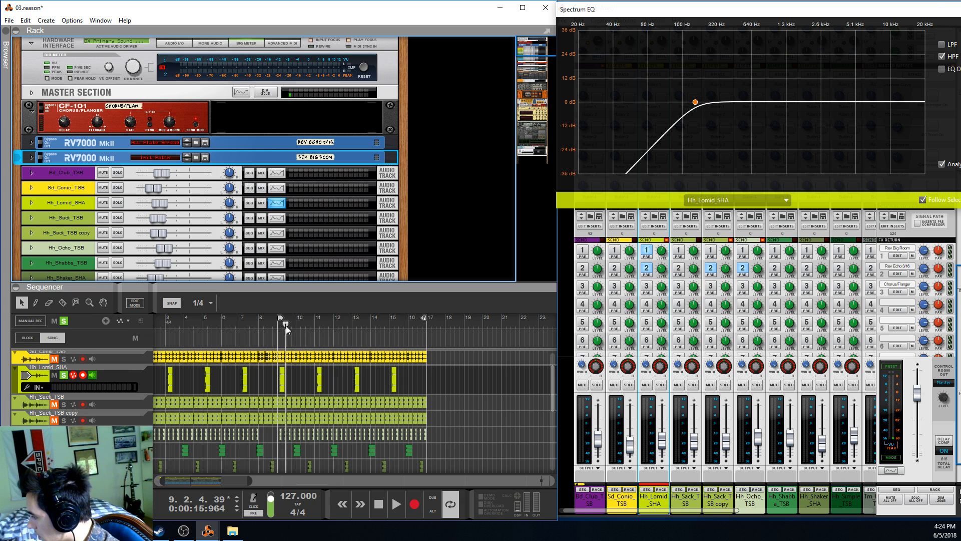
Play the soloed Hh_Lomid_SHA track from bar 9, restart it once, and stop playback
left_click_drag(286, 324, 277, 325)
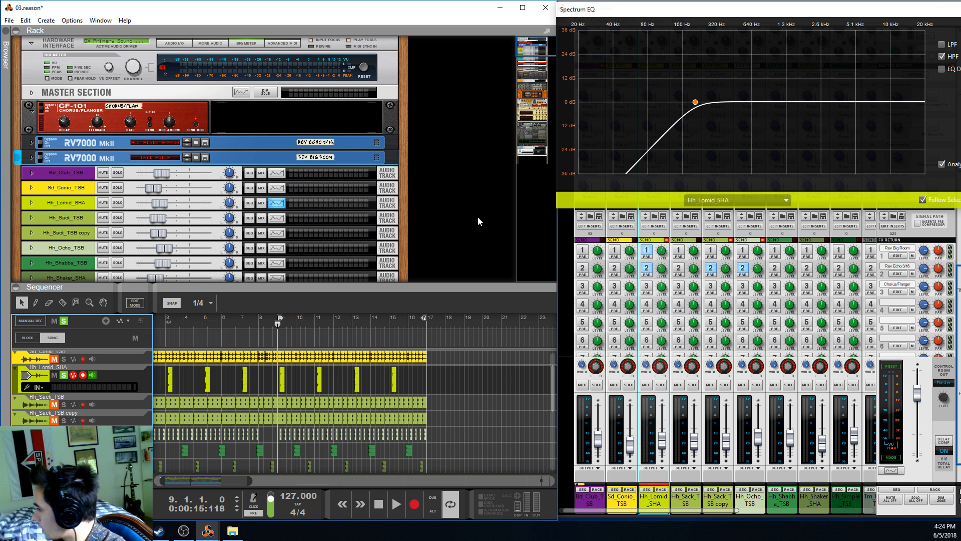
key("space")
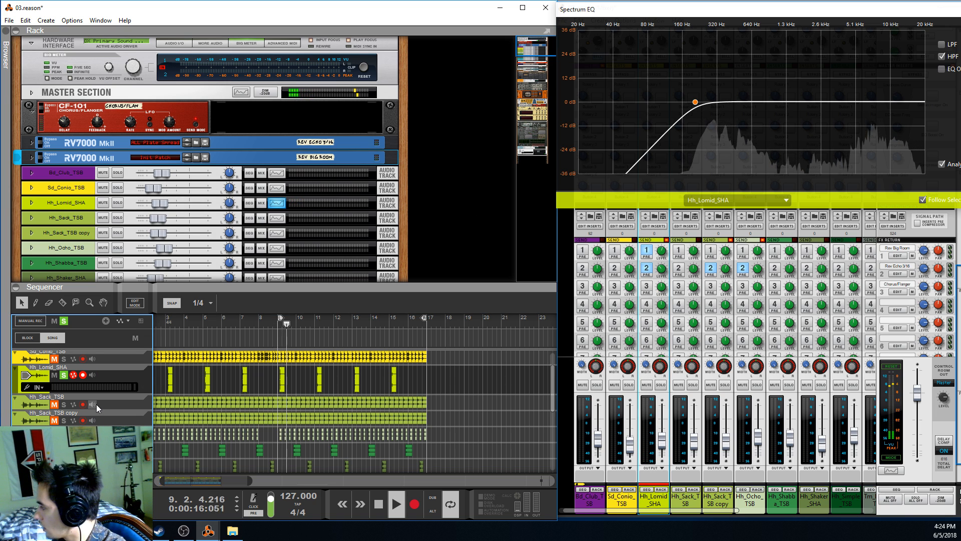
left_click(278, 326)
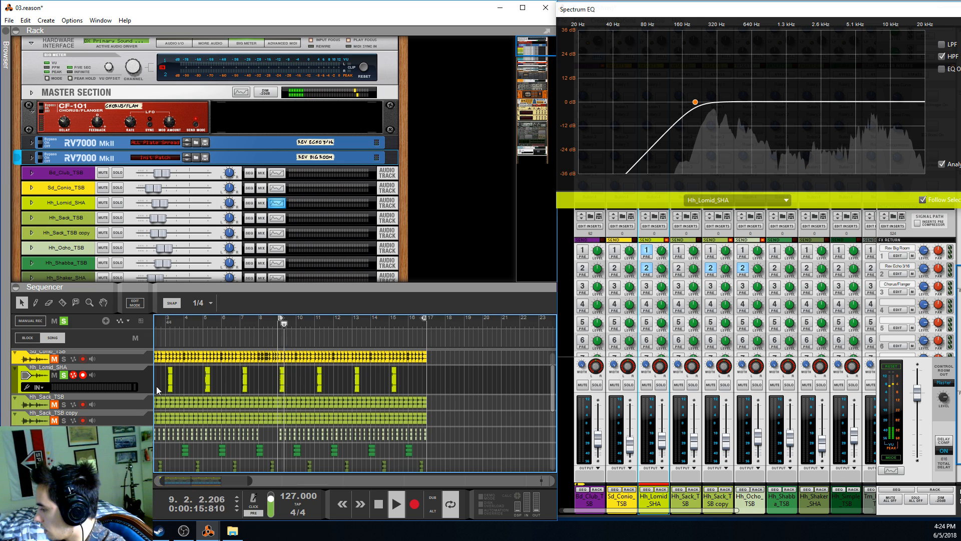
scroll(158, 391, "up", 2)
key("space")
Solo Sd_Conio_TSB and Bd_Club_TSB alongside Hh_Lomid_SHA, play the three tracks from bar 9, and return the playhead to bar 9
key("space")
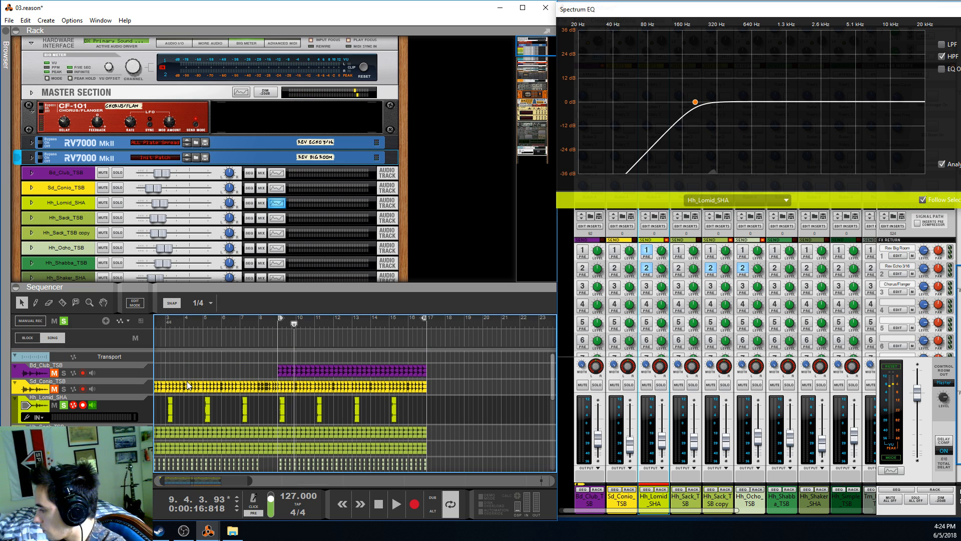
left_click(63, 389)
left_click(63, 373)
left_click(277, 325)
key("space")
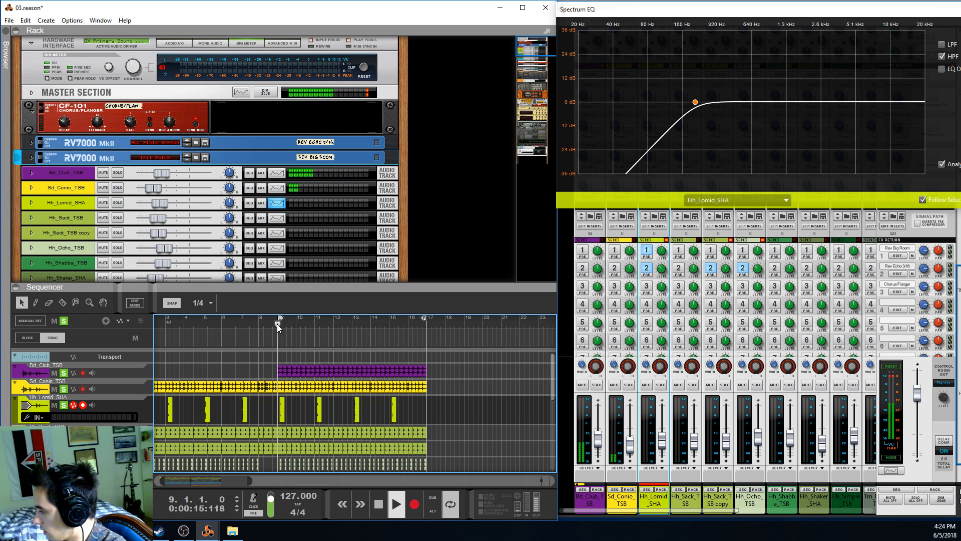
left_click(277, 325)
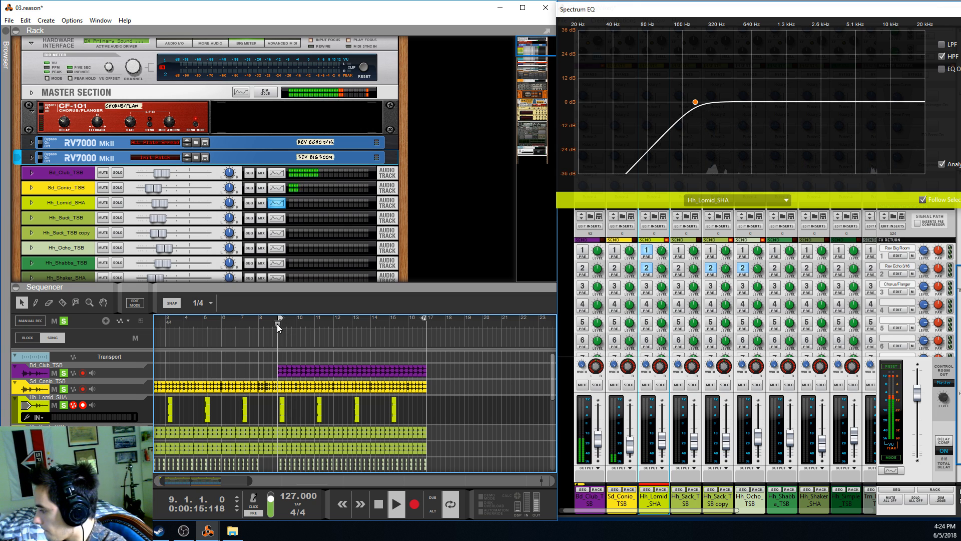
key("space")
scroll(294, 412, "down", 2)
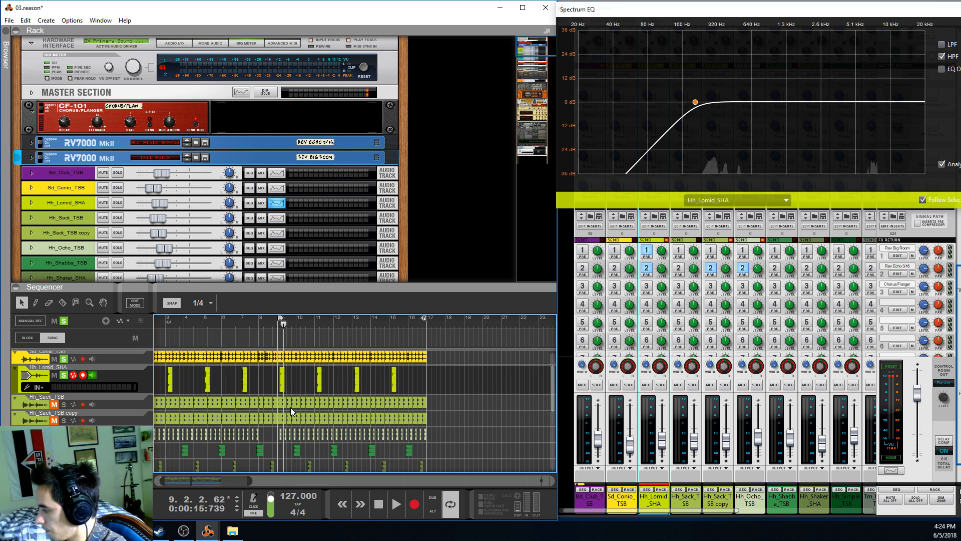
left_click_drag(284, 327, 278, 330)
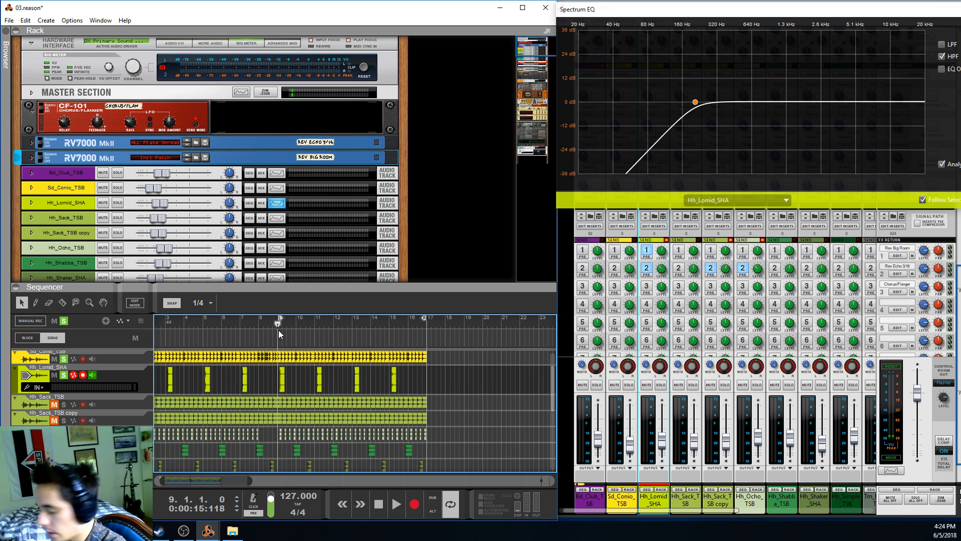
Inspect the first Hh_Lomid_SHA clip after bar 9 up close, and shorten the loop to end at bar 10
scroll(275, 337, "up", 2)
scroll(287, 392, "up", 3)
scroll(304, 392, "up", 2)
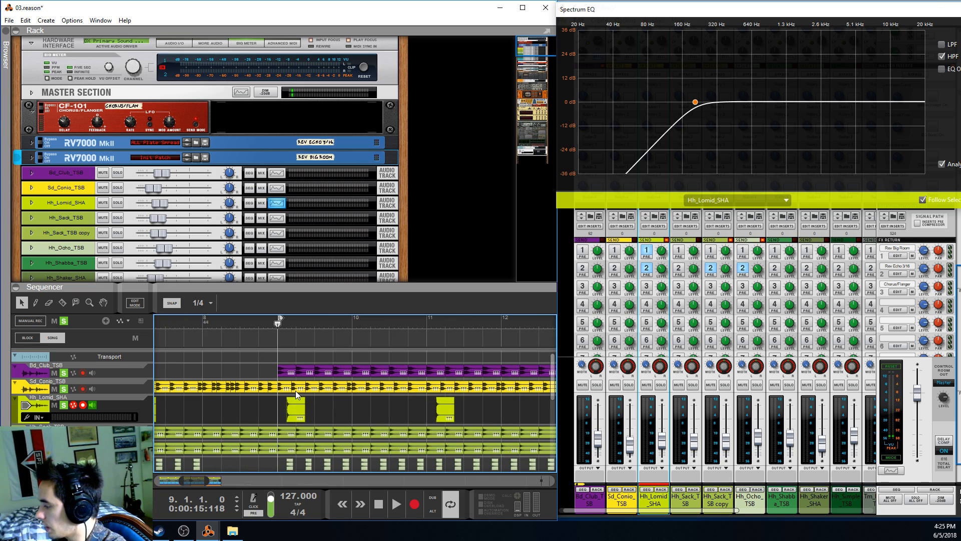
left_click(296, 411)
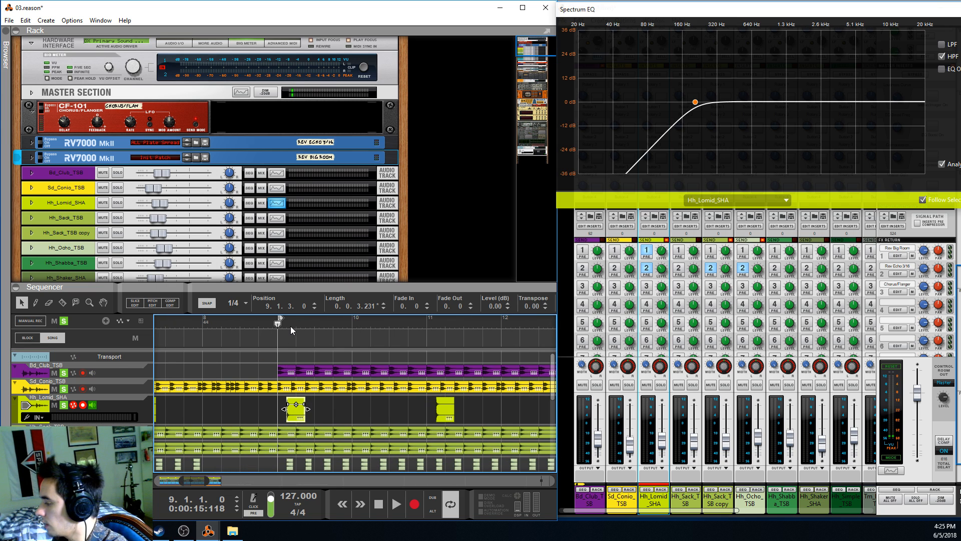
left_click(314, 329)
left_click_drag(314, 331, 281, 365)
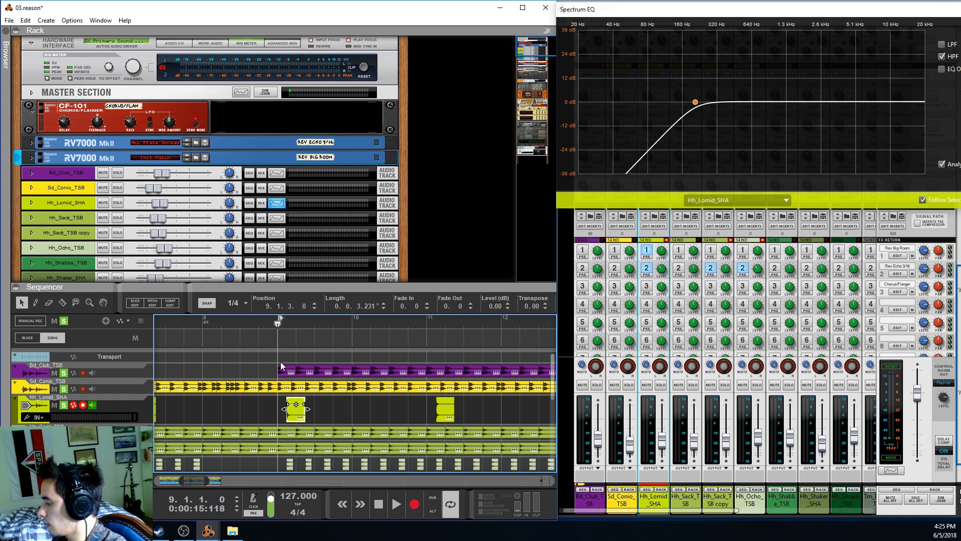
left_click(331, 410)
left_click(352, 323, "alt")
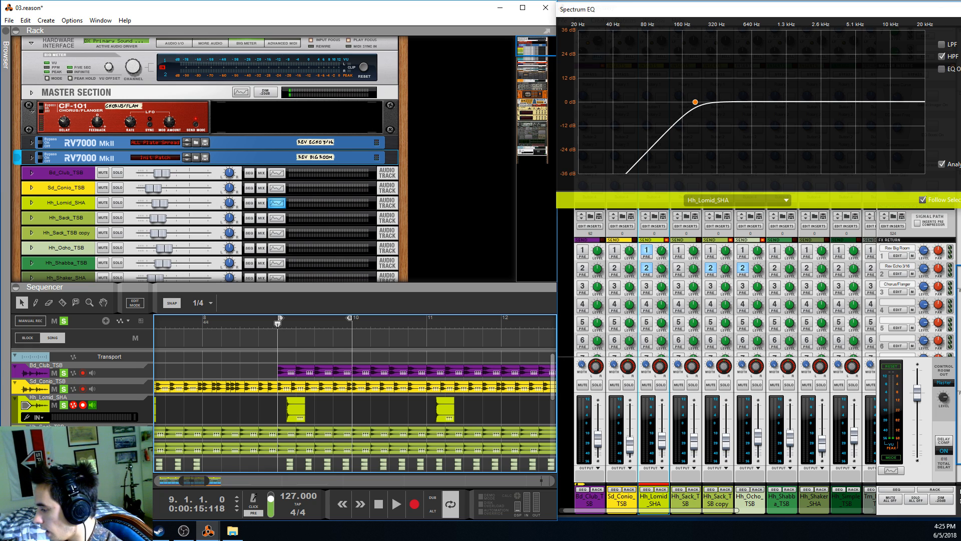
Replace the current solos with Hh_Sack_TSB and its copy, play them from bar 9, and turn off the copy's solo
left_click(75, 450)
scroll(284, 396, "down", 1)
scroll(284, 395, "up", 1)
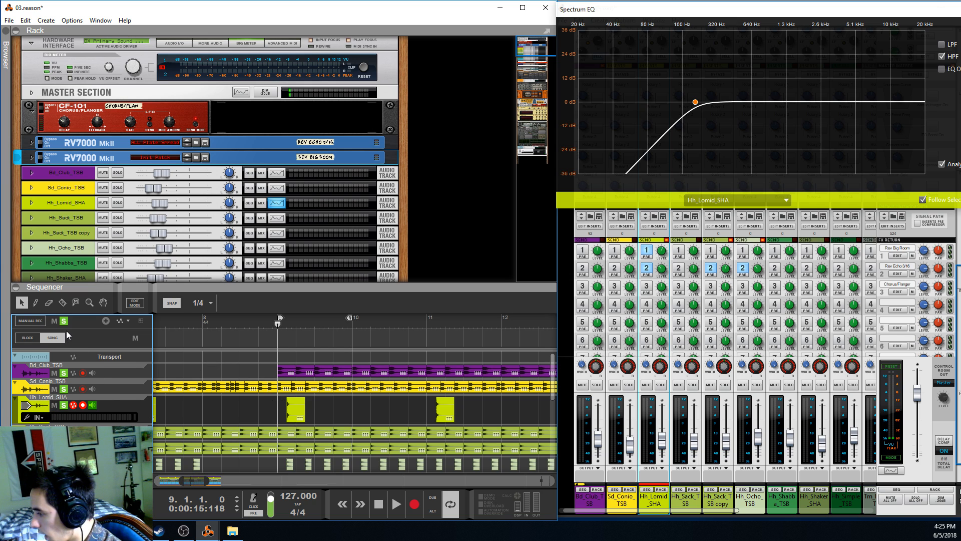
left_click(277, 323)
key("space")
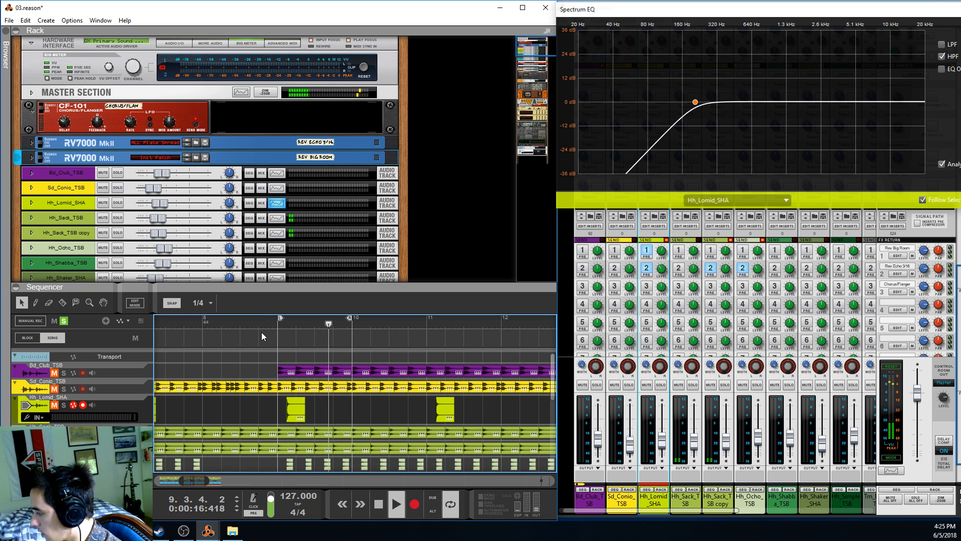
scroll(296, 388, "down", 1)
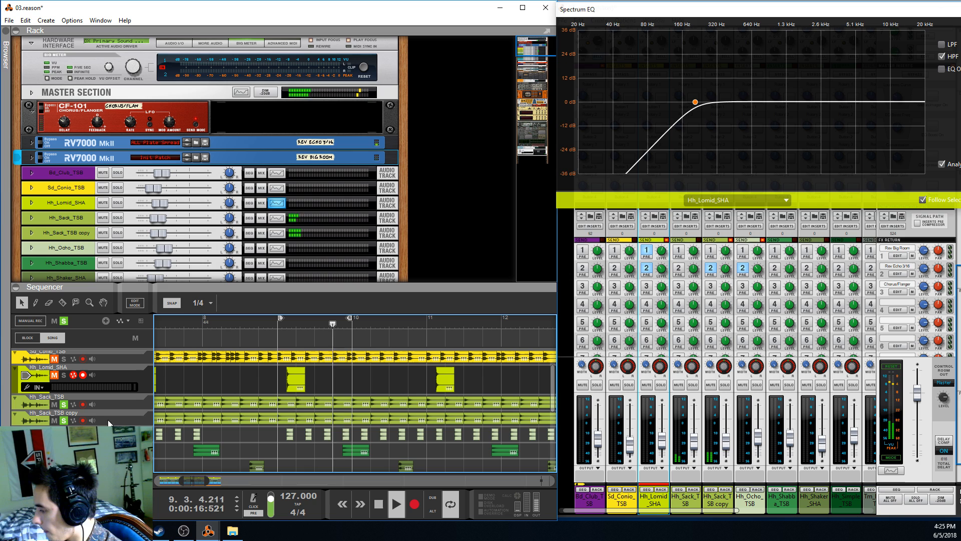
left_click(64, 420)
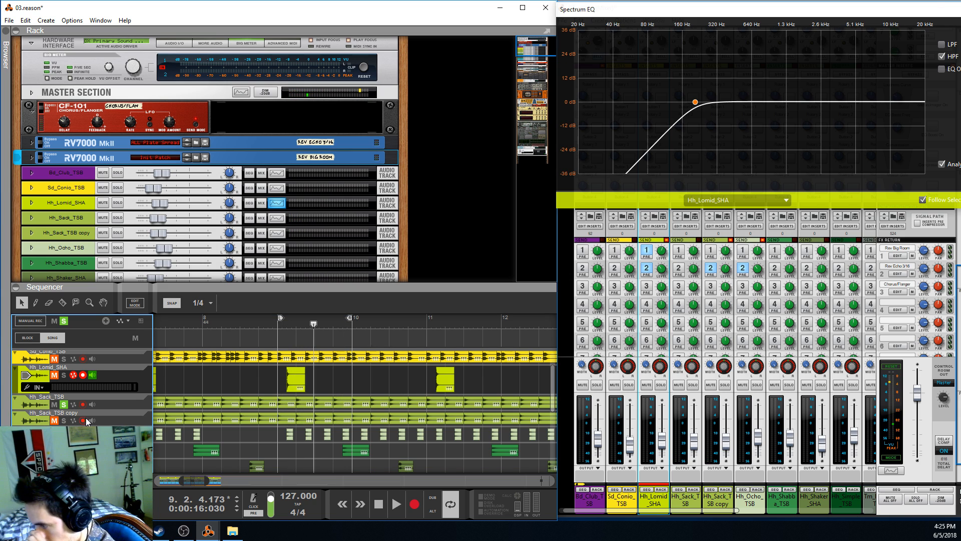
Select the Hh_Sack_TSB track to show its EQ, and select its clips between bars 9 and 10
left_click(306, 402)
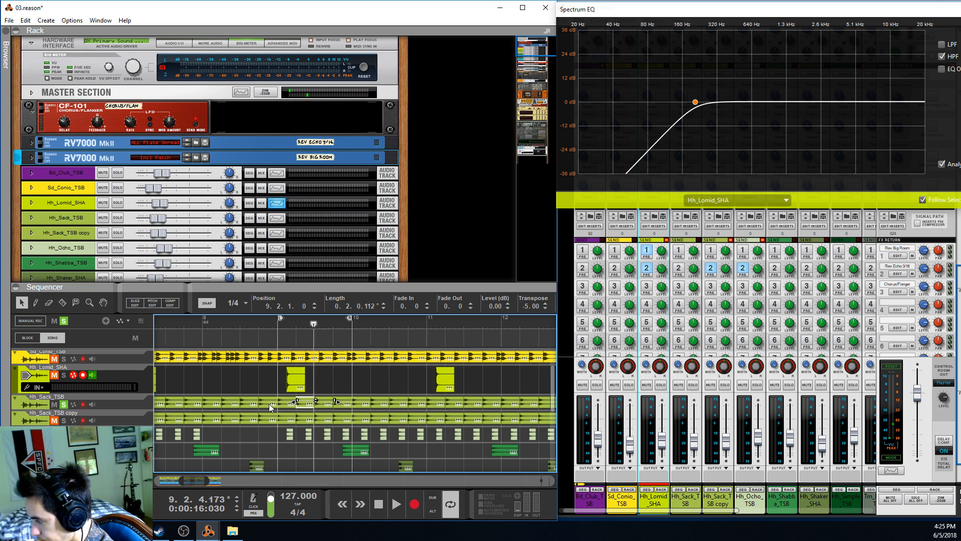
left_click(295, 399)
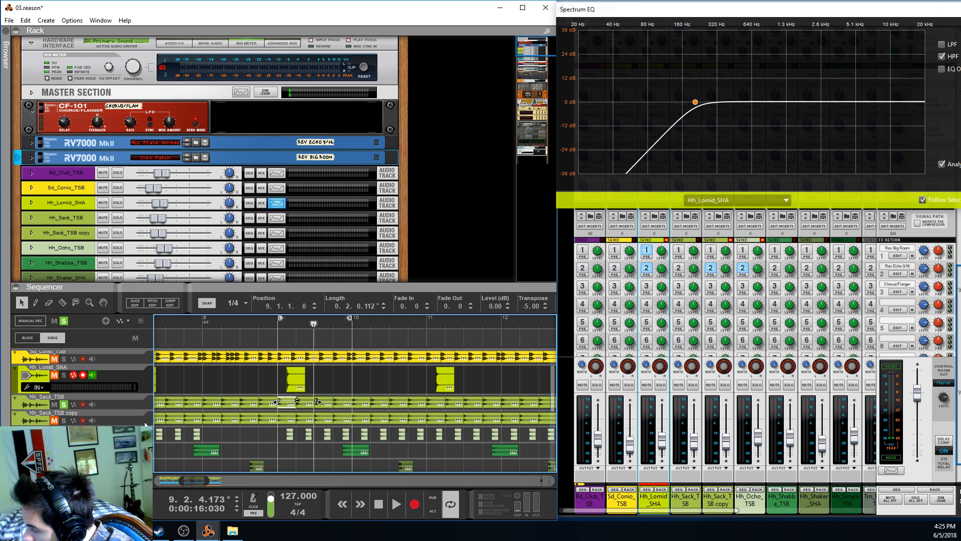
left_click(145, 400)
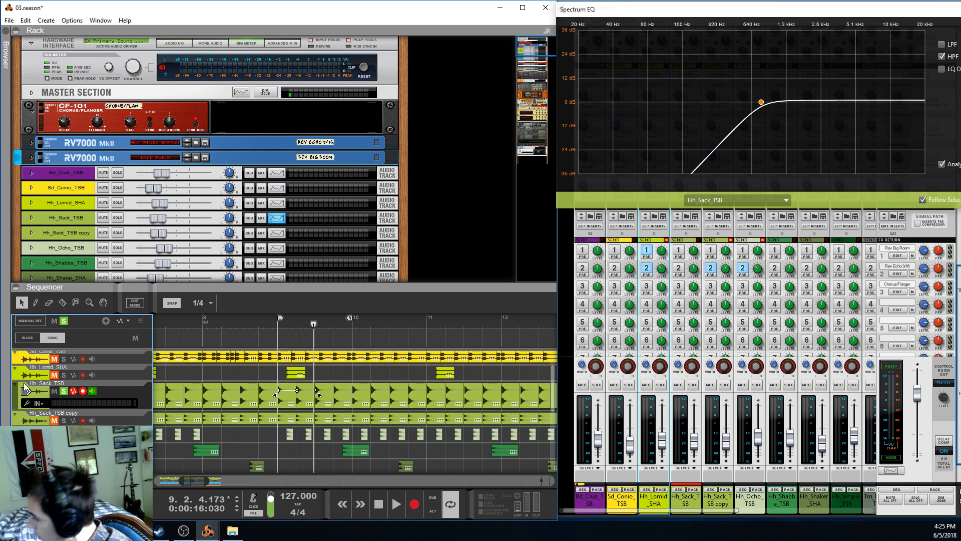
left_click(323, 388)
left_click_drag(274, 399, 280, 399)
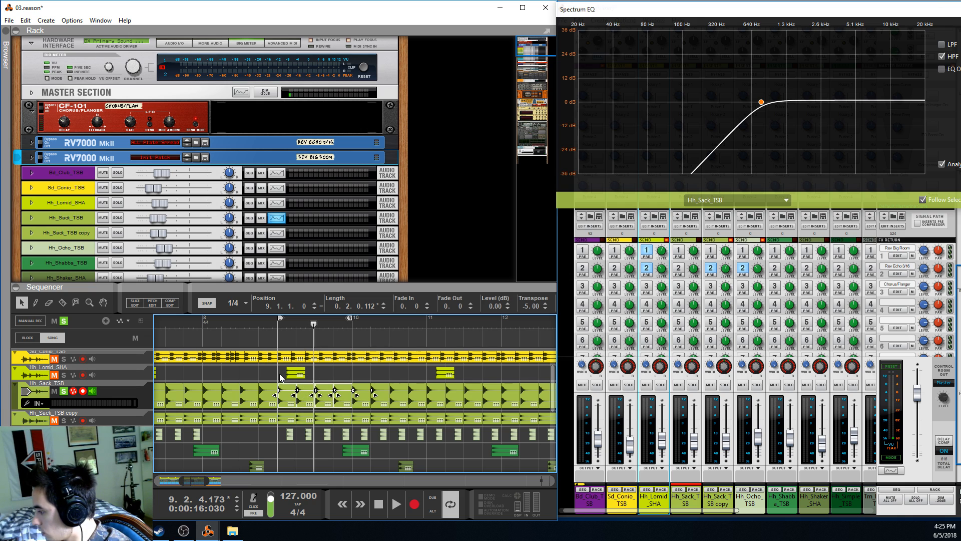
Audition the selected Hh_Sack_TSB clips with a different transpose from bar 9, and set the transpose back to -5.00
key("space")
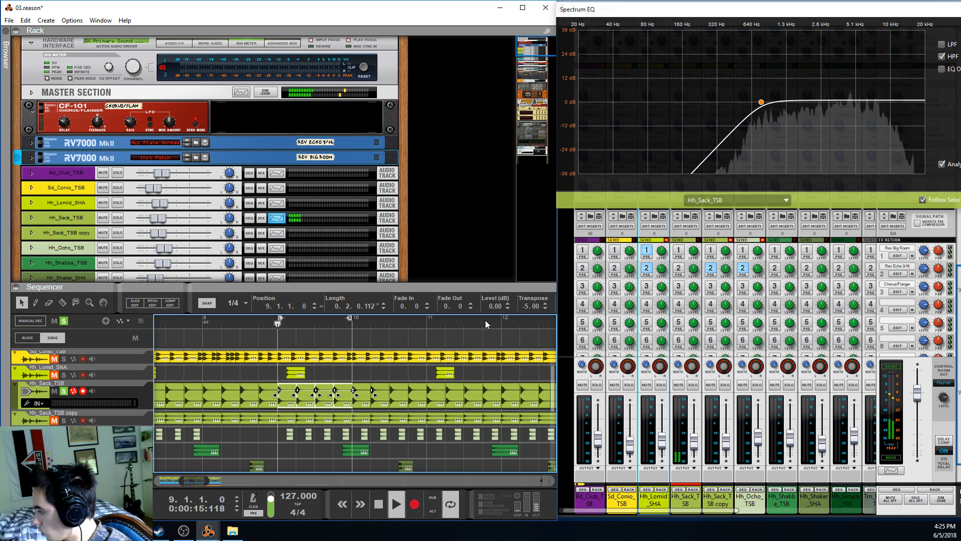
left_click(522, 306)
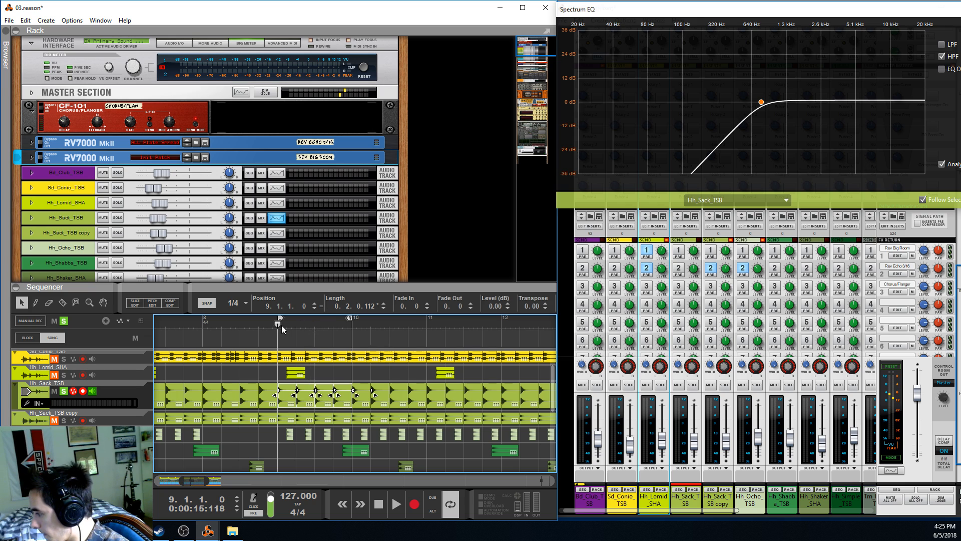
key("space")
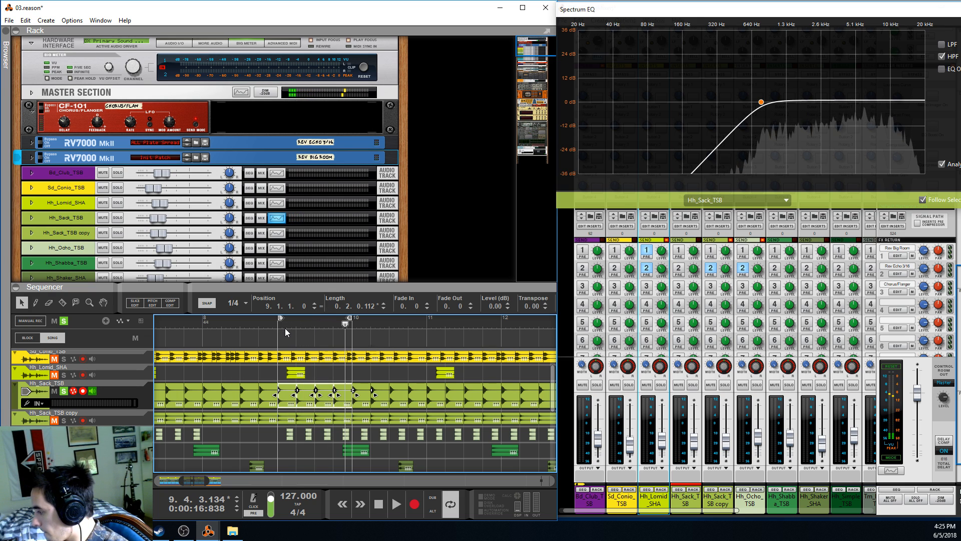
left_click_drag(524, 305, 521, 332)
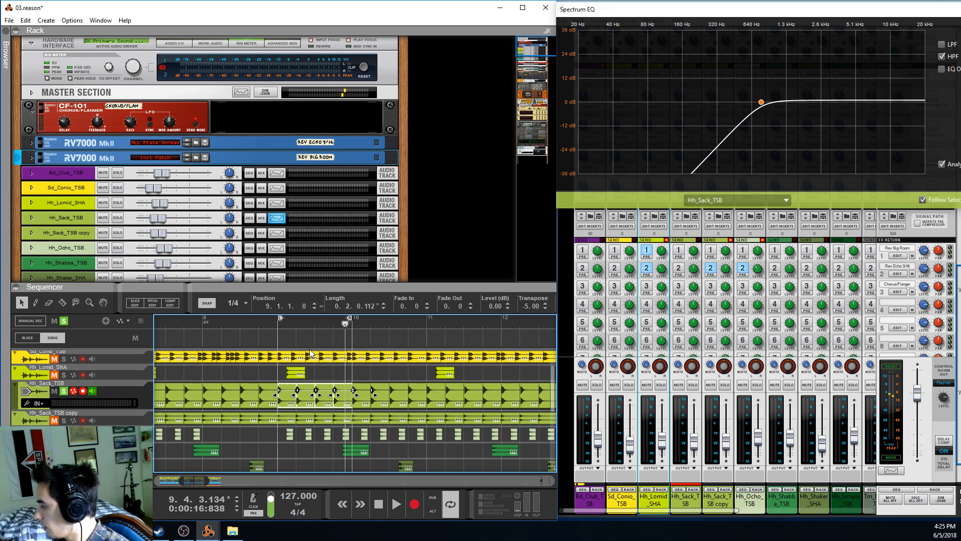
Play the soloed Hh_Sack_TSB track, and expand and collapse its rack device to check its settings
key("space")
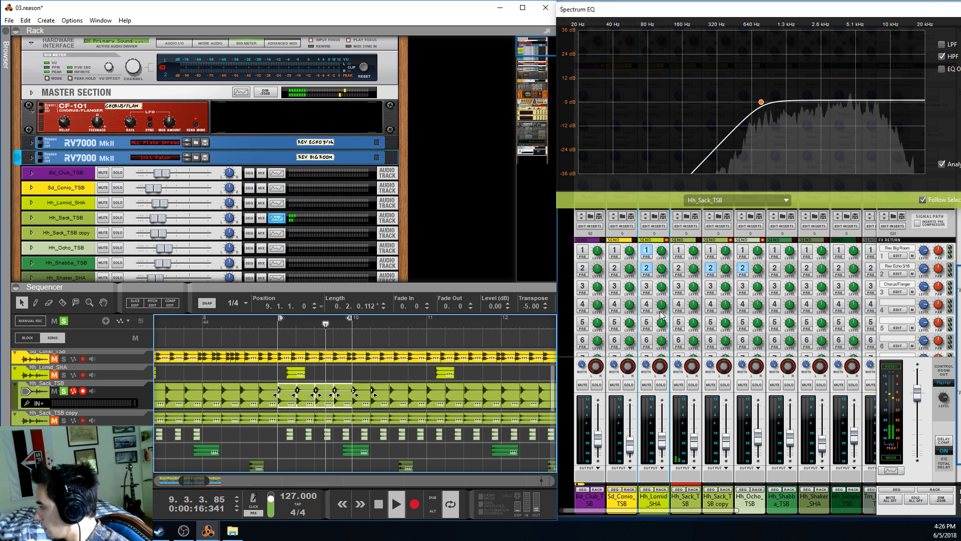
left_click(32, 218)
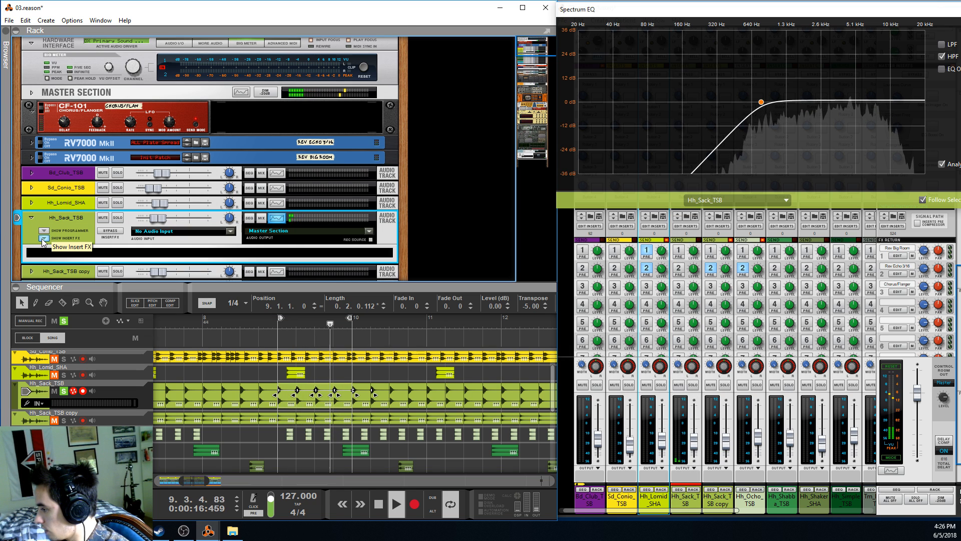
left_click(32, 219)
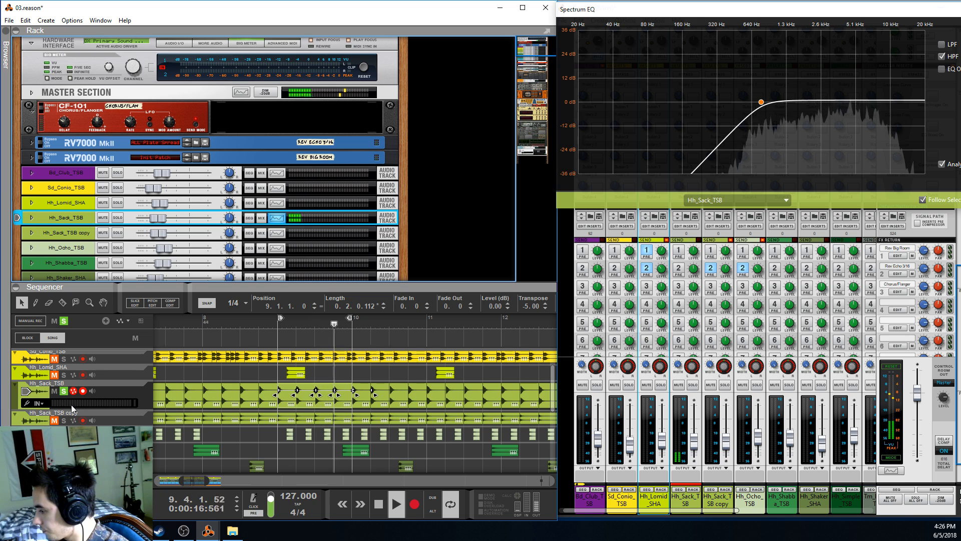
Switch the solo from Hh_Sack_TSB to Hh_Sack_TSB copy and play it from bar 9
key("space")
left_click(63, 391)
left_click(64, 421)
key("space")
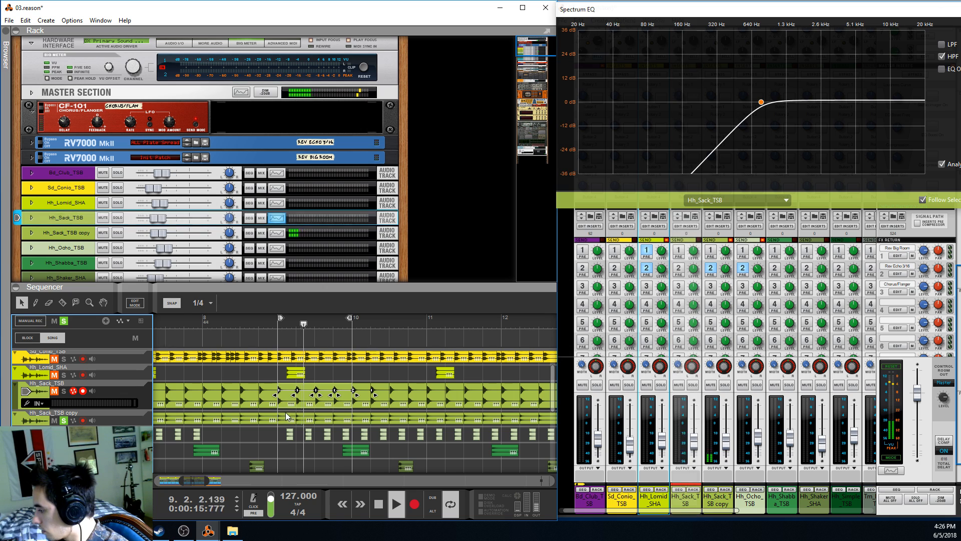
Select the Hh_Sack_TSB copy clips between bars 9 and 10, and audition them from bar 9
key("space")
left_click_drag(280, 412, 339, 421)
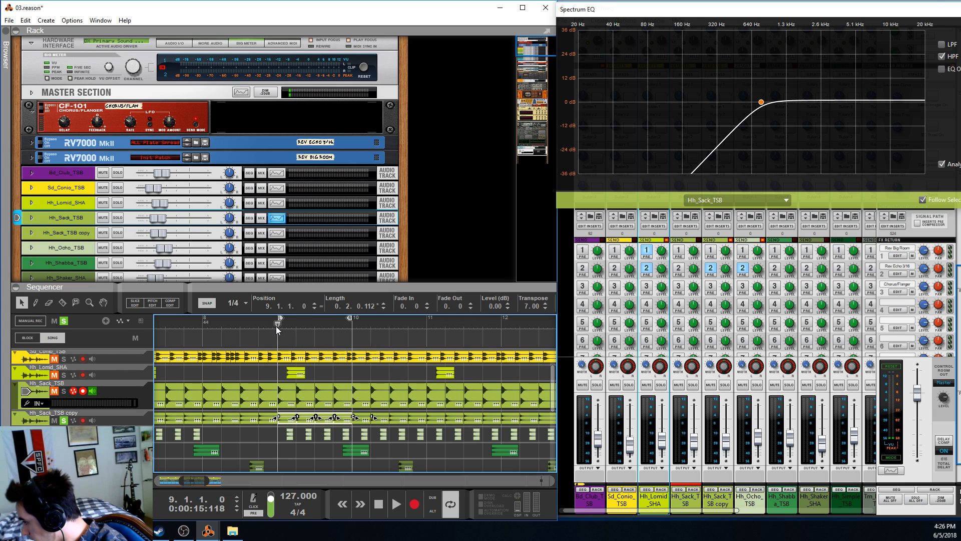
key("space")
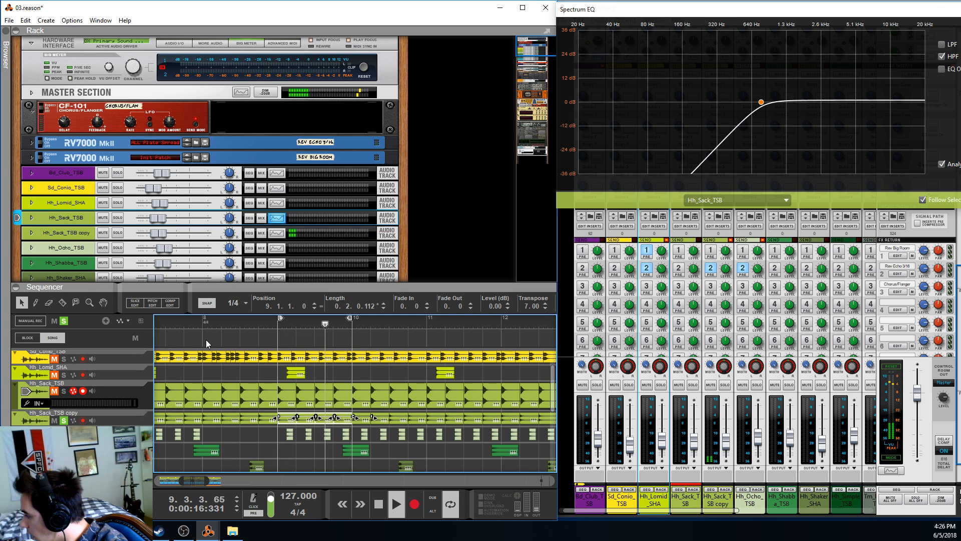
key("space")
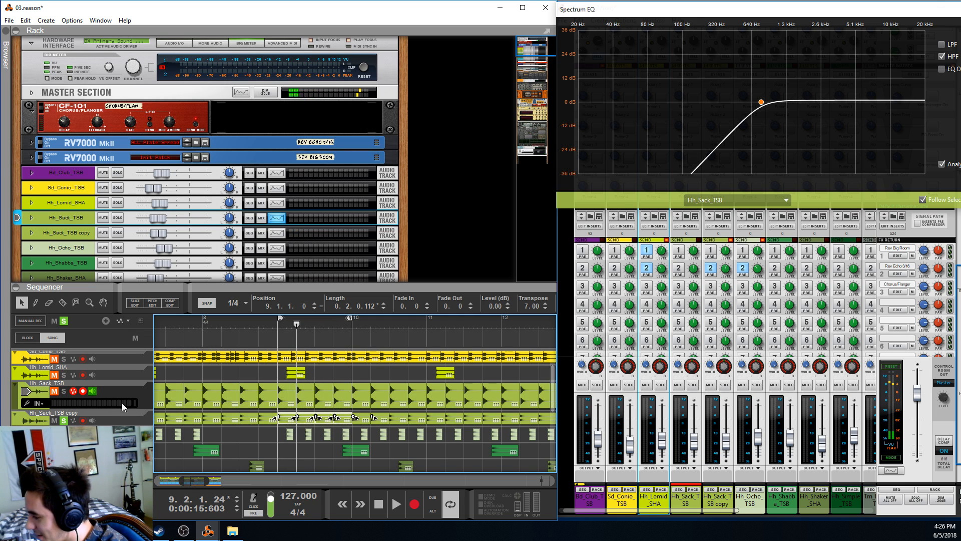
Solo Hh_Sack_TSB together with its copy and play both from bar 9
left_click(63, 391)
left_click(297, 419)
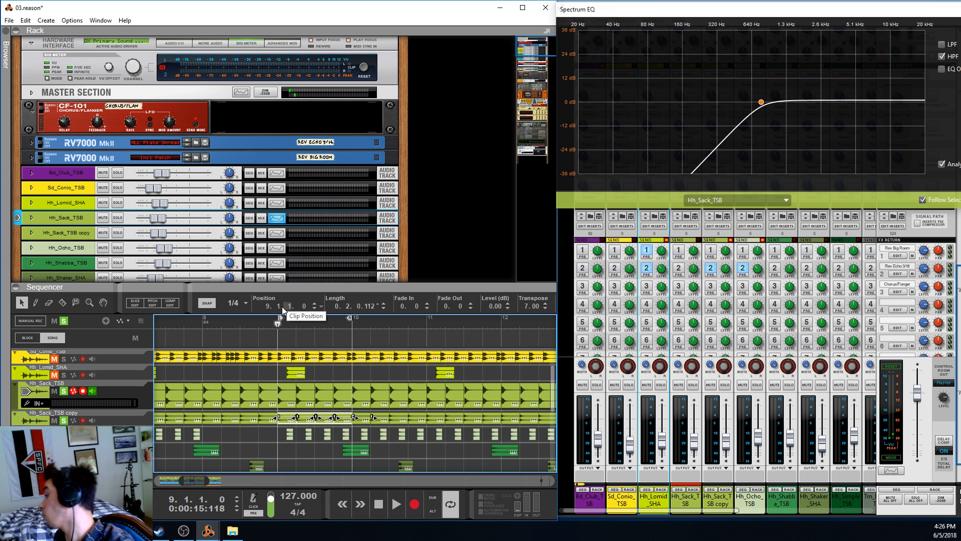
key("space")
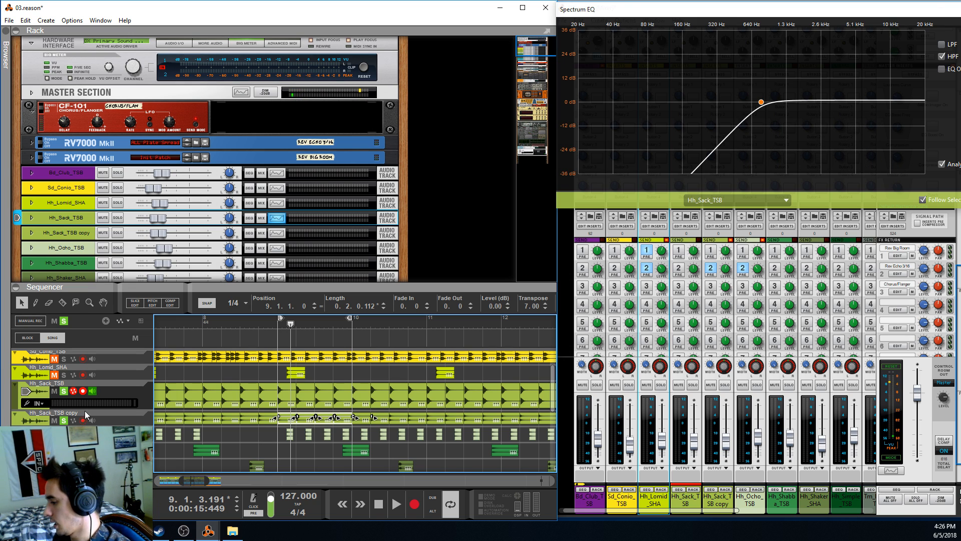
Select Hh_Sack_TSB copy to show its EQ, and play from bar 9 with the drum tracks from Bd_Club_TSB down soloed together
left_click(64, 420)
left_click(67, 423)
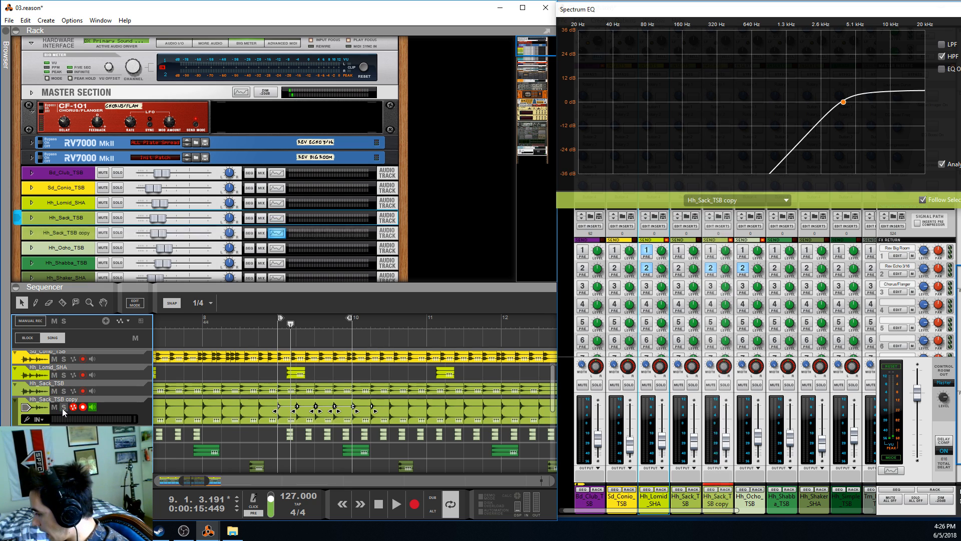
scroll(64, 376, "up", 2)
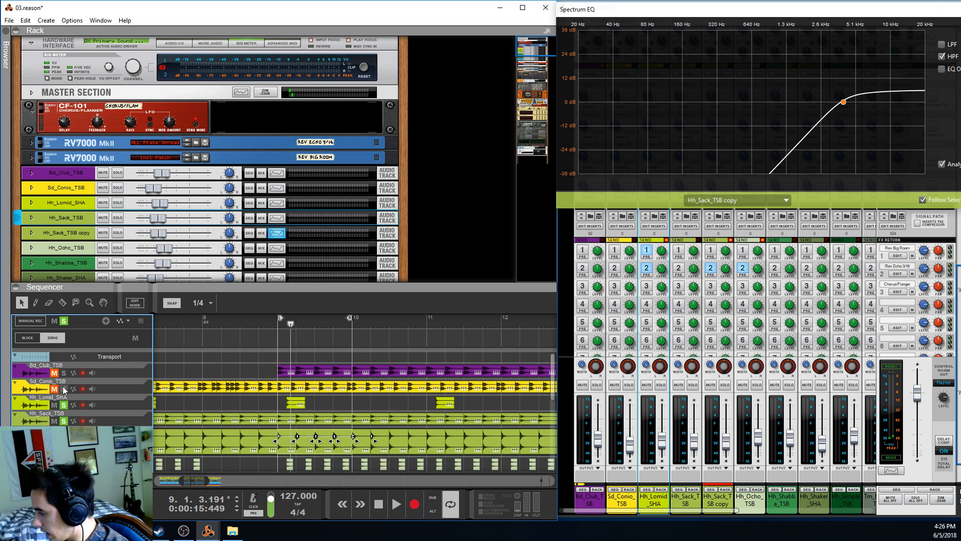
left_click(278, 322)
key("space")
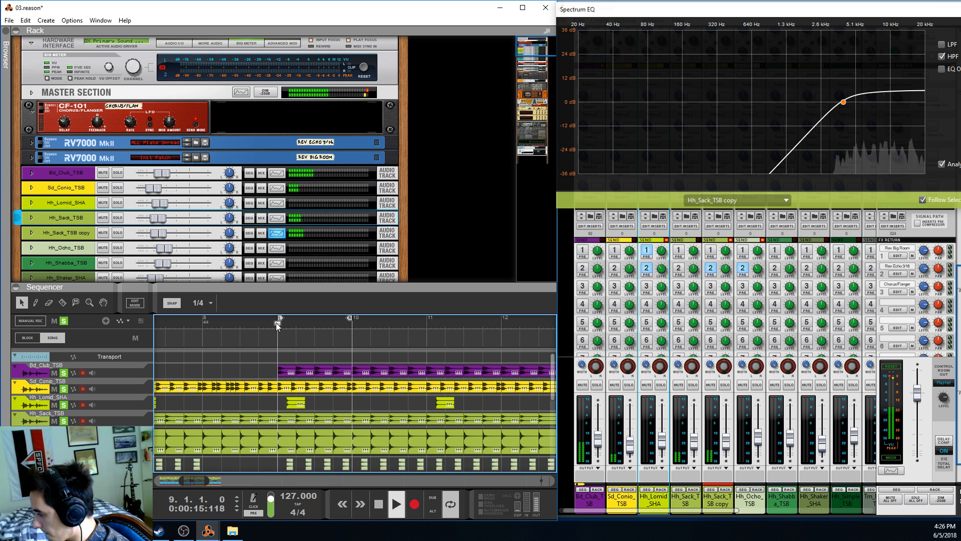
Replace the current solos with Hh_Ocho_TSB and return the playhead to bar 9
scroll(272, 377, "down", 2)
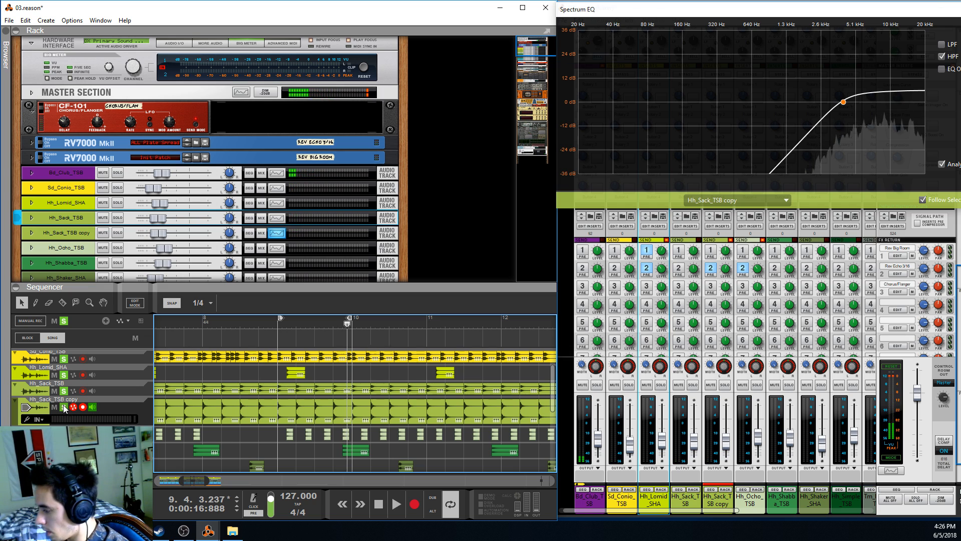
left_click(64, 406)
left_click(66, 361)
scroll(66, 371, "up", 2)
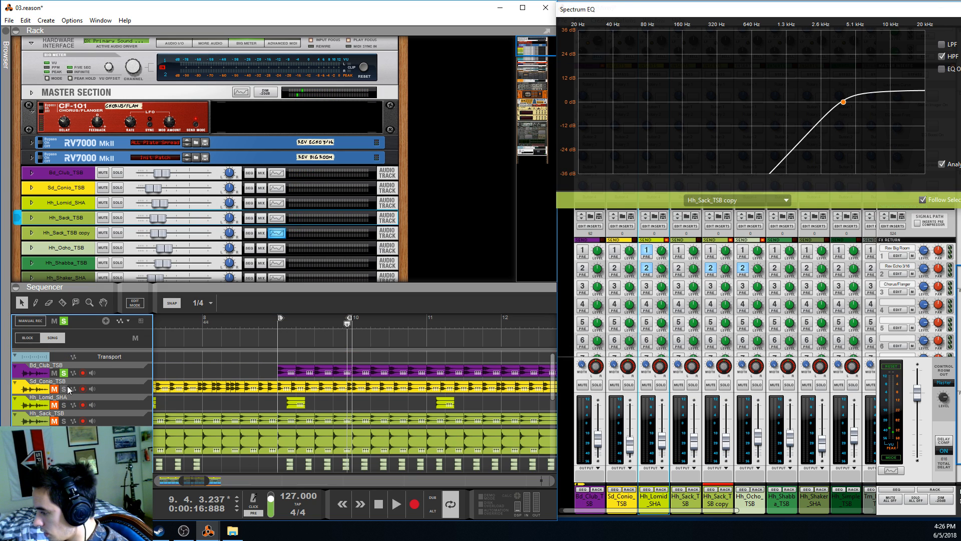
left_click(66, 374)
scroll(67, 374, "down", 3)
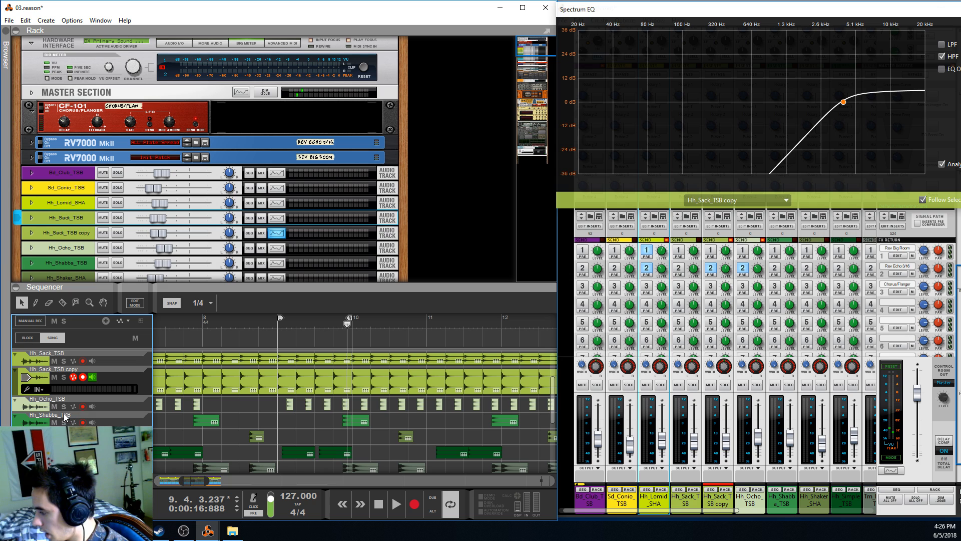
left_click(63, 406)
left_click(276, 329)
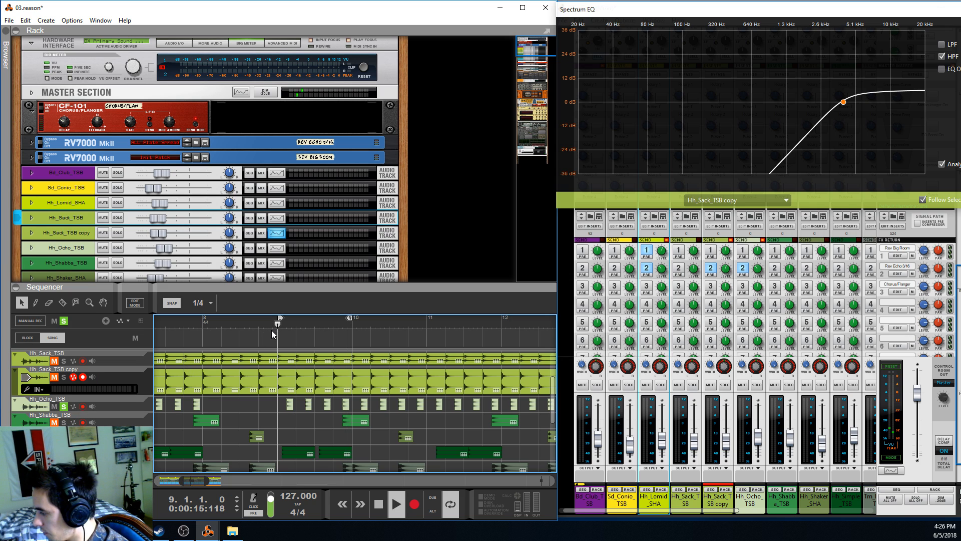
Select the Hh_Ocho_TSB track and its clips between bars 9 and 10, and audition them from bar 9
left_click(131, 405)
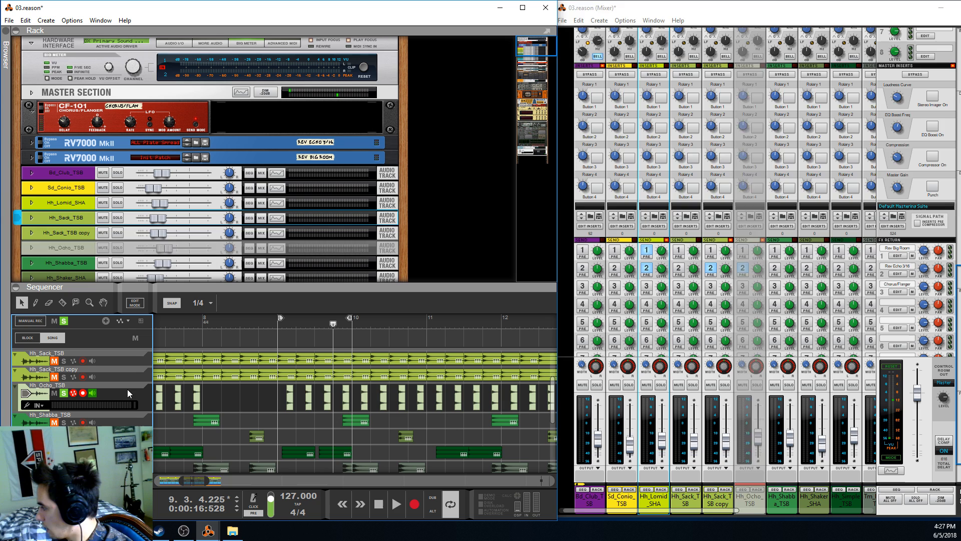
left_click_drag(269, 394, 346, 394)
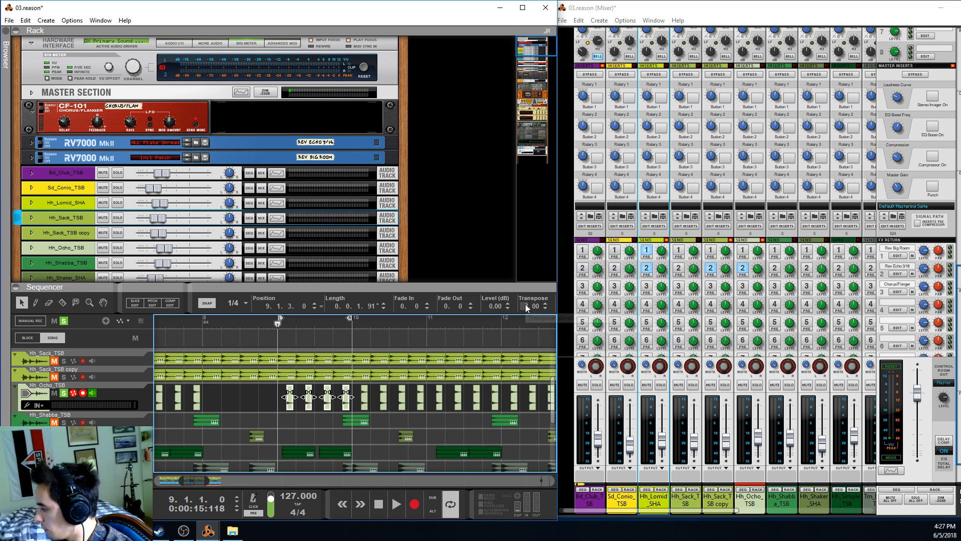
key("space")
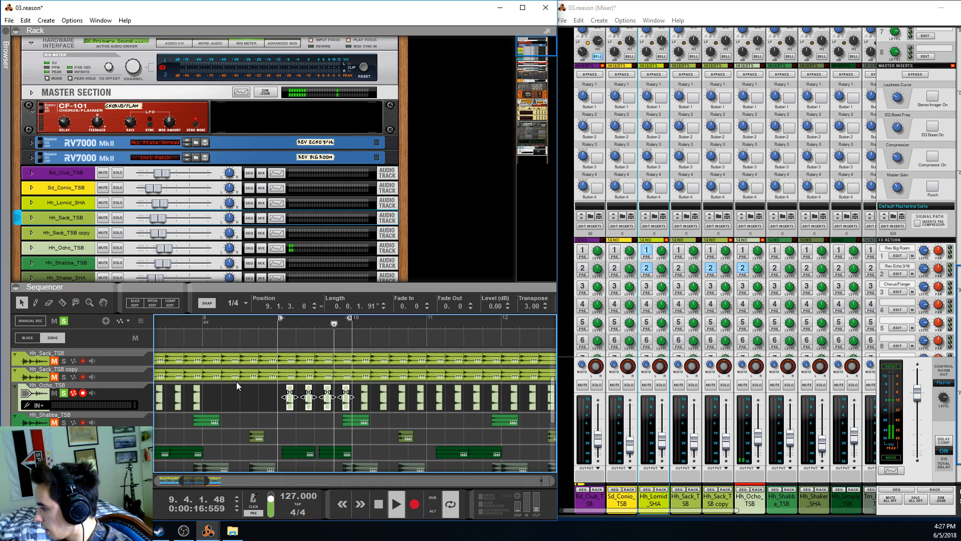
key("space")
Open Hh_Ocho_TSB's Spectrum EQ, enable its high pass filter at 187.1 Hz, and play the track from bar 9
left_click(277, 248)
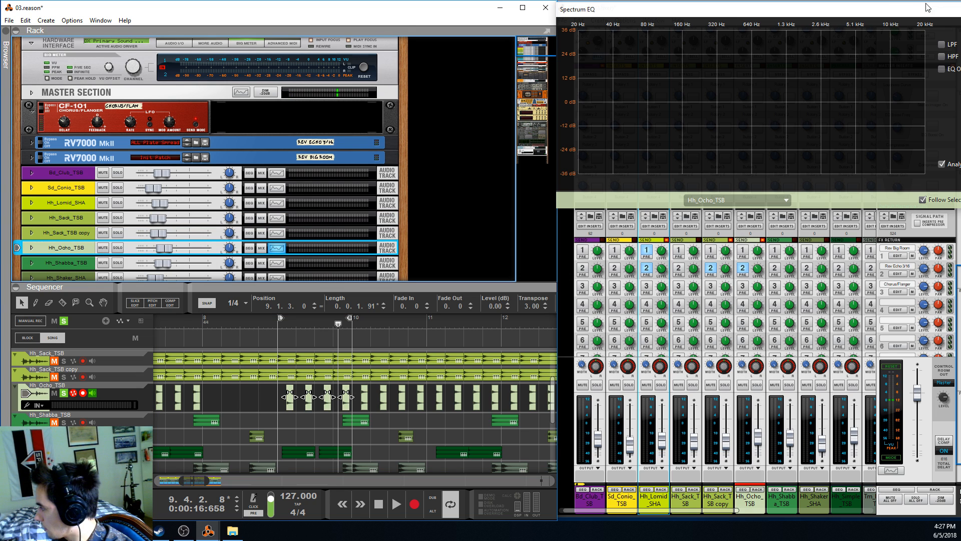
left_click(941, 57)
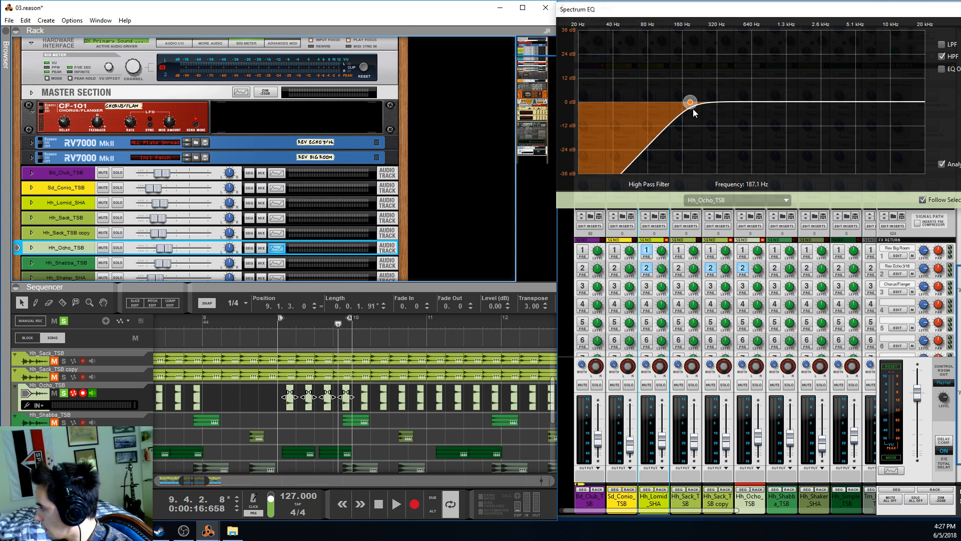
left_click(279, 320)
key("space")
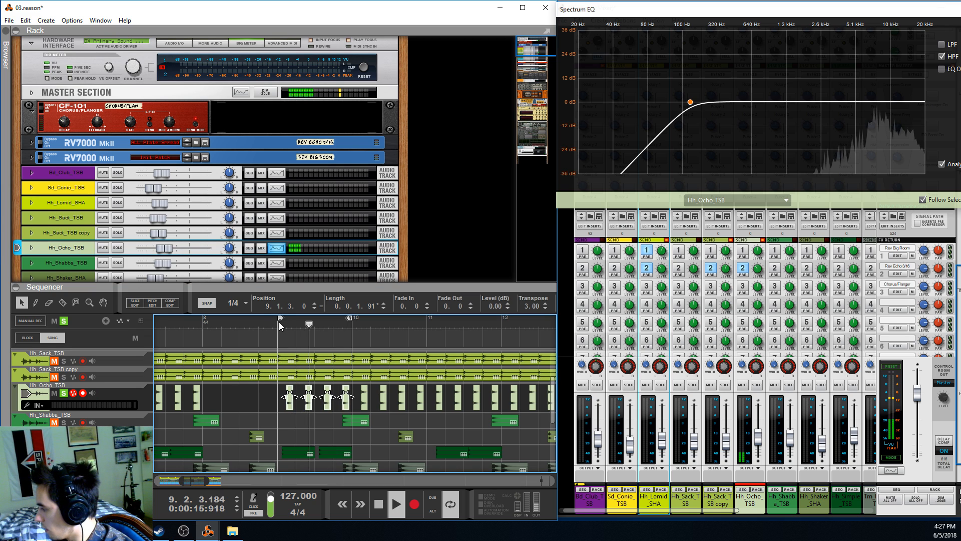
Close the Spectrum EQ, deselect the clips and enlarge the sequencer area to show more tracks
key("F2")
left_click(309, 426)
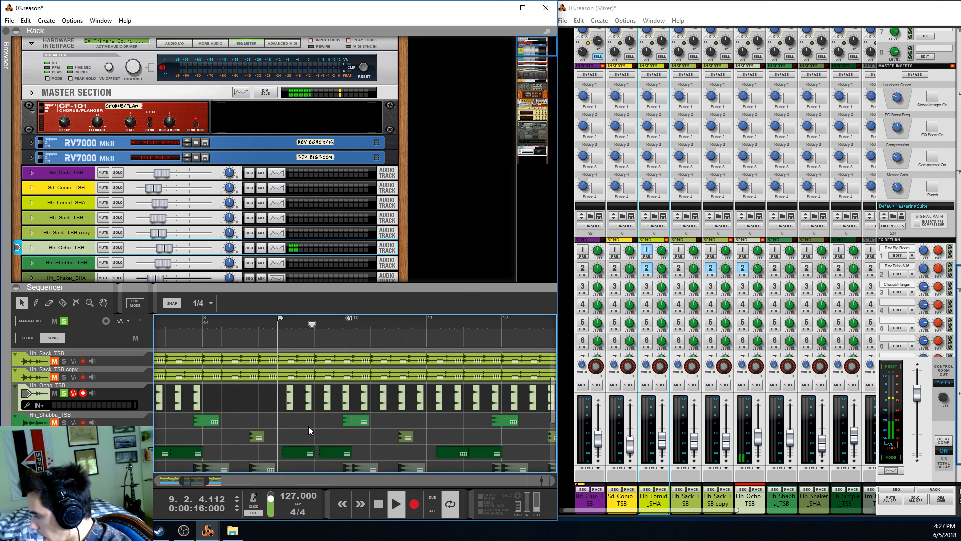
left_click_drag(371, 293, 371, 213)
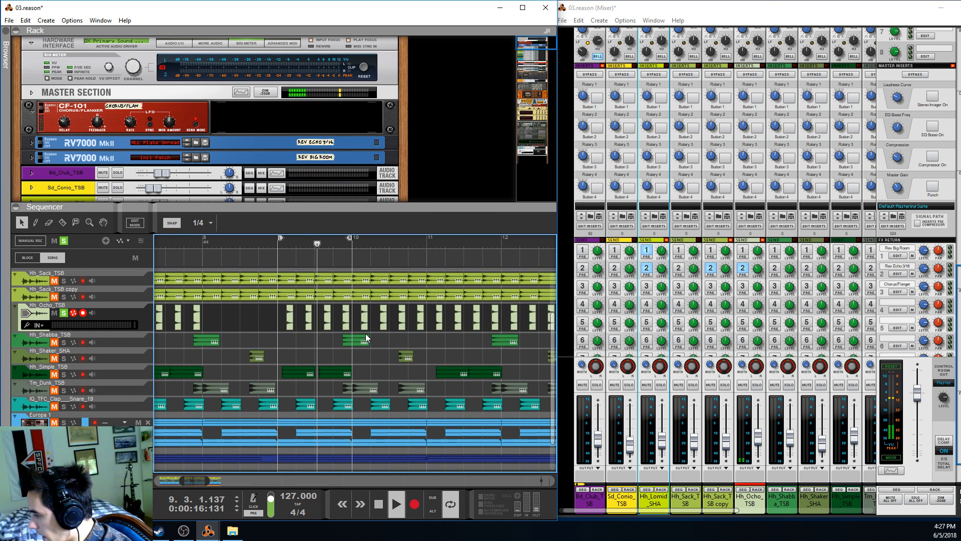
Add solos on Hh_Sack_TSB, its copy, Hh_Lomid_SHA and Hh_Shabba_TSB while Hh_Ocho_TSB plays
scroll(68, 301, "up", 2)
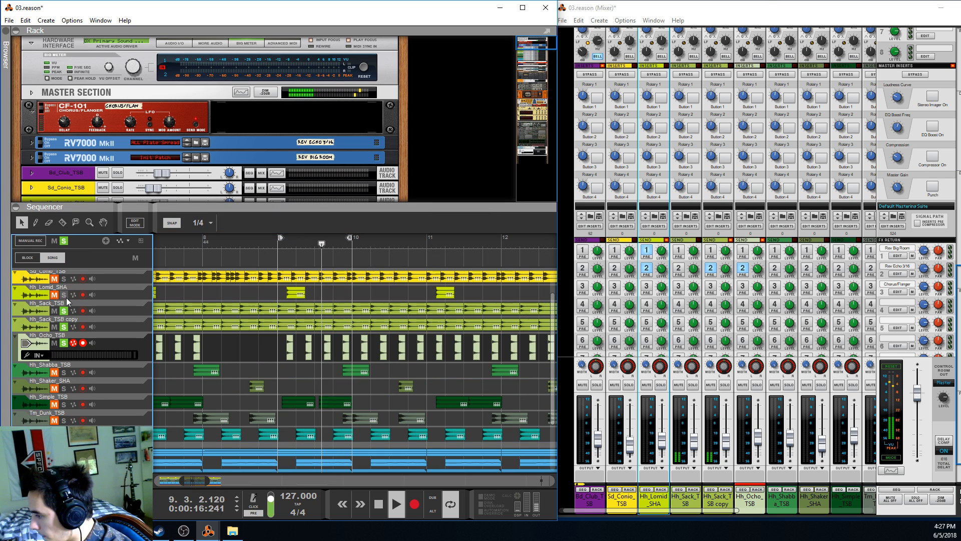
scroll(65, 305, "up", 2)
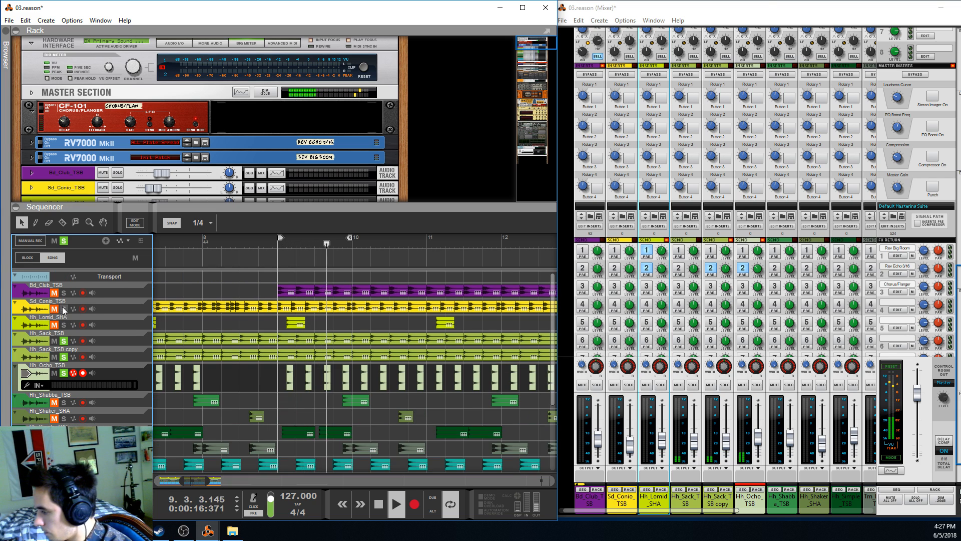
left_click(64, 324)
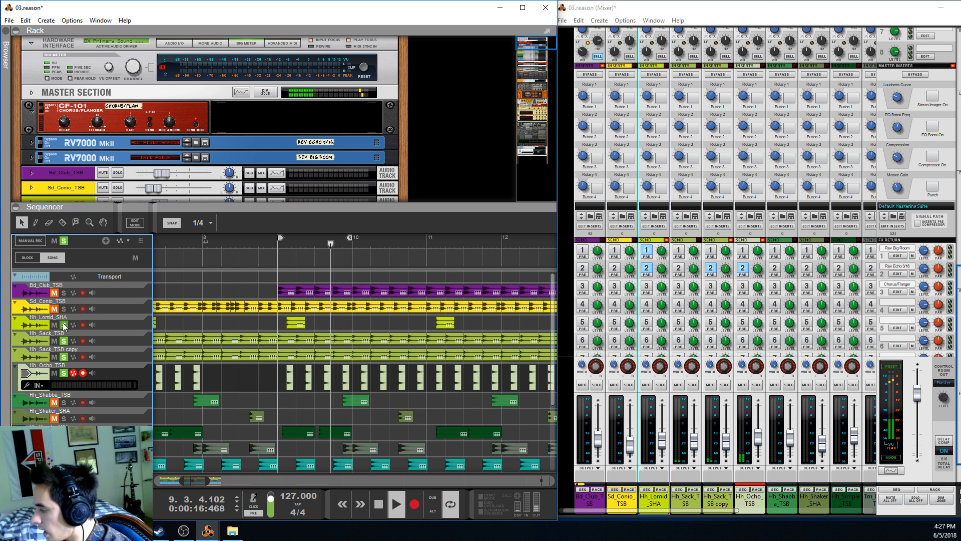
left_click(64, 402)
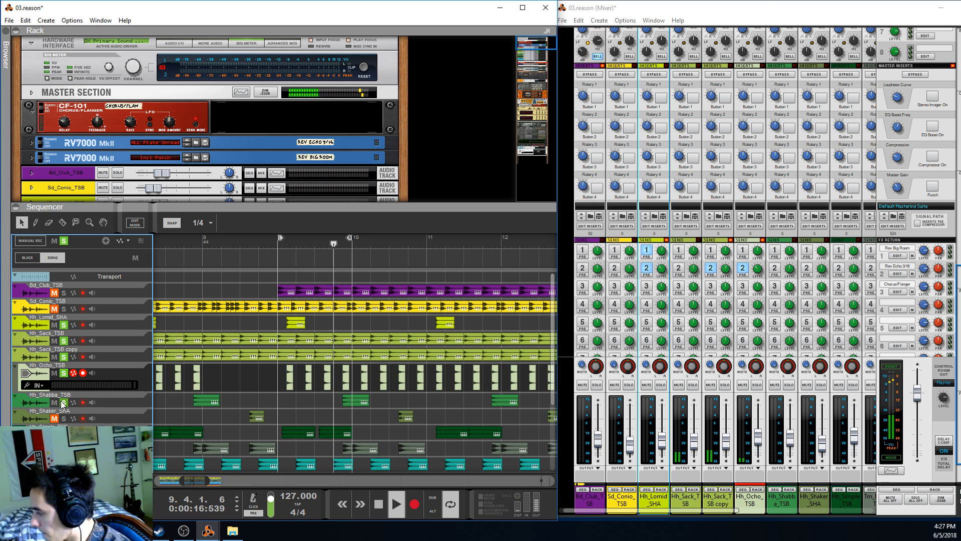
Extend the loop to end at bar 11, and add Hh_Shaker_SHA to the solos with its clip before bar 11 selected
left_click(425, 240, "alt")
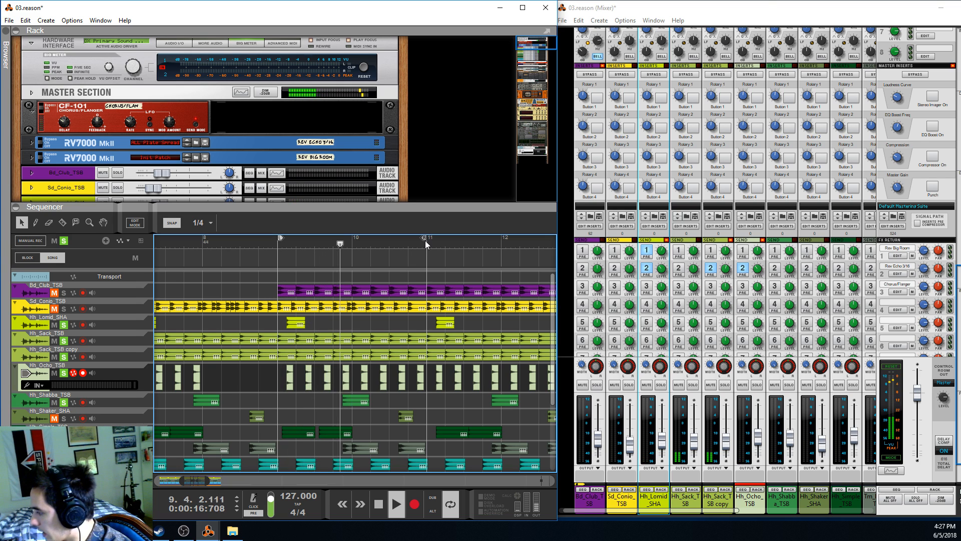
left_click(352, 404)
left_click(404, 418)
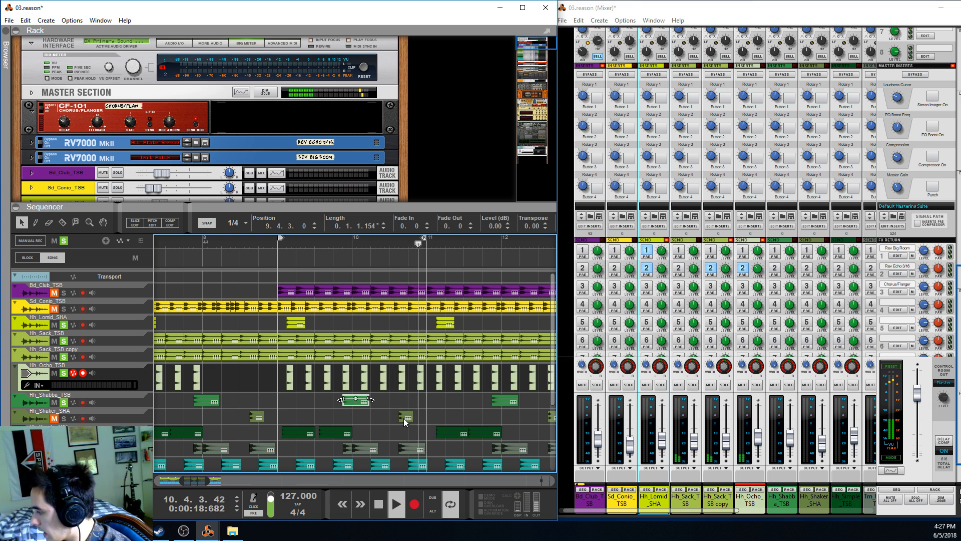
left_click(79, 420)
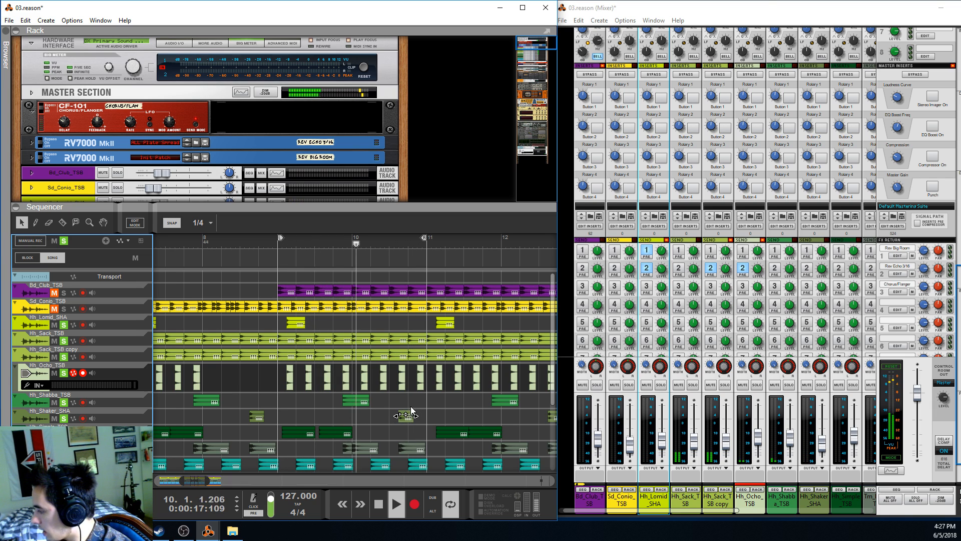
left_click(353, 425)
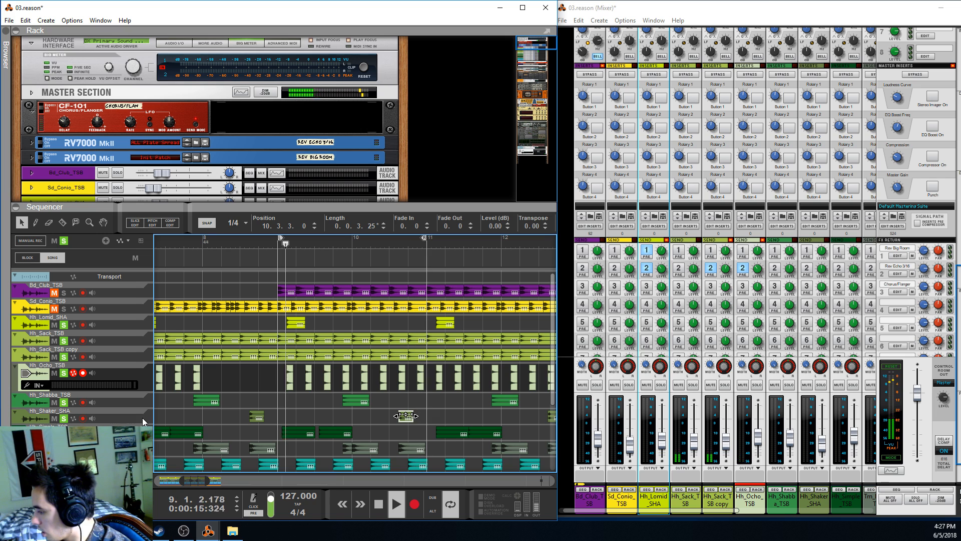
Select the Hh_Shaker_SHA track, and examine the EQ of Hh_Shaker_SHA and Hh_Shabba_TSB during playback
scroll(138, 396, "down", 2)
left_click(135, 381)
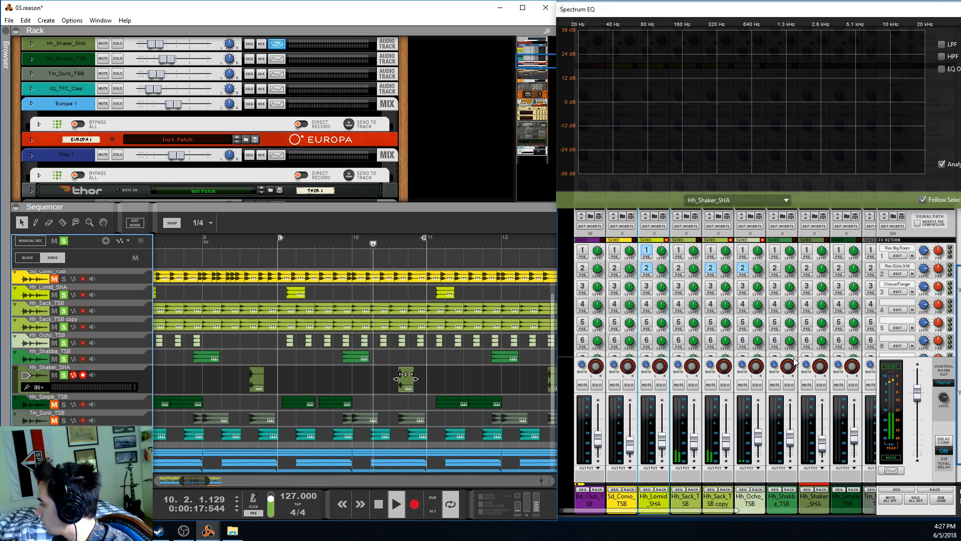
left_click(792, 501)
left_click(820, 503)
left_click(789, 502)
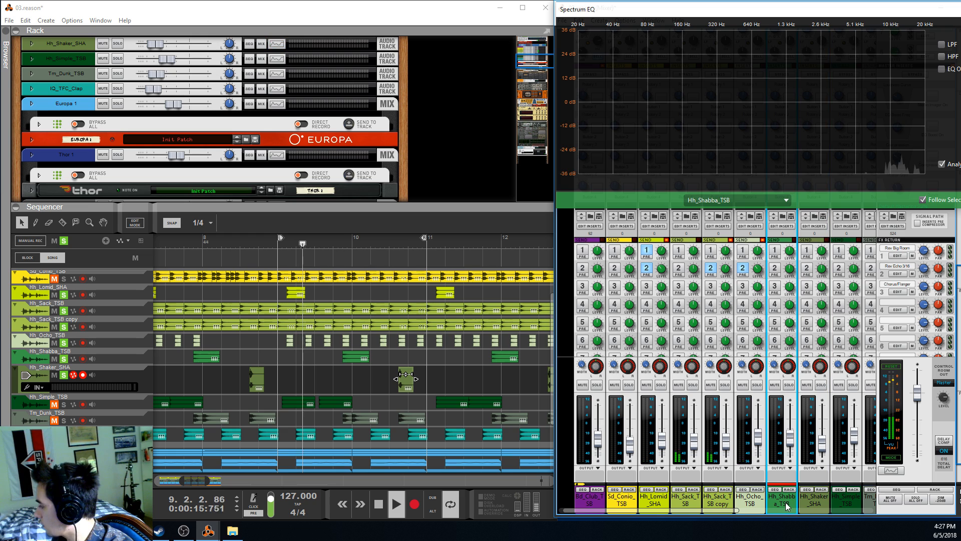
key("F2")
key("F2")
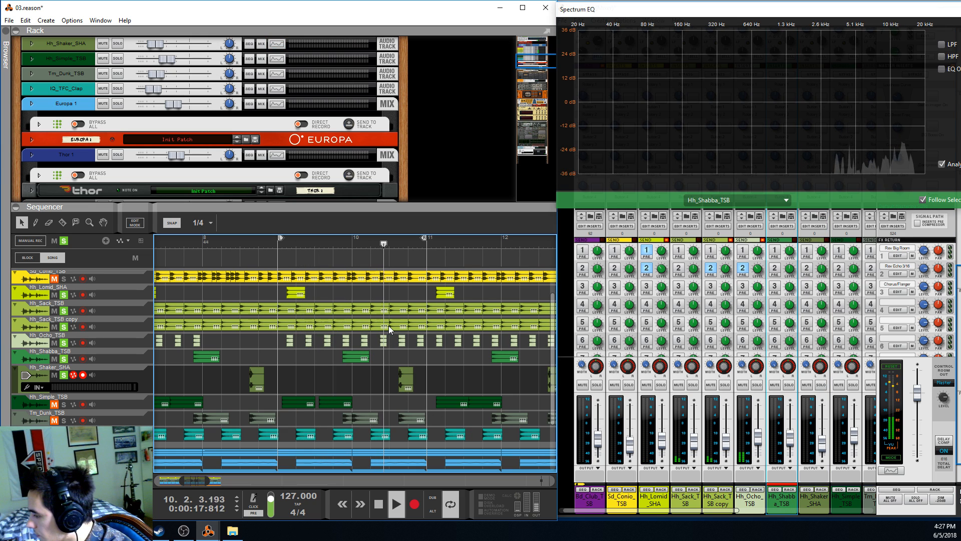
Add Sd_Conio_TSB and Bd_Club_TSB to the soloed drum tracks, with the Bd_Club_TSB track selected to show its EQ
scroll(351, 318, "up", 2)
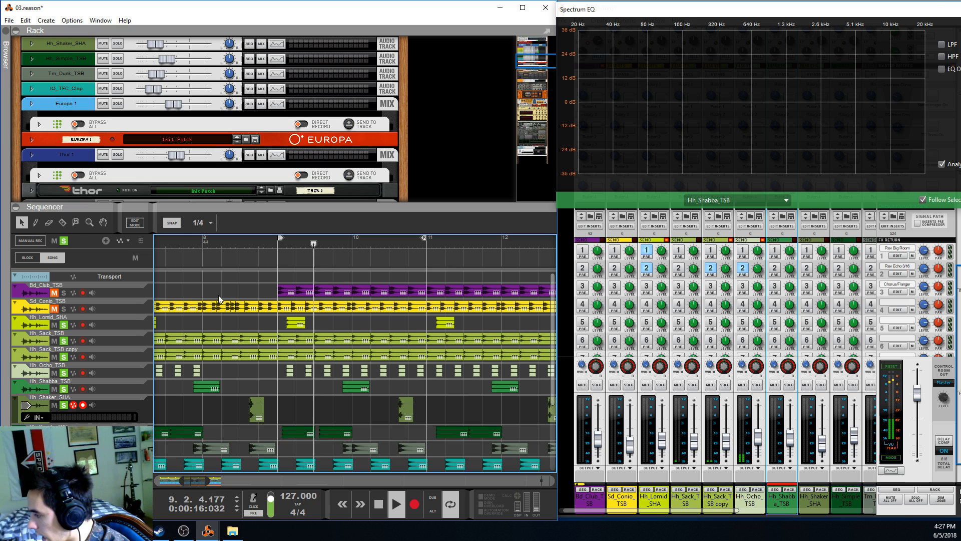
left_click(64, 308)
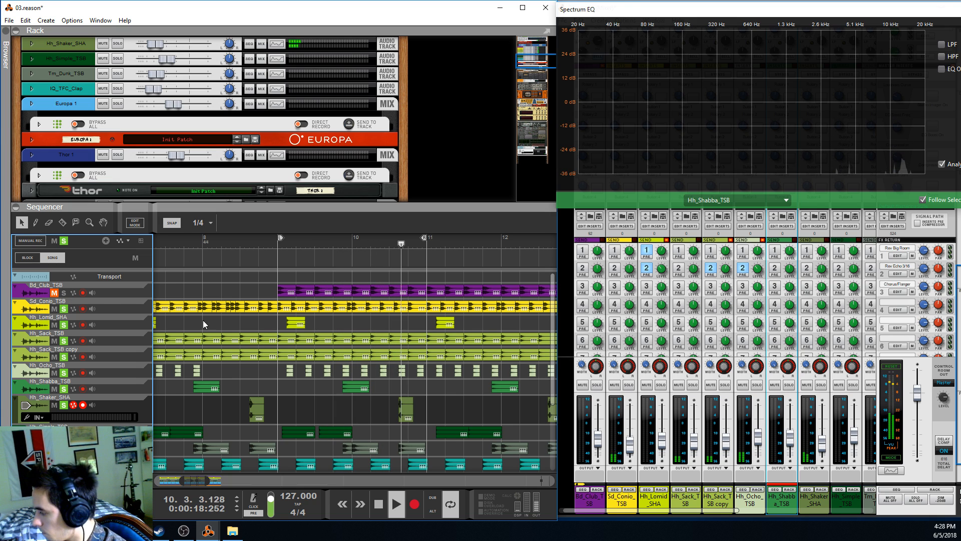
scroll(305, 349, "down", 2)
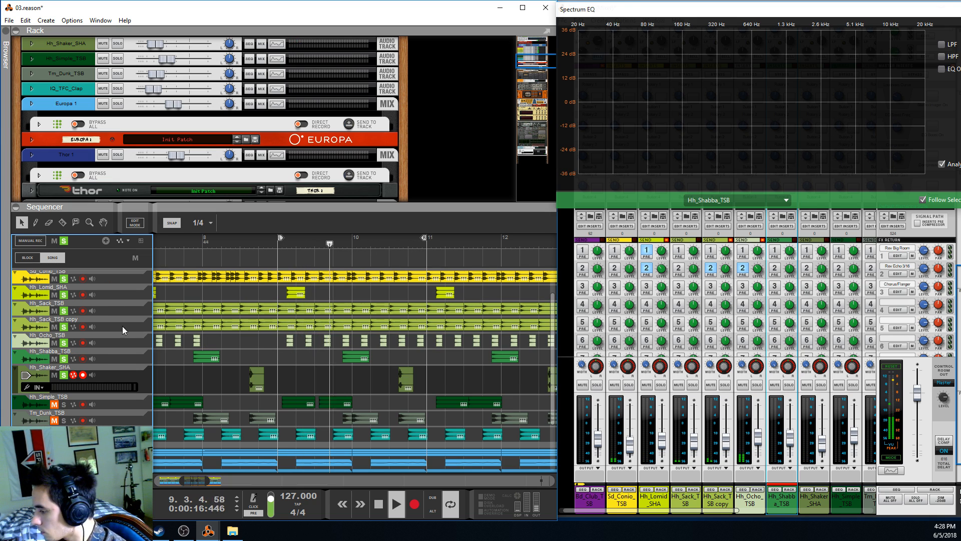
scroll(79, 272, "up", 2)
left_click(70, 294)
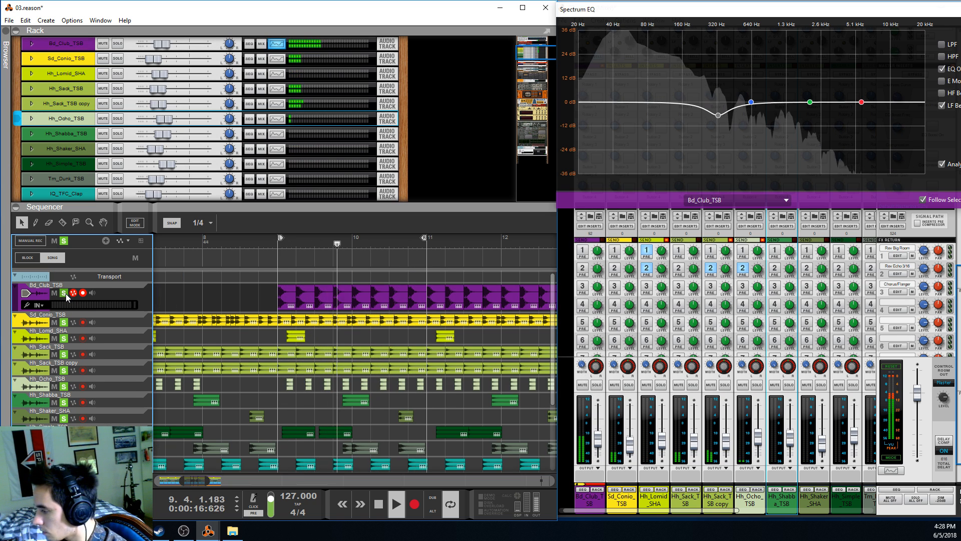
scroll(58, 386, "down", 5)
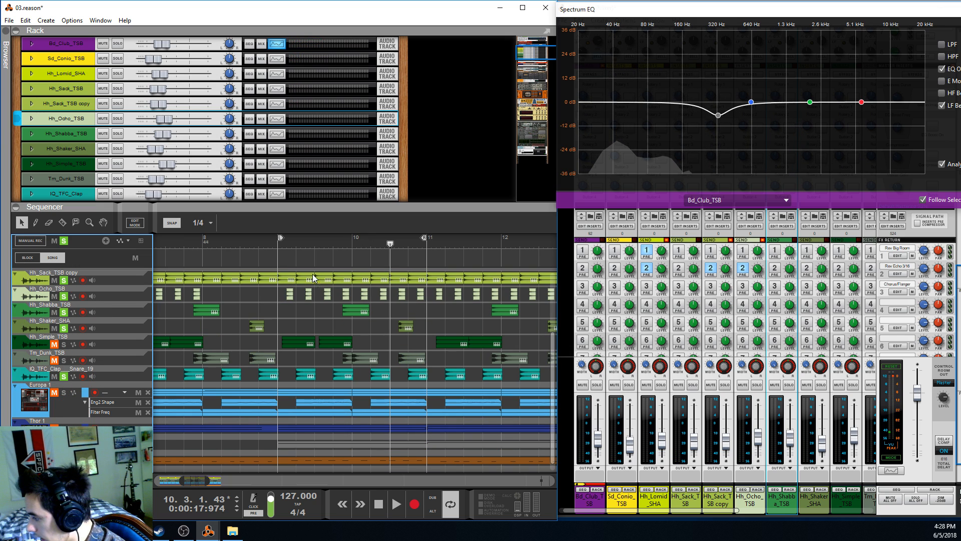
Play the soloed layers from bar 9, with the IQ_TFC_Clap__Snare_19 track selected and Hh_Simple_TSB added to the solos
left_click(278, 244)
key("space")
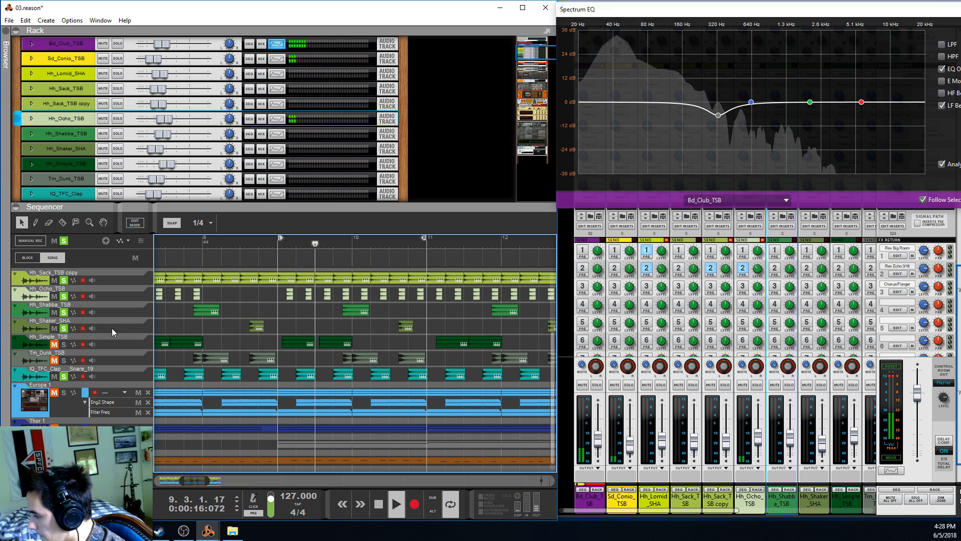
left_click(65, 349)
left_click(63, 375)
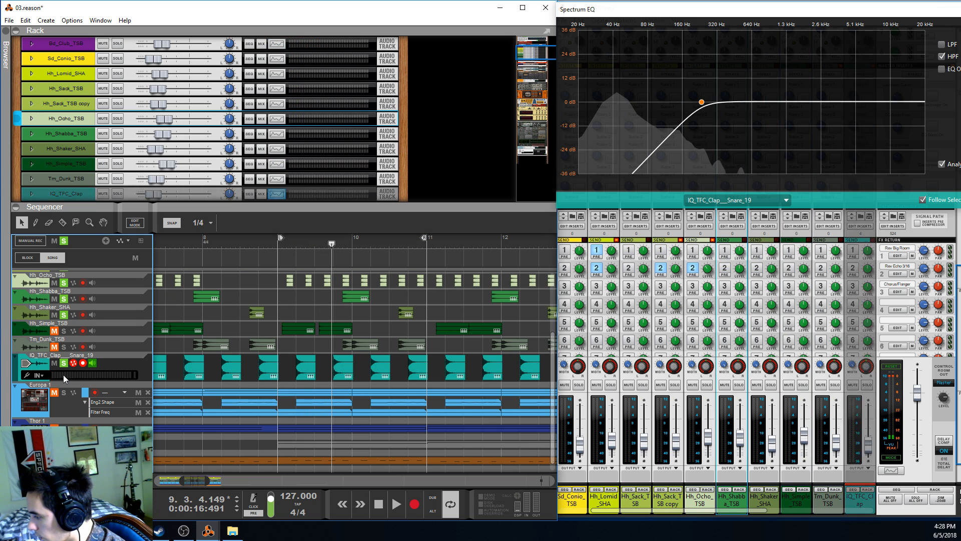
left_click(64, 362)
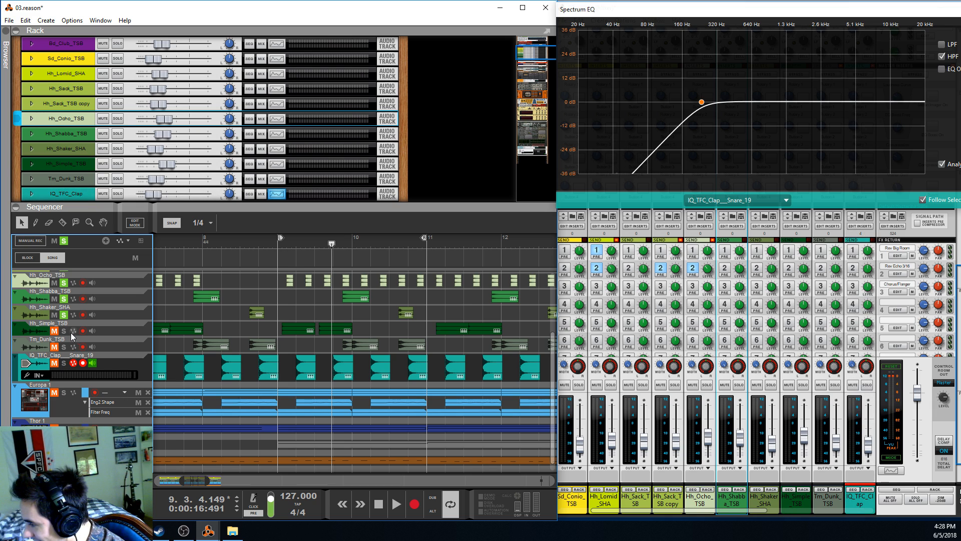
key("space")
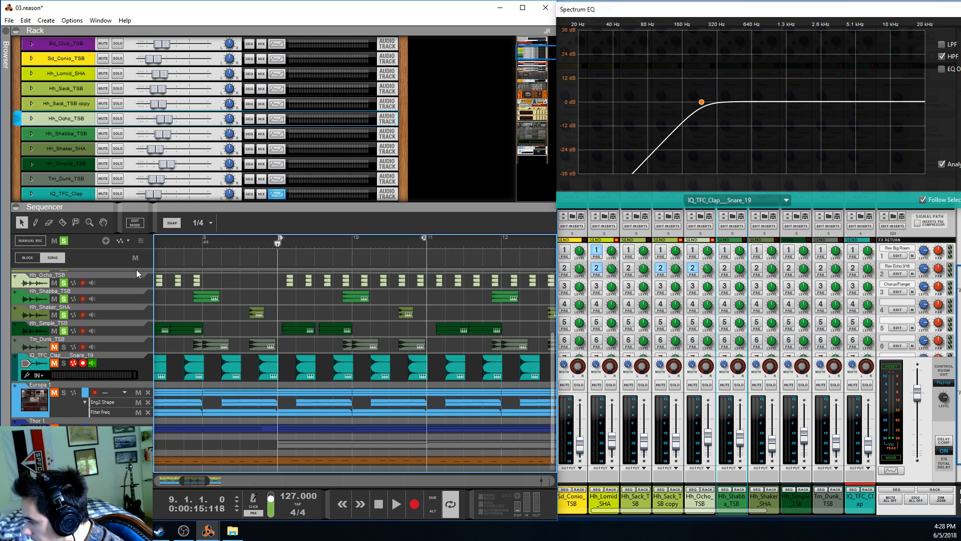
Clear all solos and solo only Hh_Simple_TSB, with the loop shortened to end at bar 10
left_click(63, 242)
left_click(64, 331)
key("space")
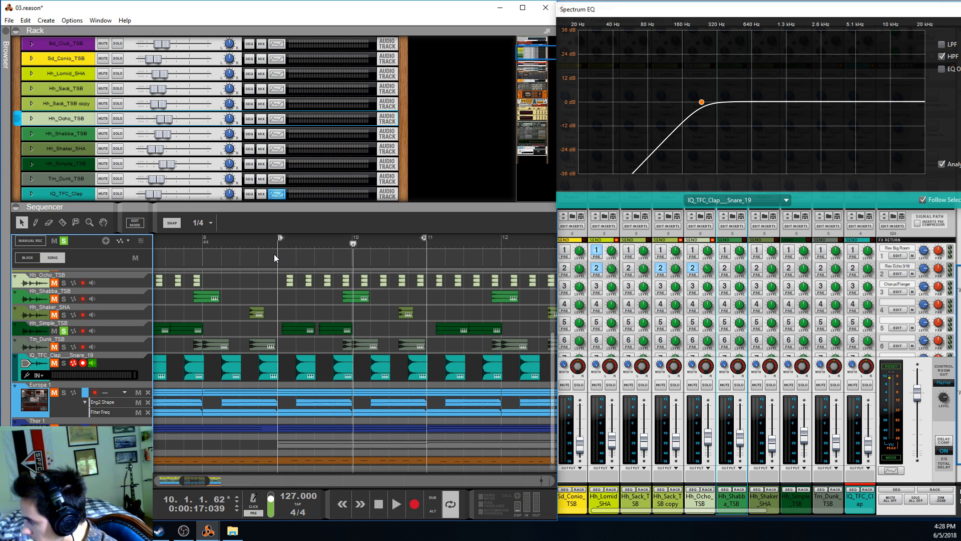
left_click(282, 243)
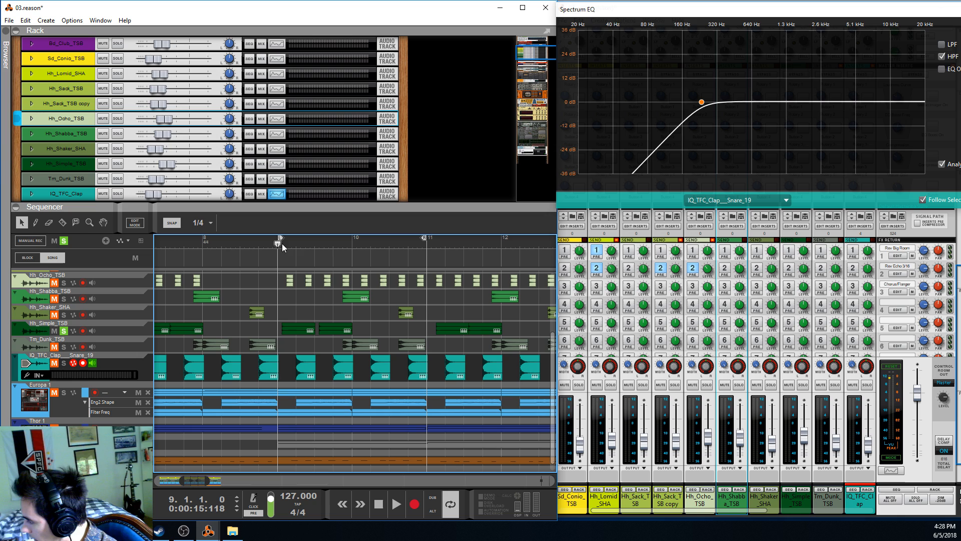
left_click(353, 239, "alt")
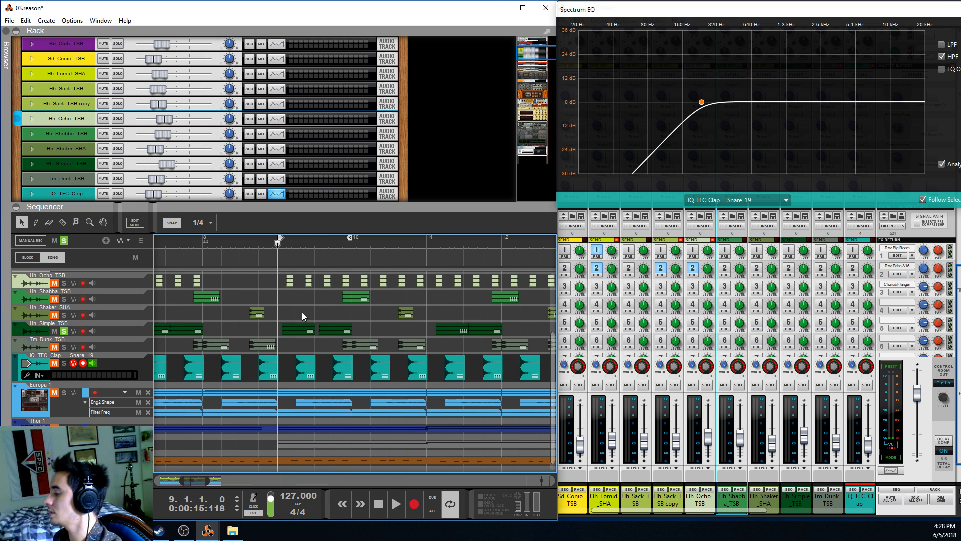
Examine the Hh_Lomid_SHA clip after bar 9 and the Hh_Shabba_TSB clip near bar 10
scroll(301, 316, "up", 6)
left_click(292, 326)
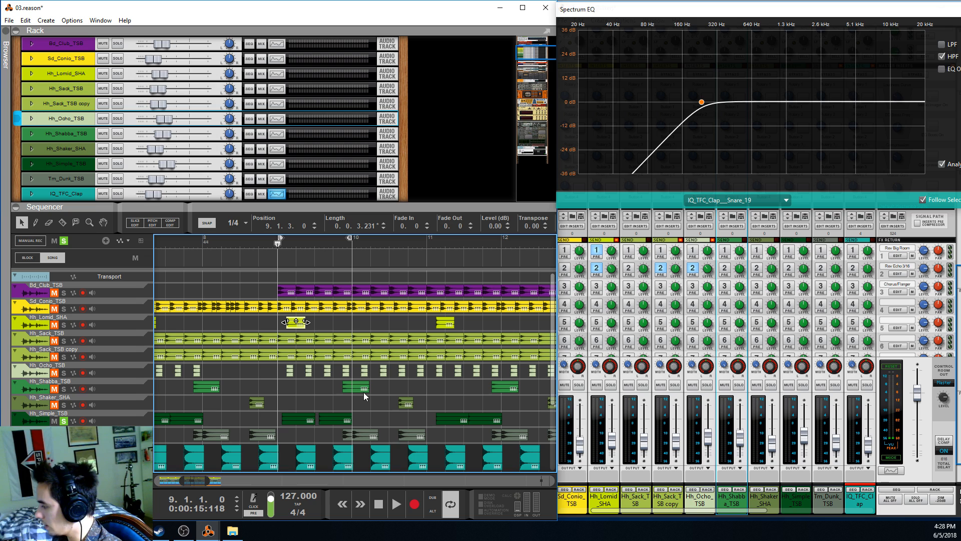
left_click(361, 388)
scroll(349, 369, "down", 2)
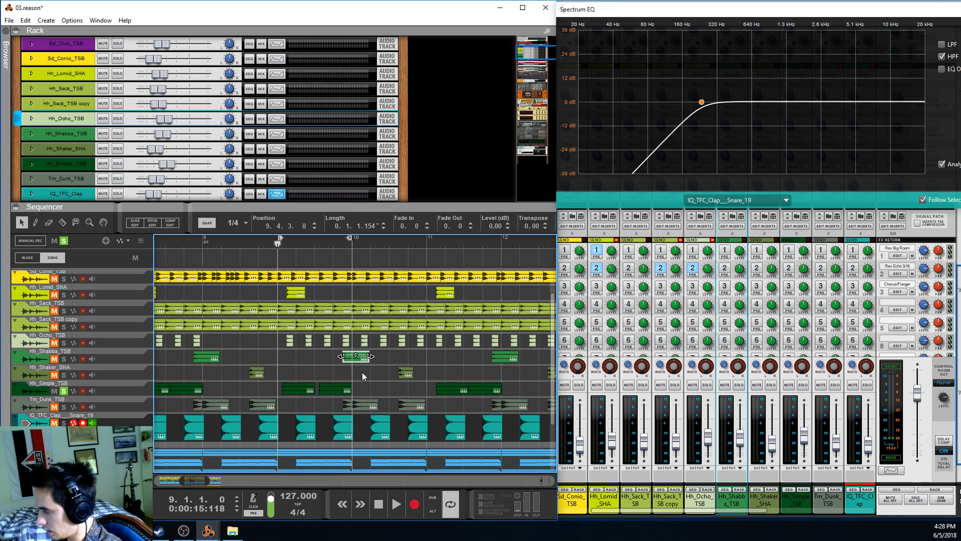
left_click(362, 371)
scroll(358, 369, "down", 2)
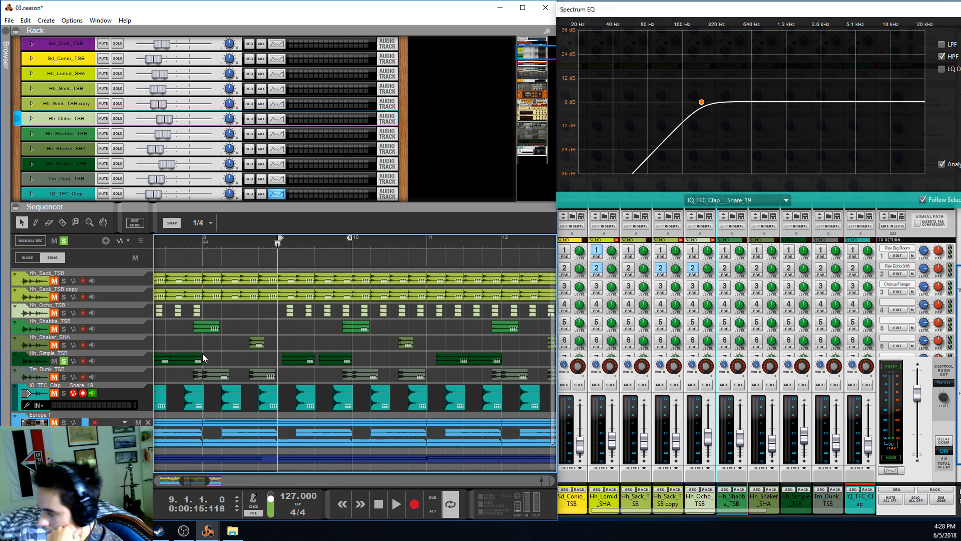
Enable the high-pass filter on the Hh_Simple_TSB track and set its frequency to 838 Hz
left_click(137, 365)
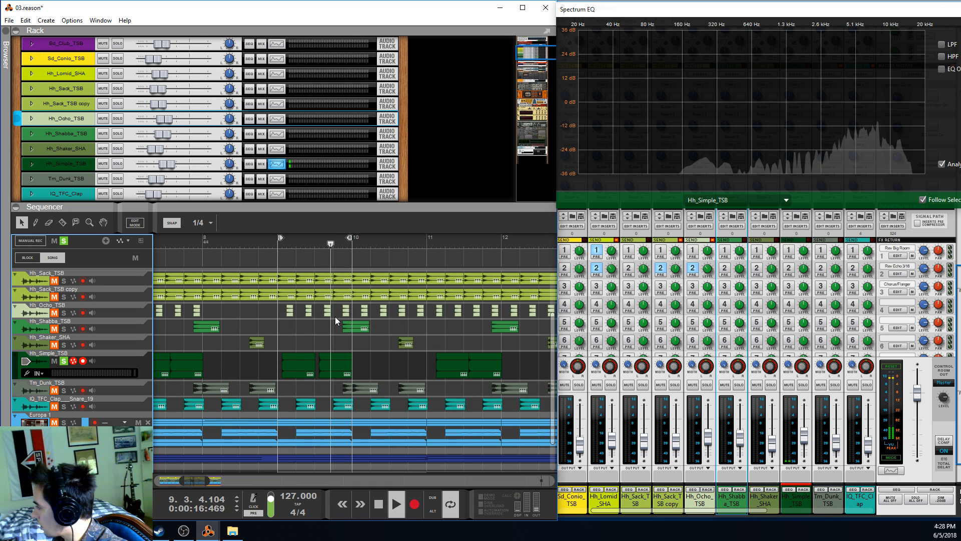
left_click(941, 57)
left_click_drag(698, 98, 764, 107)
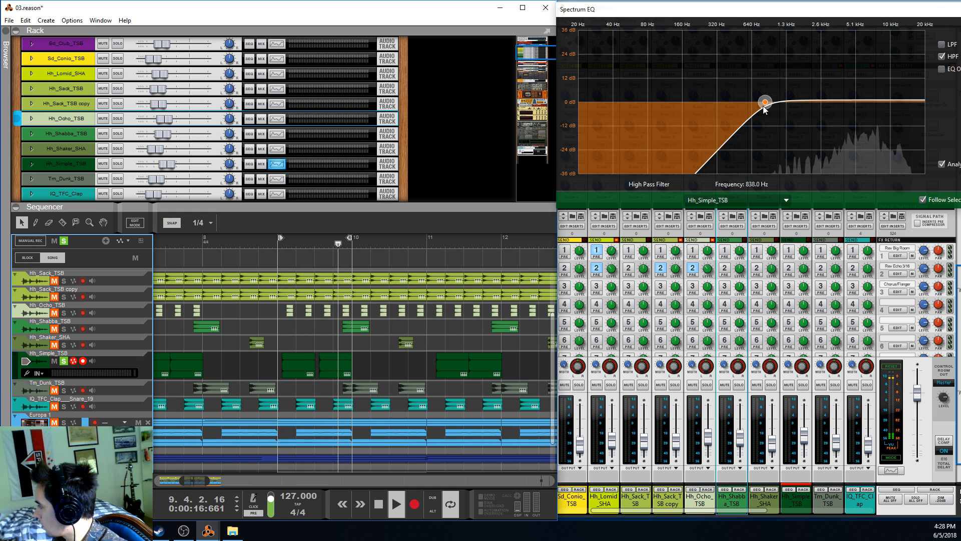
Select the Tm_Dunk_TSB track and add it, Hh_Shaker_SHA, Hh_Shabba_TSB, Hh_Ocho_TSB and Hh_Sack_TSB copy to the solos
left_click(115, 391)
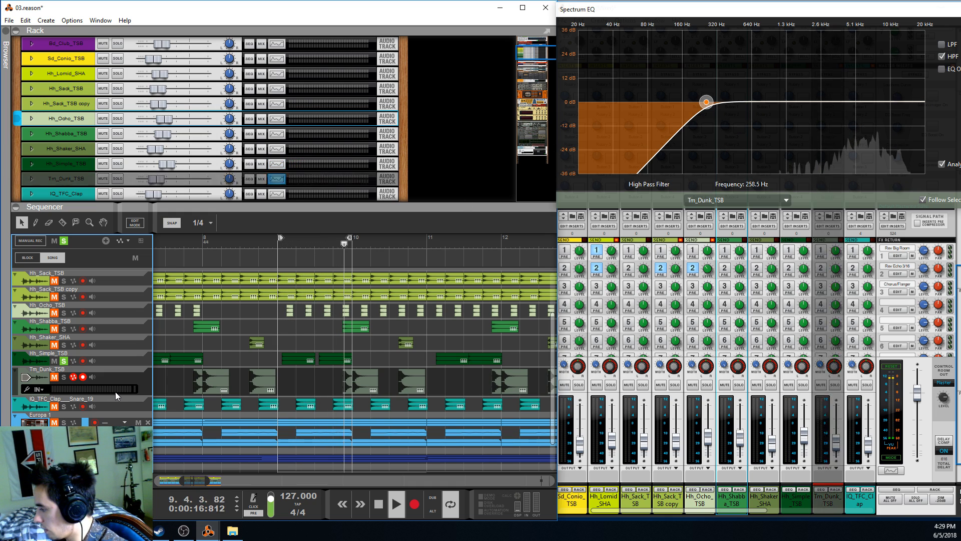
left_click(63, 377)
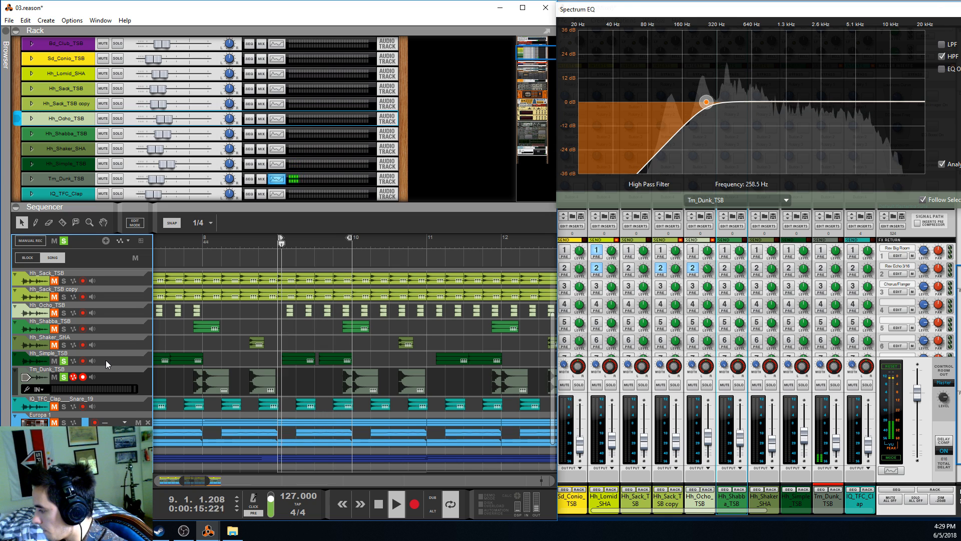
left_click(63, 345)
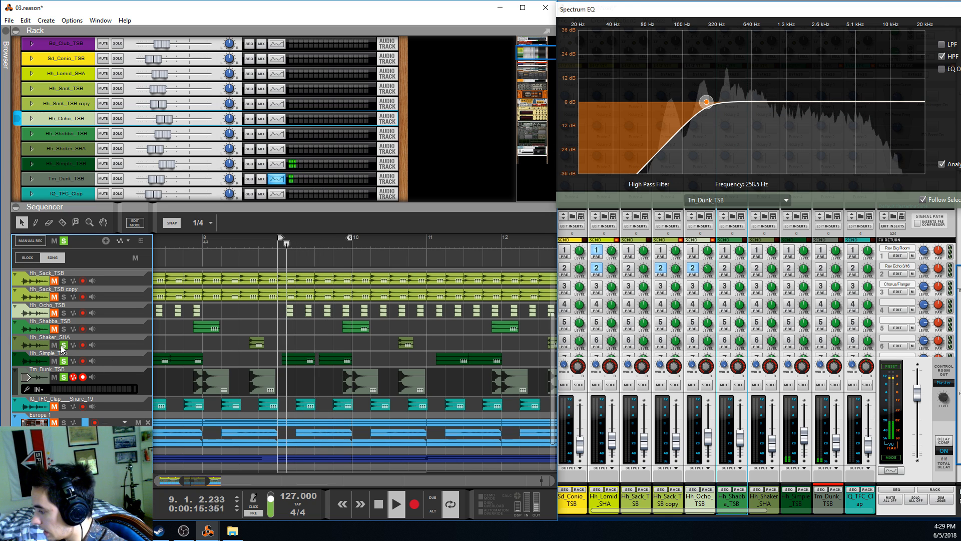
left_click(63, 328)
left_click(64, 313)
left_click(63, 296)
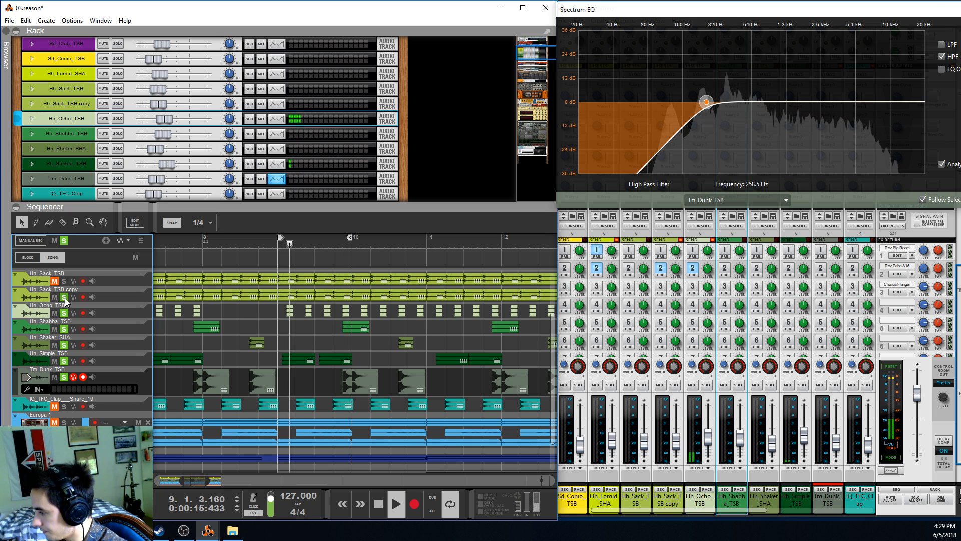
Extend the loop to end at bar 11, and play the layers with the two Tm_Dunk_TSB clips before bar 11 selected
left_click(429, 241, "alt")
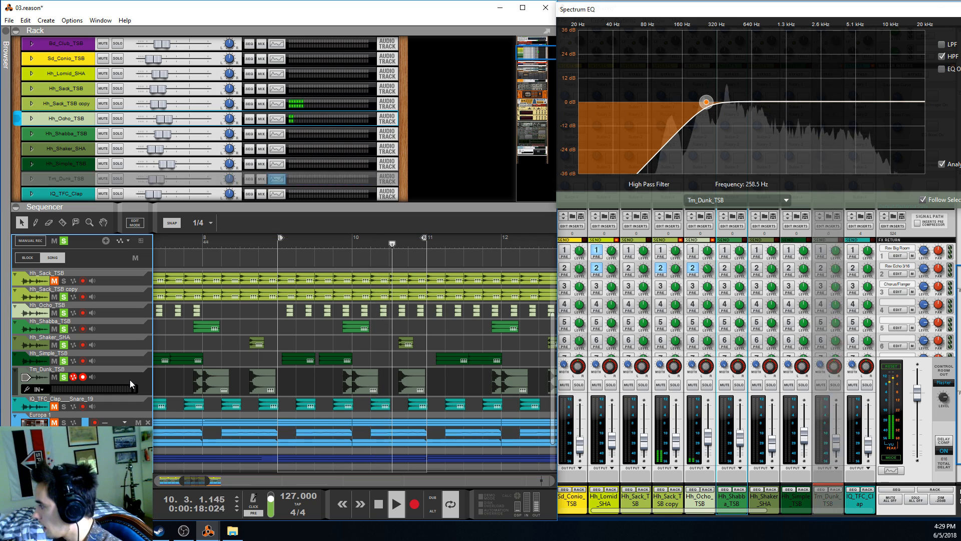
left_click_drag(315, 373, 458, 383)
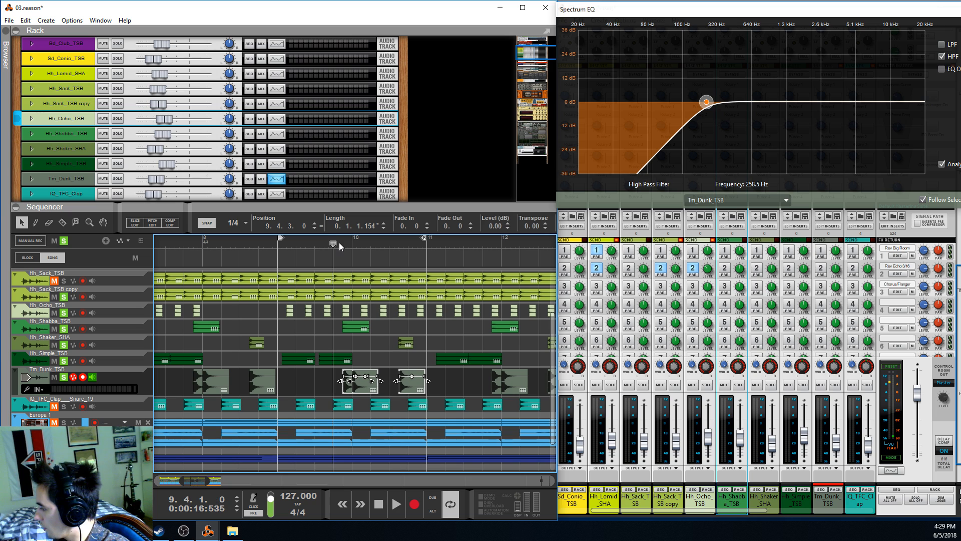
key("space")
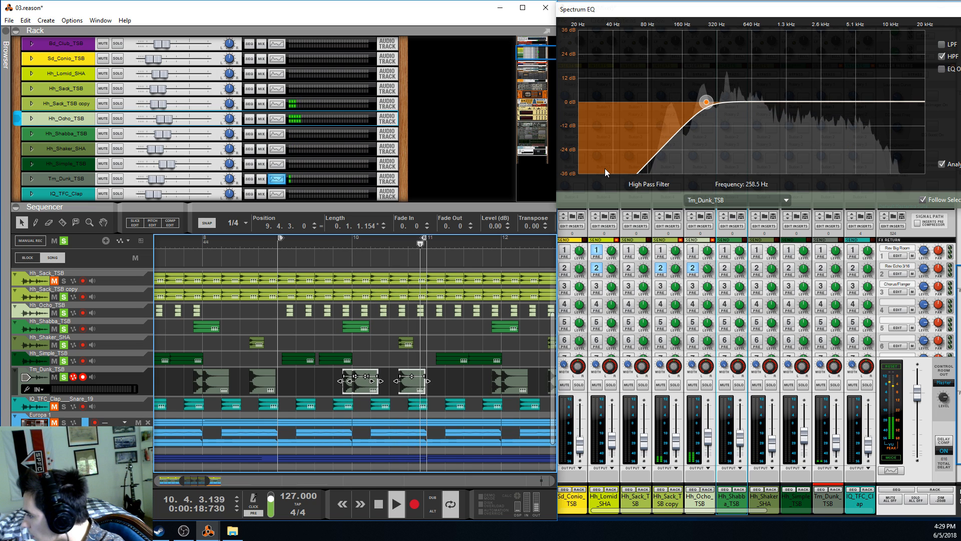
left_click(32, 118)
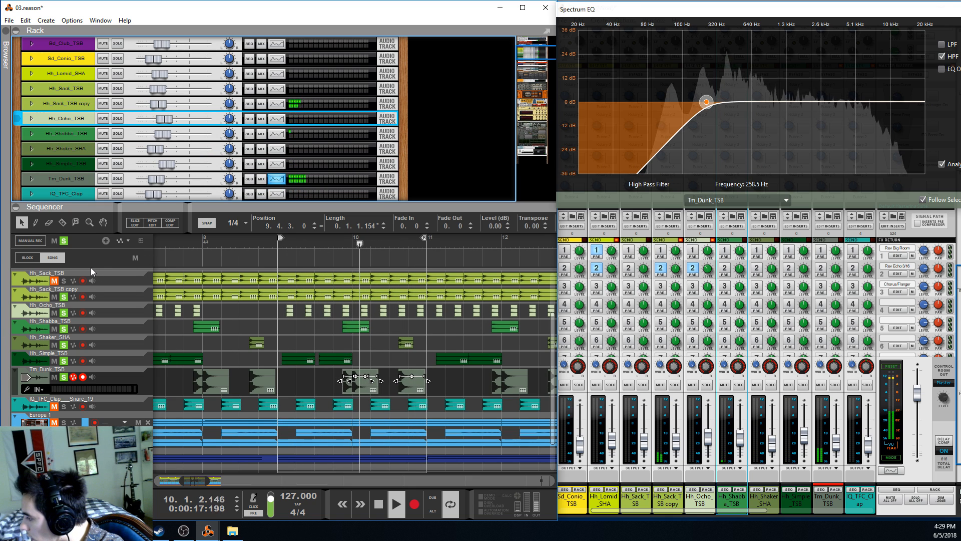
Clear all solos, and play IQ_TFC_Clap__Snare_19 alone from bar 9 with its track selected
left_click(64, 241)
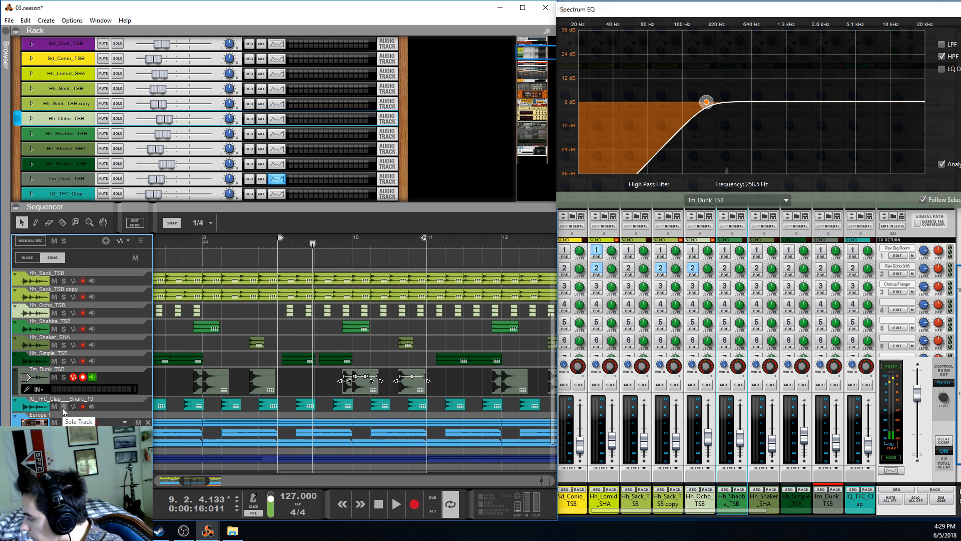
left_click(272, 253)
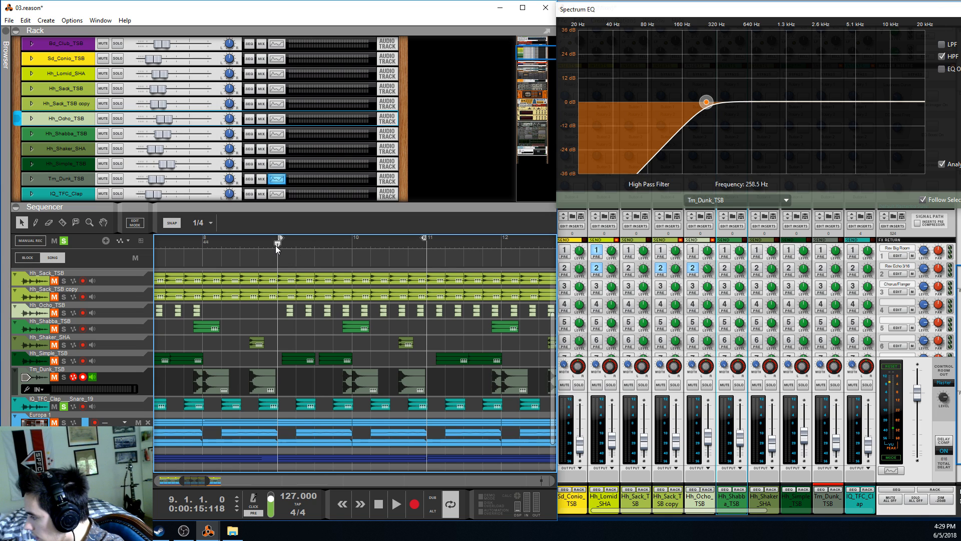
left_click(130, 404)
key("F2")
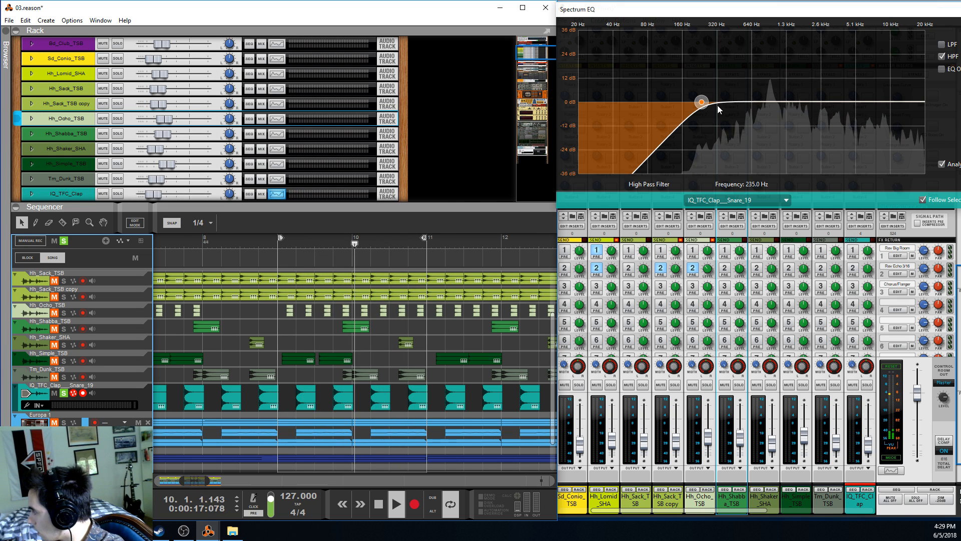
Try the IQ_TFC_Clap__Snare_19 high-pass filter at 20 Hz during playback, and undo the change
left_click_drag(701, 102, 439, 129)
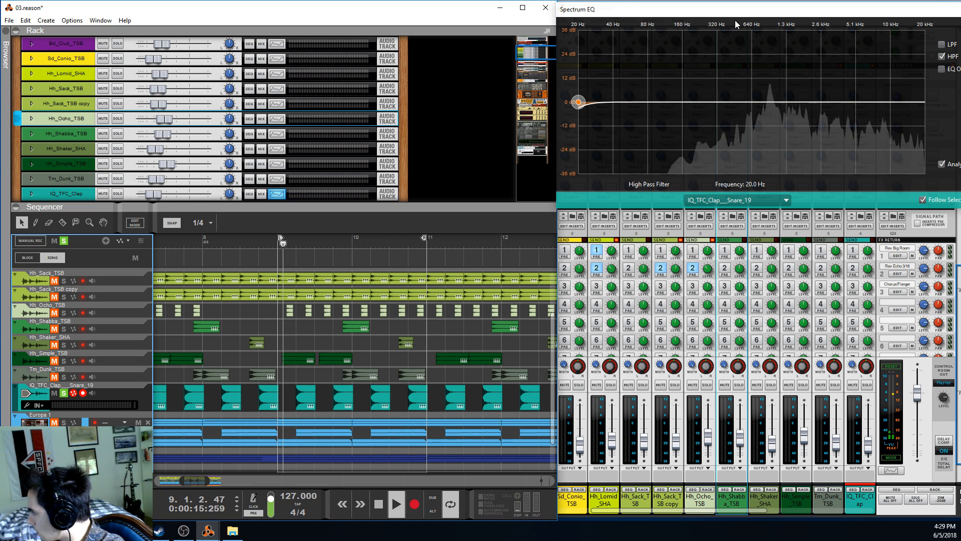
key("ctrl+z")
key("space")
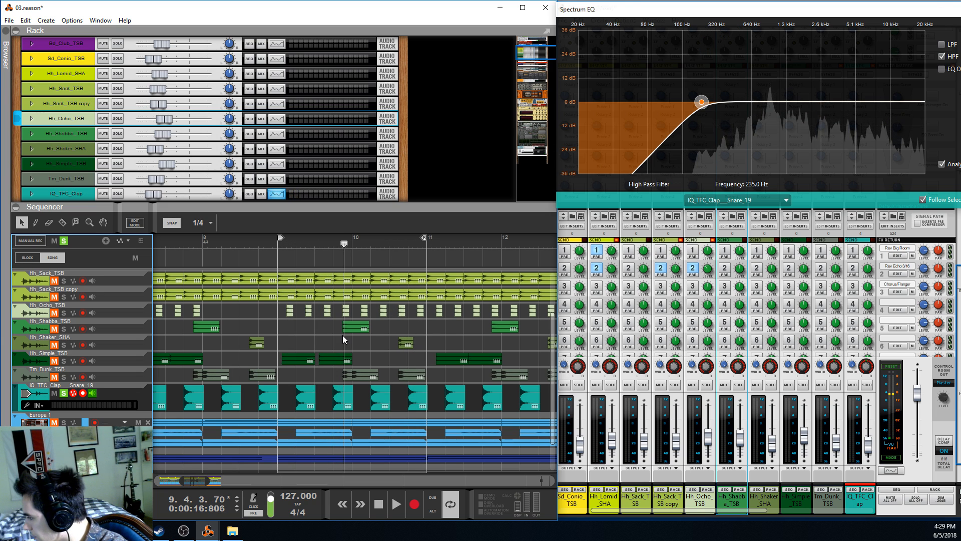
Set the transpose of the four IQ_TFC_Clap__Snare_19 clips between bars 9 and 11 to 0, and lower the track's high-pass filter to 100.7 Hz
left_click(344, 335)
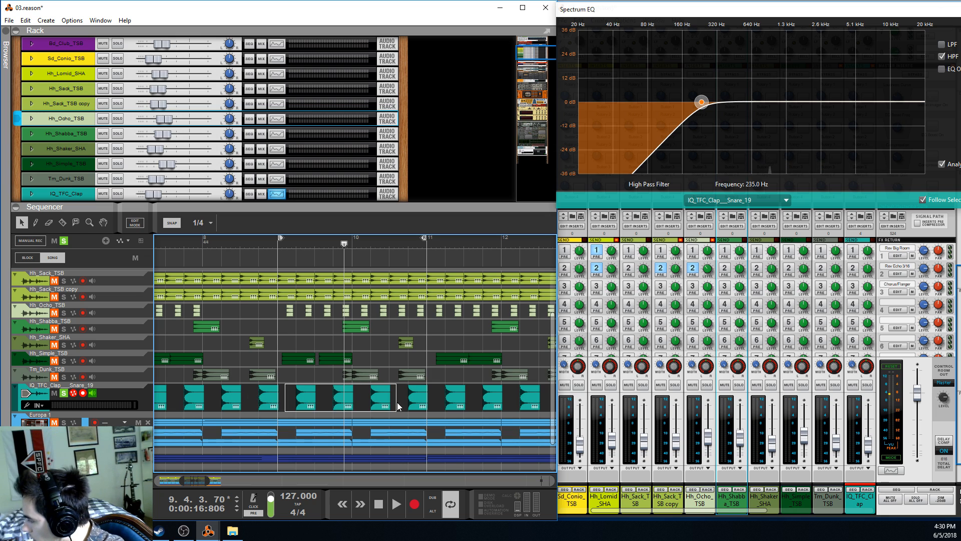
left_click_drag(398, 407, 419, 403)
left_click(523, 225)
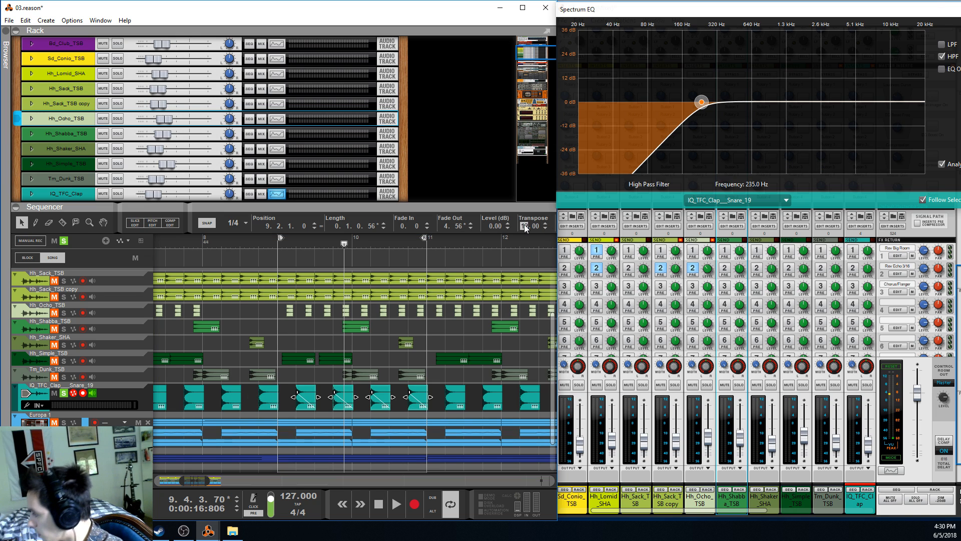
type("0")
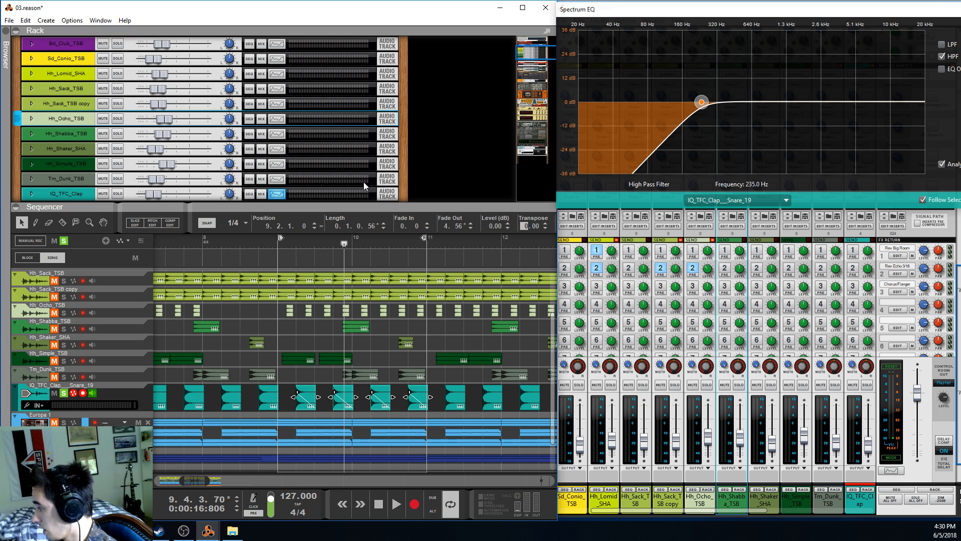
key("Return")
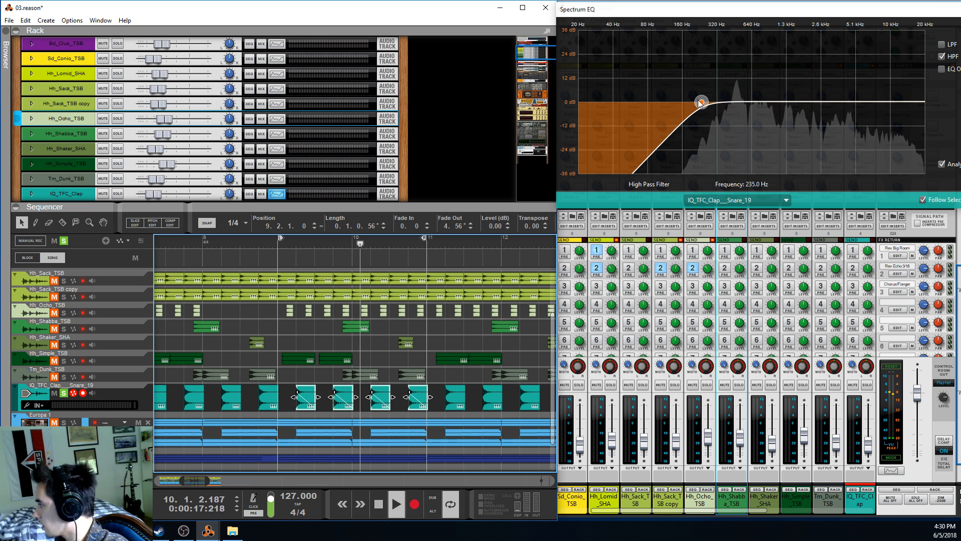
left_click_drag(700, 104, 658, 102)
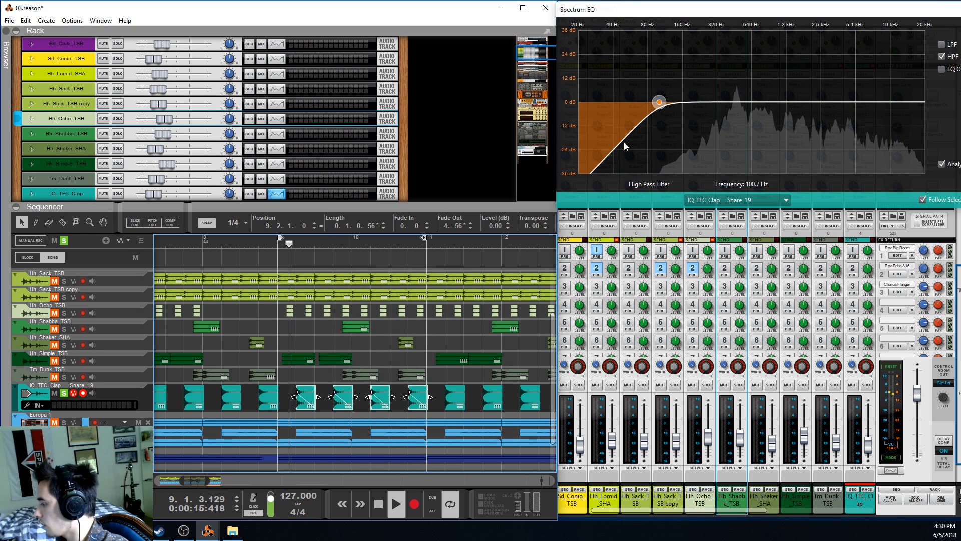
Undo the last high-pass filter and clip transpose changes on the IQ_TFC_Clap__Snare_19 track
key("ctrl+z")
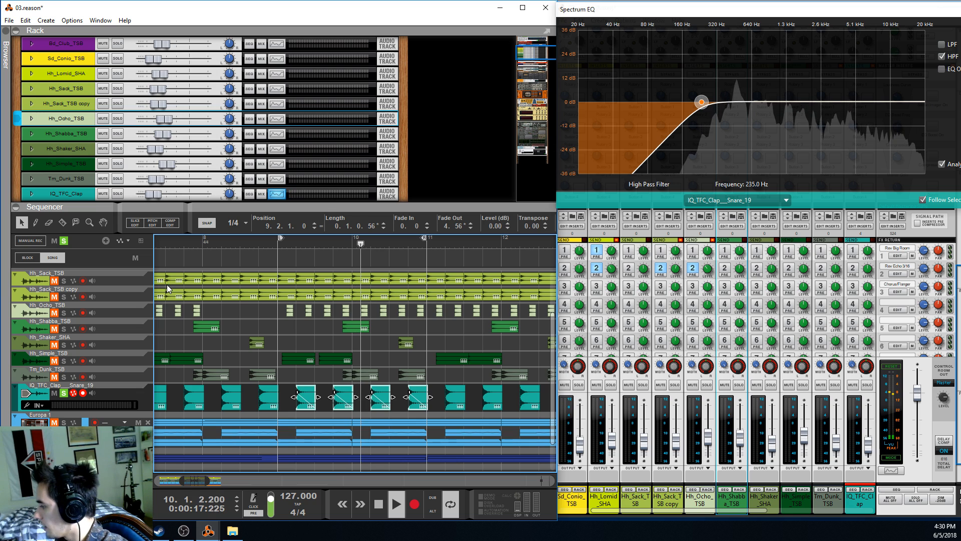
key("ctrl+z")
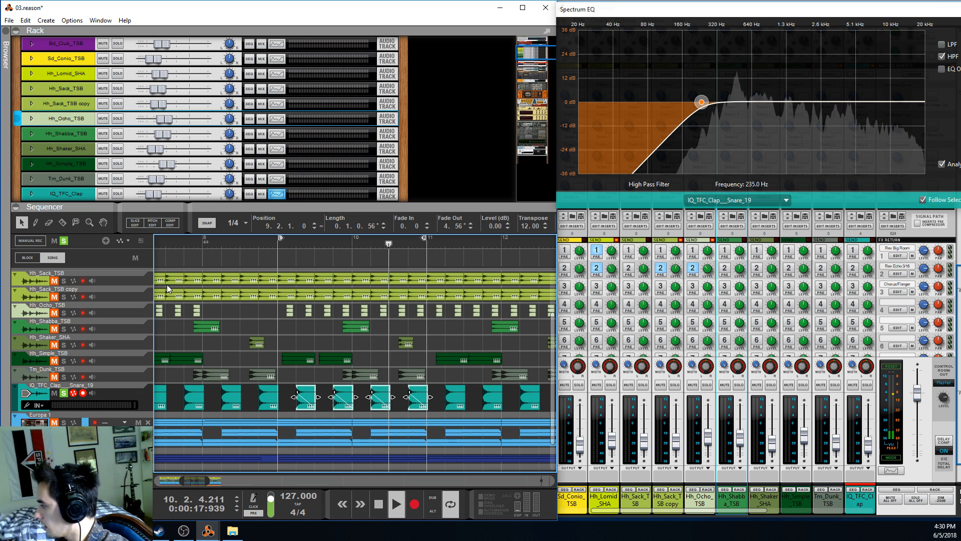
Unfold the IQ_TFC_Clap audio track in the rack, examine its Saturation Knob and MClass Equalizer inserts during playback, and stop
left_click(33, 123)
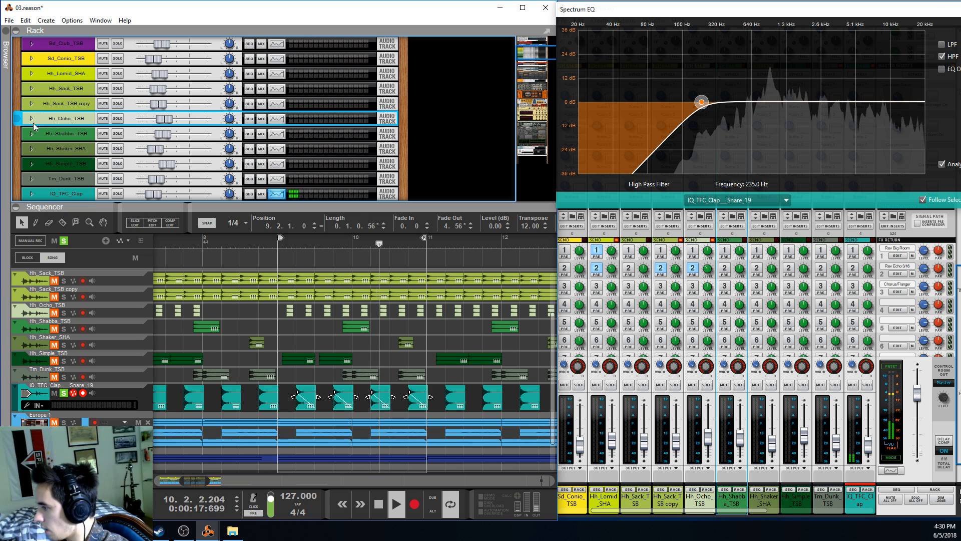
left_click(32, 120)
left_click(32, 120)
scroll(33, 131, "down", 2)
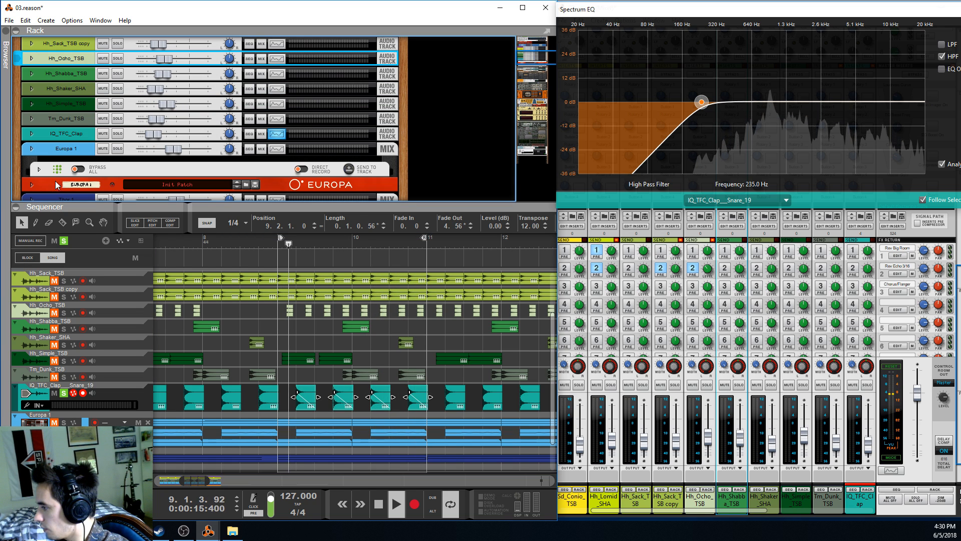
left_click(32, 133)
left_click(274, 121)
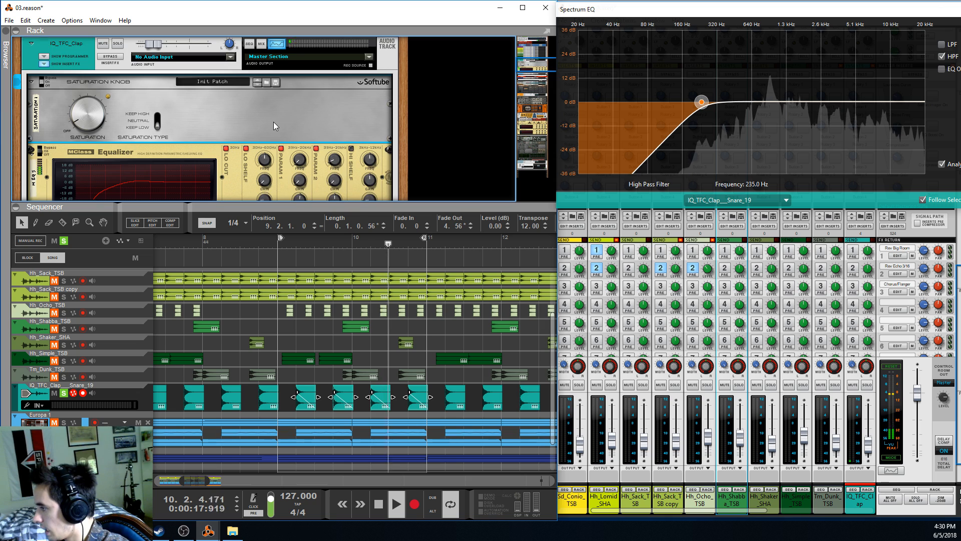
scroll(255, 120, "down", 1)
scroll(177, 111, "down", 1)
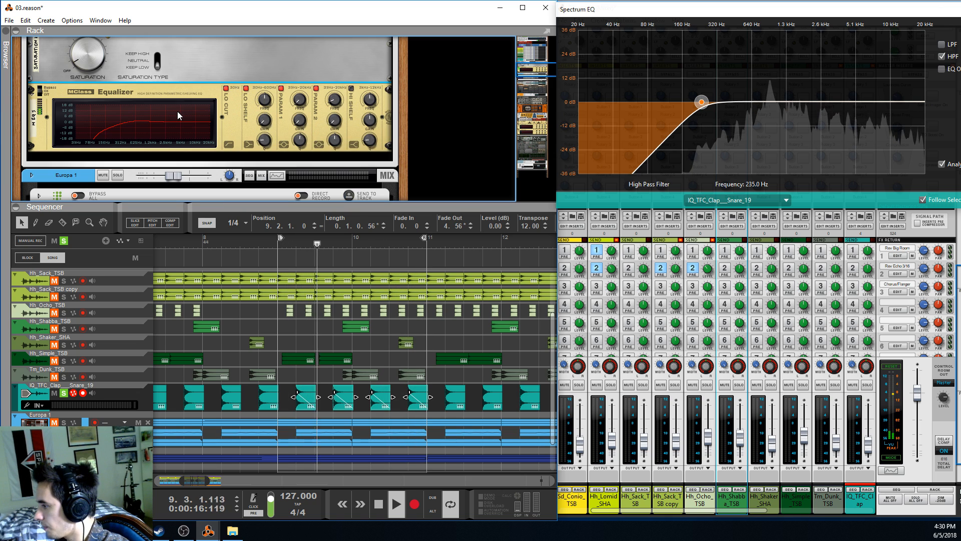
scroll(166, 116, "up", 1)
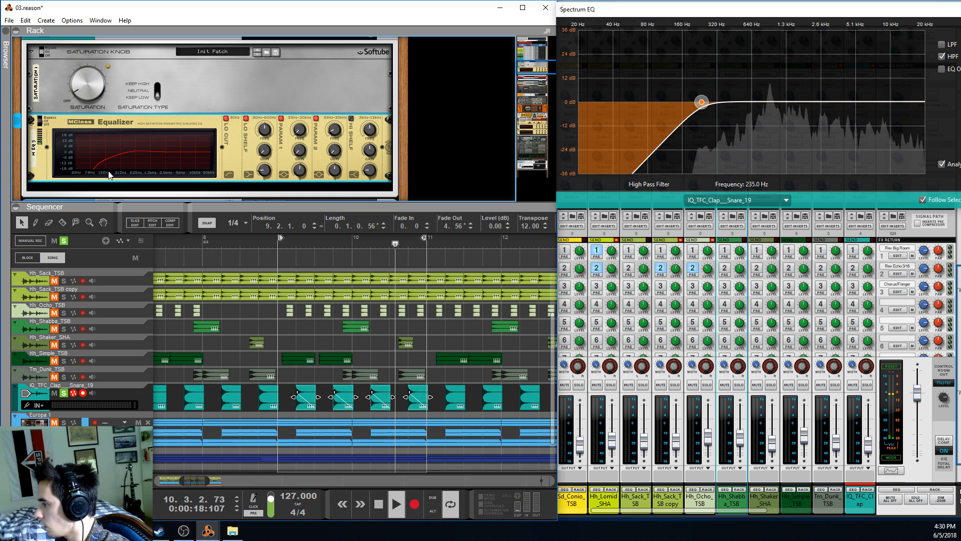
scroll(128, 149, "up", 2)
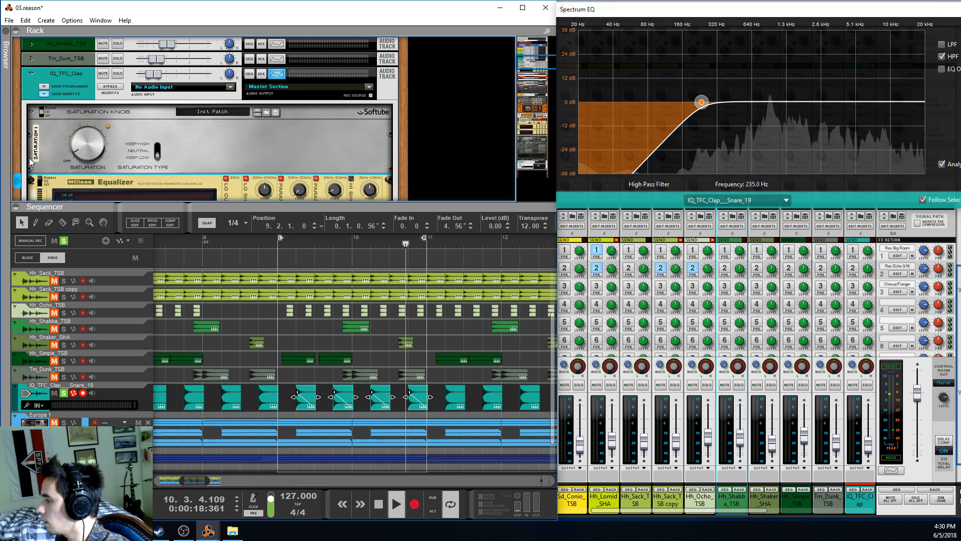
scroll(31, 161, "down", 1)
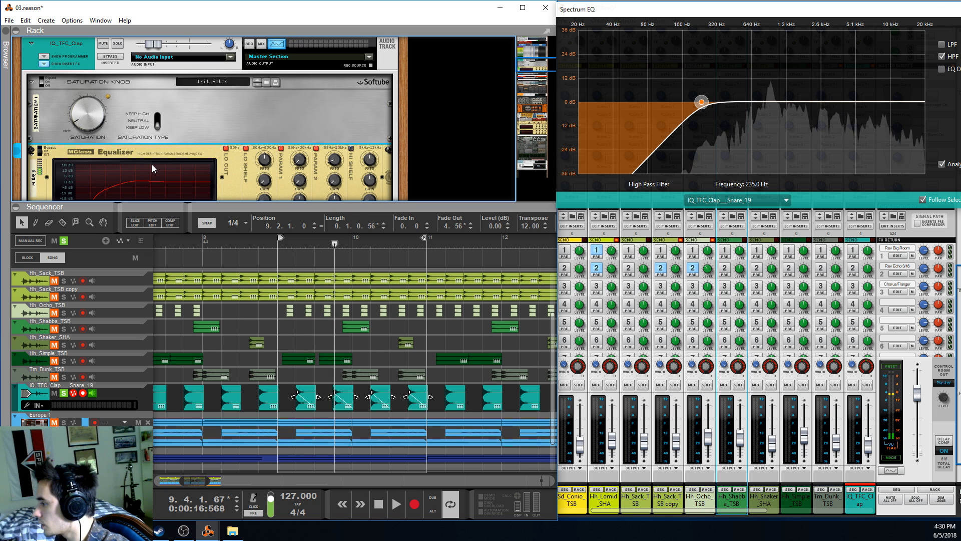
key("space")
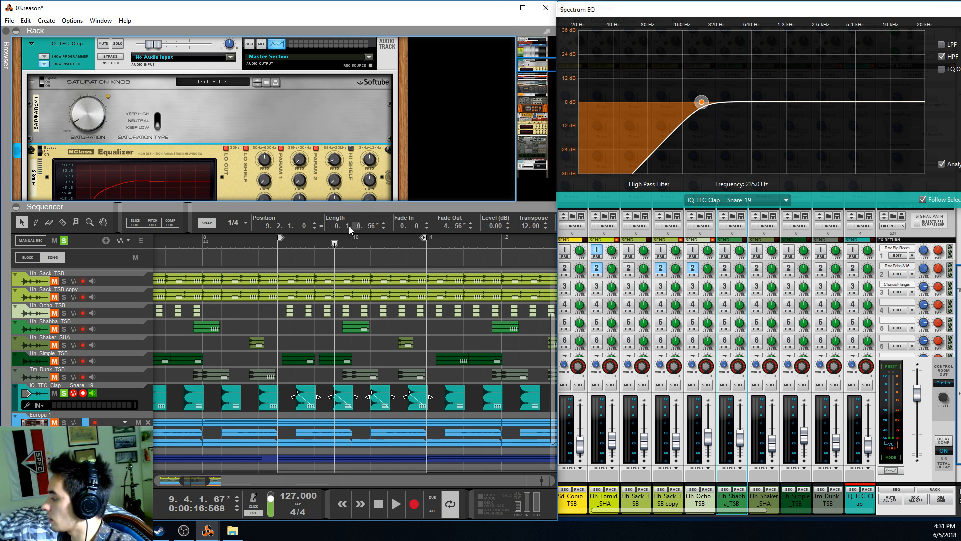
Play the clap from bar 9 and compare it with the MClass Equalizer and Saturation Knob switched out and back in
left_click(271, 244)
key("space")
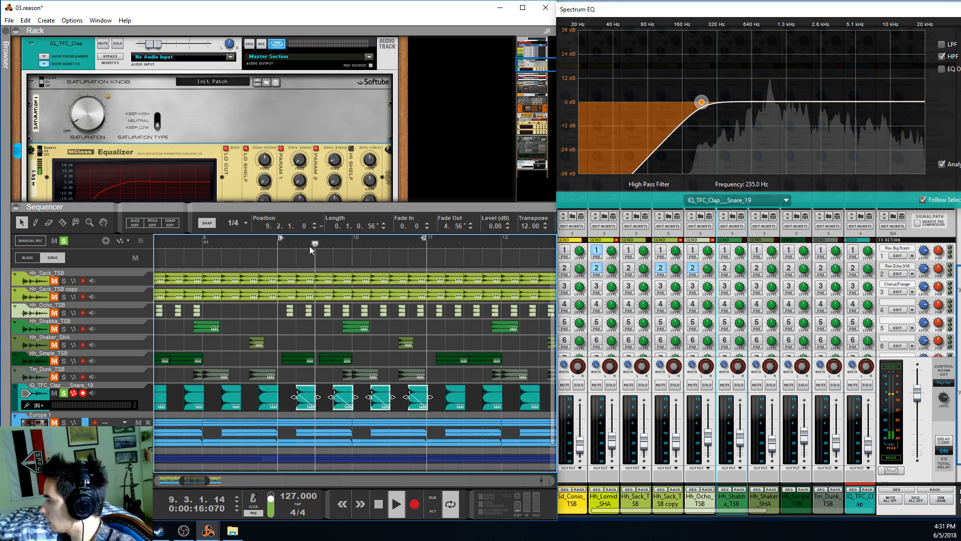
left_click(41, 152)
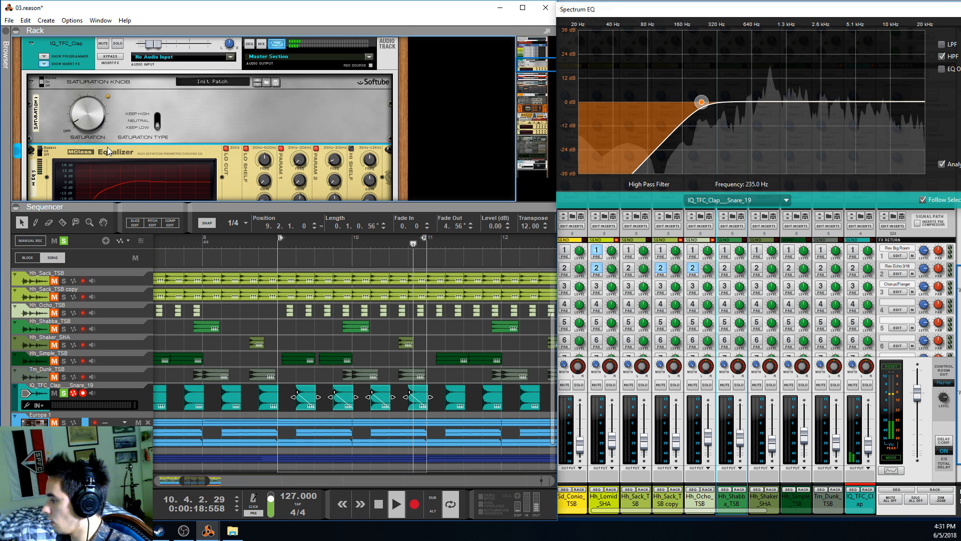
left_click(42, 85)
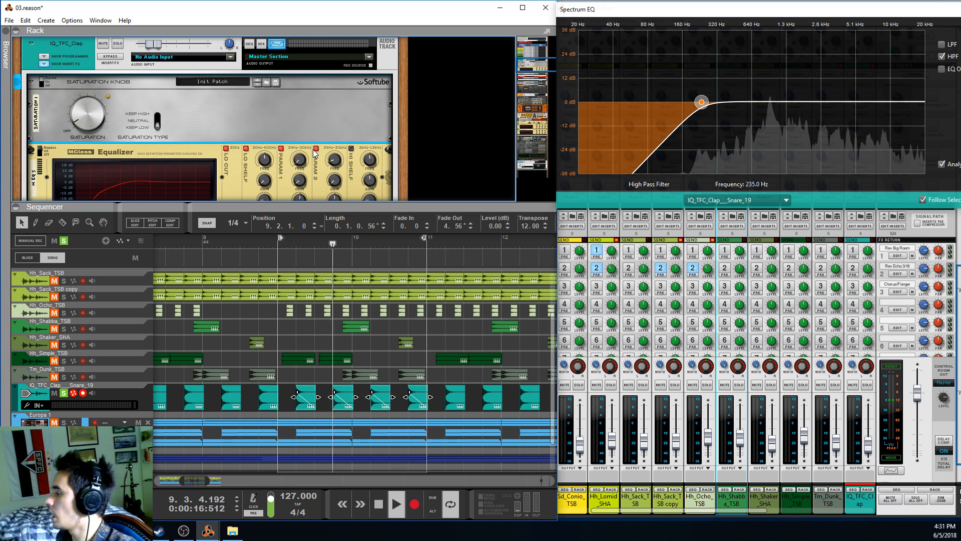
left_click(43, 83)
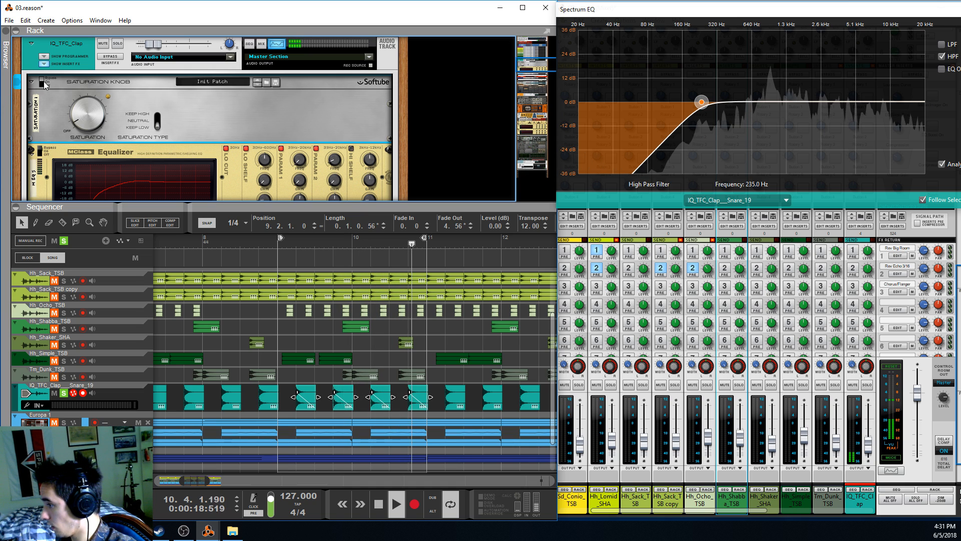
left_click(52, 180)
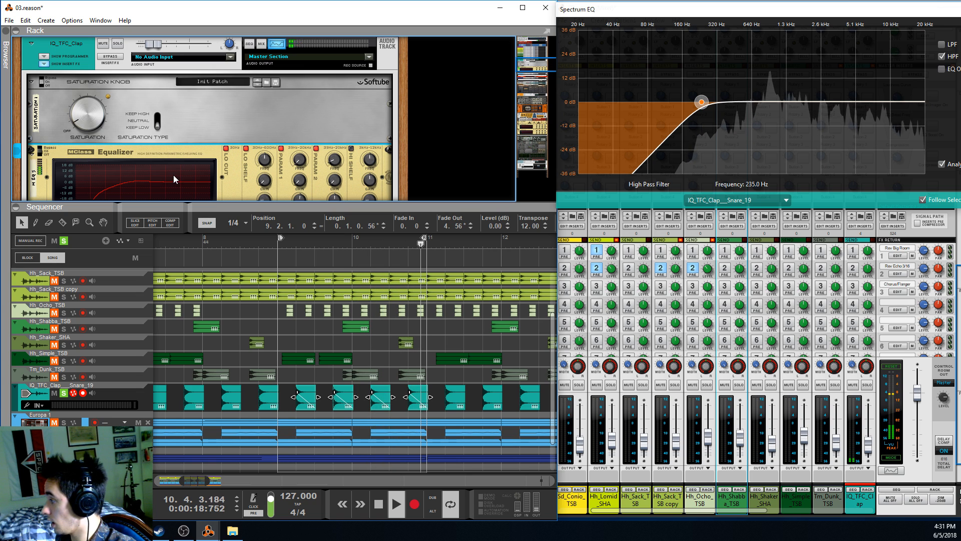
Examine the IQ_TFC_Clap saturation and equalizer inserts once more, and fold the track device in the rack
scroll(173, 175, "down", 1)
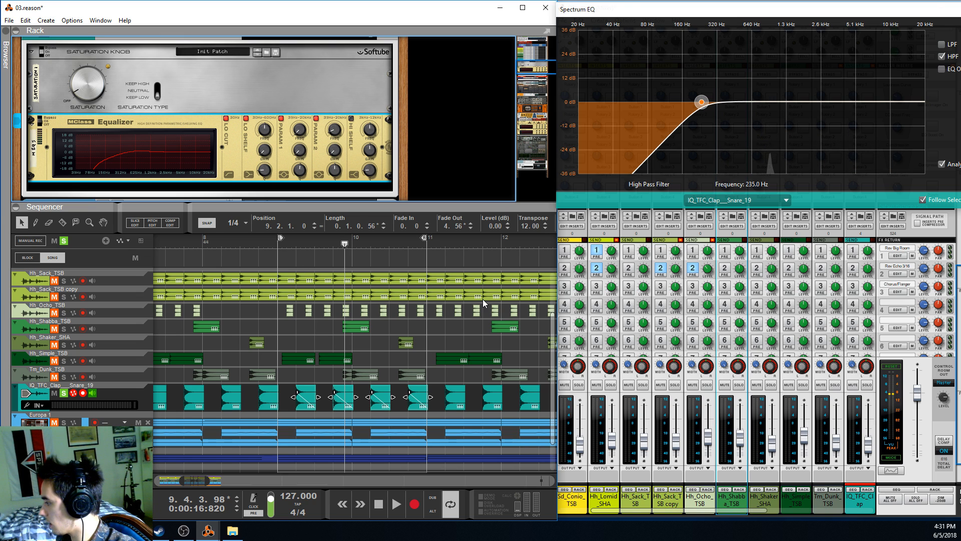
scroll(350, 325, "up", 1)
scroll(150, 70, "up", 2)
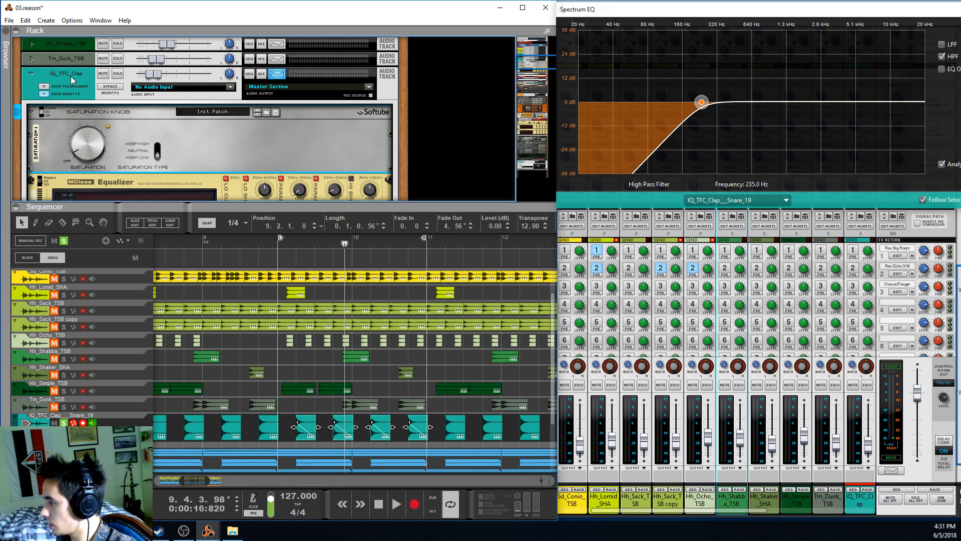
scroll(54, 96, "down", 3)
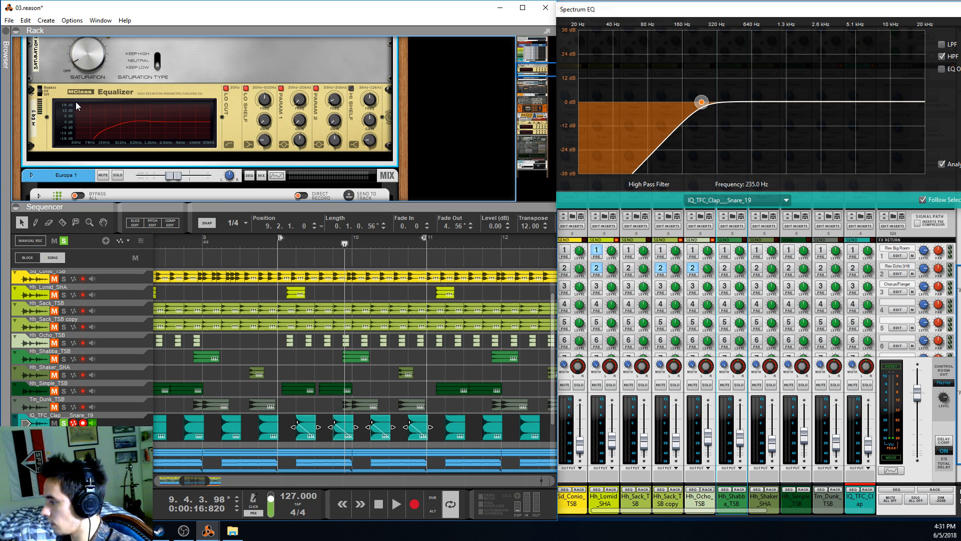
scroll(76, 101, "up", 3)
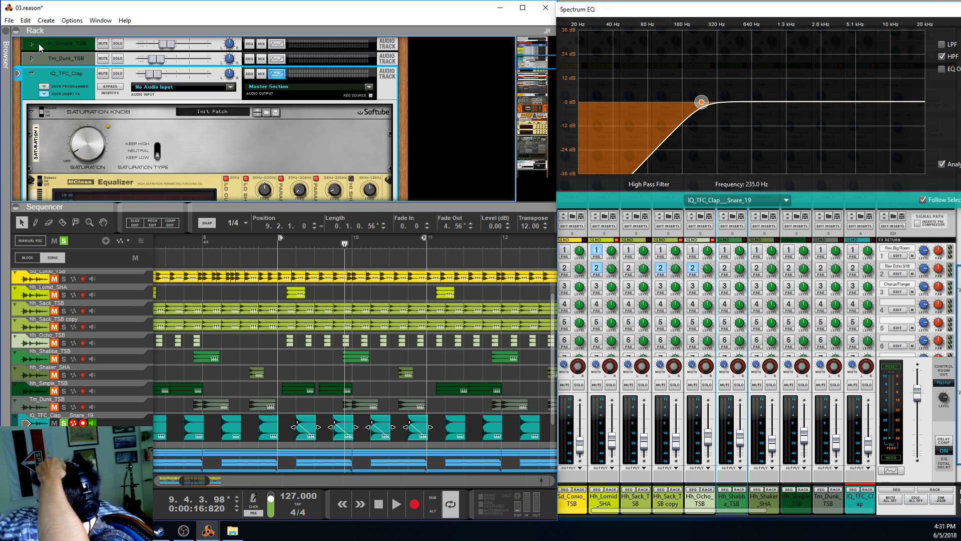
left_click(256, 138)
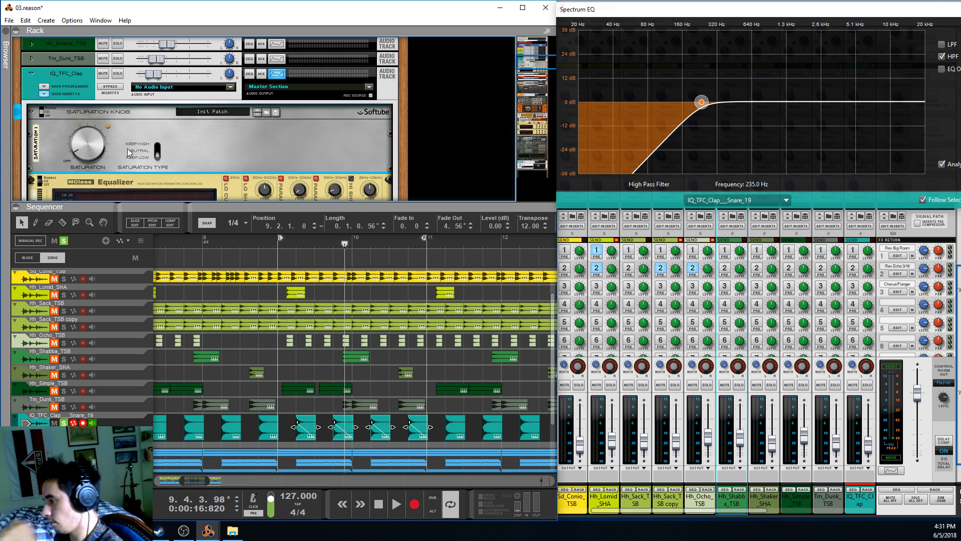
scroll(292, 135, "down", 3)
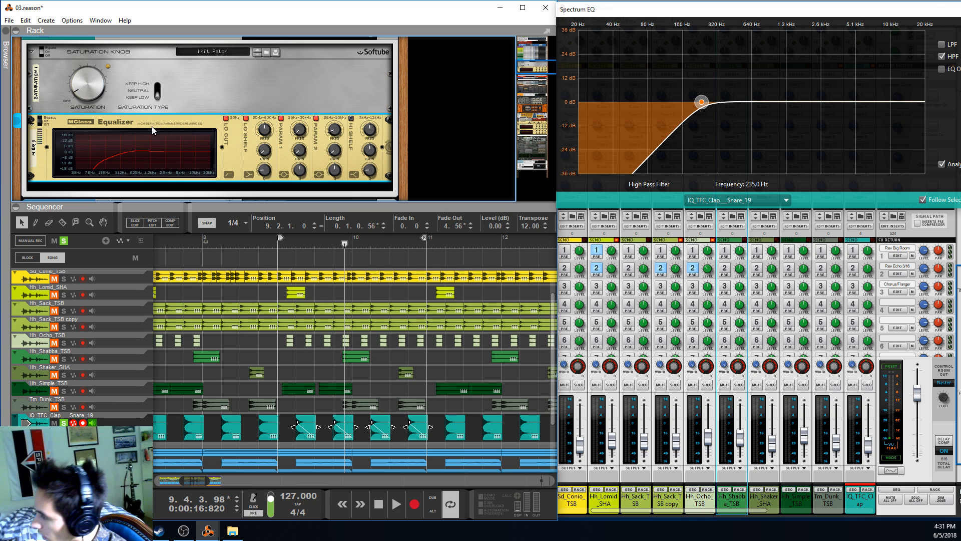
scroll(31, 118, "up", 4)
left_click(31, 103)
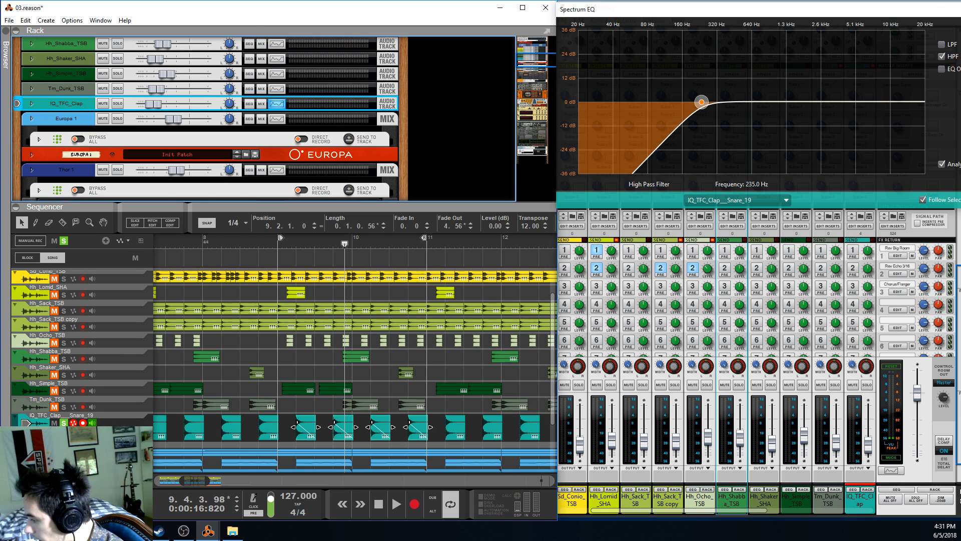
Solo the other drum tracks from Tm_Dunk_TSB up to Bd_Club_TSB together with the clap
left_click(64, 407)
left_click(63, 391)
left_click(63, 375)
left_click(64, 358)
left_click(63, 343)
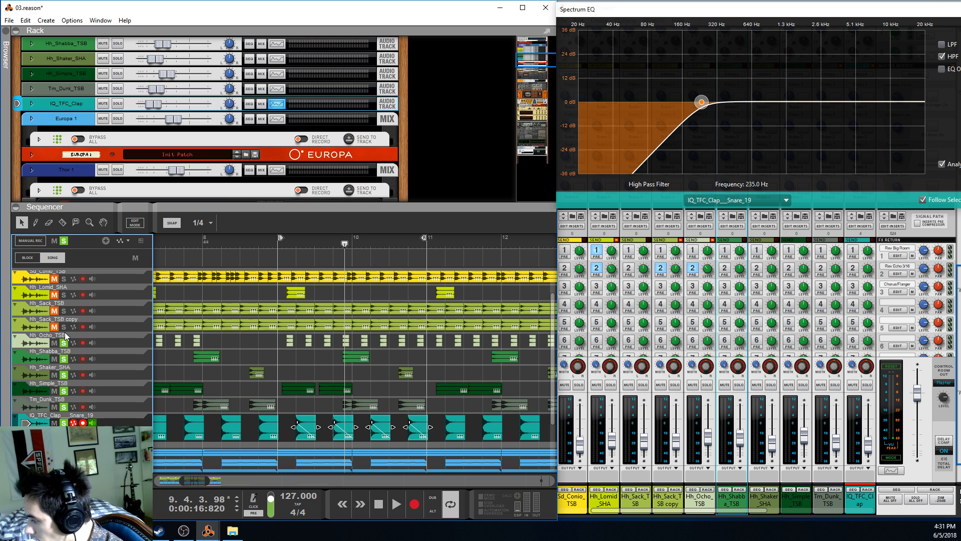
left_click(63, 336)
left_click(63, 327)
left_click(64, 311)
left_click(64, 294)
scroll(63, 300, "up", 1)
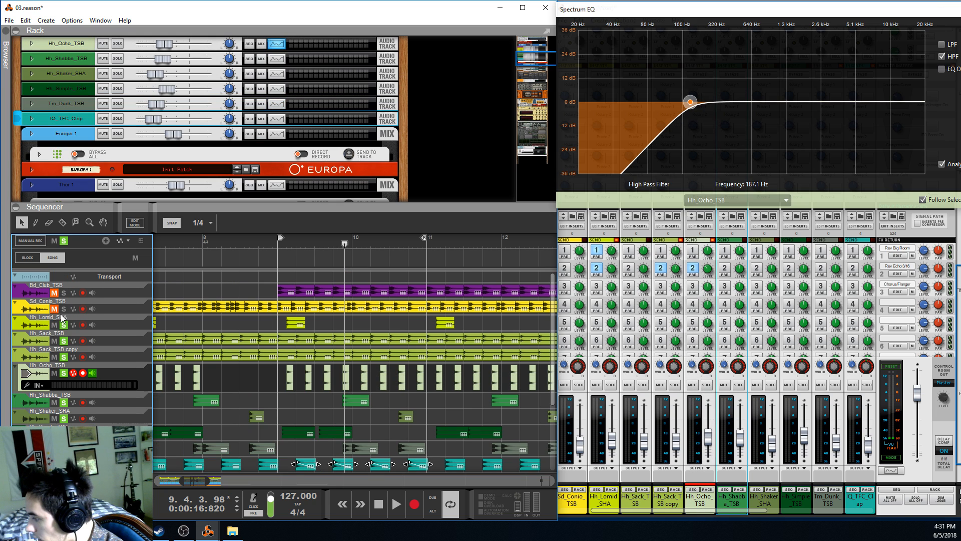
left_click(64, 308)
left_click(64, 293)
Play all soloed drum layers together from bar 9, and clear the clip selection
left_click(277, 245)
key("space")
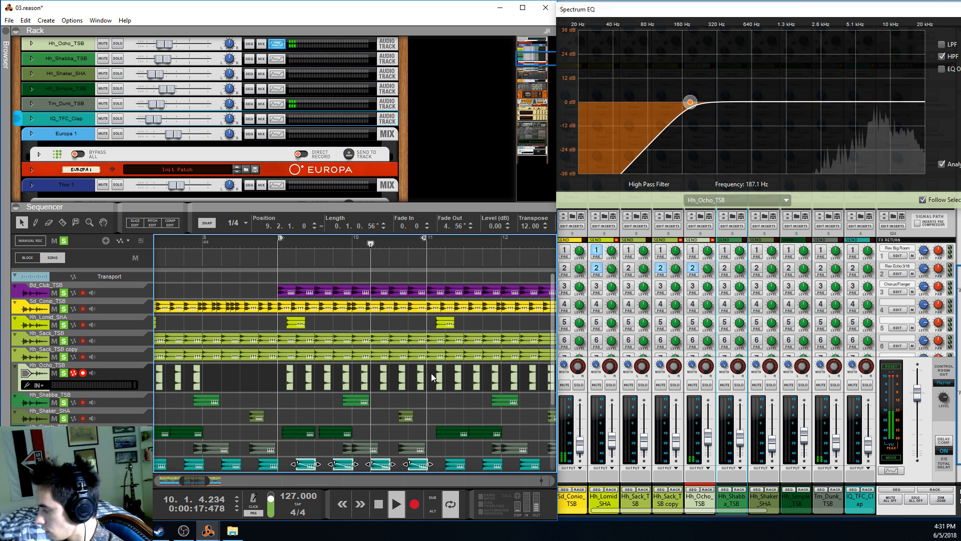
scroll(420, 374, "down", 1)
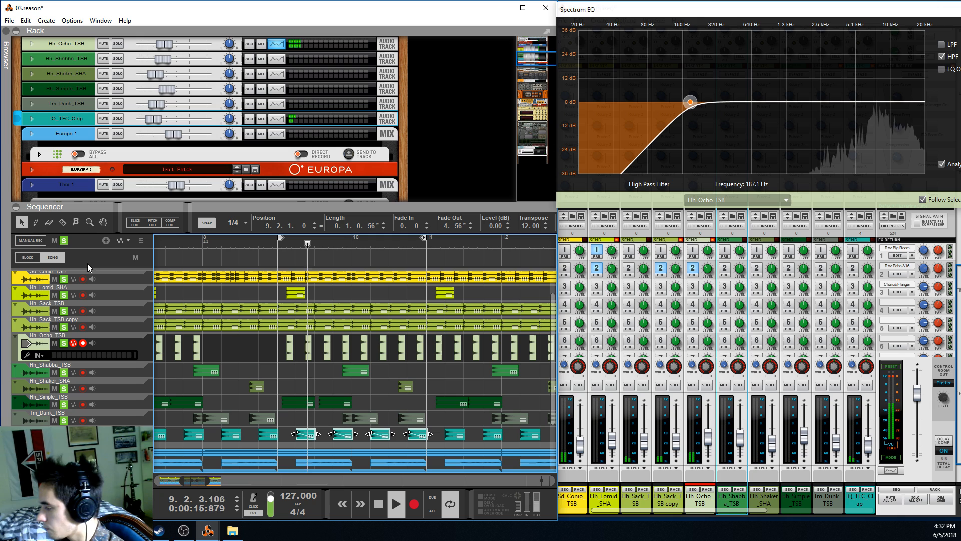
left_click(296, 369)
scroll(302, 347, "up", 2)
scroll(283, 428, "down", 3)
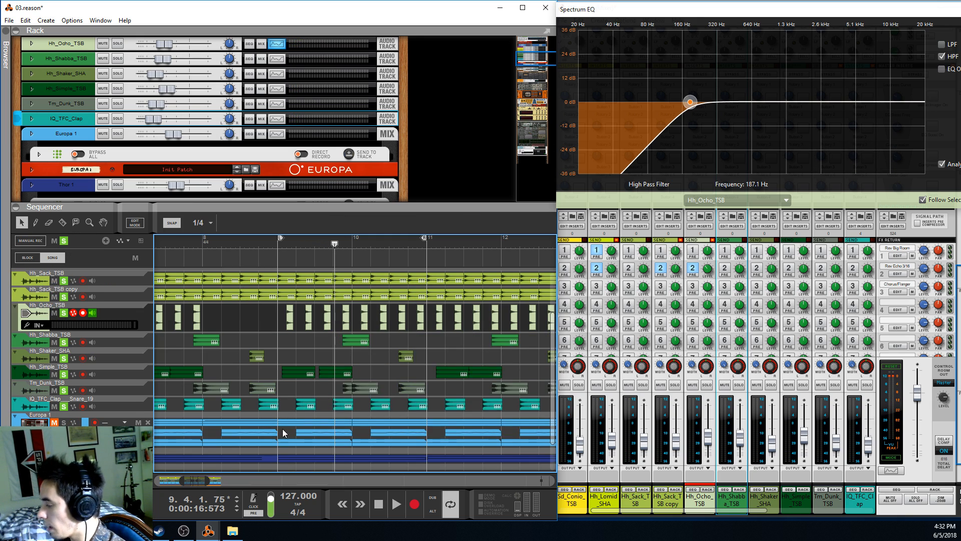
Replay the soloed drum layers from bar 9, stop, and place the playhead at 9.2.1
left_click(281, 247)
key("space")
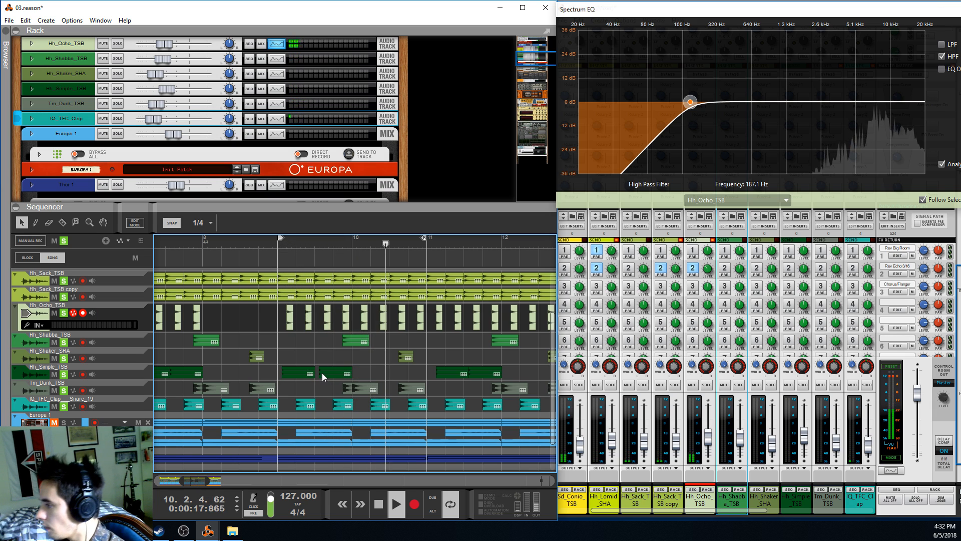
key("space")
scroll(318, 373, "up", 3)
scroll(319, 373, "down", 2)
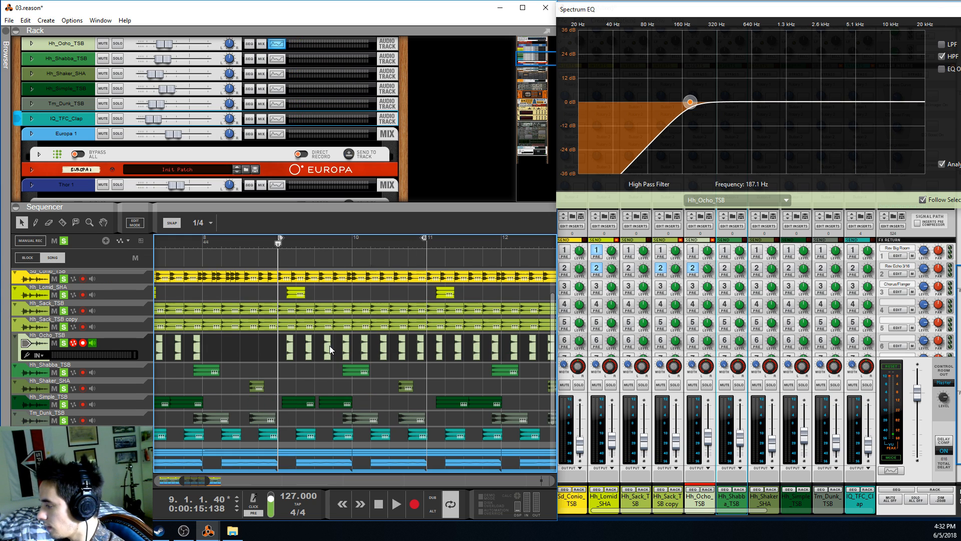
left_click(297, 243)
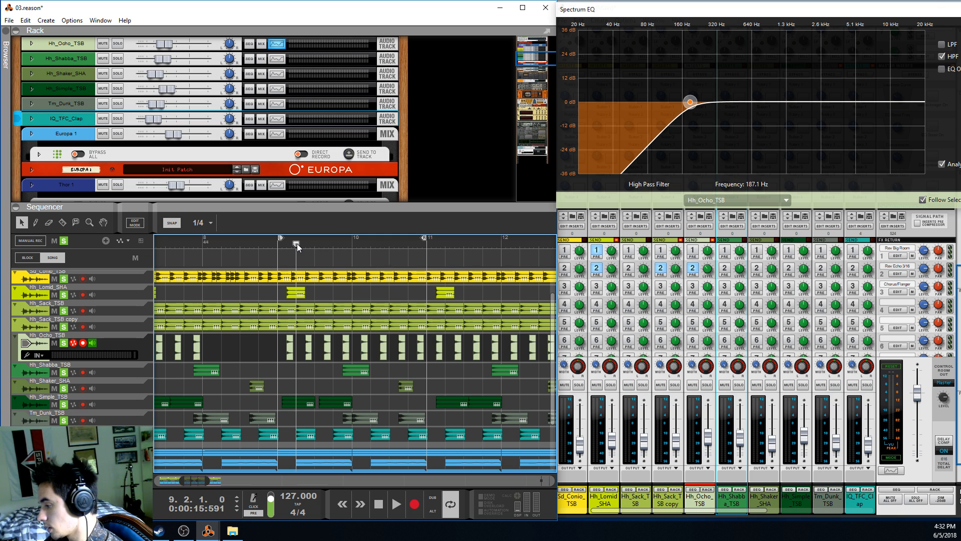
Clear all solos, solo the Europa 1 track, and play it alone from bar 9
scroll(333, 382, "down", 3)
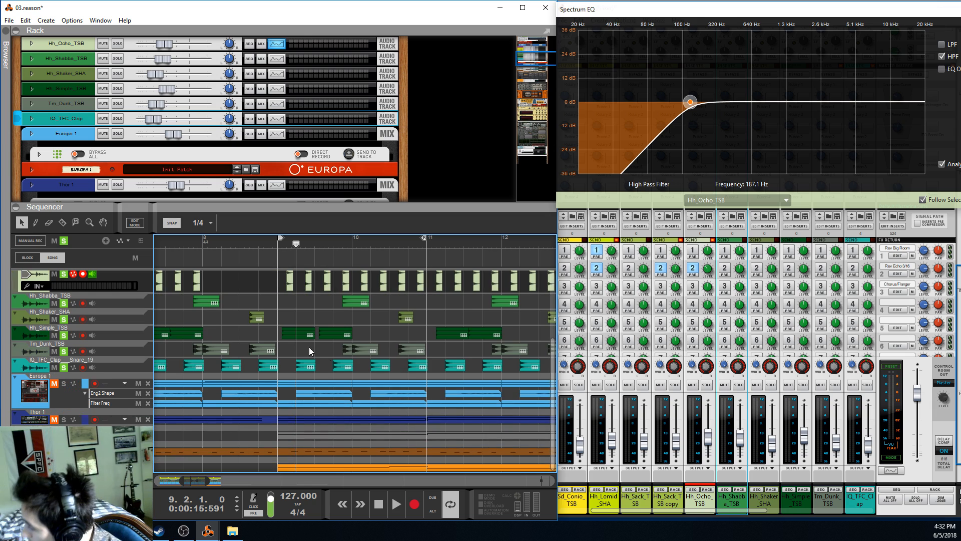
left_click(65, 242)
left_click(62, 382)
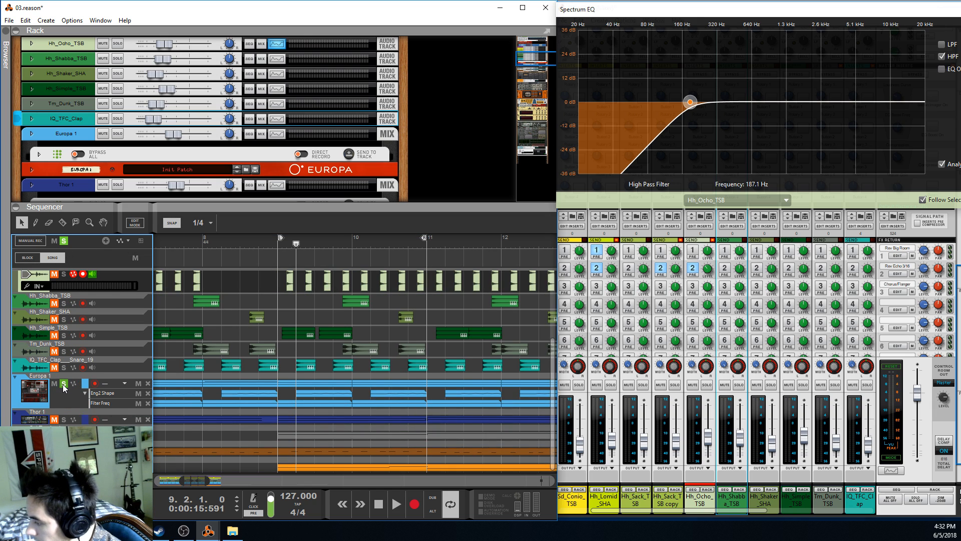
left_click(276, 239)
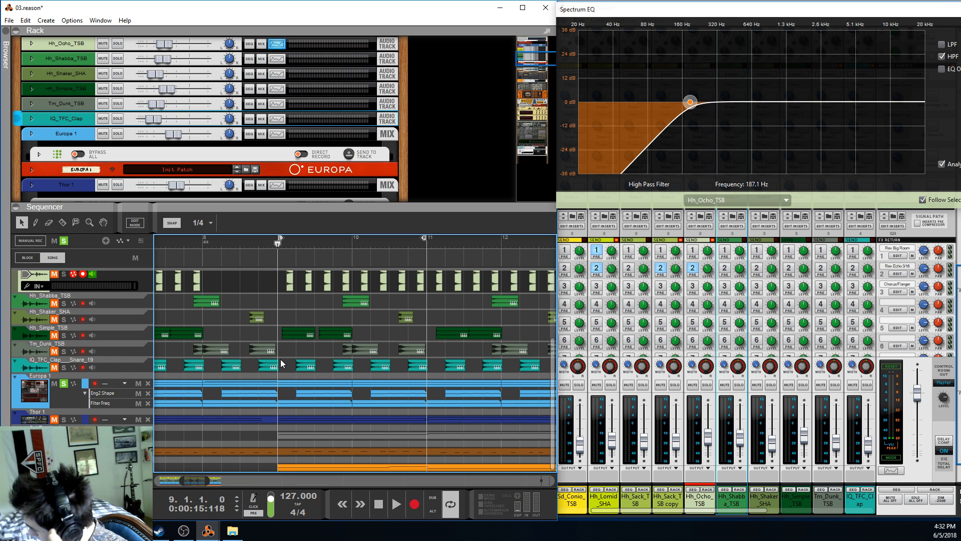
left_click(398, 500)
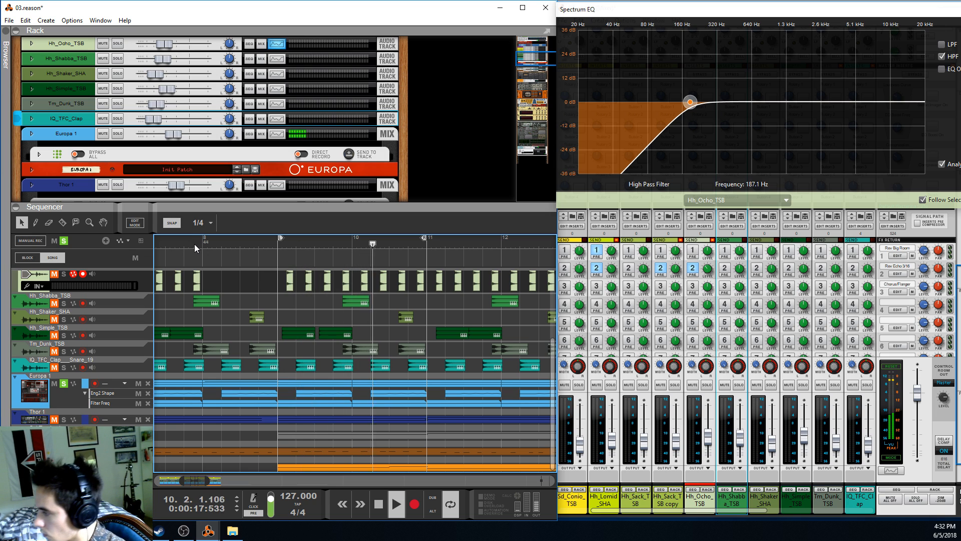
key("space")
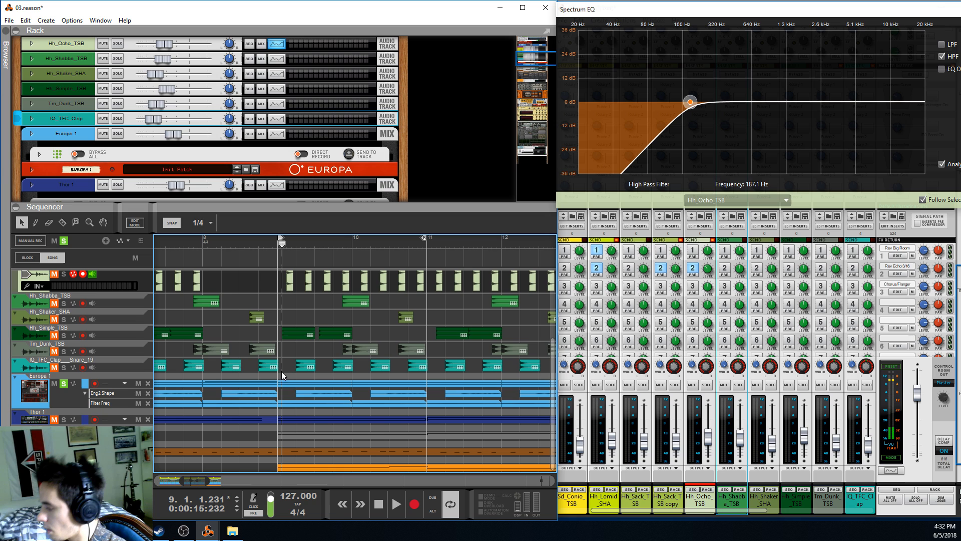
Open the Europa 1 clip at bar 9 for note editing and set the loop end to bar 10
double_click(296, 381)
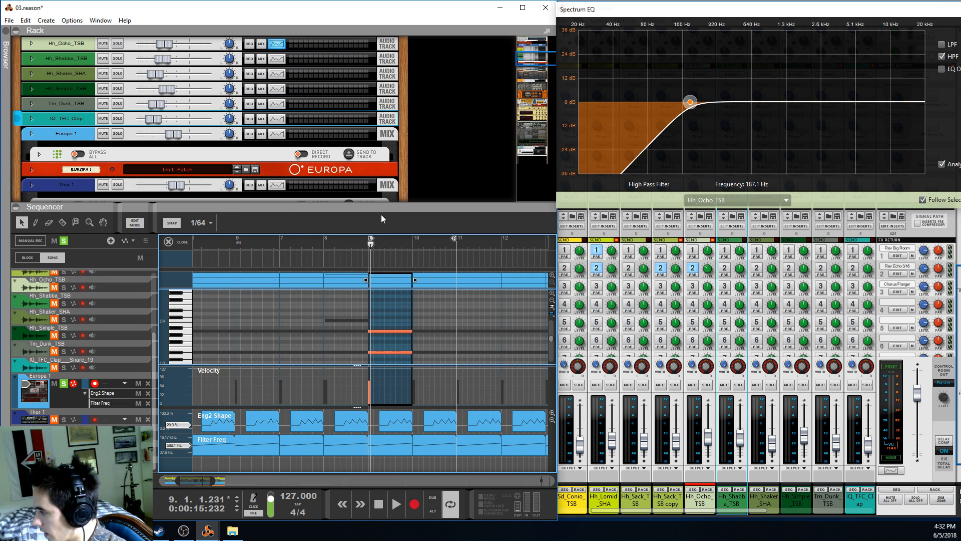
left_click_drag(380, 203, 380, 198)
scroll(389, 313, "up", 7)
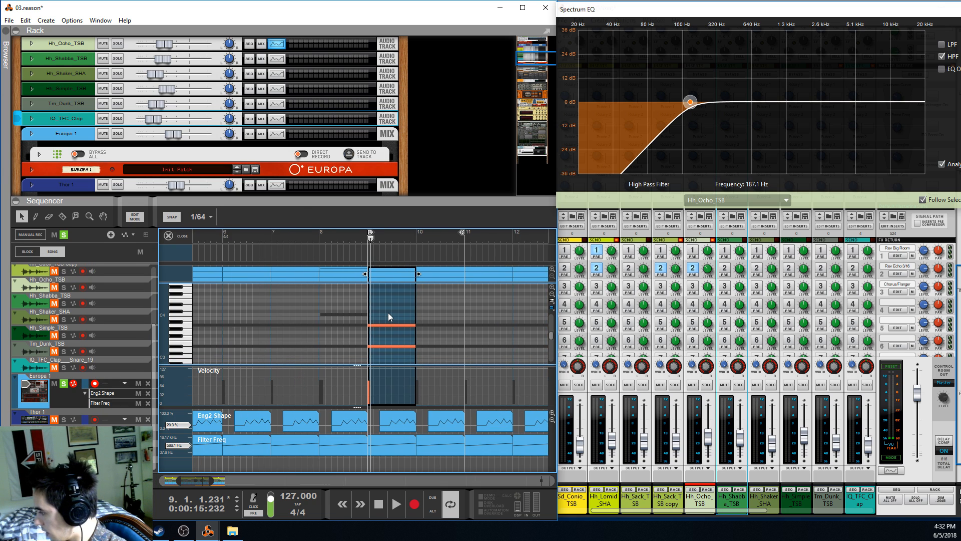
left_click_drag(476, 237, 479, 234)
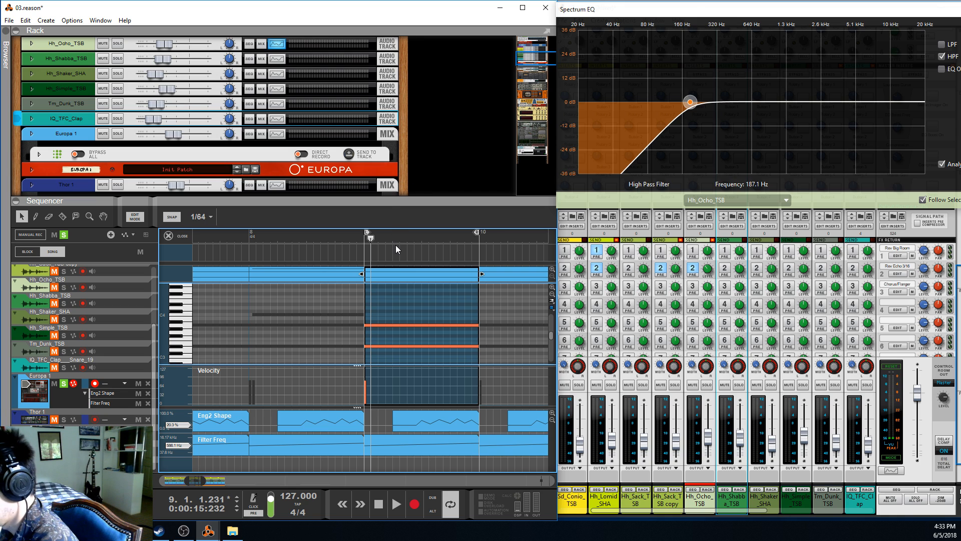
left_click(362, 232)
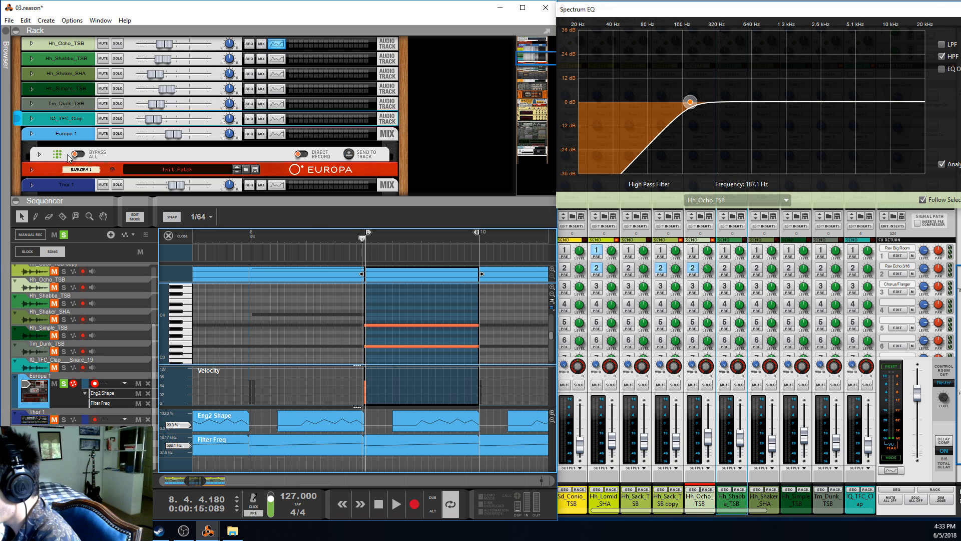
Unfold the Europa 1 players in the rack and enlarge the rack area to show Scales & Chords and Dual Arpeggio
left_click(40, 154)
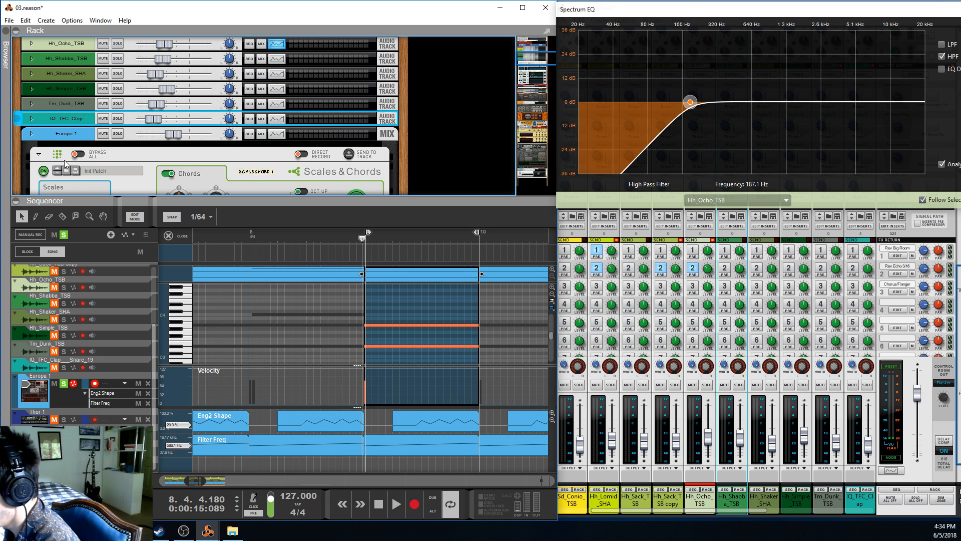
scroll(125, 180, "down", 2)
left_click_drag(161, 212, 160, 264)
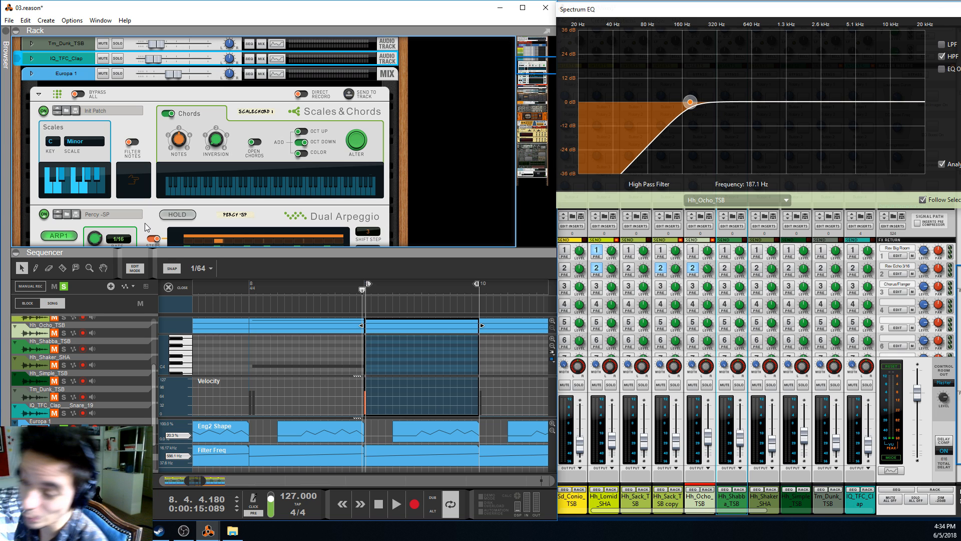
left_click_drag(196, 254, 196, 304)
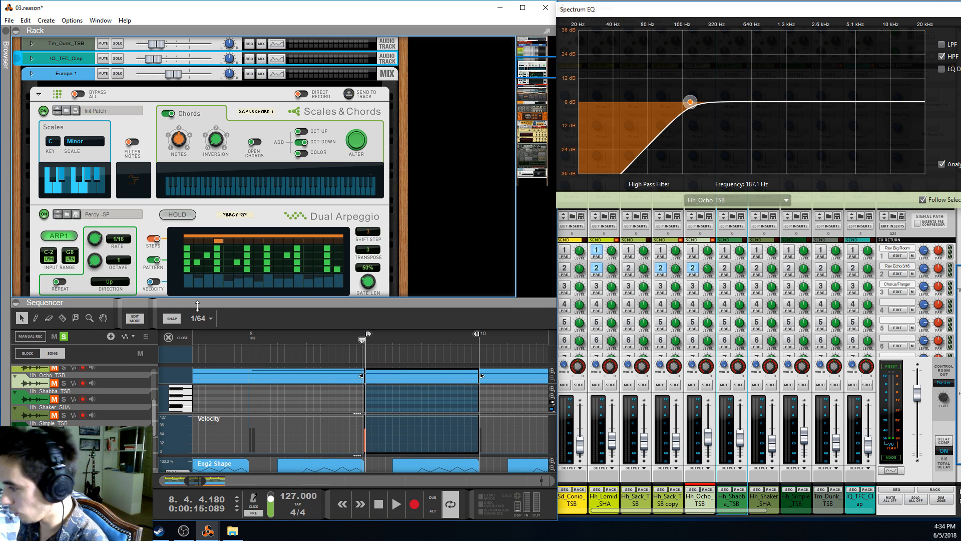
left_click(145, 219)
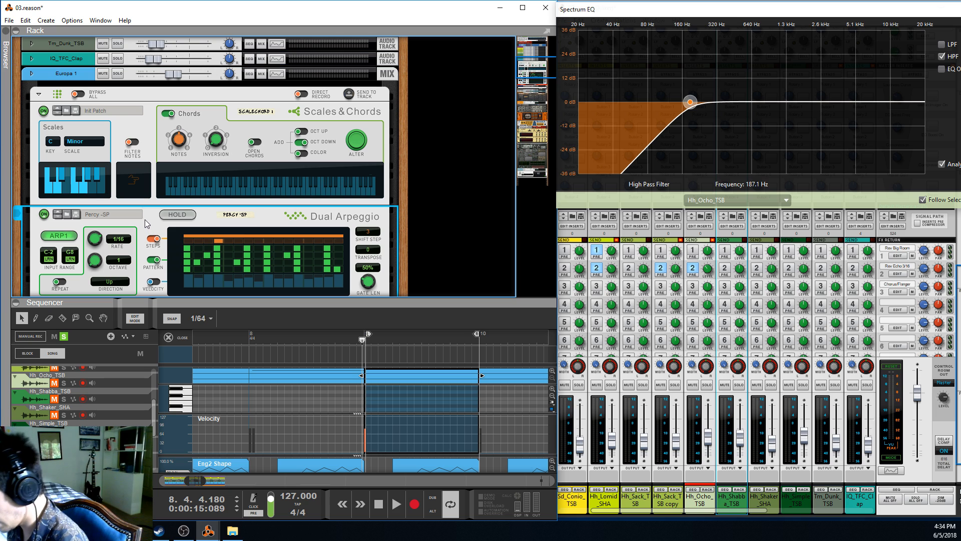
scroll(154, 227, "up", 2)
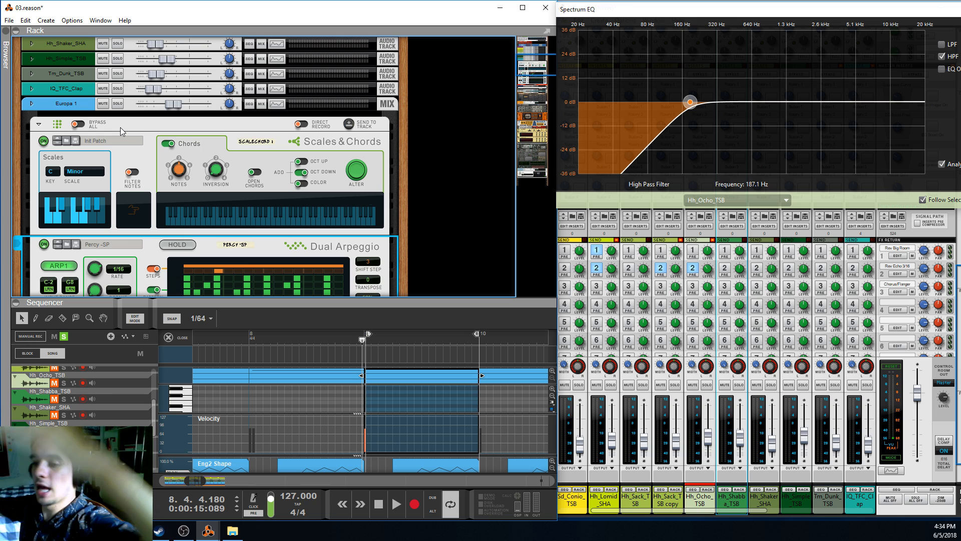
scroll(116, 143, "down", 2)
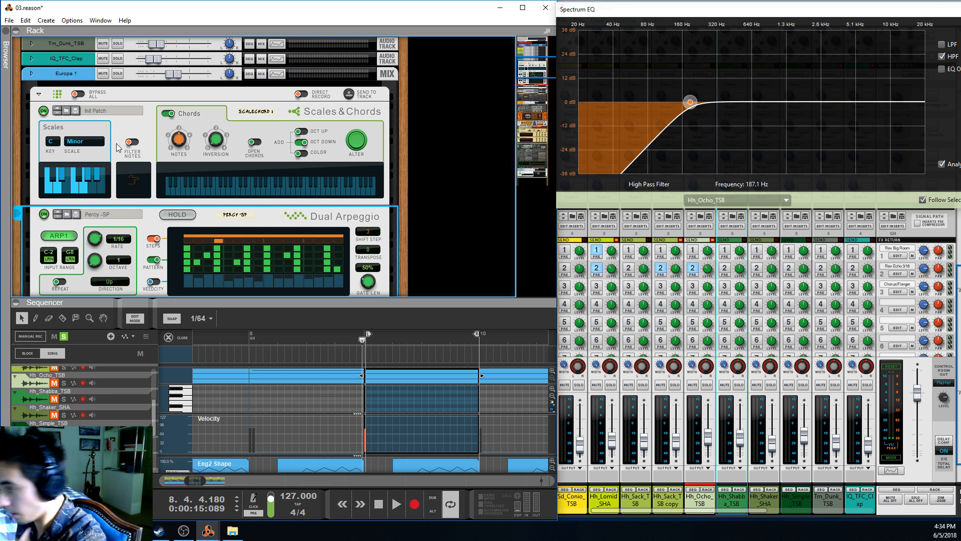
Select the Scales & Chords player and play the Europa 1 clip from around the start of bar 9
left_click_drag(363, 340, 361, 339)
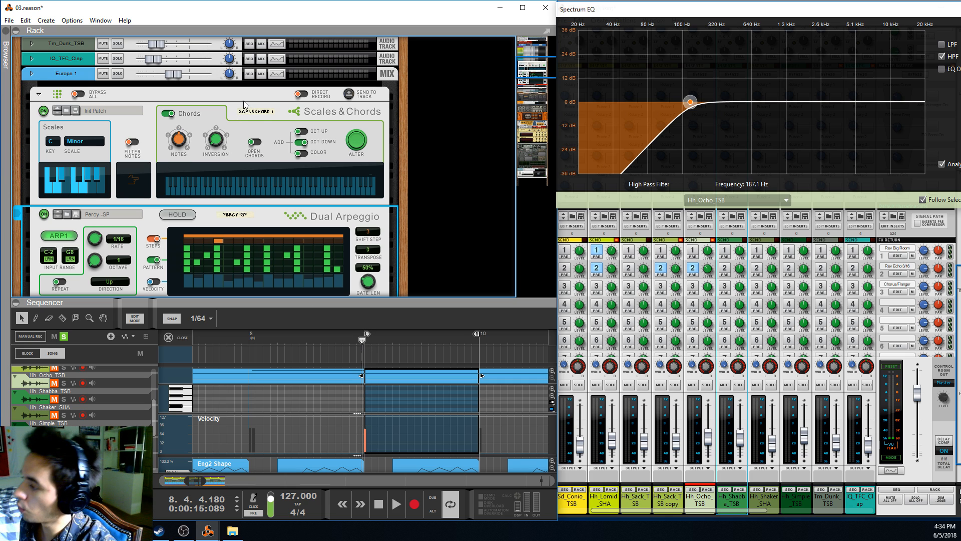
left_click(263, 125)
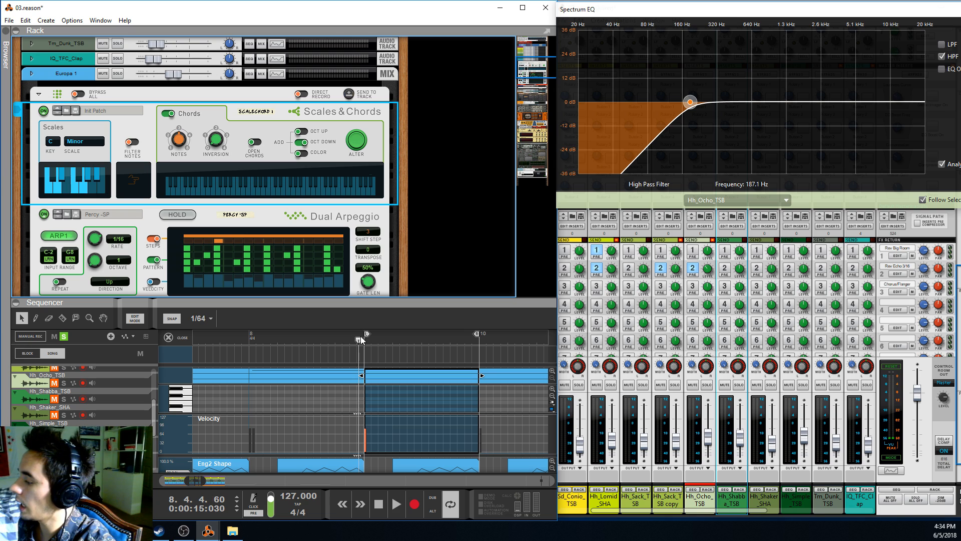
key("space")
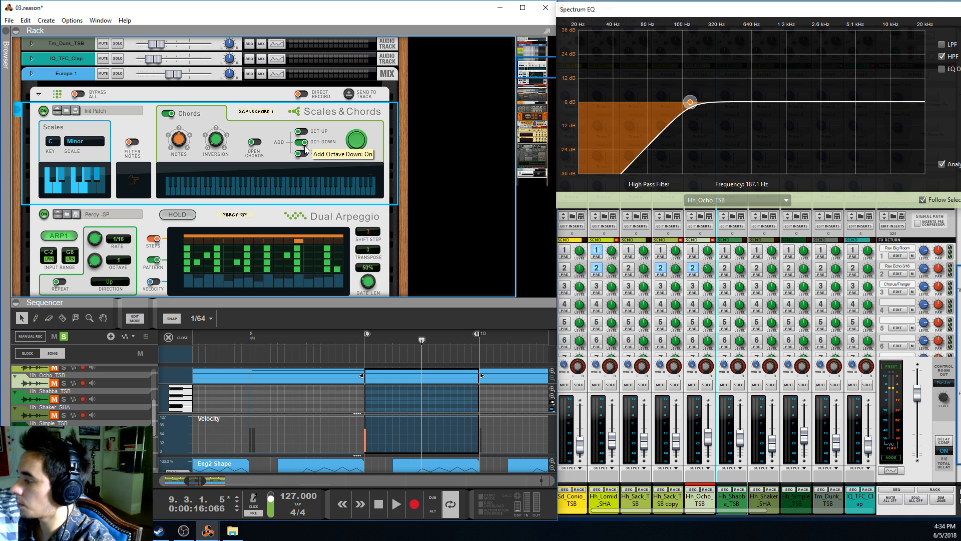
left_click(362, 341)
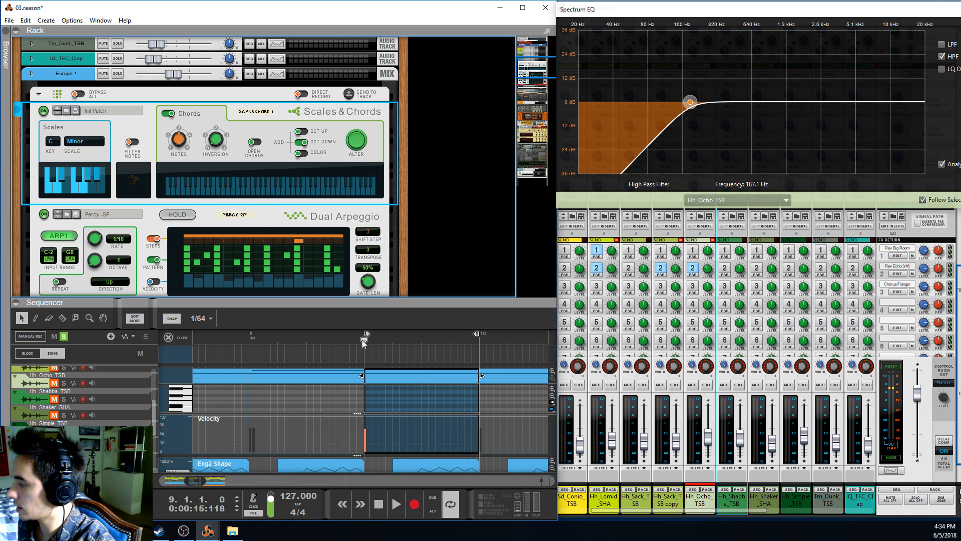
key("space")
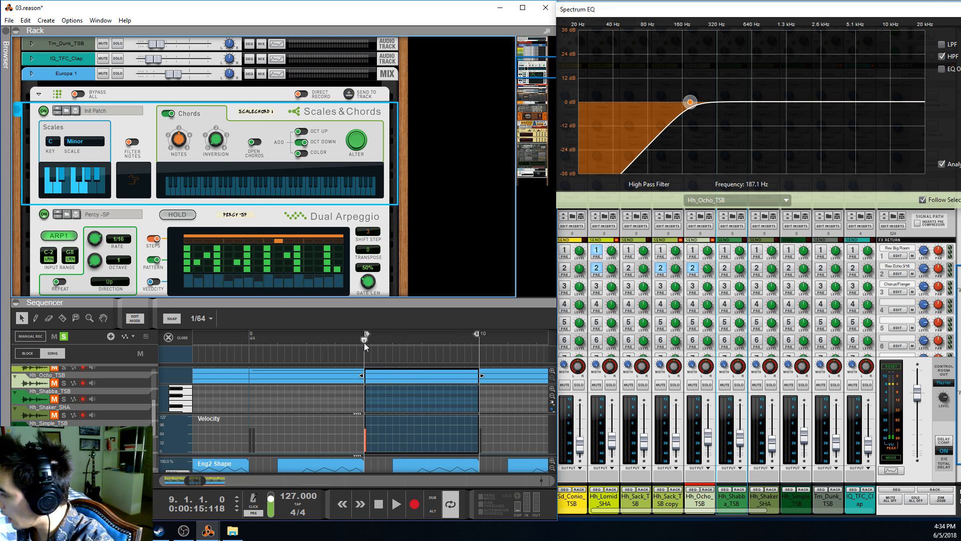
Turn off the Dual Arpeggio player and play the Europa 1 clip from just before bar 9 without it
left_click(90, 241)
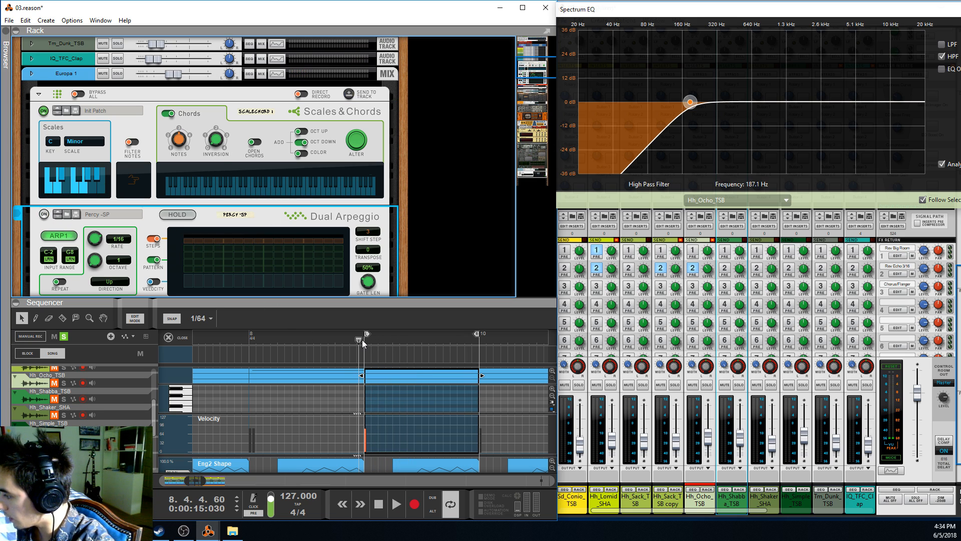
key("space")
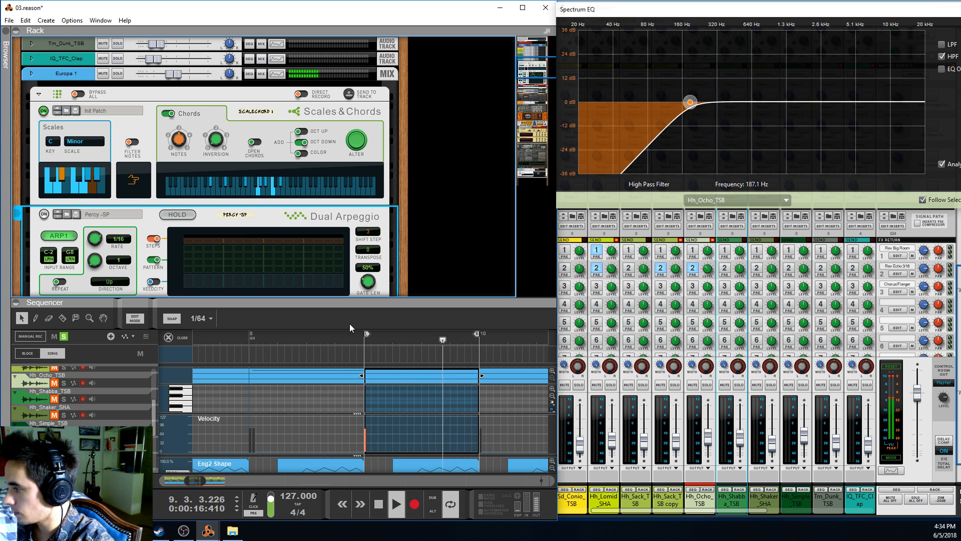
key("space")
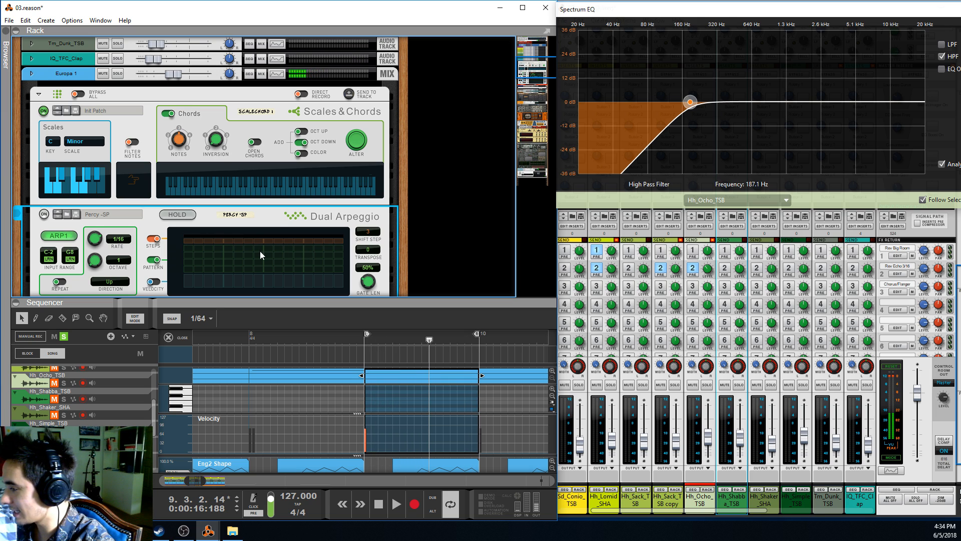
Turn the Dual Arpeggio back on, switch off its Arp 2, and play the clip with Arp 1 alone
left_click(43, 214)
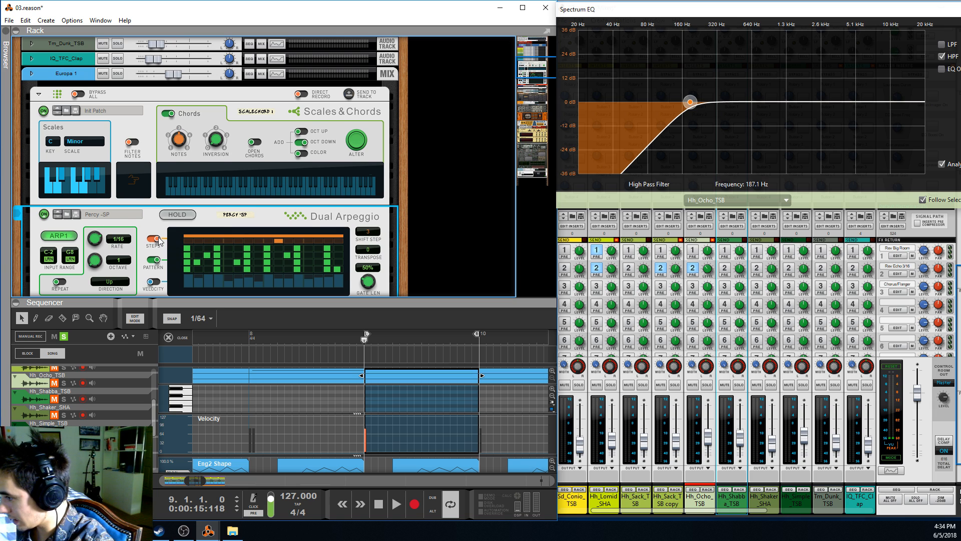
scroll(158, 241, "down", 3)
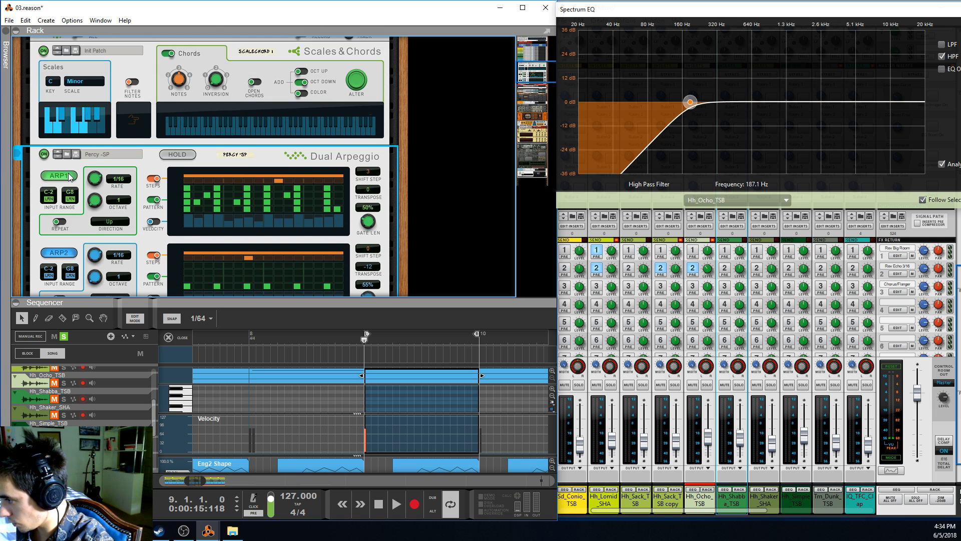
scroll(96, 253, "down", 3)
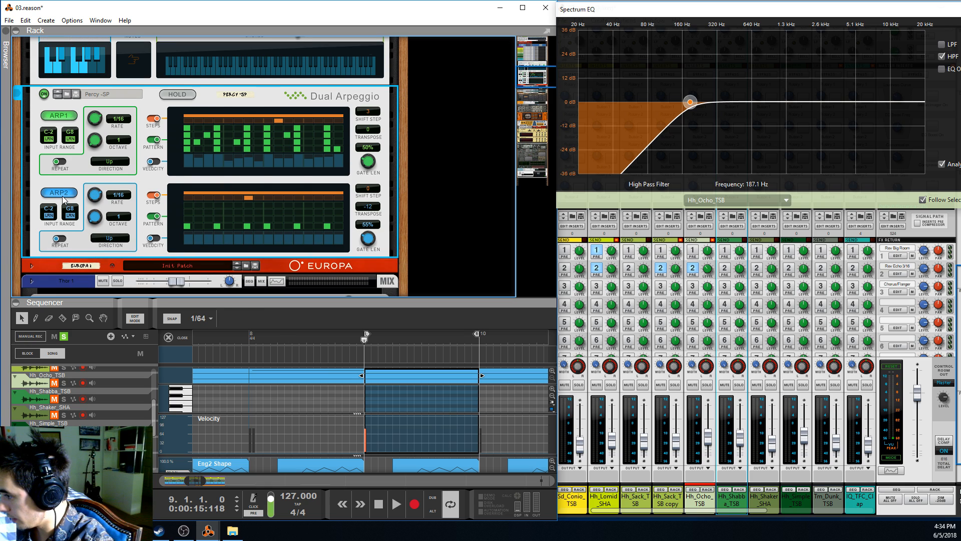
left_click(62, 194)
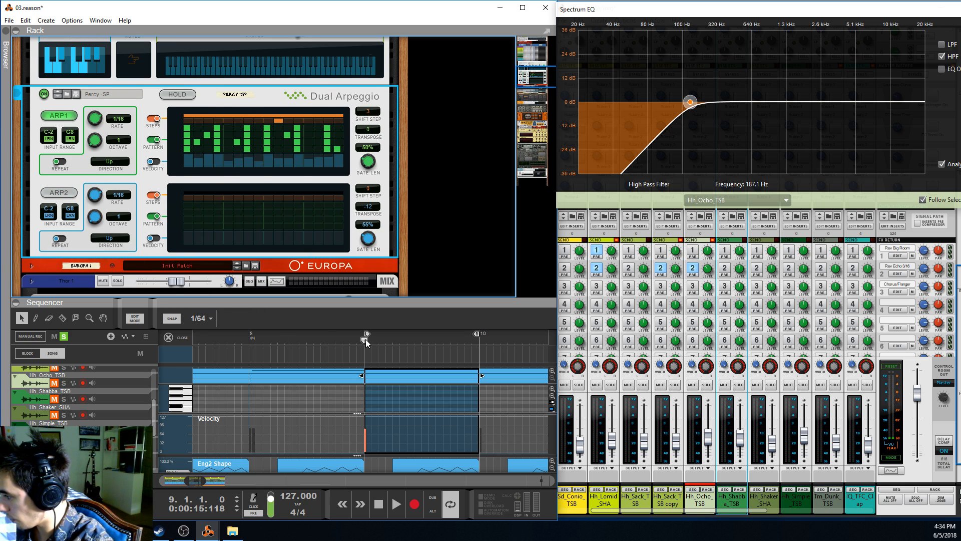
key("space")
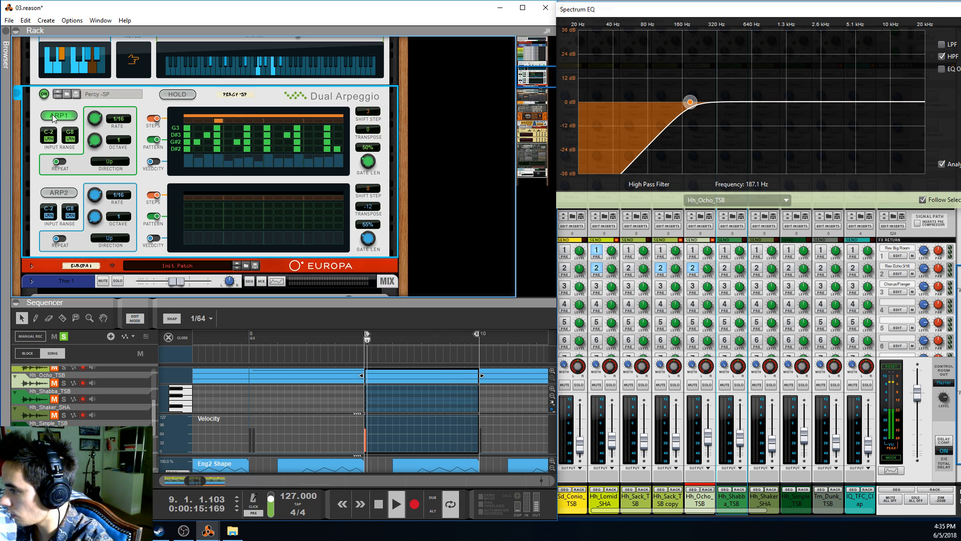
scroll(254, 95, "up", 1)
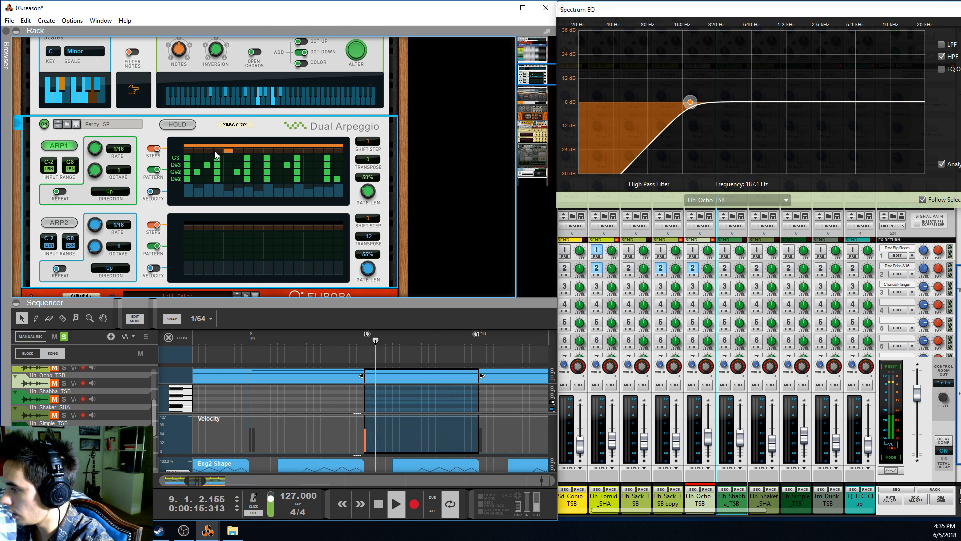
key("space")
Switch from Arp 1 to Arp 2 and play the clip from bar 9, adding Arp 1 back during playback
left_click(59, 145)
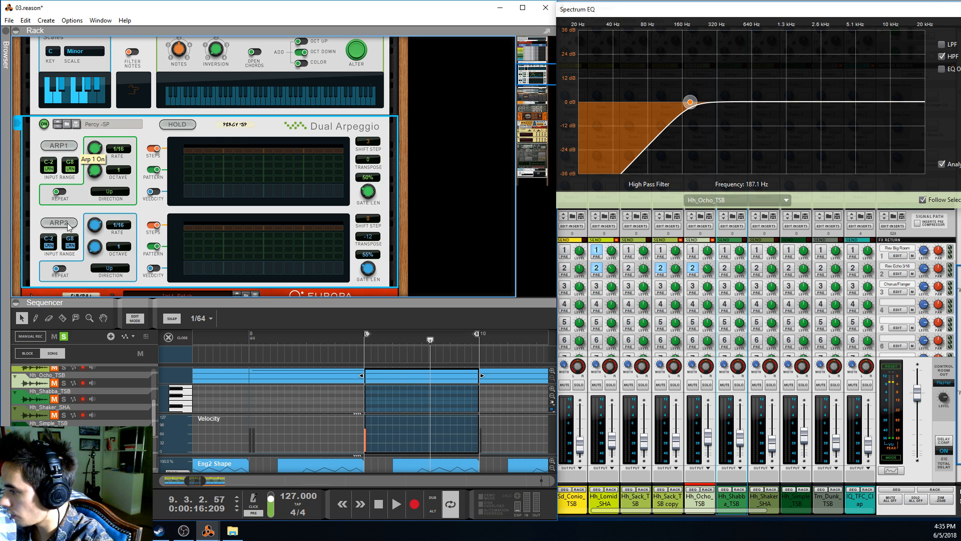
left_click(58, 223)
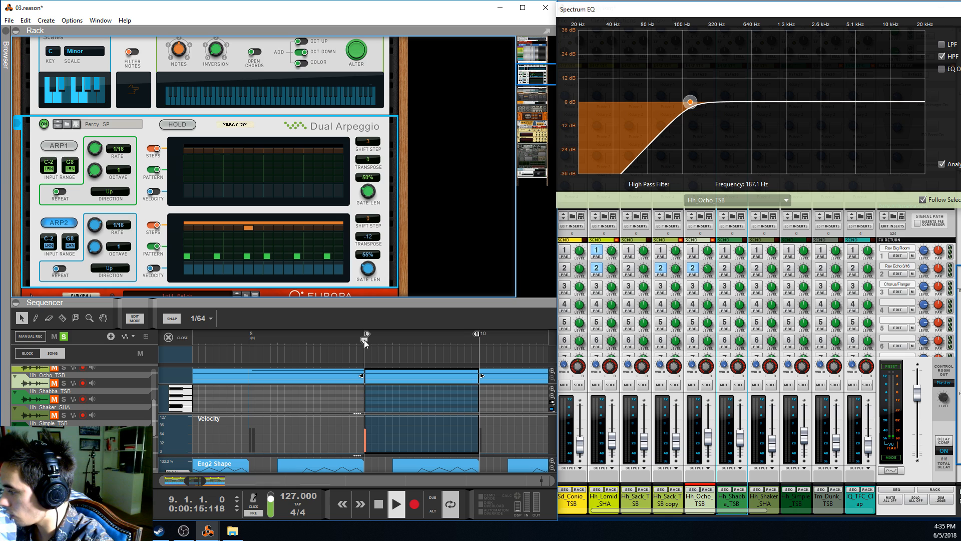
key("space")
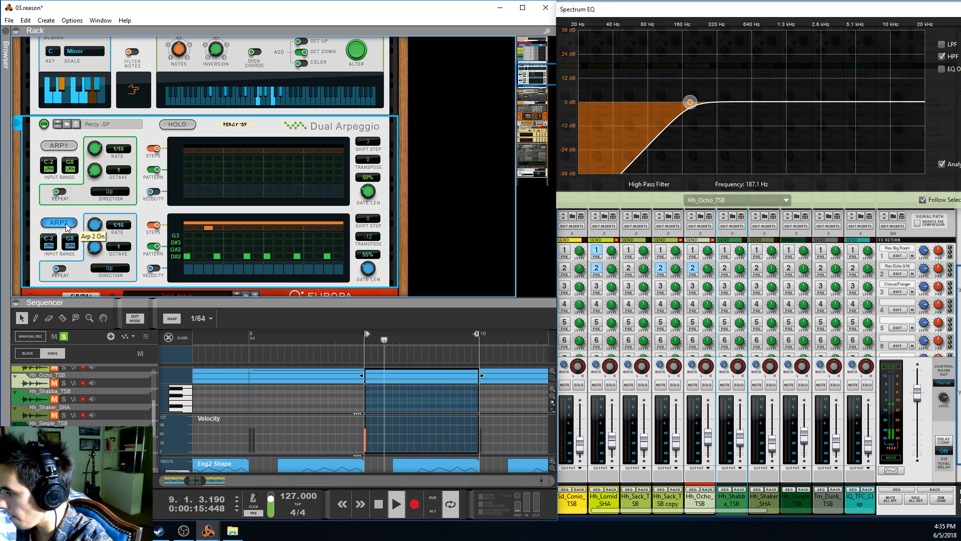
left_click(59, 145)
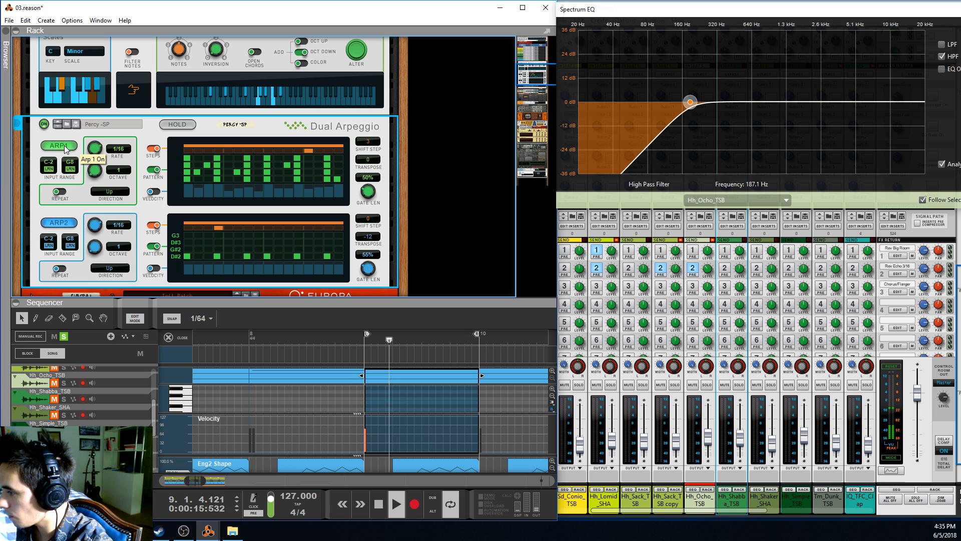
Stop playback, turn off the Dual Arpeggio and Scales & Chords players, and fold the players section
scroll(62, 170, "up", 5)
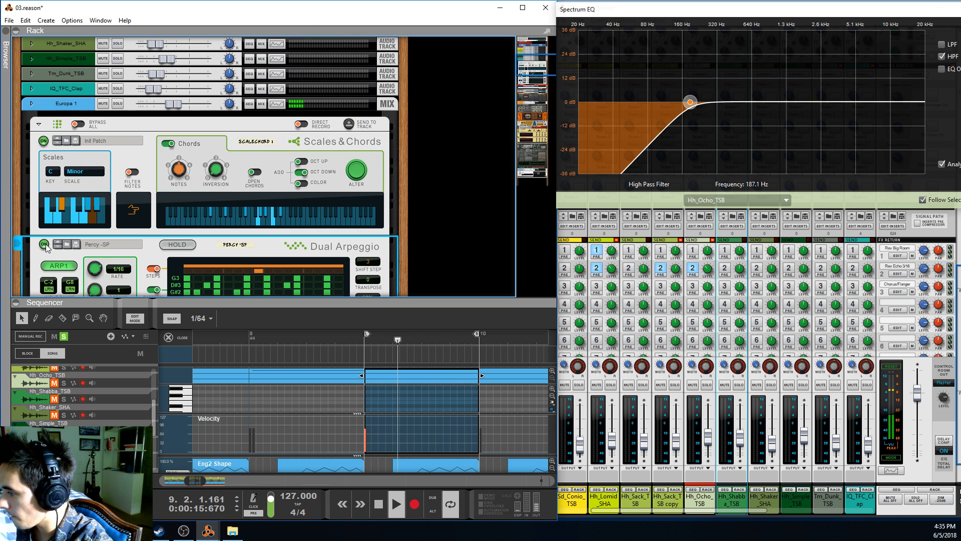
key("space")
left_click(44, 244)
left_click(44, 141)
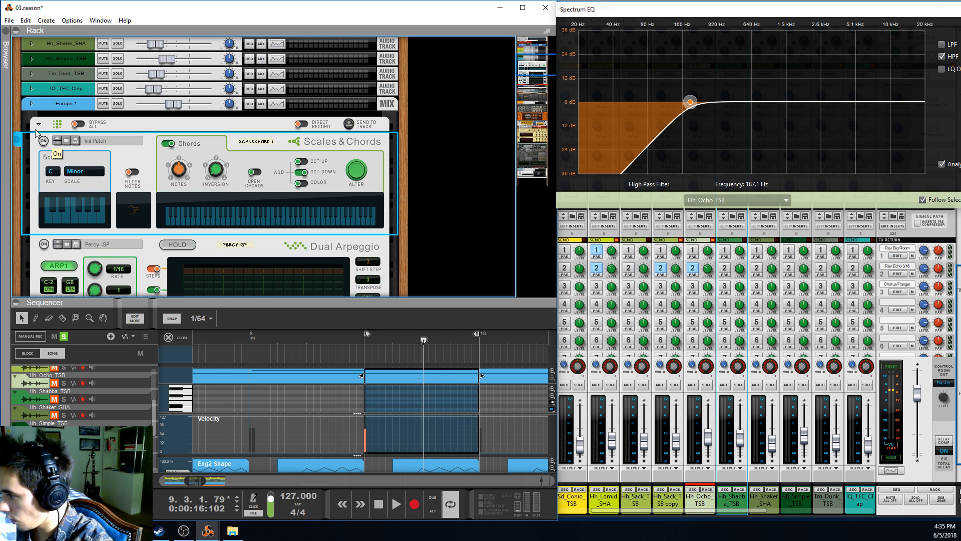
left_click(40, 126)
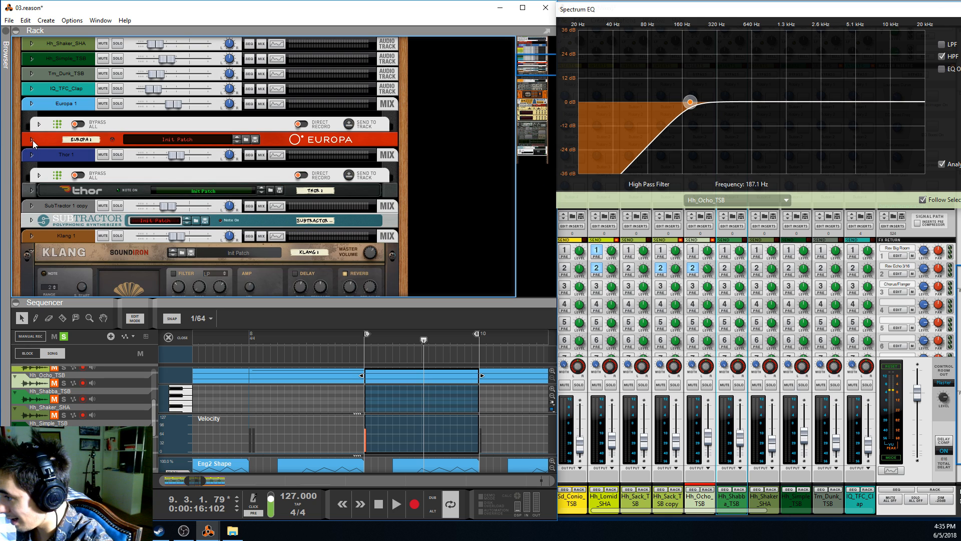
Unfold the Europa synth, resize the rack to show its filter and amp sections, and play the clip from just before bar 9
left_click(32, 140)
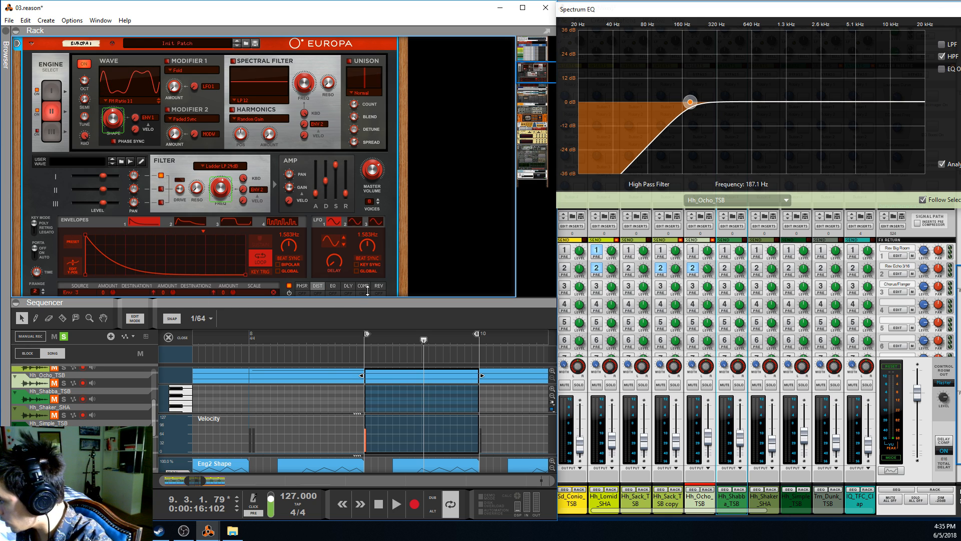
left_click_drag(390, 297, 395, 188)
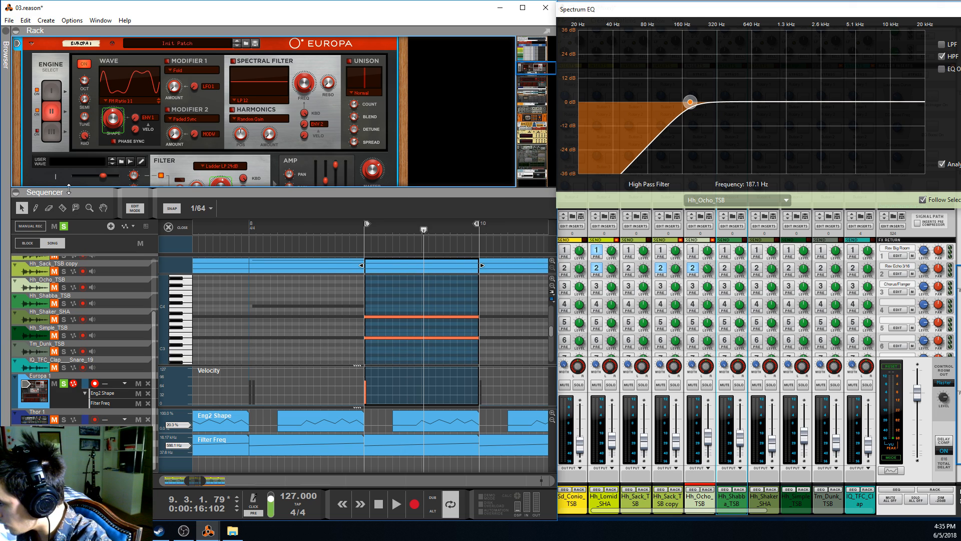
left_click(68, 227)
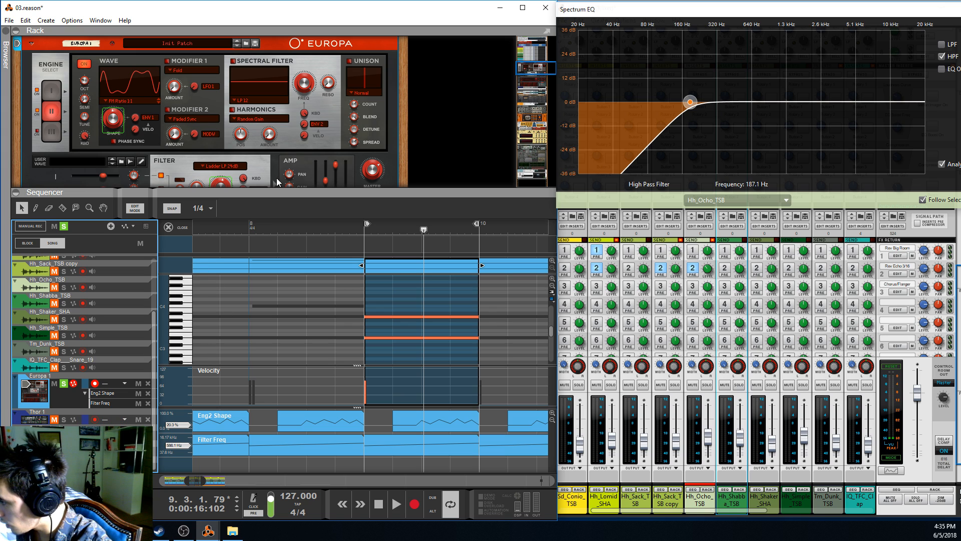
left_click_drag(265, 188, 265, 219)
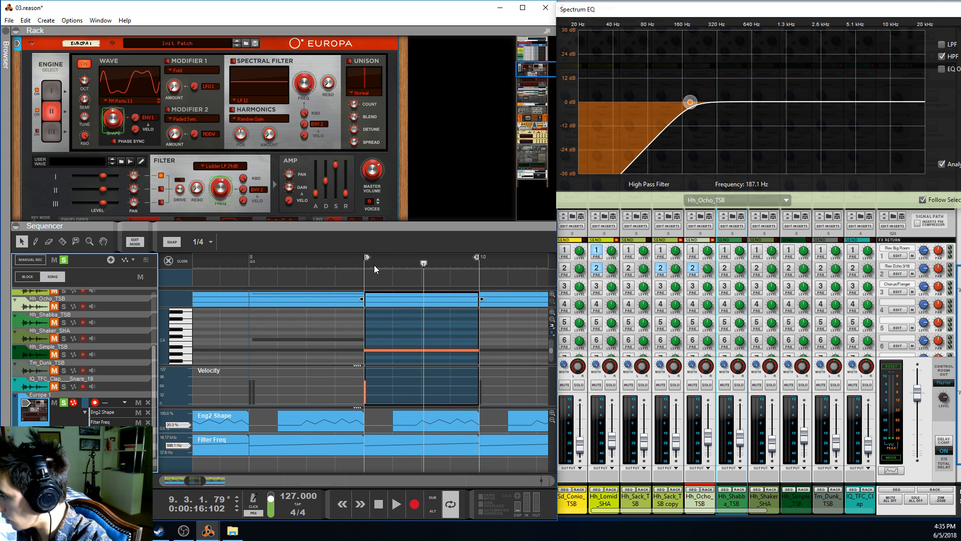
left_click(364, 262)
key("space")
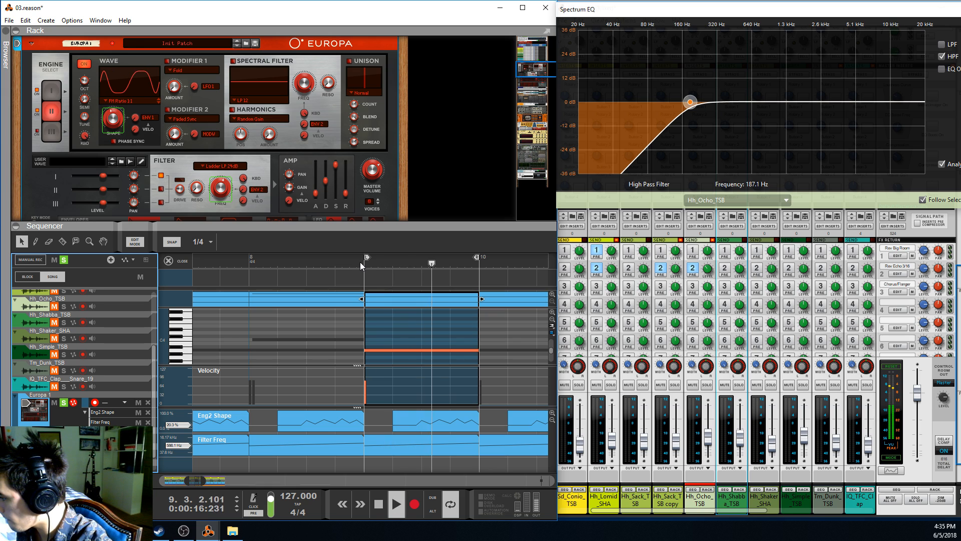
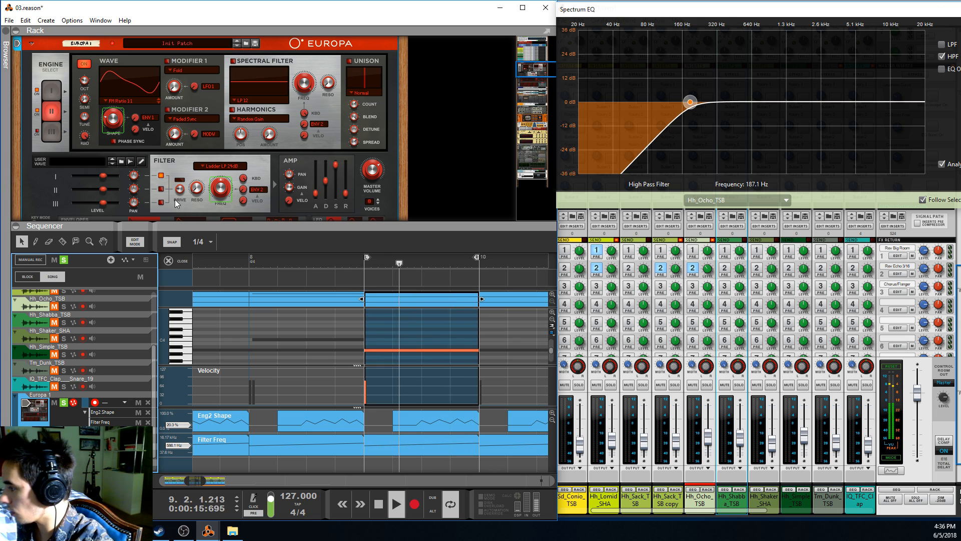
Stop playback and replay the Europa 1 clip from bar 9 to hear the synth sound again
key("space")
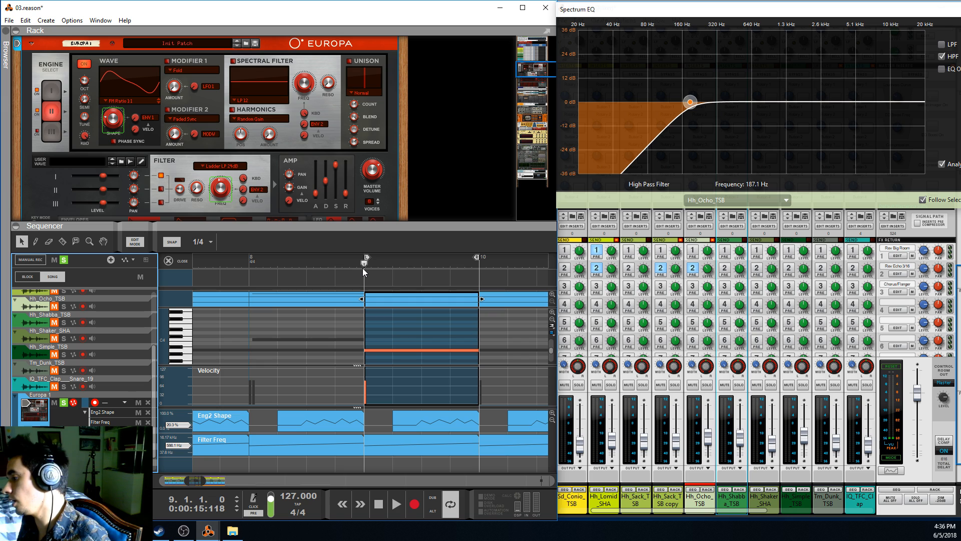
key("space")
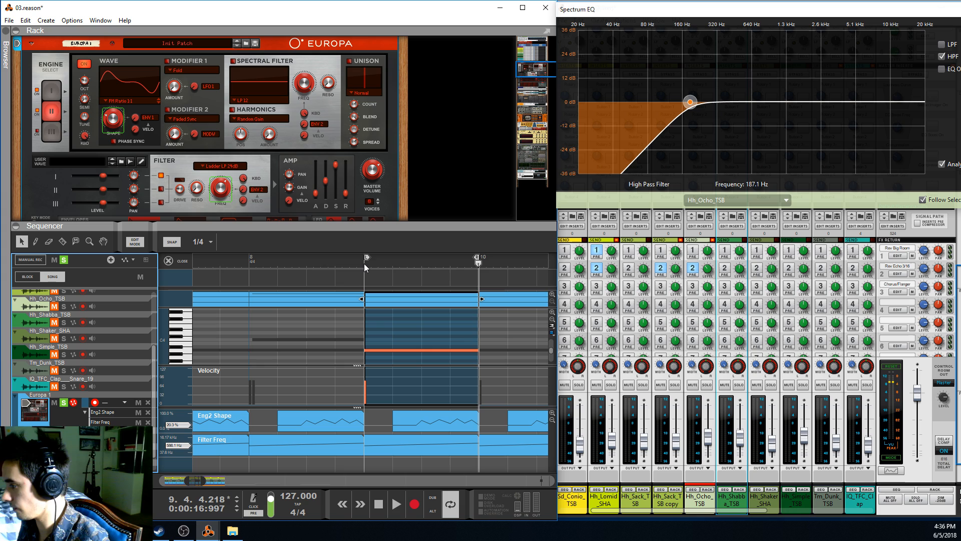
key("space")
Extend the loop to end at bar 11 and return the sequencer from edit mode to the arrangement
left_click_drag(191, 478, 196, 478)
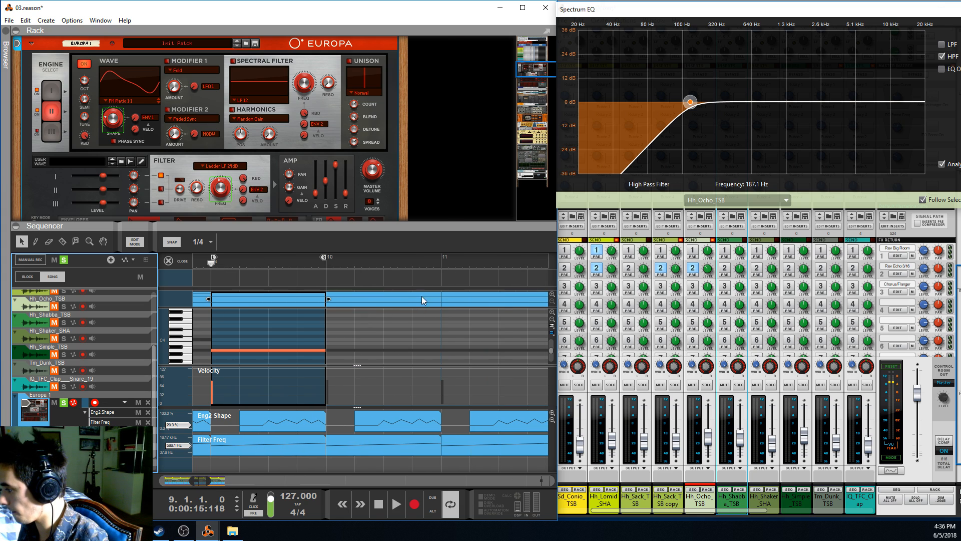
left_click(440, 260, "ctrl")
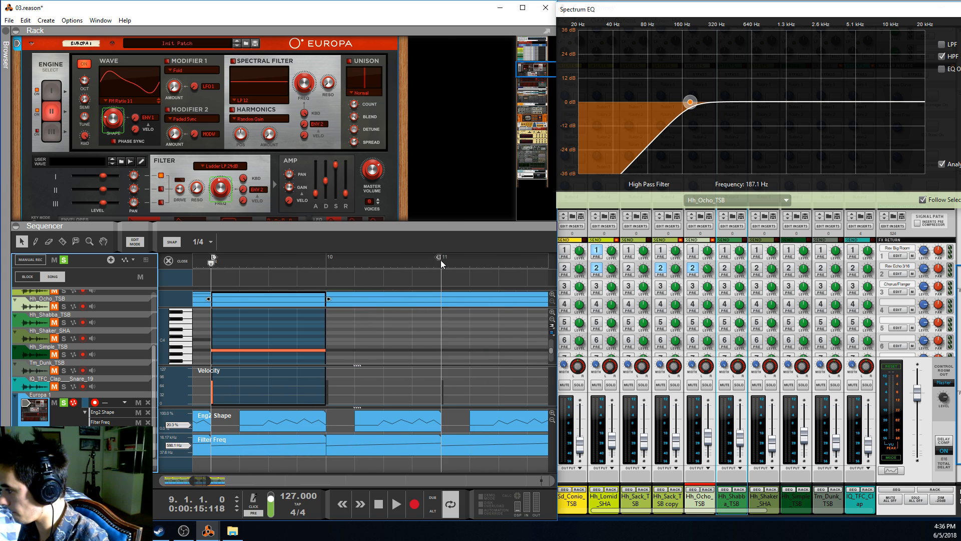
left_click(139, 246)
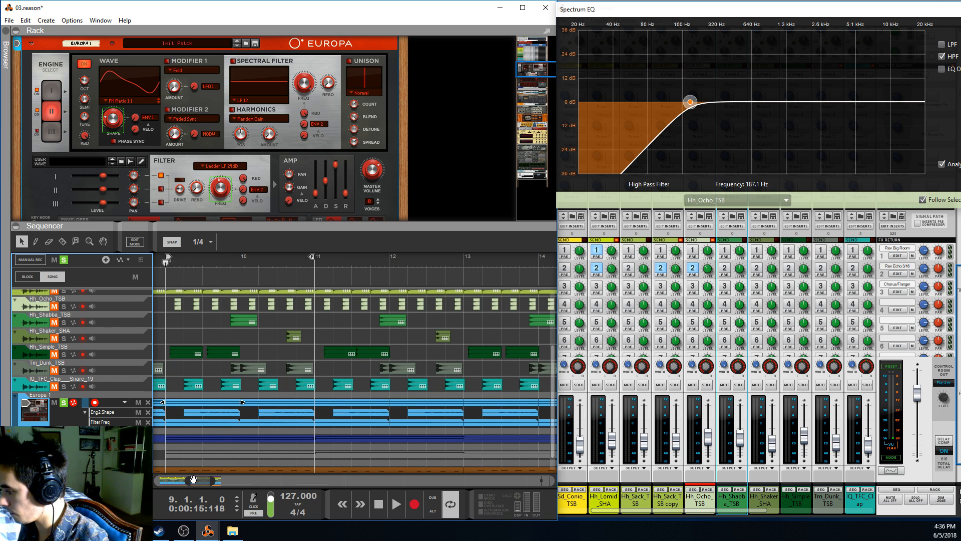
mouse_move(193, 480)
left_mouse_down()
mouse_move(159, 485)
mouse_move(176, 479)
left_mouse_up()
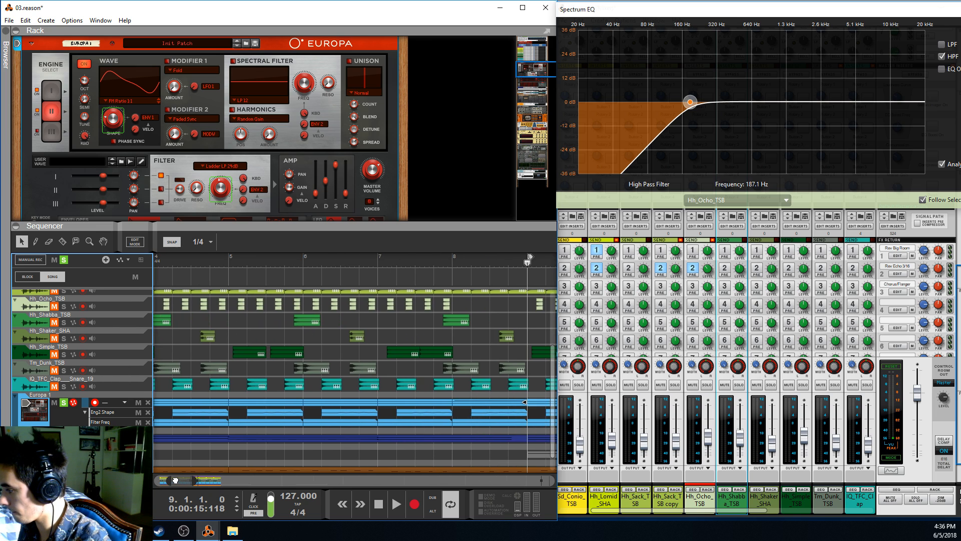
scroll(432, 382, "down", 5)
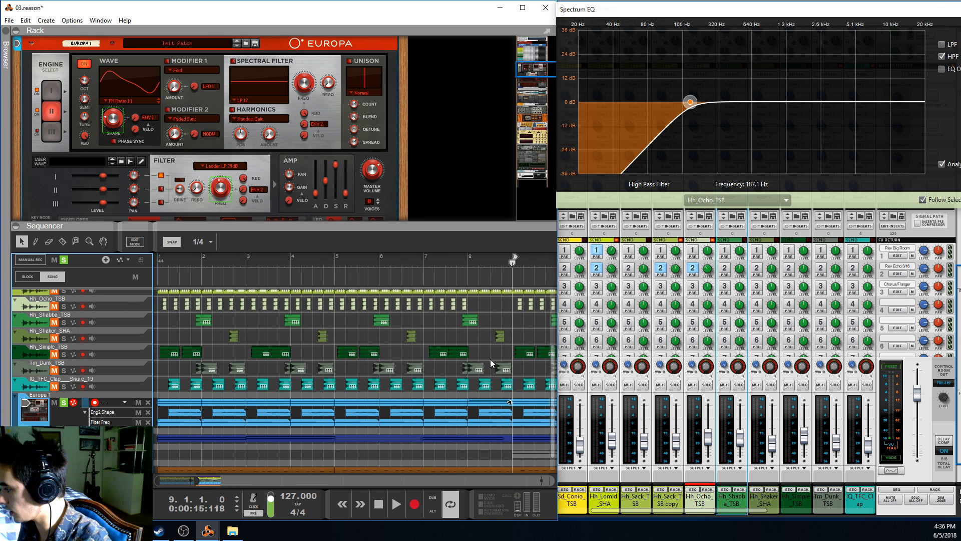
scroll(492, 359, "down", 3)
Play the loop, unfold Europa 1's players section, and turn Scales & Chords and the Dual Arpeggio back on
key("space")
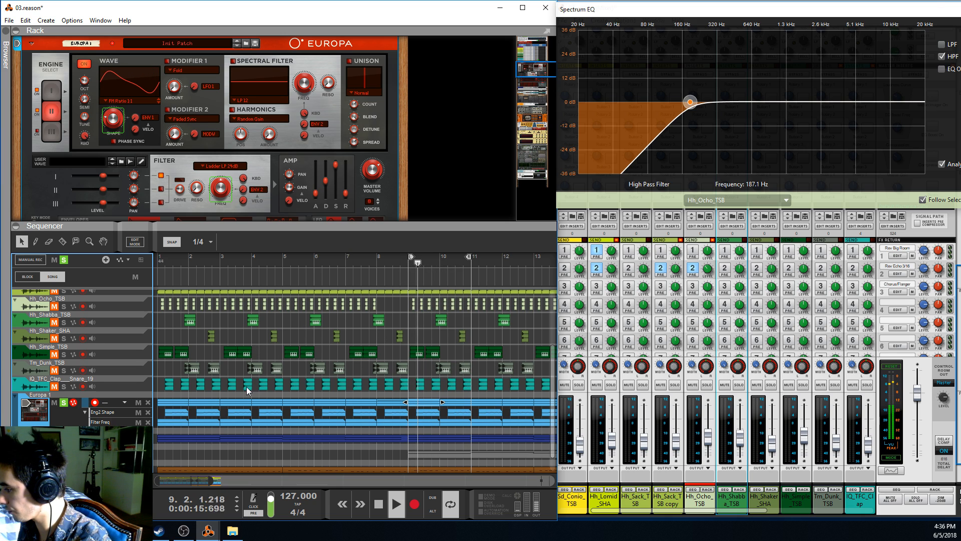
scroll(214, 161, "up", 2)
scroll(215, 161, "up", 3)
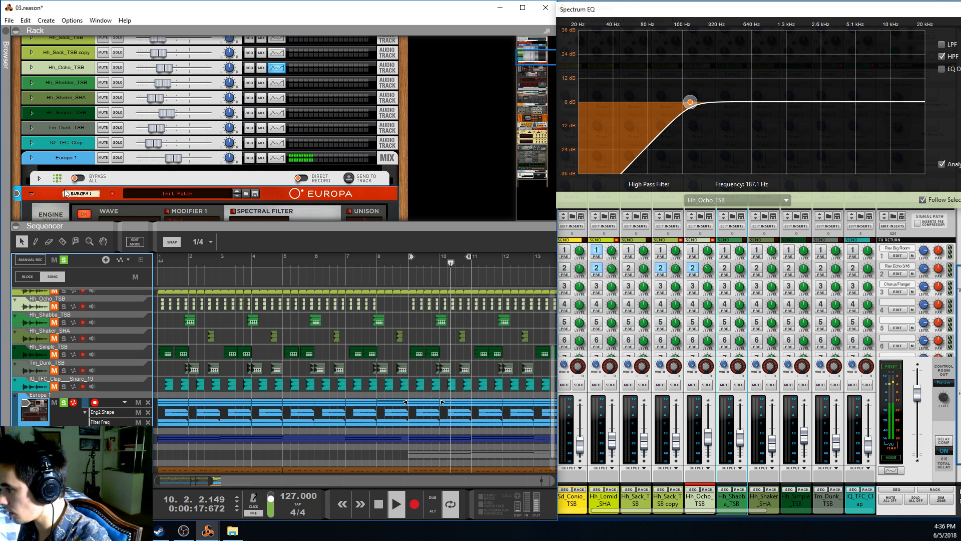
left_click(40, 179)
scroll(59, 156, "down", 2)
scroll(59, 156, "down", 2)
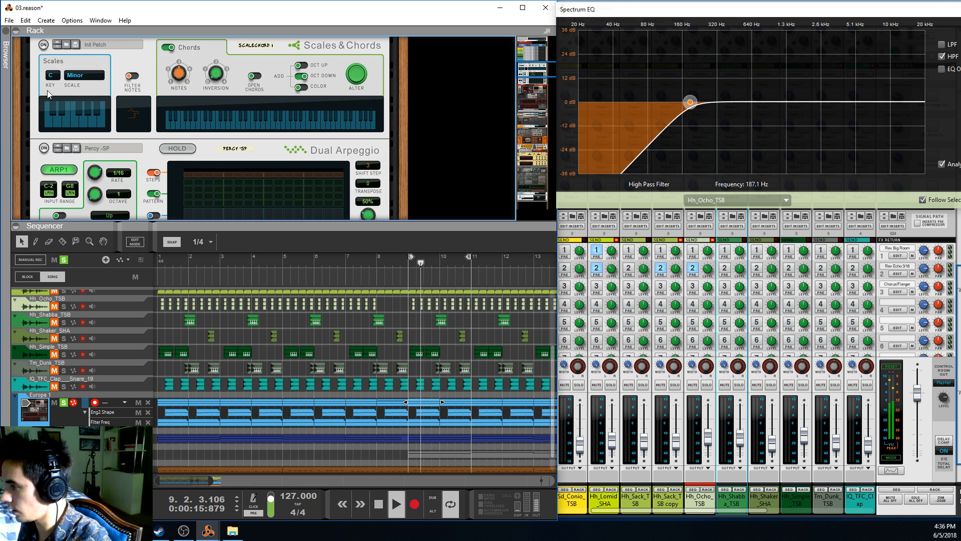
left_click(44, 178)
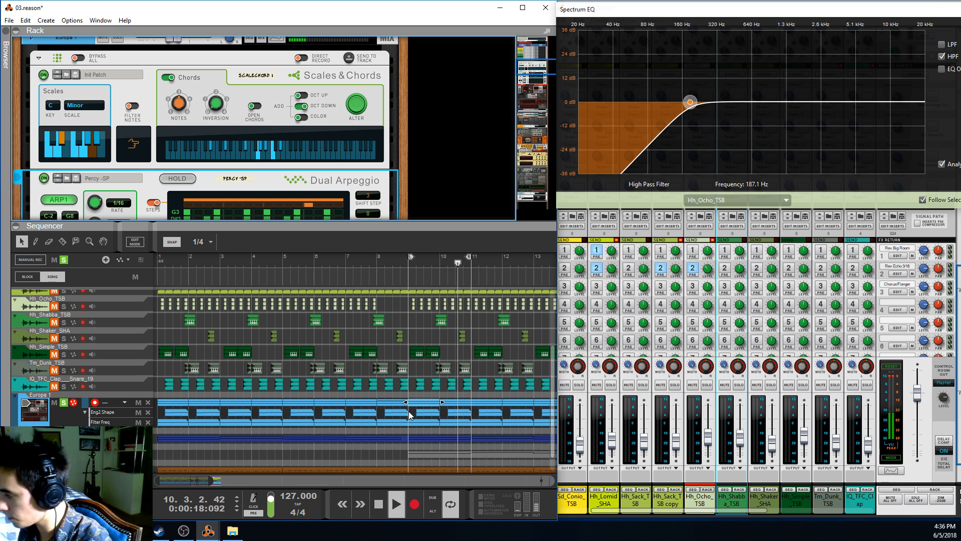
Delete the Europa 1 Eng2 Shape and Filter Freq automation clips between bars 9 and 11 and listen without them
left_click(437, 419)
left_click_drag(447, 425, 457, 425)
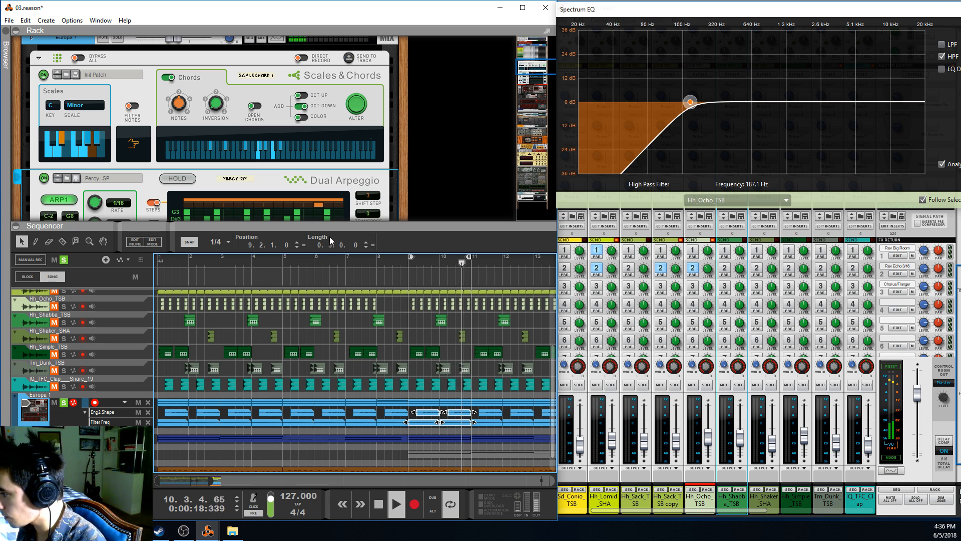
key("Delete")
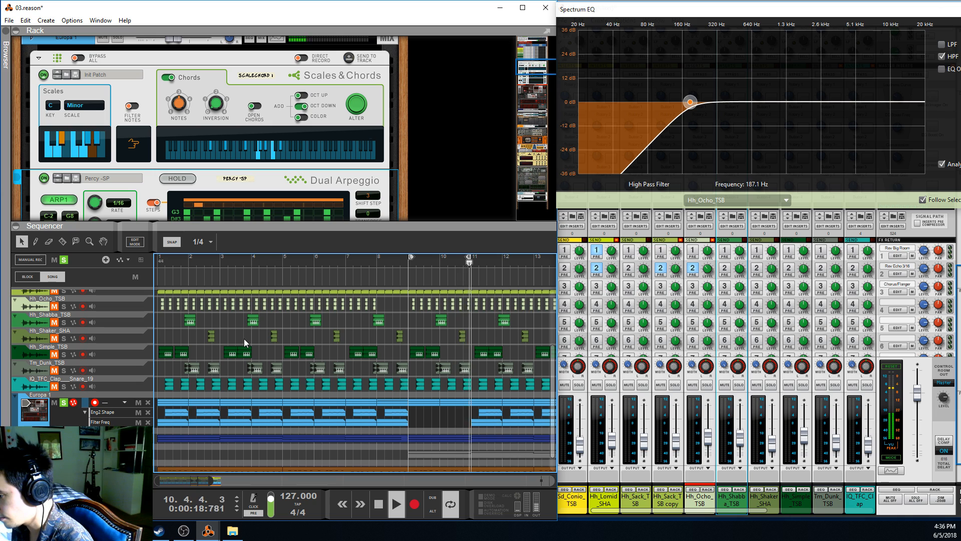
key("space")
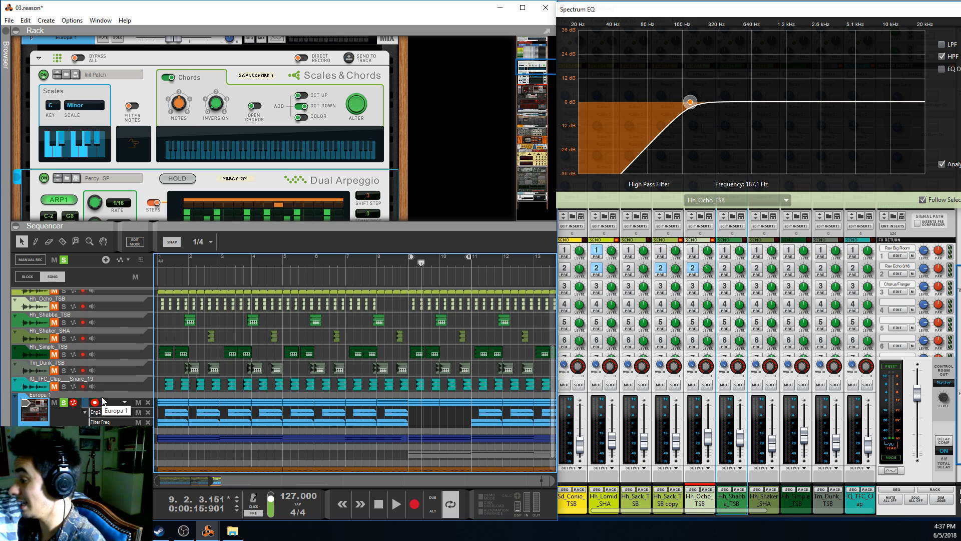
Undo the deletion of the automation clips and play the loop again from bar 9
key("ctrl+z")
left_click_drag(417, 264, 409, 265)
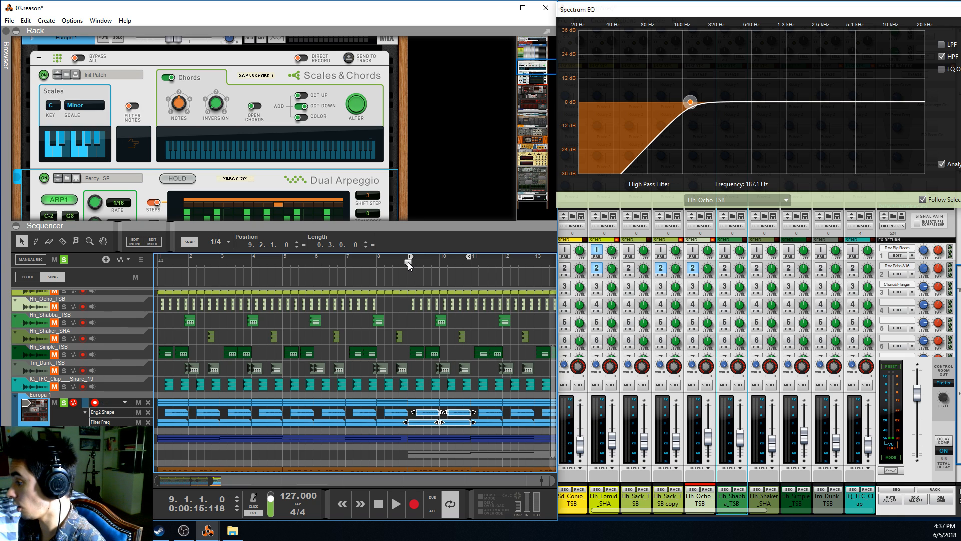
key("space")
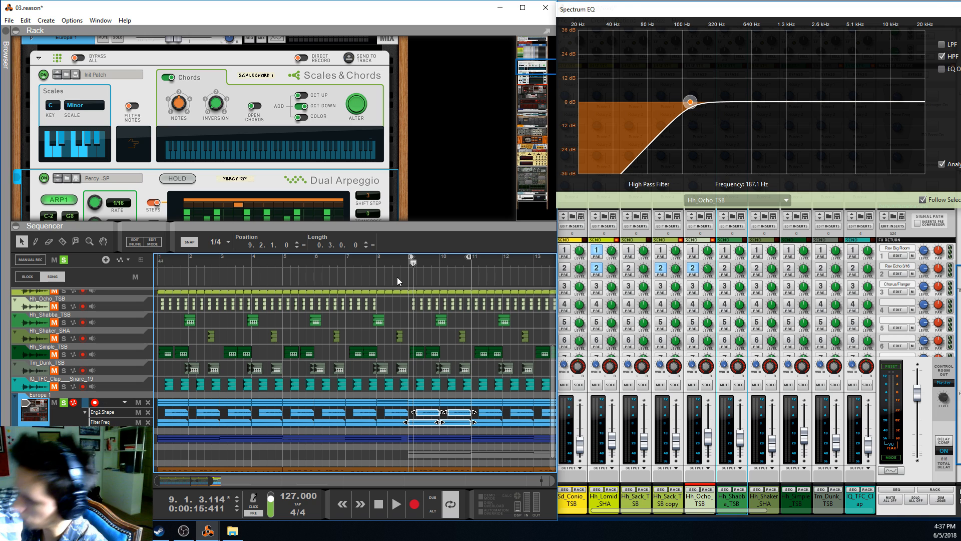
left_click(410, 266)
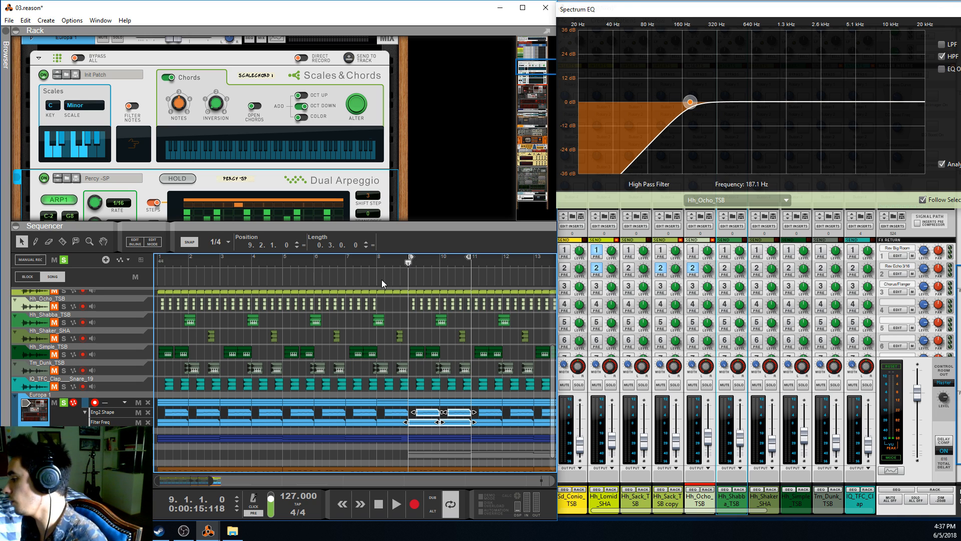
Take the Europa 1 track out of solo and return the playhead to bar 9
scroll(280, 353, "up", 5)
scroll(280, 353, "down", 2)
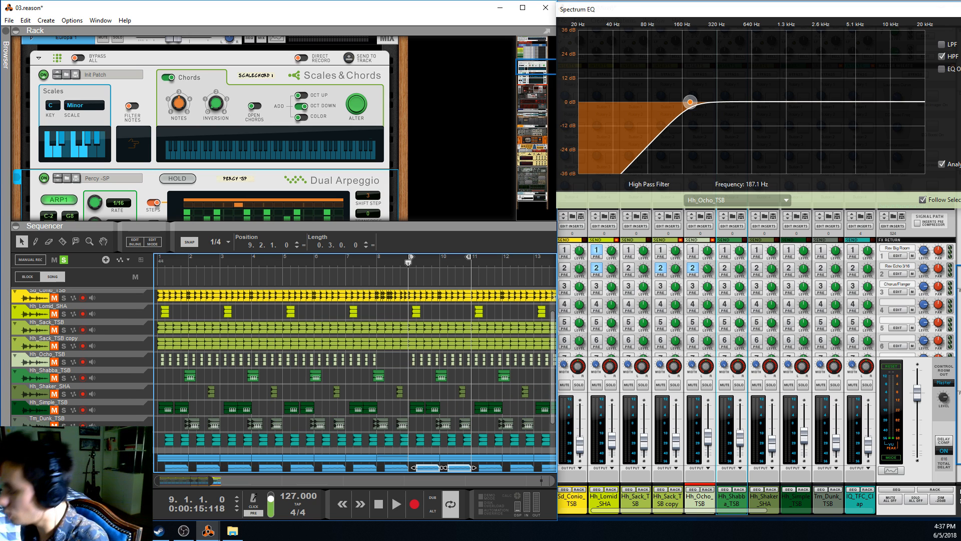
left_click(56, 464)
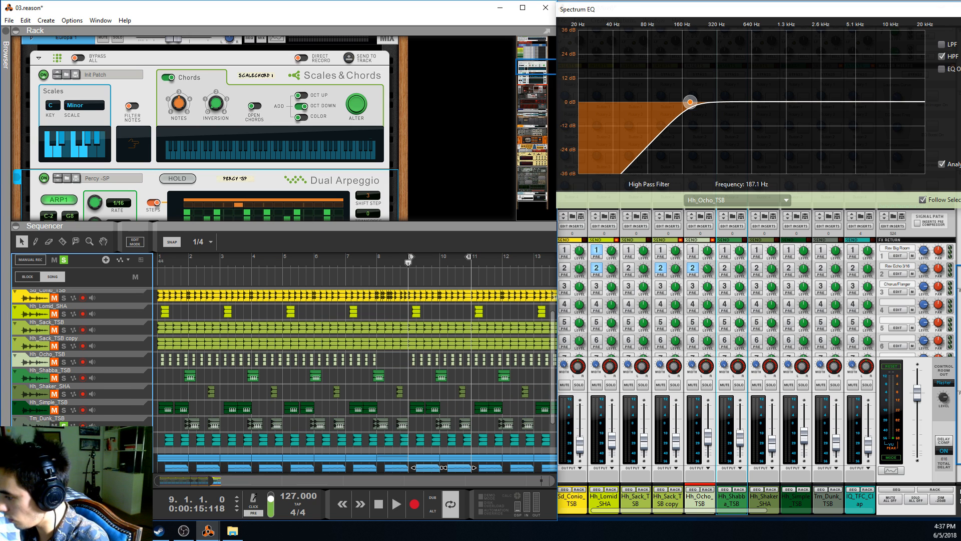
scroll(458, 429, "down", 3)
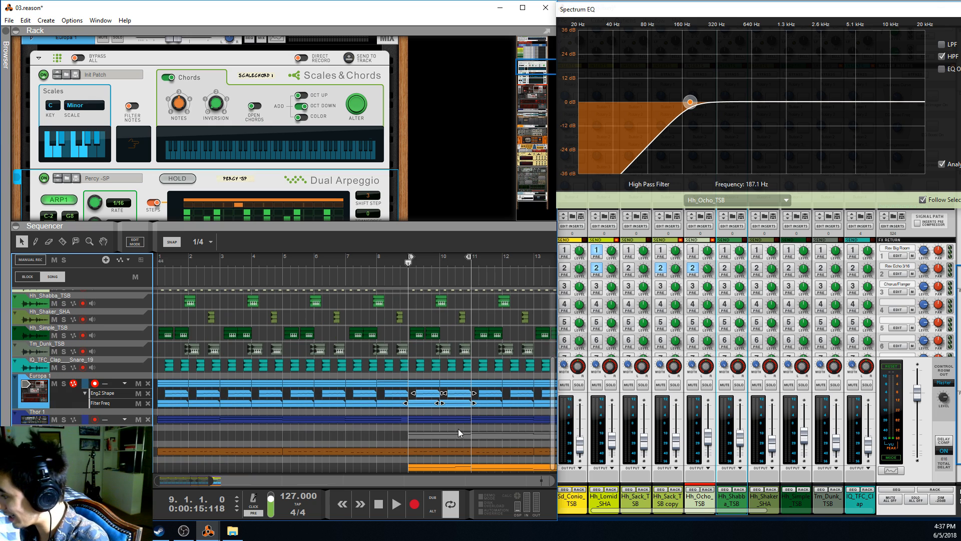
left_click(424, 386)
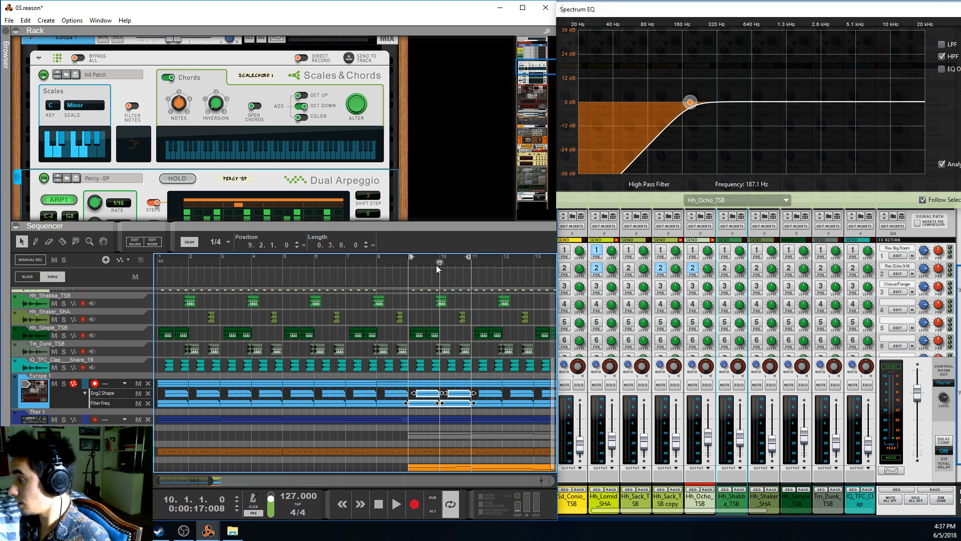
left_click(416, 263)
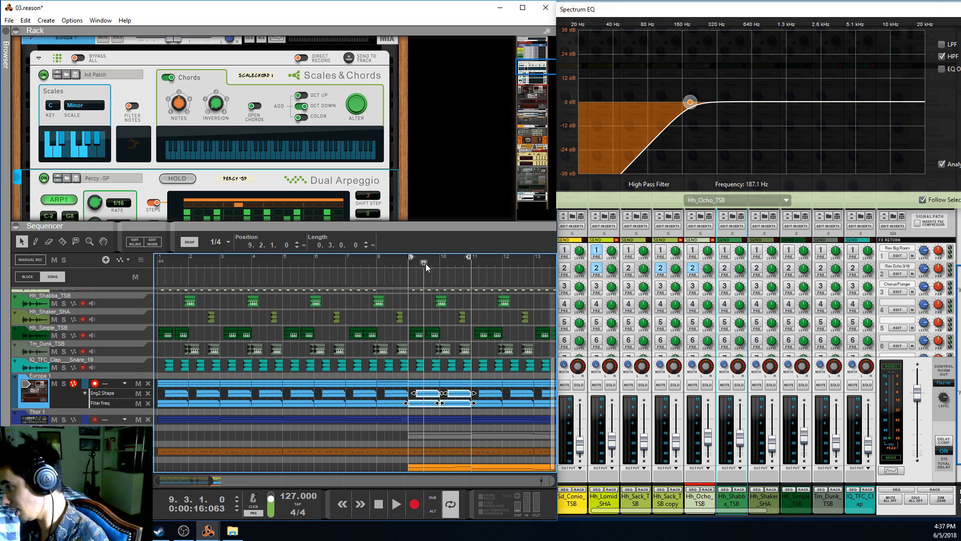
left_click(413, 265)
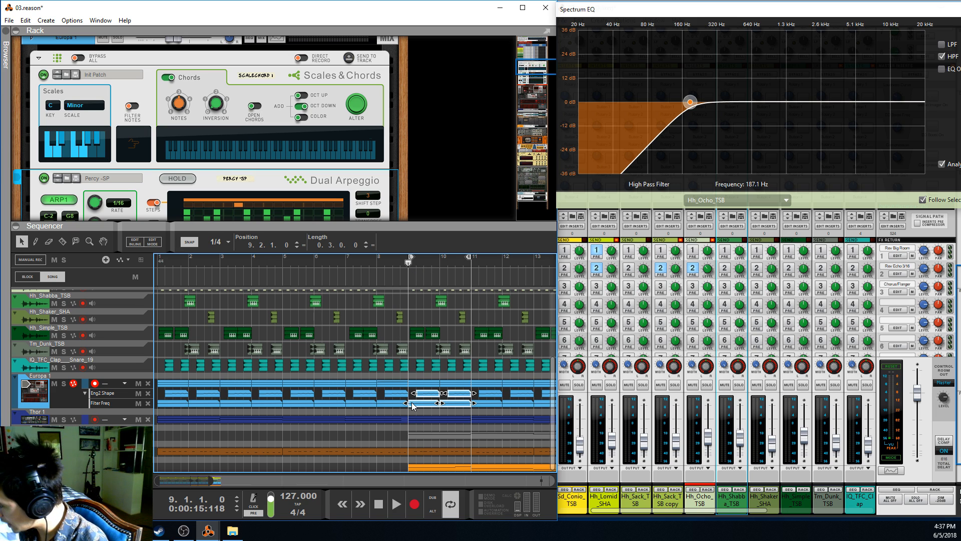
Solo the Thor 1 track and play the loop from bar 9
left_click(400, 261)
left_click(410, 269)
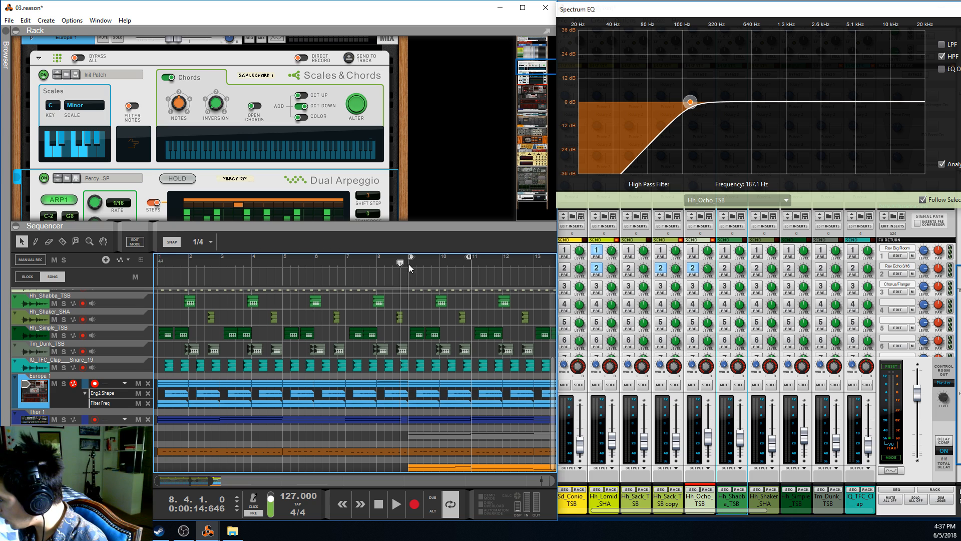
left_click(64, 419)
key("space")
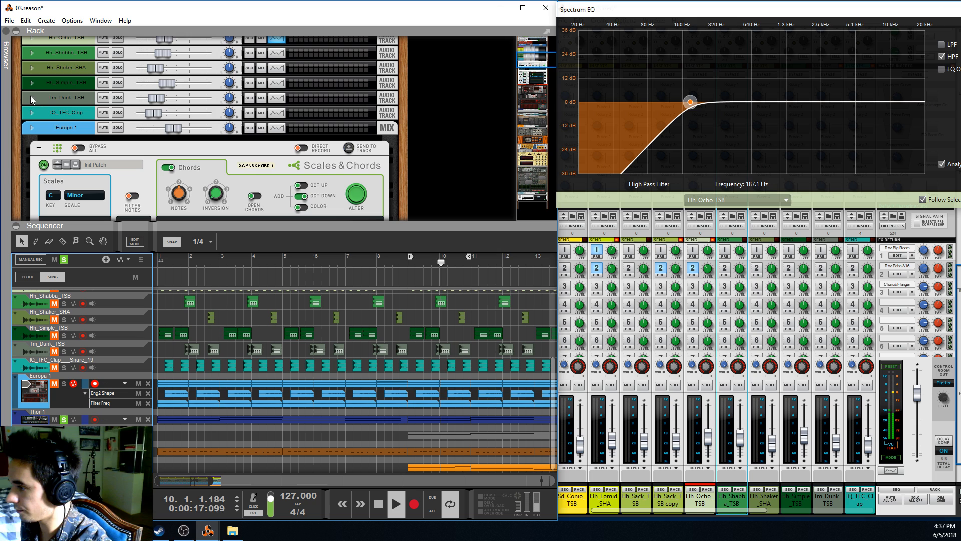
Fold Europa 1's players section and synth, and unfold the Thor 1 synth
left_click(39, 148)
left_click(33, 164)
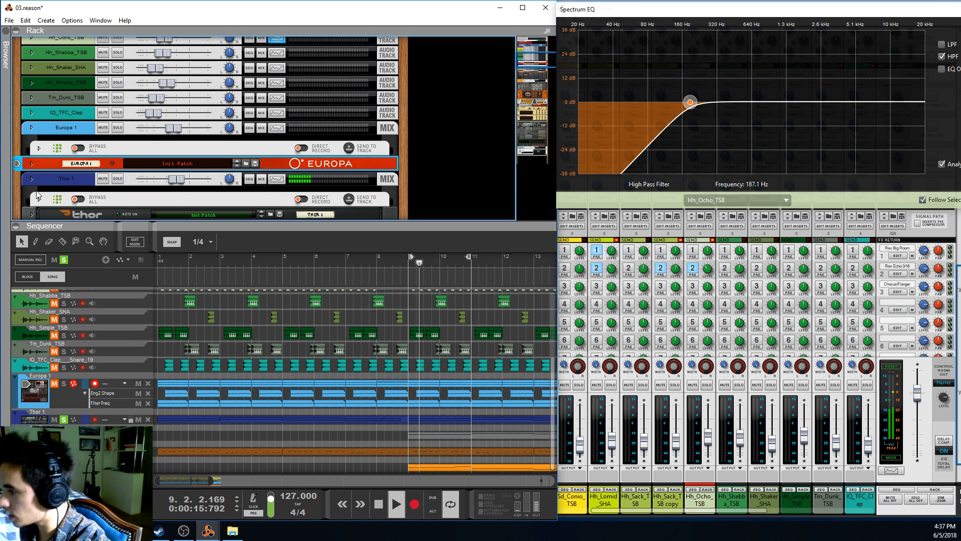
scroll(33, 165, "down", 5)
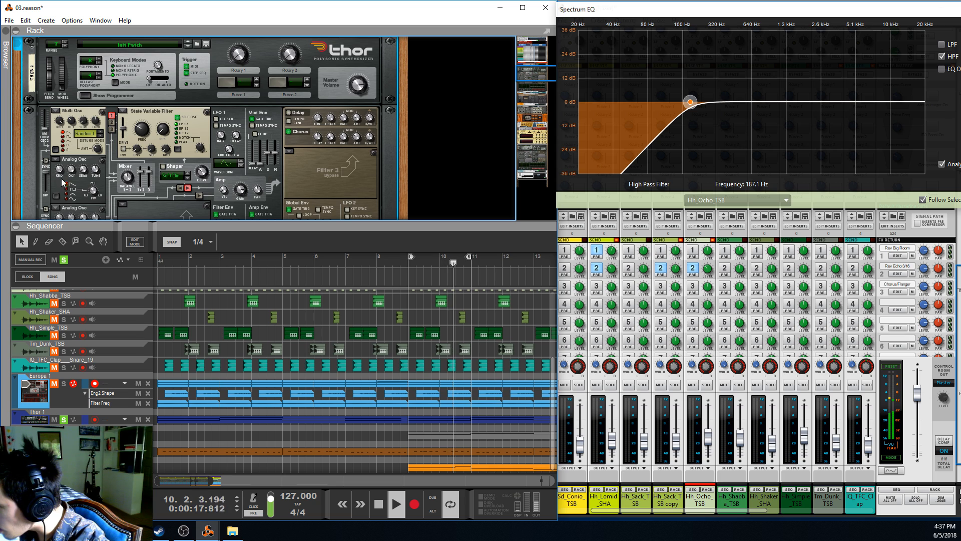
Stop playback and enlarge the rack area to show Thor's oscillators, filters and envelopes together
scroll(307, 92, "up", 1)
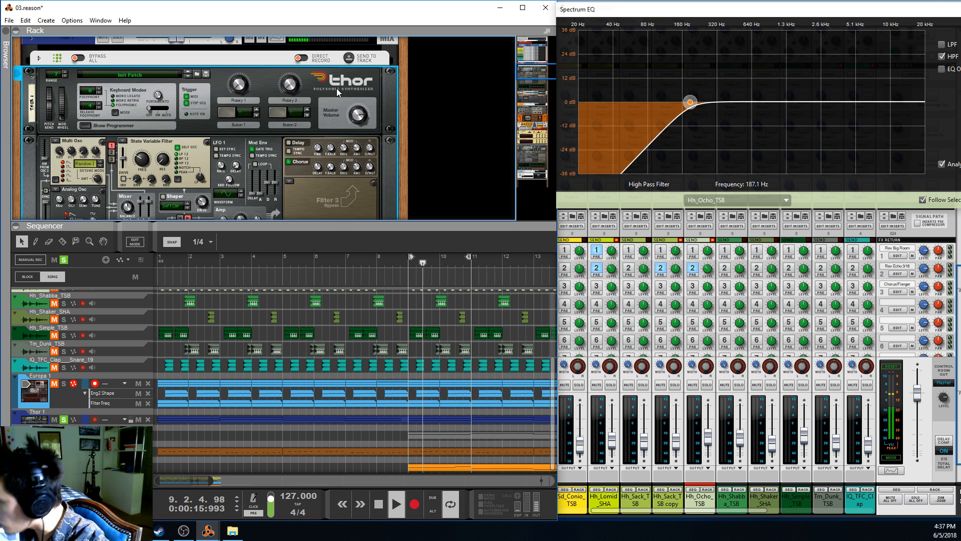
scroll(134, 143, "up", 3)
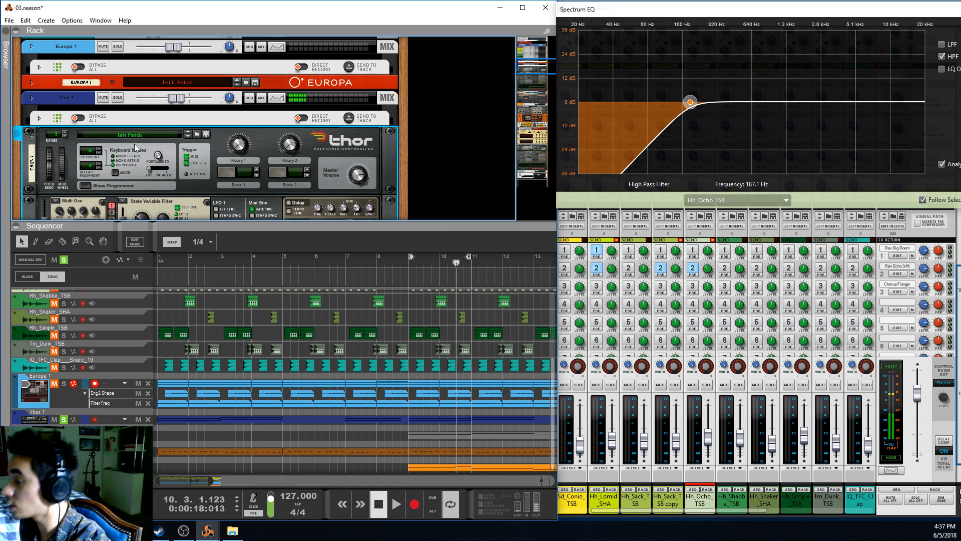
scroll(191, 193, "down", 5)
left_click_drag(155, 224, 150, 277)
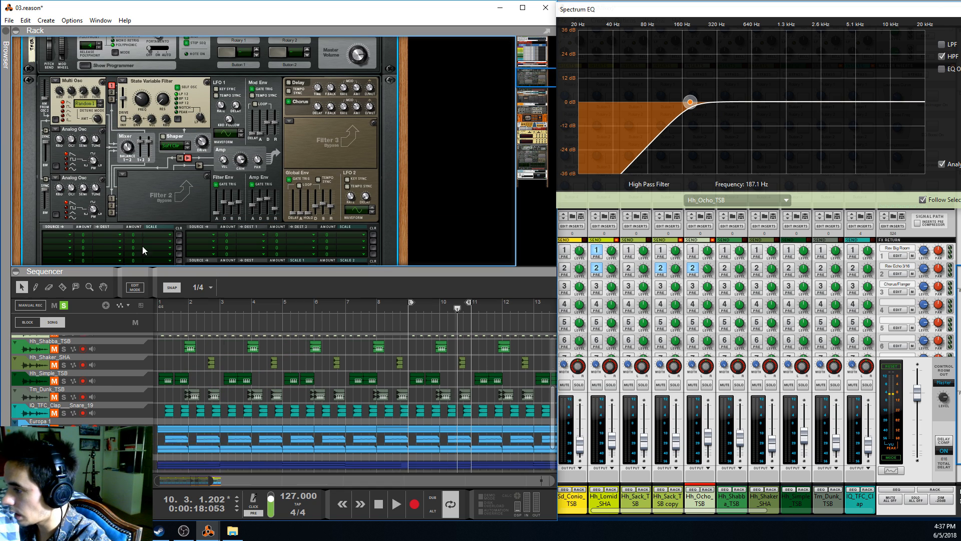
scroll(166, 218, "up", 2)
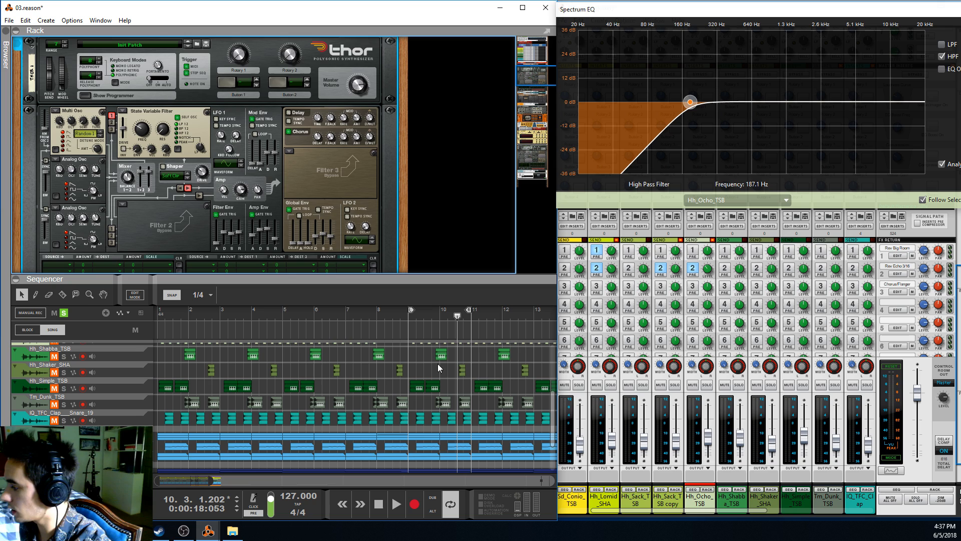
Return the playhead to bar 9 and examine Thor's Multi Osc detune amount and State Variable Filter settings
left_click(406, 316)
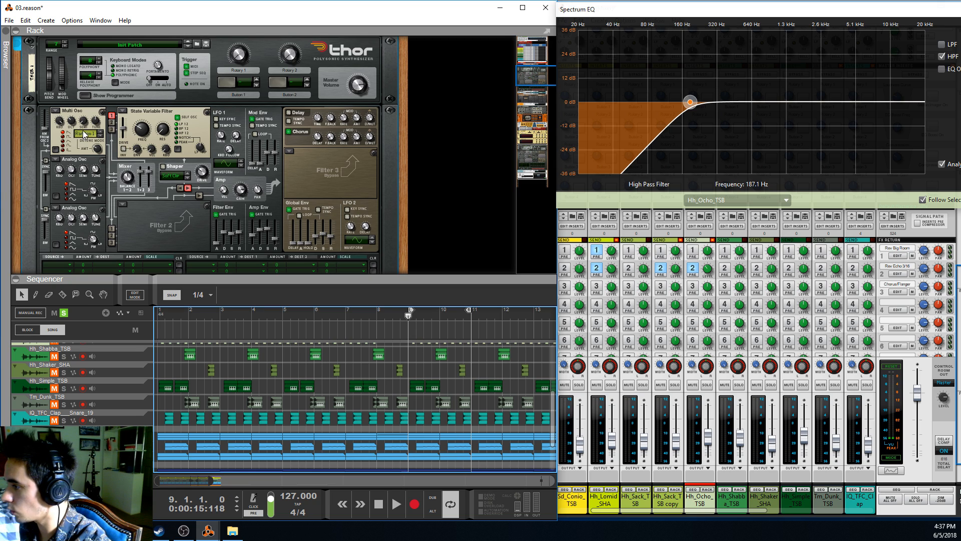
left_click(81, 107)
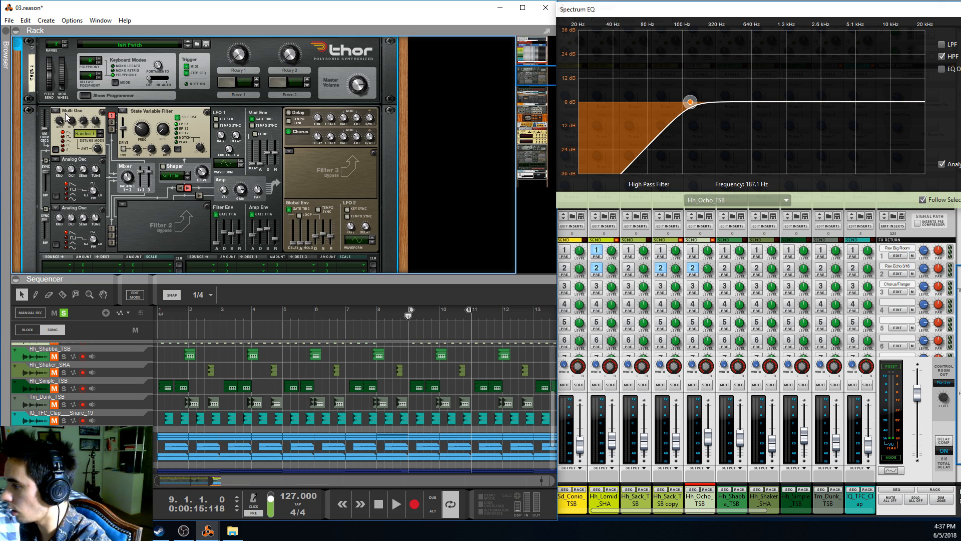
mouse_move(99, 155)
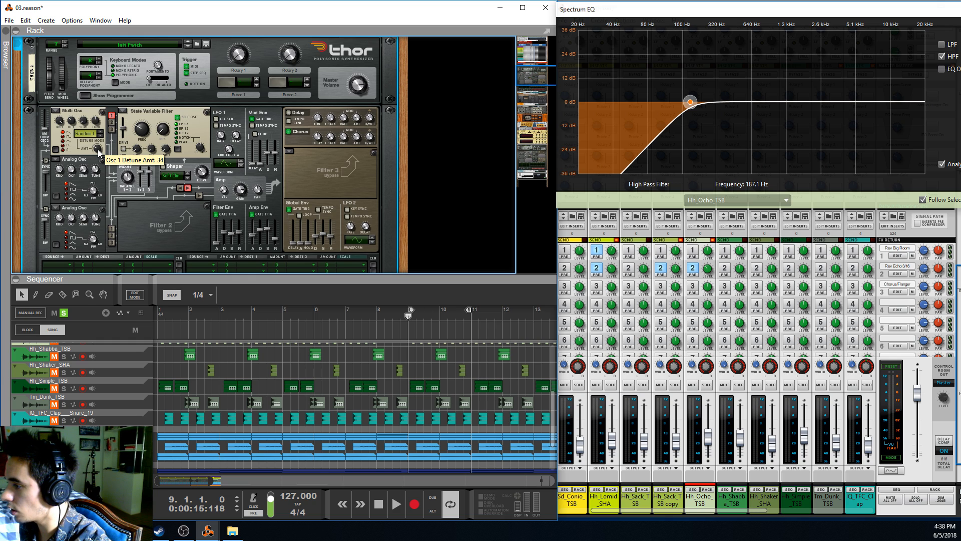
mouse_move(140, 130)
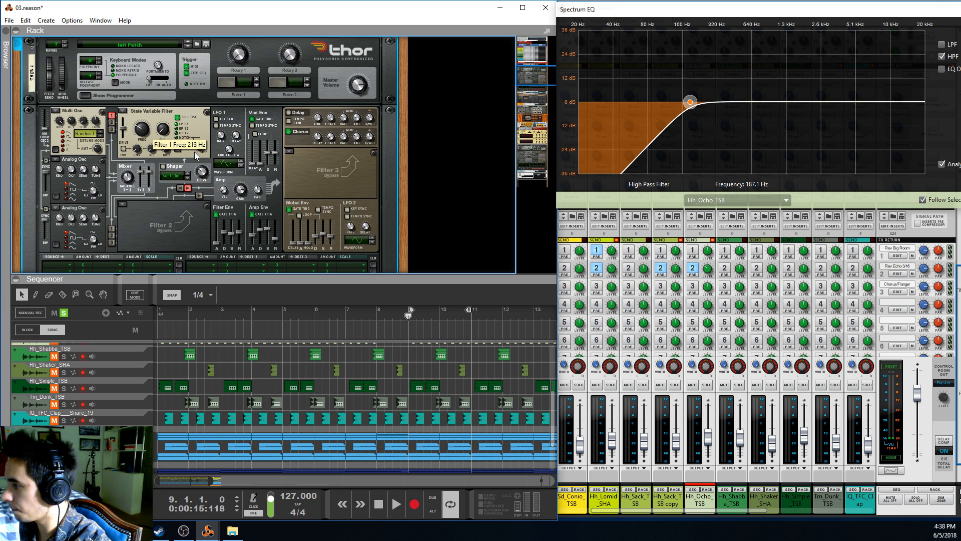
Play the loop from bar 9, select Thor 1 and examine its EQ curve in the Spectrum EQ window
left_click(411, 311)
key("space")
key("F2")
key("F2")
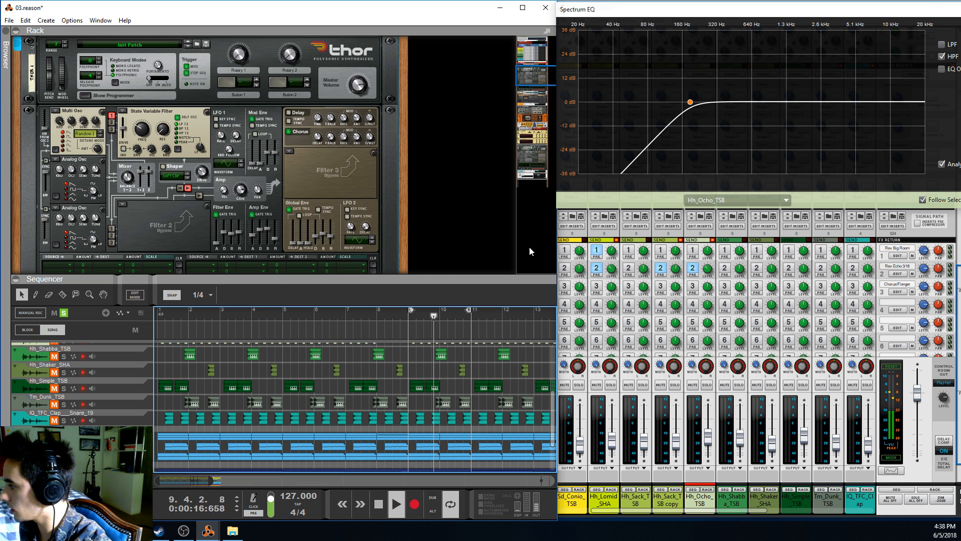
left_click(711, 200)
left_click(466, 235)
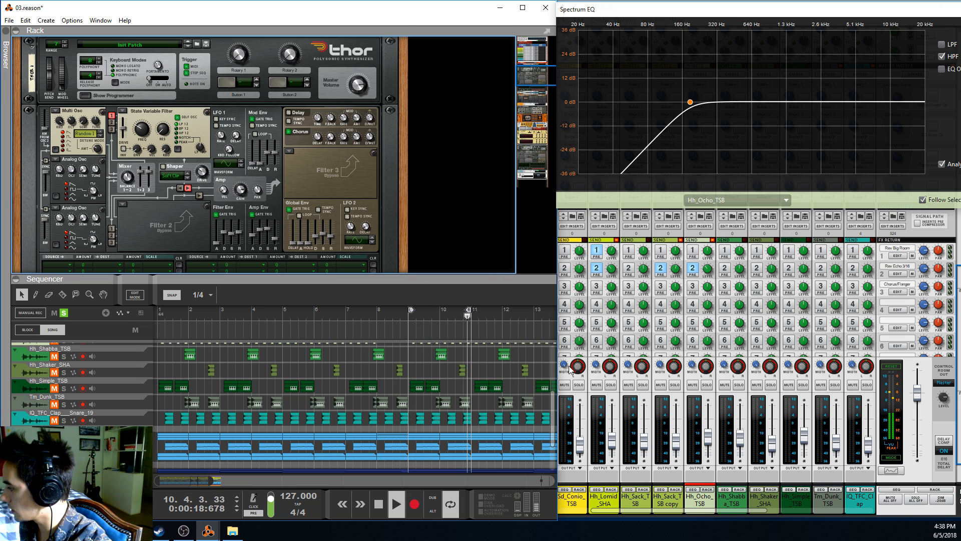
left_click(61, 469)
key("F2")
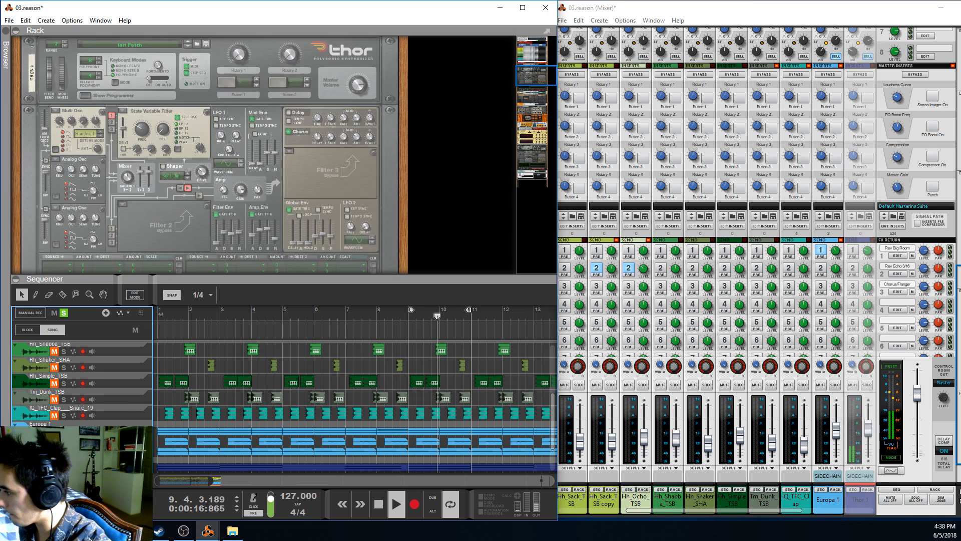
key("F2")
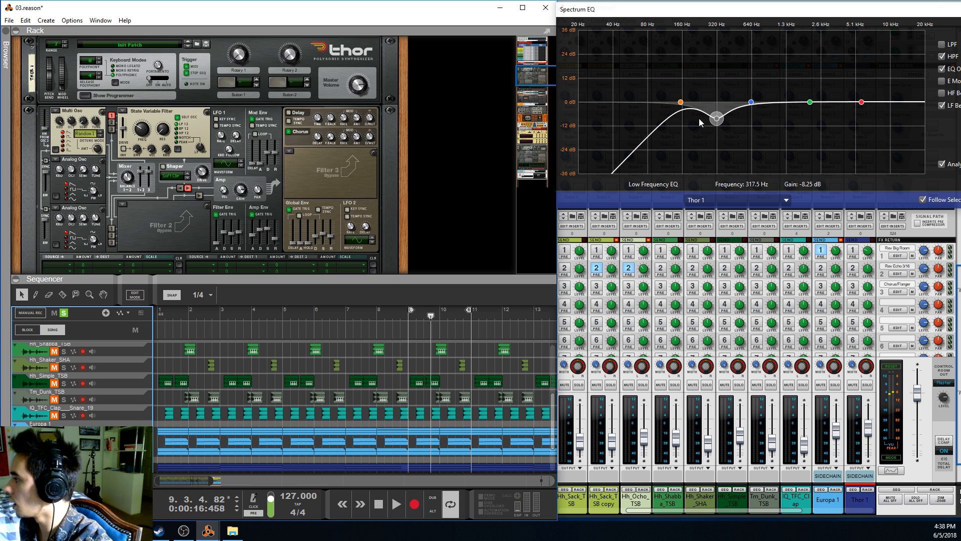
Check Thor 1's mix channel and unfold its players section to show the Scales & Chords player above the synth
scroll(287, 182, "up", 7)
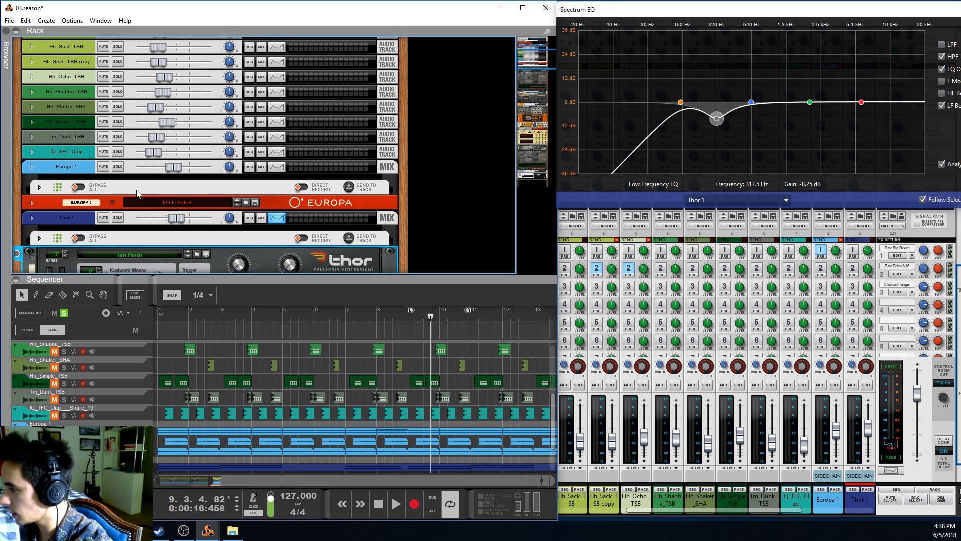
left_click(31, 219)
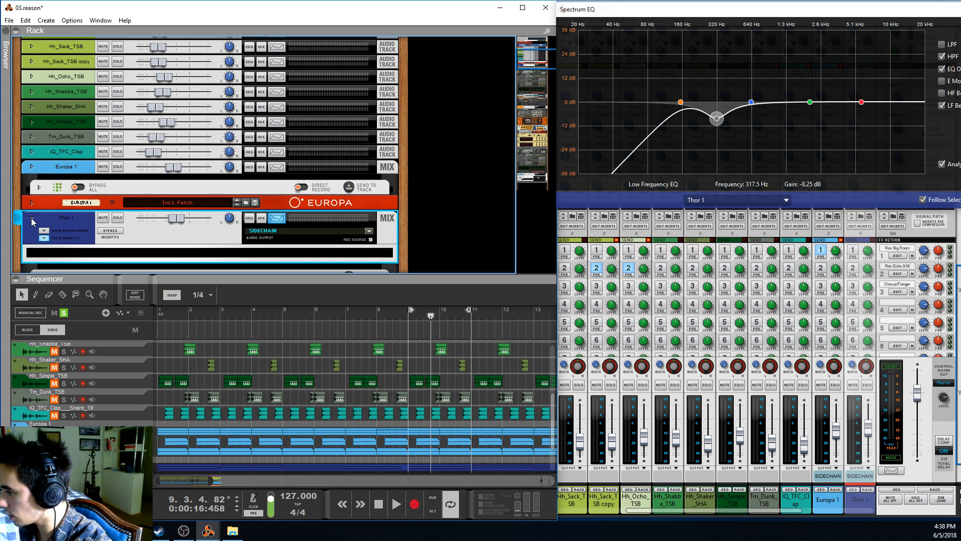
left_click(31, 219)
scroll(63, 229, "down", 3)
left_click(40, 148)
scroll(248, 168, "down", 3)
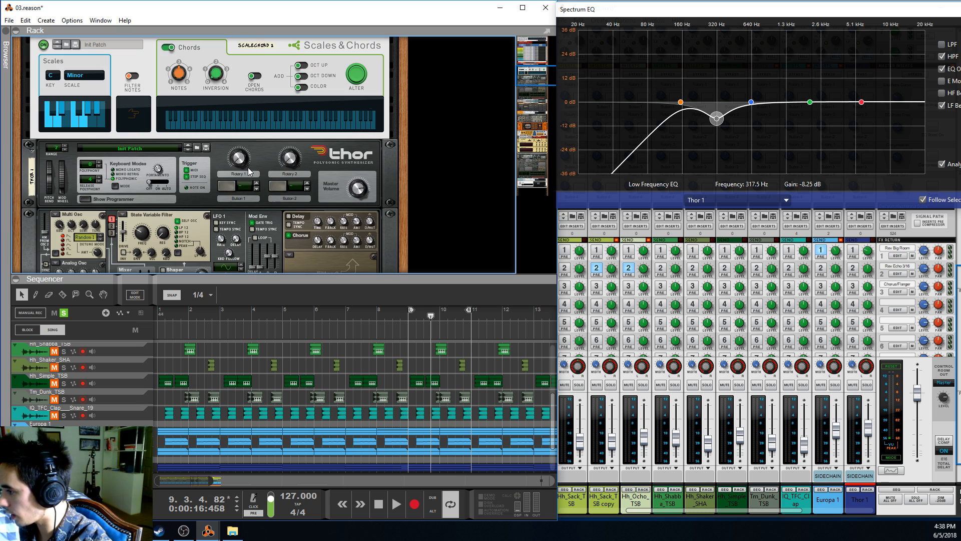
Play the loop from bar 9 to hear Thor 1 through the Scales & Chords player, and stop playback
left_click(410, 318)
key("space")
scroll(420, 358, "down", 3)
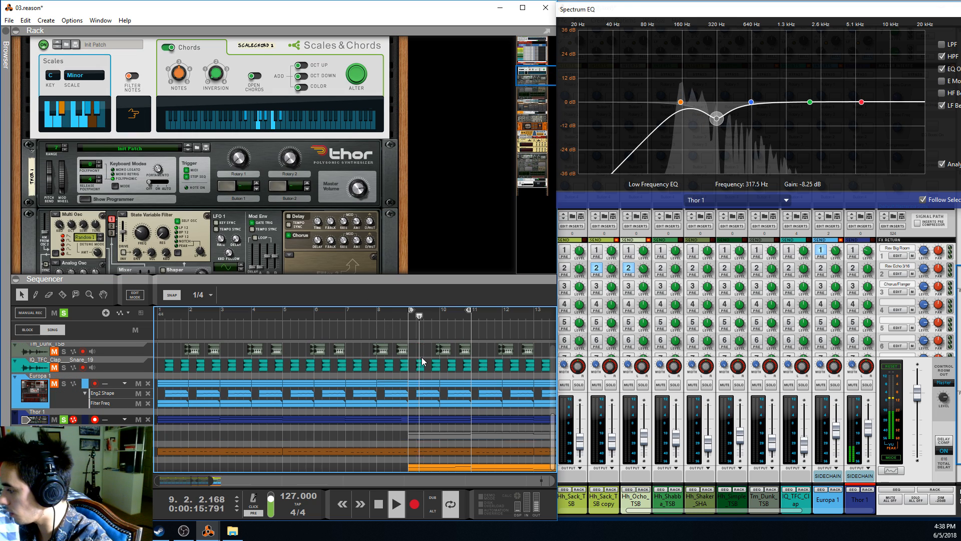
key("space")
scroll(443, 403, "up", 1)
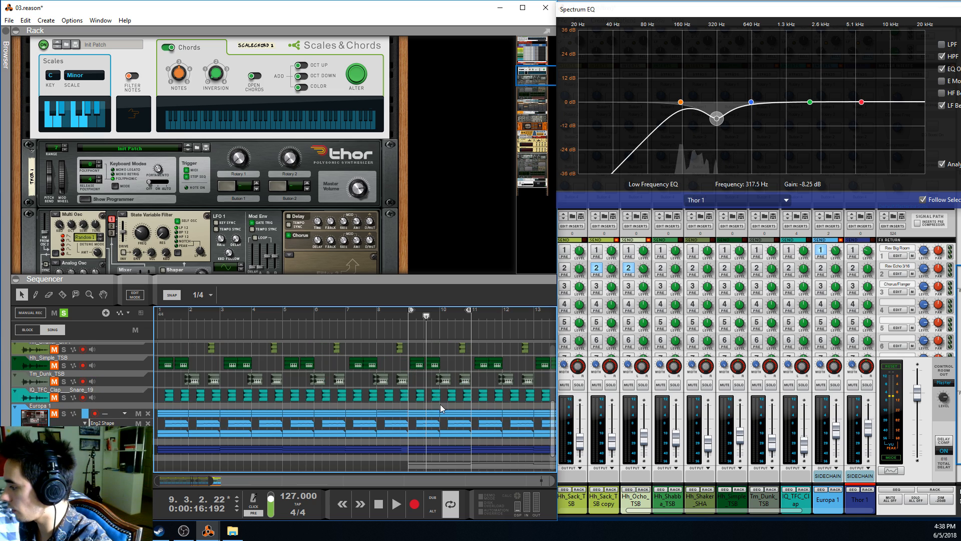
Switch the solo from Thor 1 to the SubTractor 1 copy track and return the playhead to bar 9
scroll(445, 395, "down", 1)
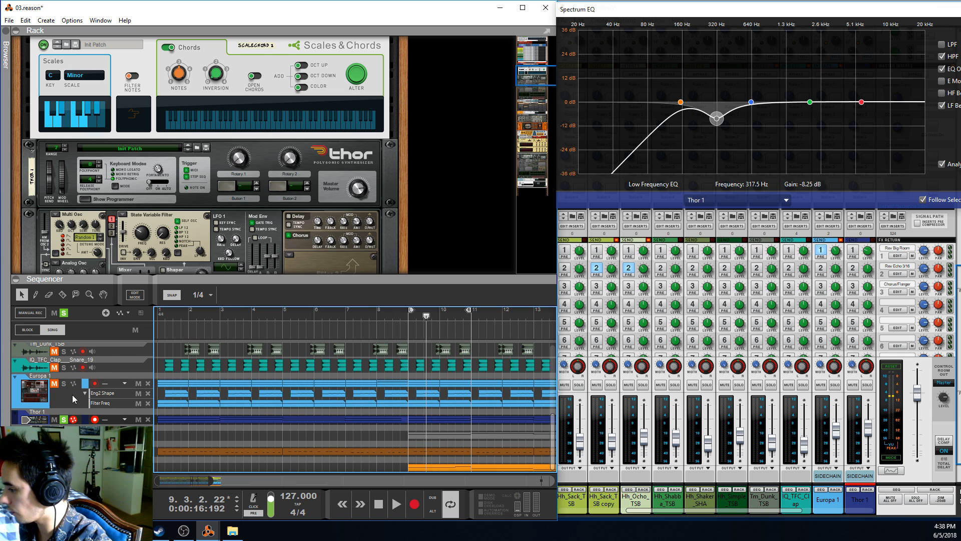
left_click(65, 420)
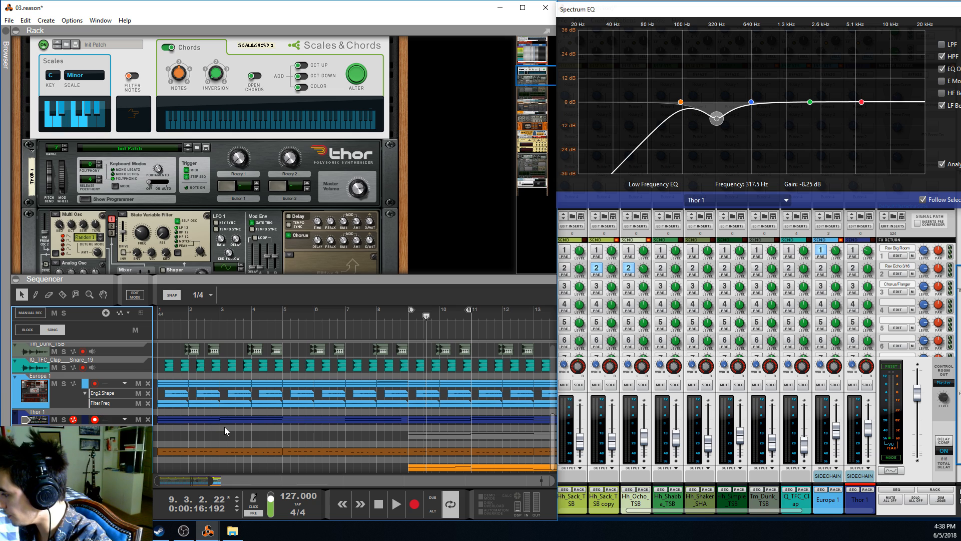
left_click(63, 436)
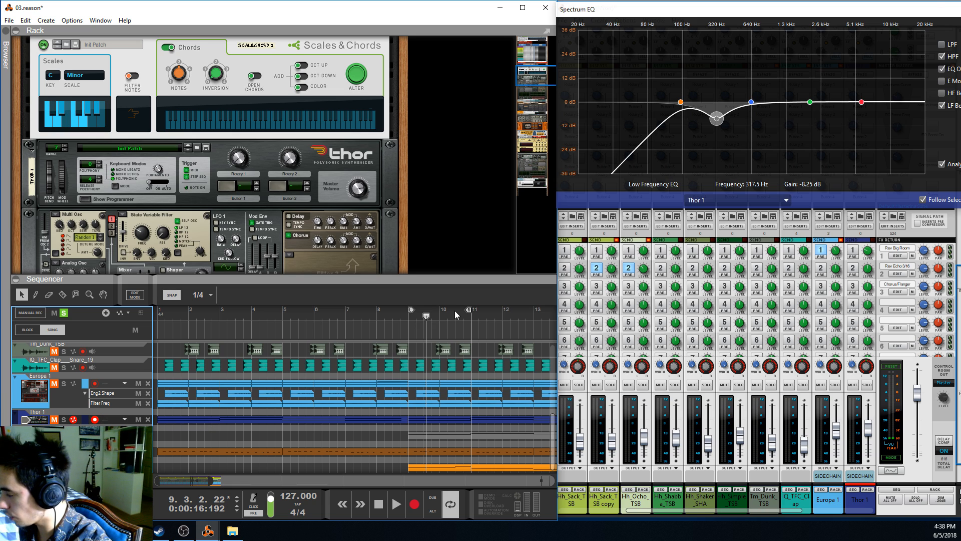
left_click(414, 319)
Fold Thor 1's players section and synth in the rack, and play the soloed SubTractor 1 copy part
scroll(93, 151, "up", 3)
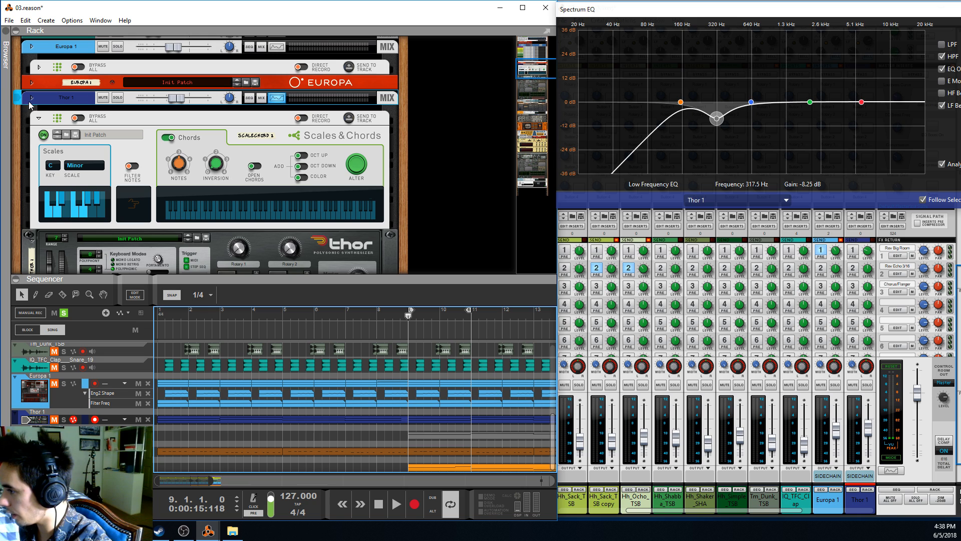
left_click(38, 119)
left_click(32, 137)
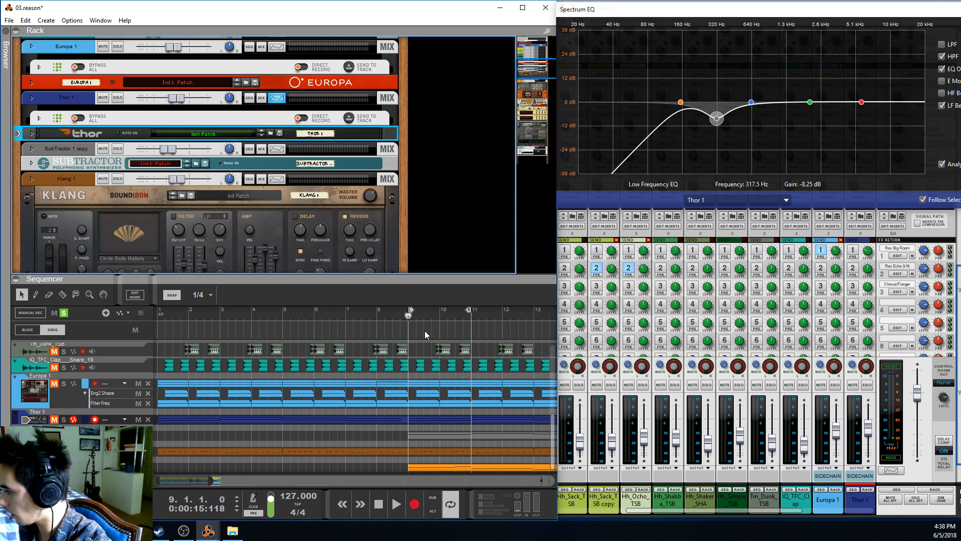
key("space")
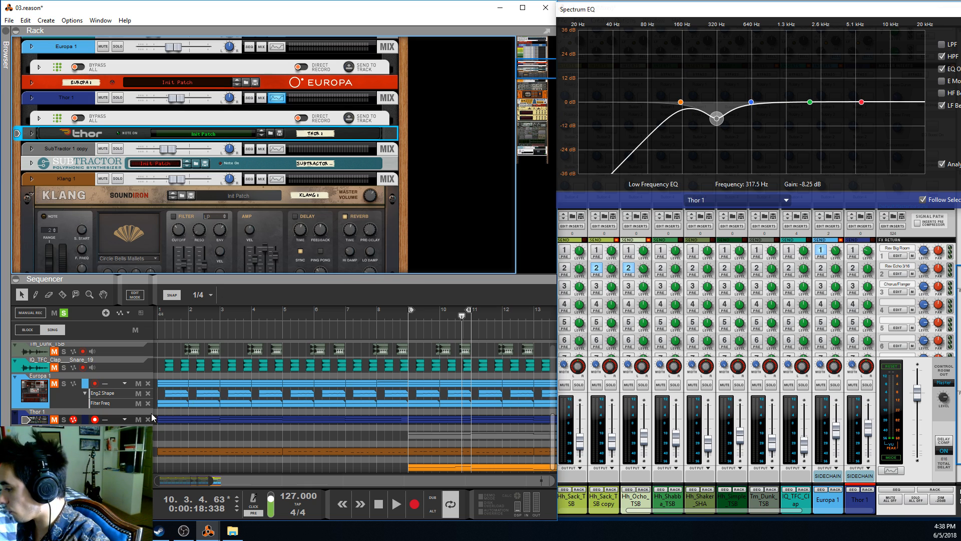
Switch the solo from SubTractor 1 copy to Klang 1 and play the loop from bar 9 with the Klang instrument in view
left_click(64, 451)
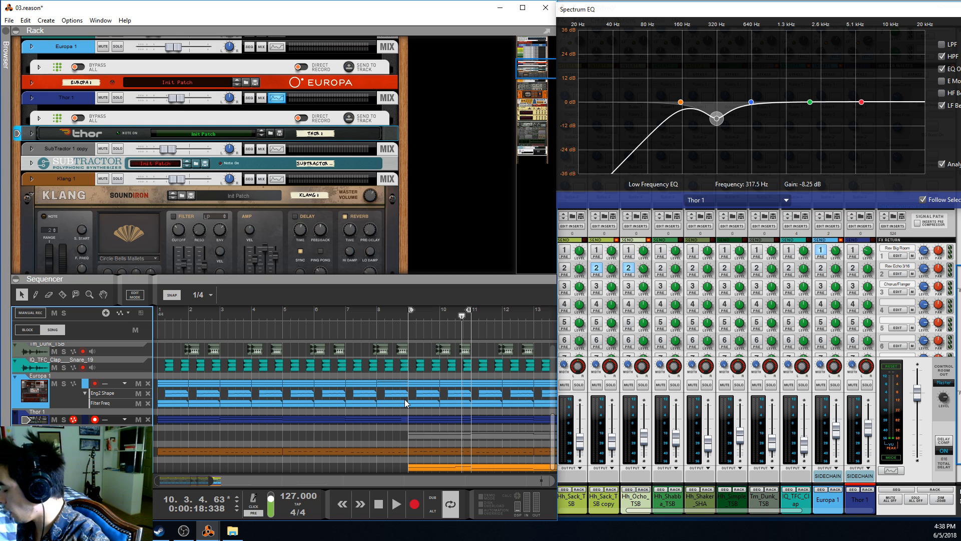
left_click(735, 504)
left_click_drag(736, 511, 809, 512)
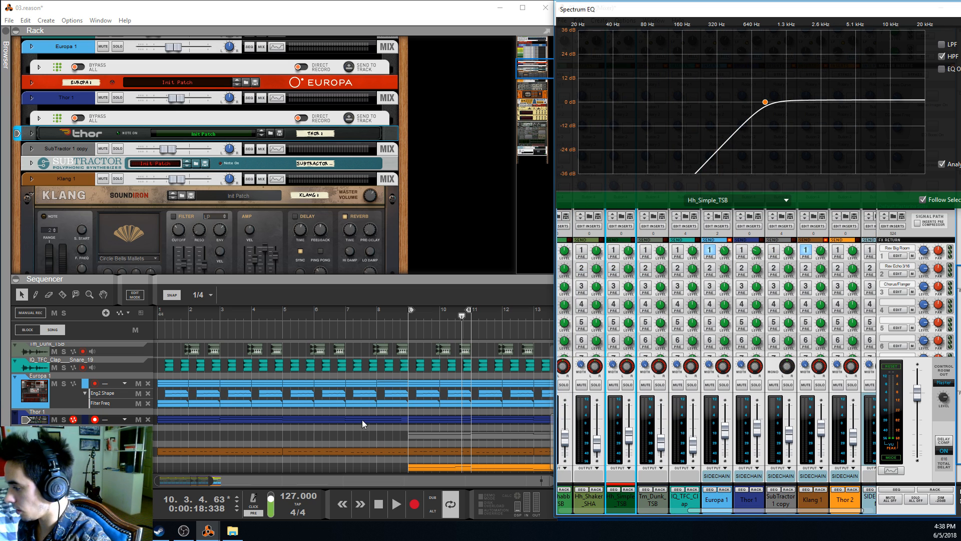
left_click(392, 437)
left_click(409, 315)
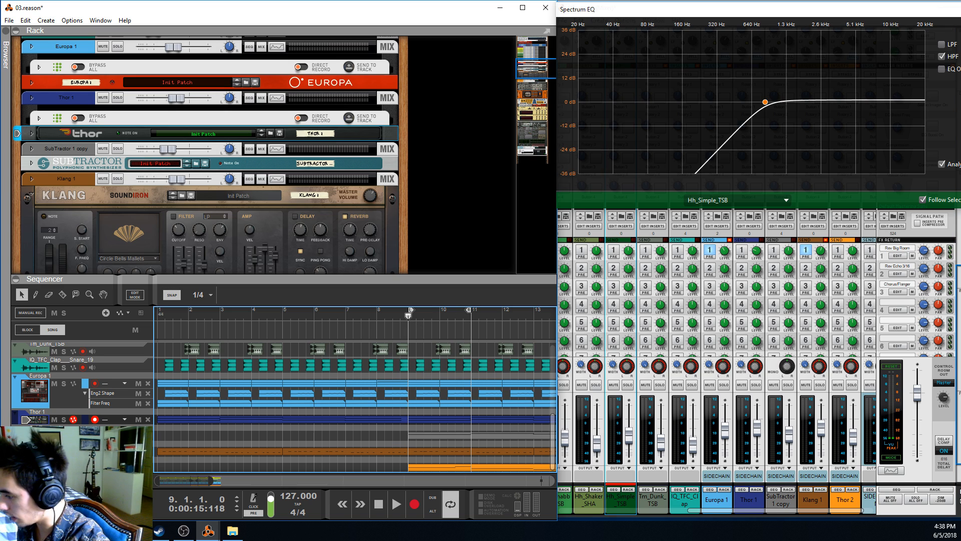
left_click(63, 452)
key("space")
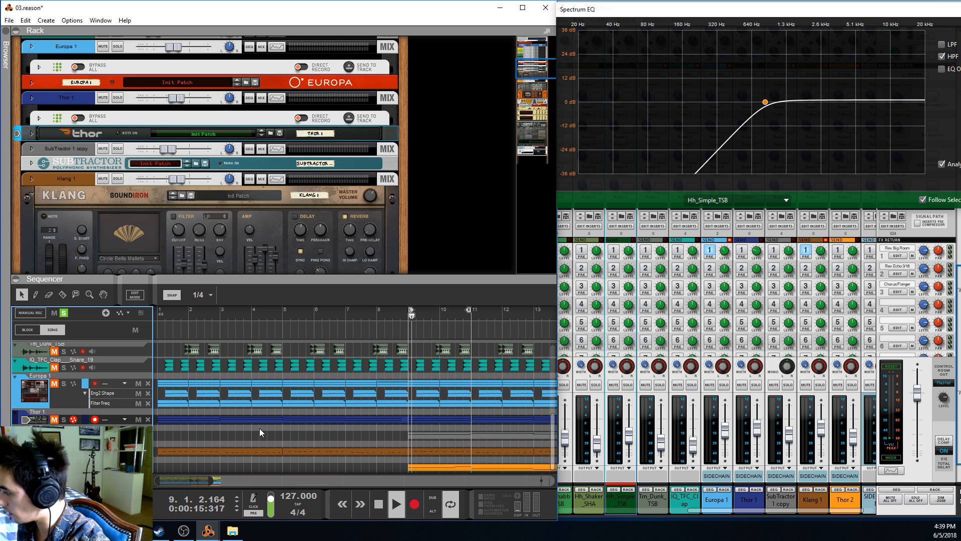
scroll(135, 223, "down", 2)
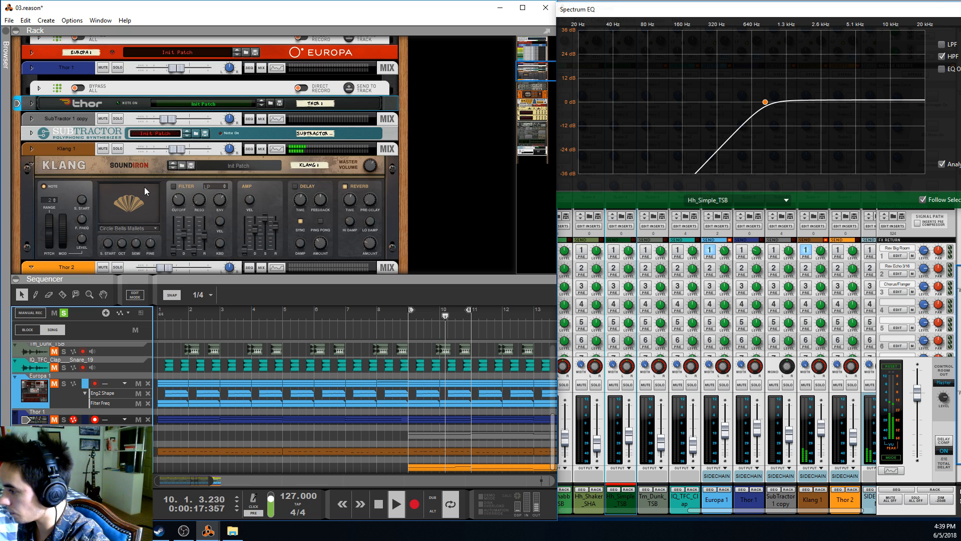
scroll(143, 188, "down", 4)
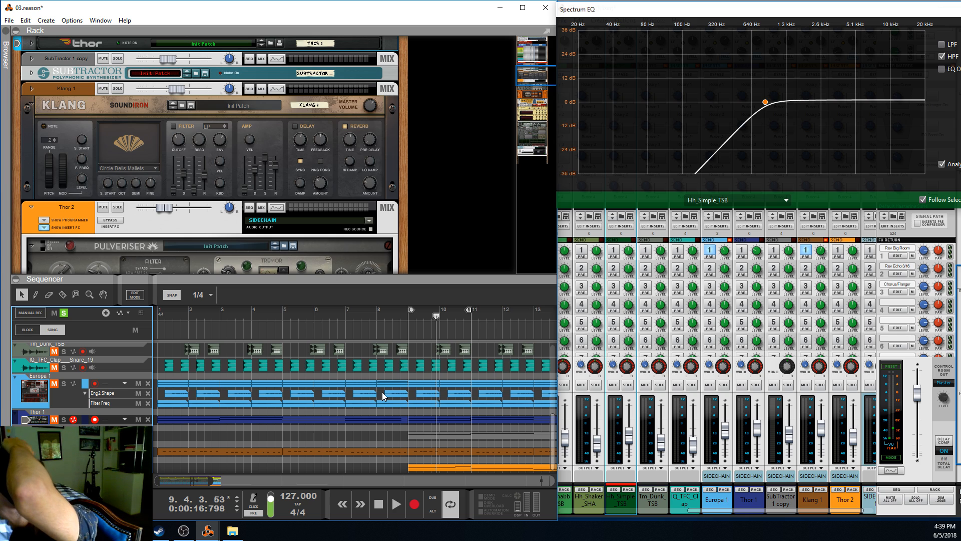
Return the playhead to bar 9, select Klang 1 and inspect its high pass filter frequency in the Spectrum EQ
left_click(438, 314)
left_click(411, 313)
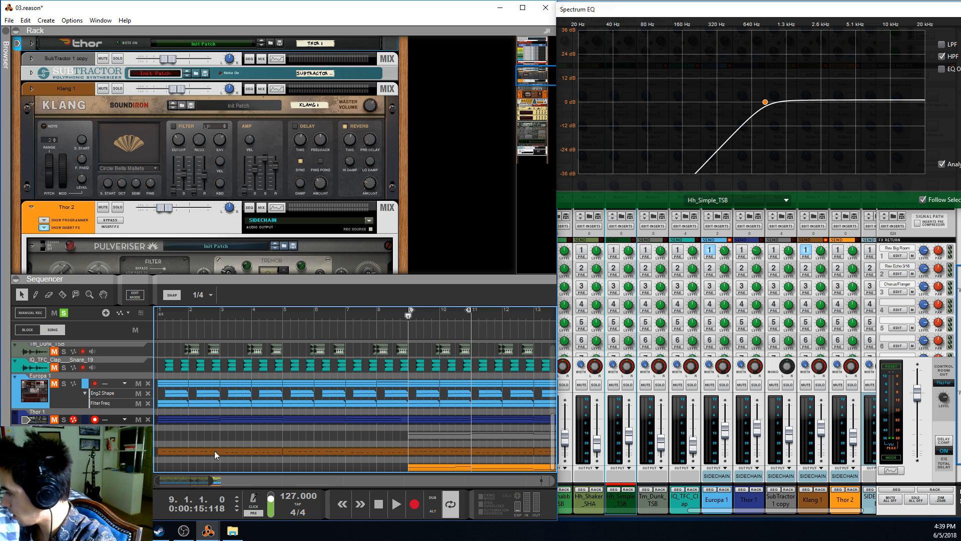
left_click(35, 449)
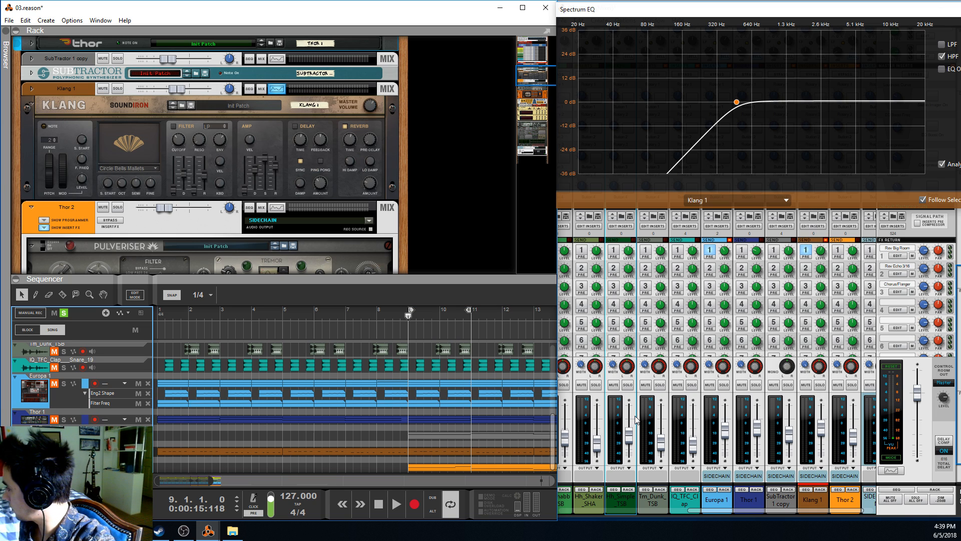
key("F2")
key("F2")
mouse_move(736, 103)
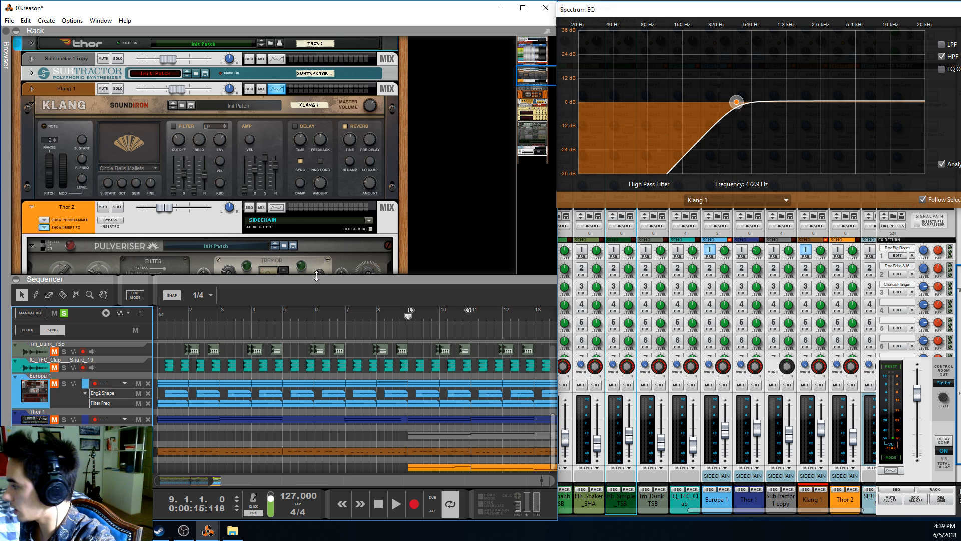
Select Thor 2's mix channel in the rack and look over its Pulveriser and Audiomatic insert effects
left_click(45, 211)
scroll(69, 213, "down", 6)
scroll(105, 195, "up", 2)
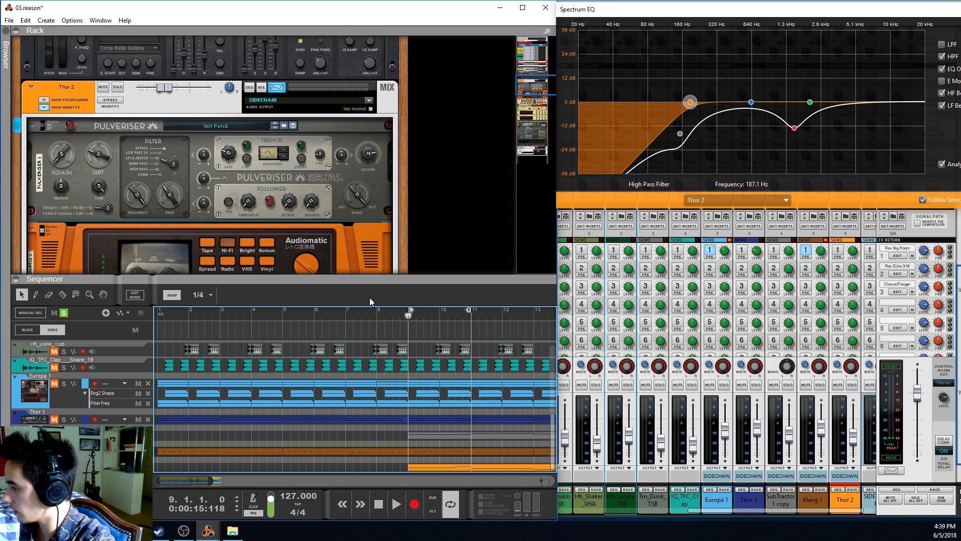
scroll(209, 176, "down", 2)
scroll(209, 177, "down", 2)
scroll(202, 167, "up", 15)
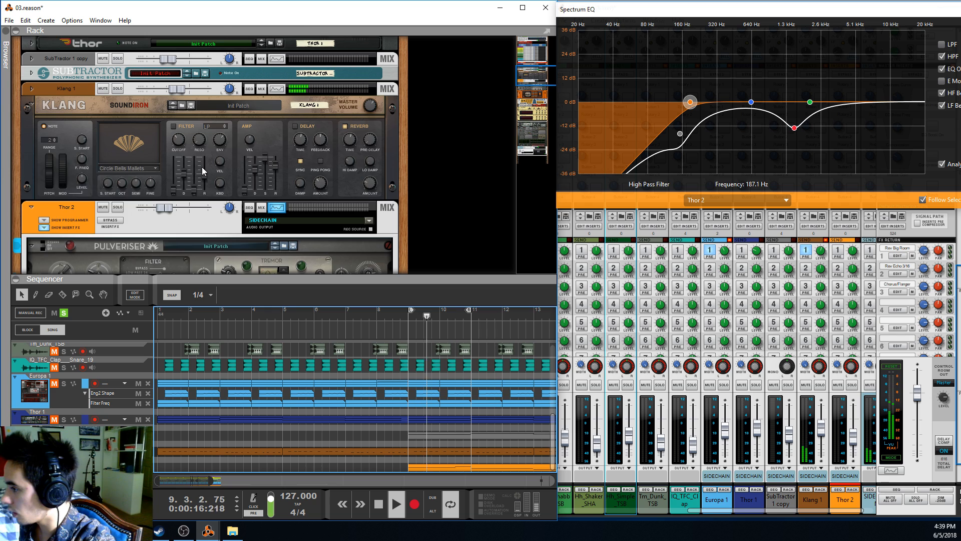
Solo Klang 1's mix channel, unfold its insert effects and check the Stereo Imager's High Width value
left_click(117, 208)
left_click(31, 208)
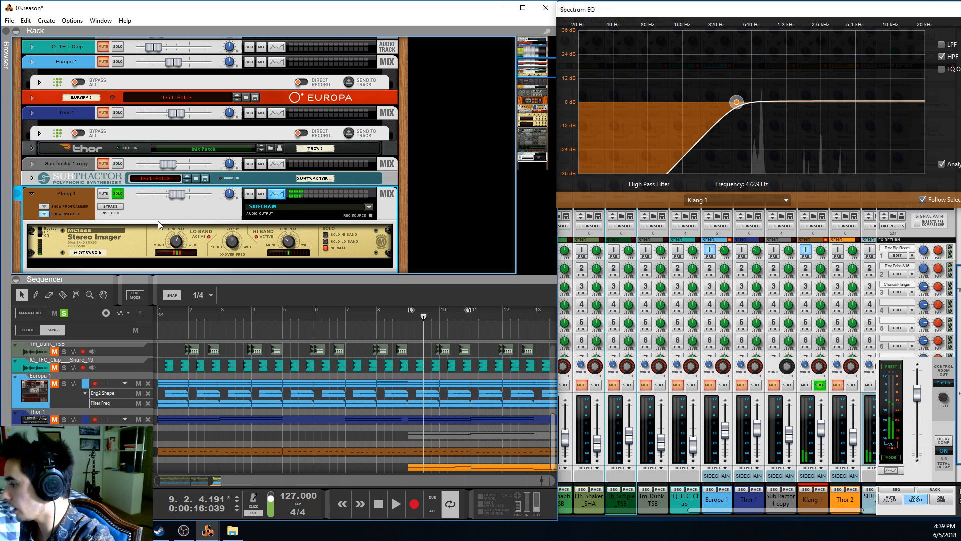
left_click(141, 250)
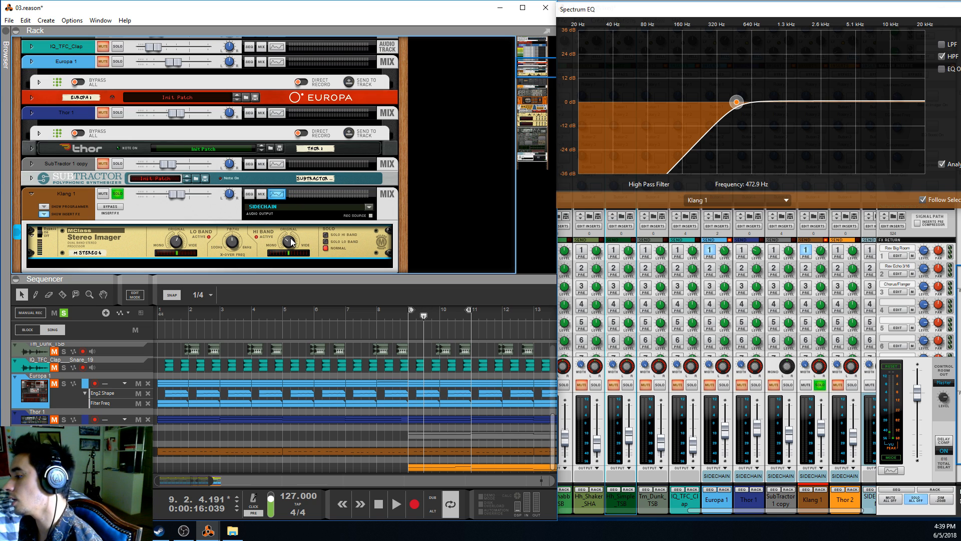
mouse_move(291, 242)
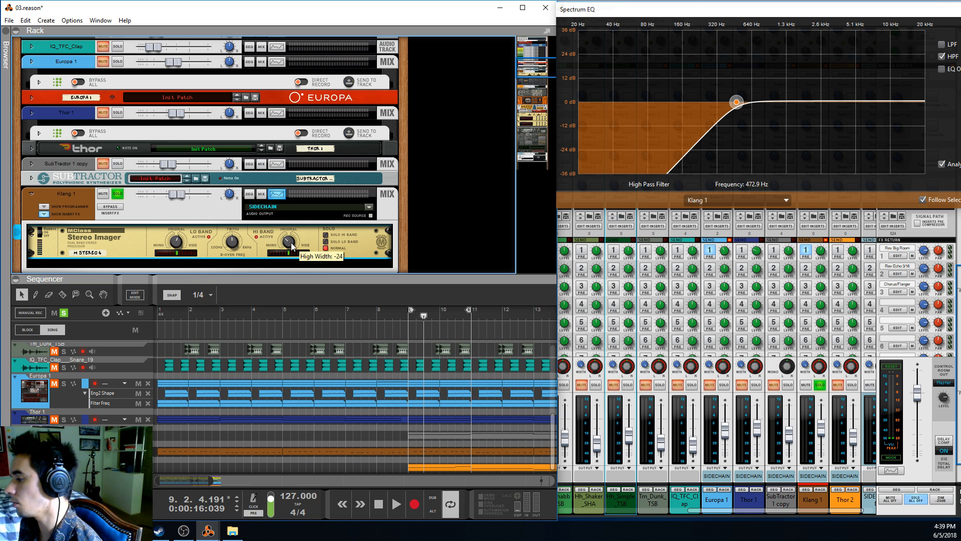
Return the playhead to bar 9 and adjust the split between rack and sequencer so the whole Stereo Imager stays in view
left_click(406, 321)
left_click_drag(438, 276, 440, 204)
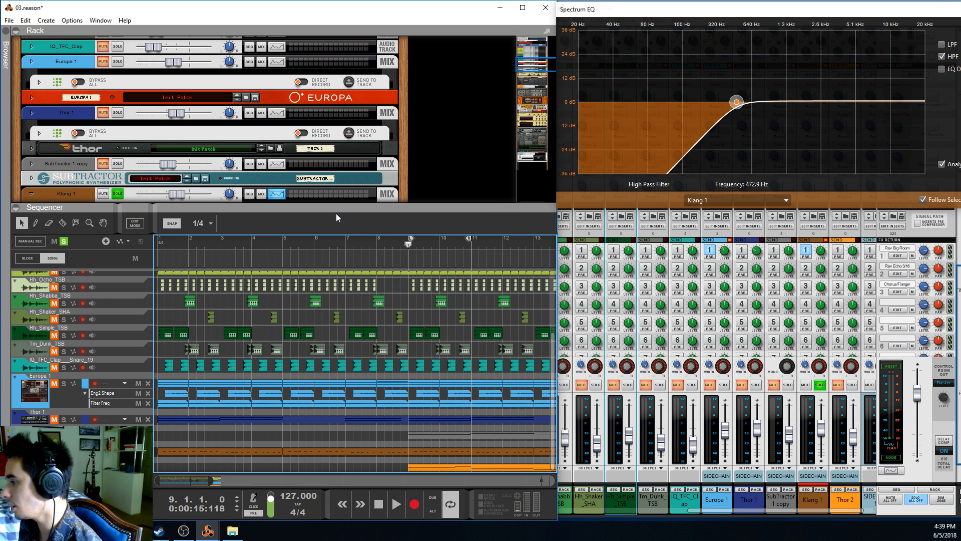
left_click_drag(338, 206, 359, 288)
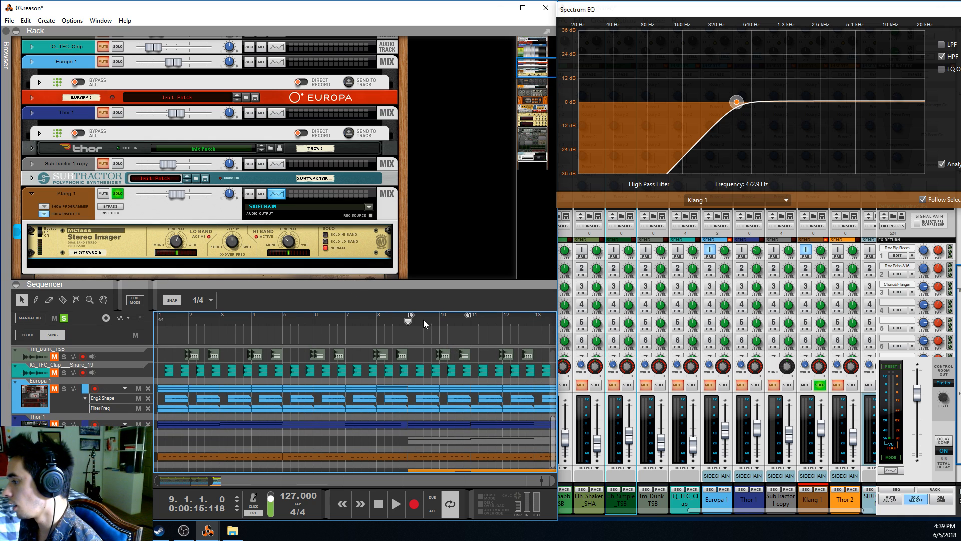
scroll(419, 393, "down", 1)
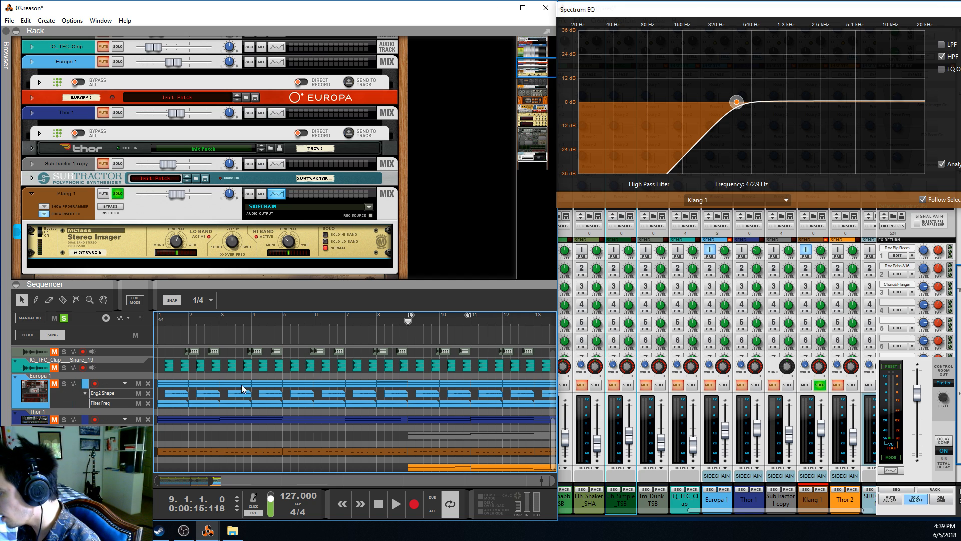
Select and solo Europa 1 together with Klang 1, and play the loop from bar 9
left_click(71, 394)
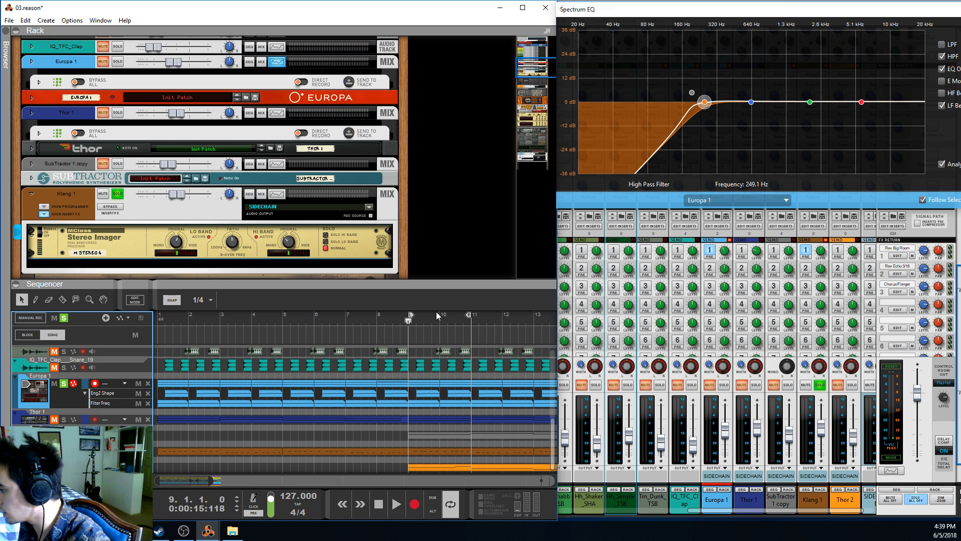
key("space")
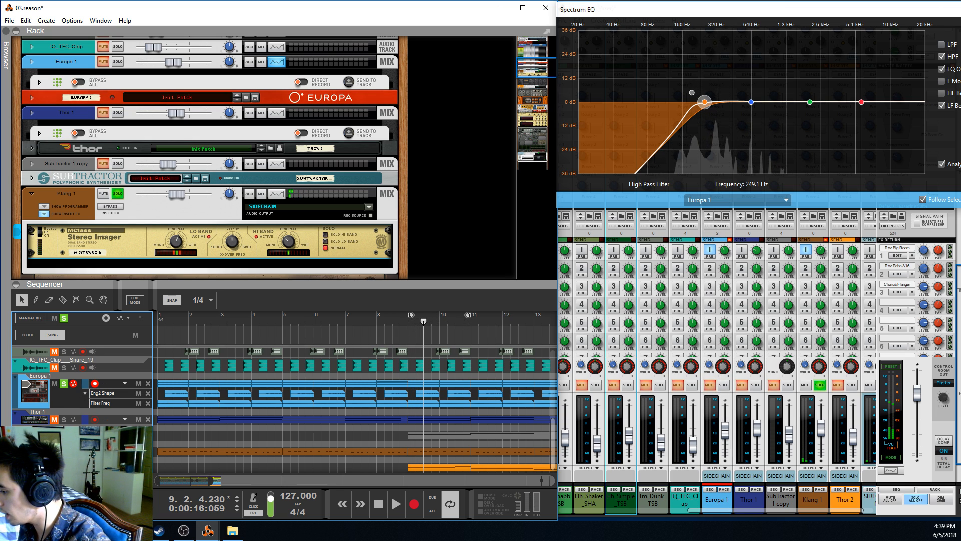
left_click(410, 322)
key("space")
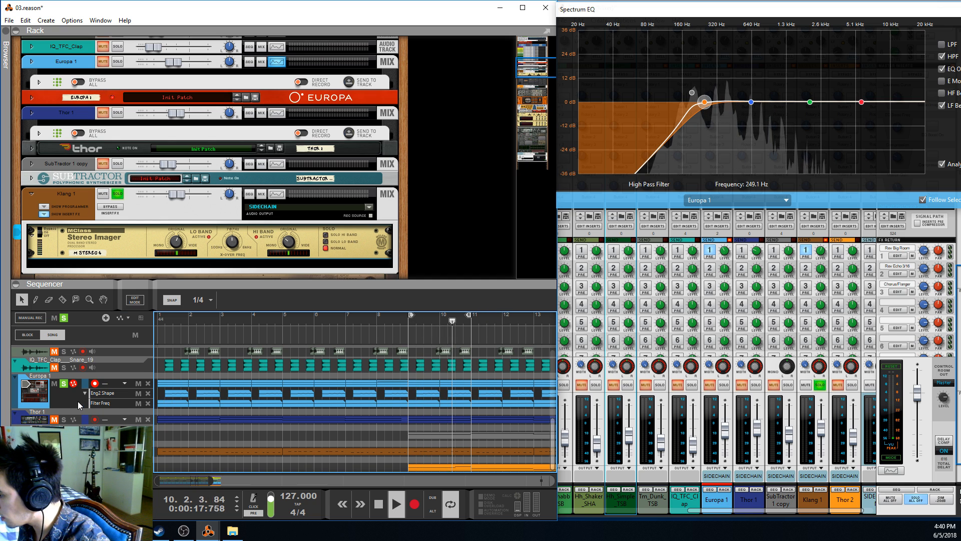
Unsolo Klang 1 and switch the Spectrum EQ to the Master Section while the loop plays
left_click(117, 194)
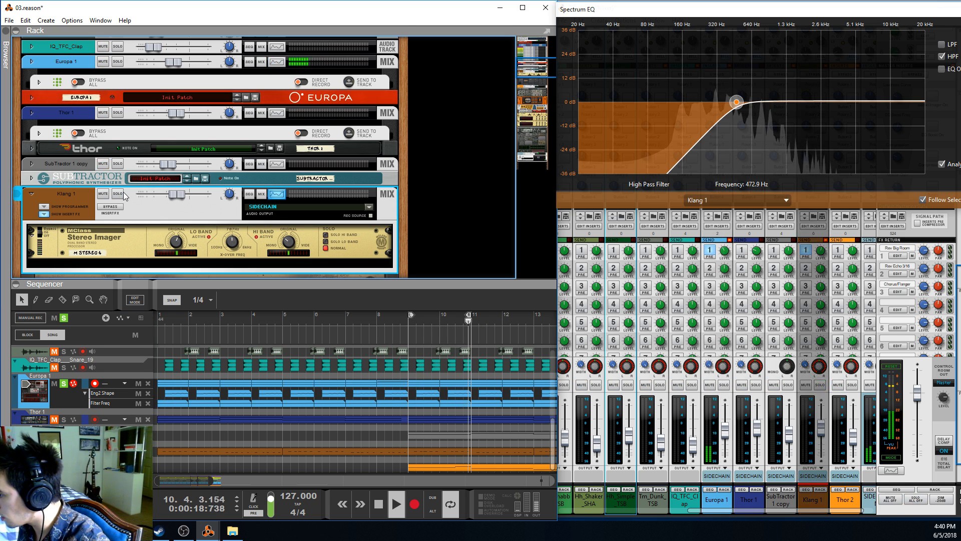
left_click(747, 199)
left_click(730, 210)
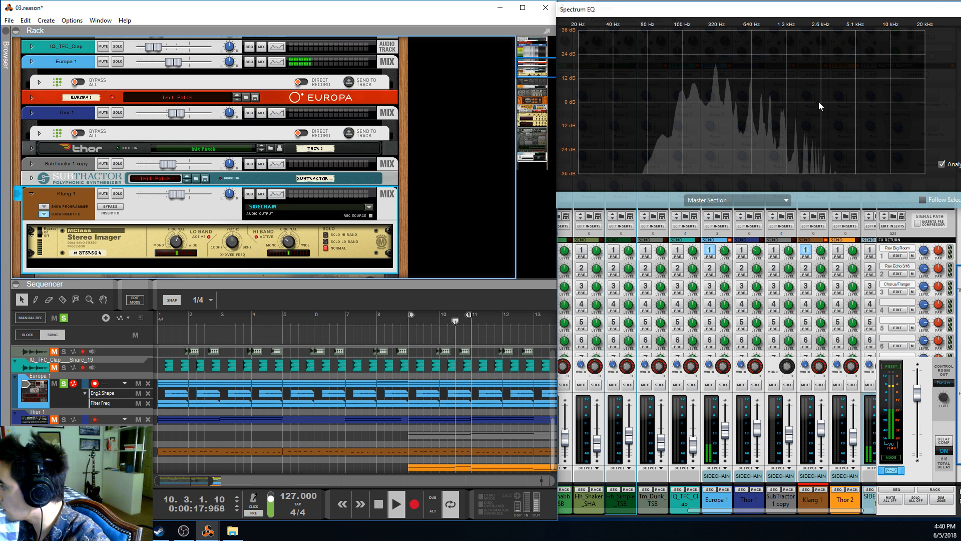
key("space")
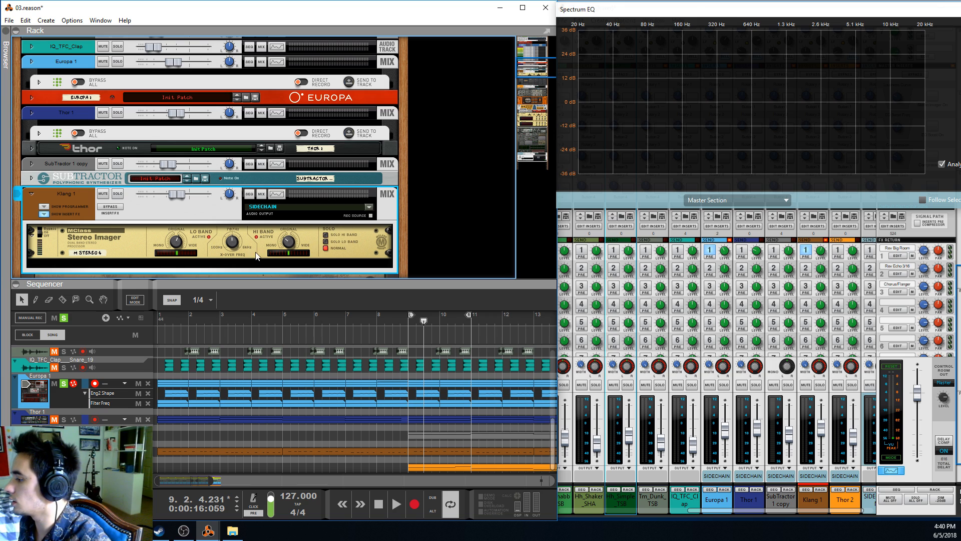
Select Klang 1's Stereo Imager and play the loop briefly from bar 9
left_click(236, 246)
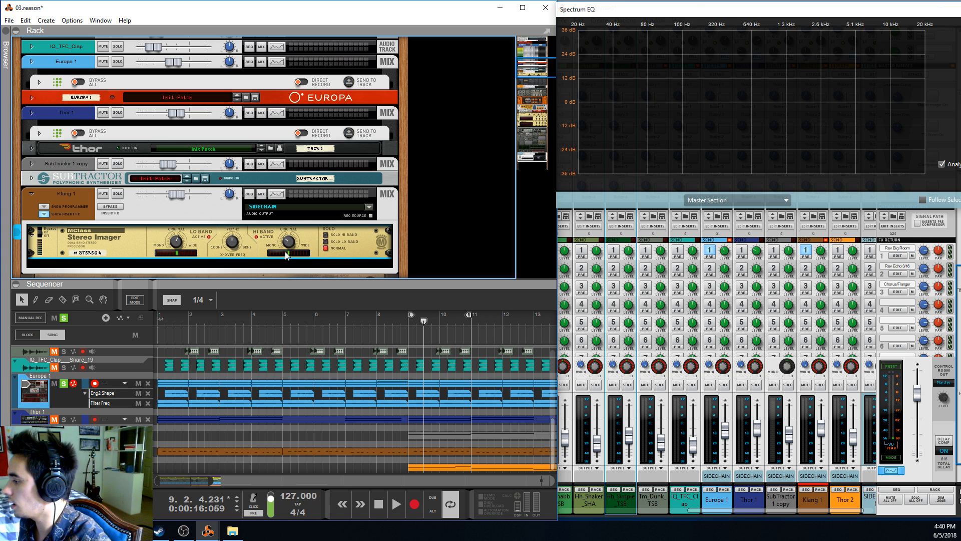
left_click(409, 326)
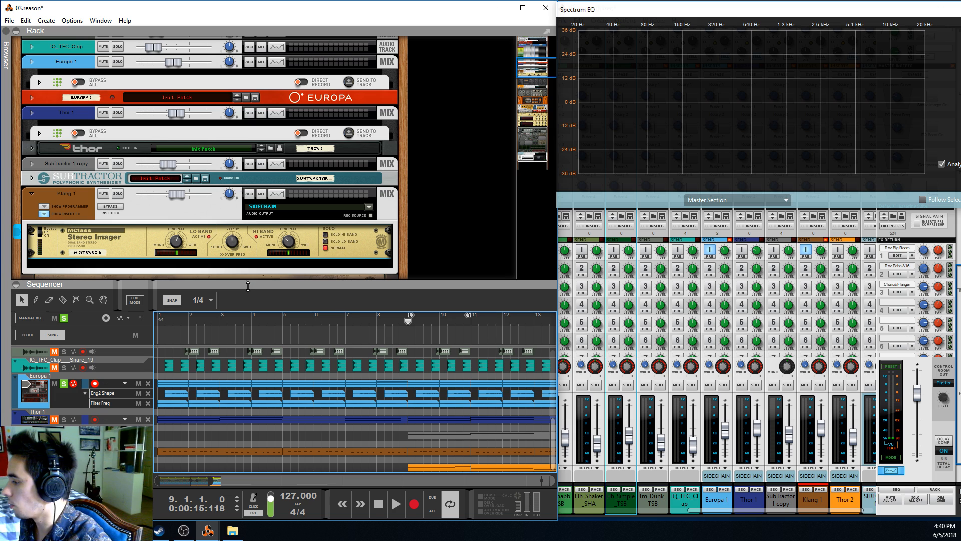
key("space")
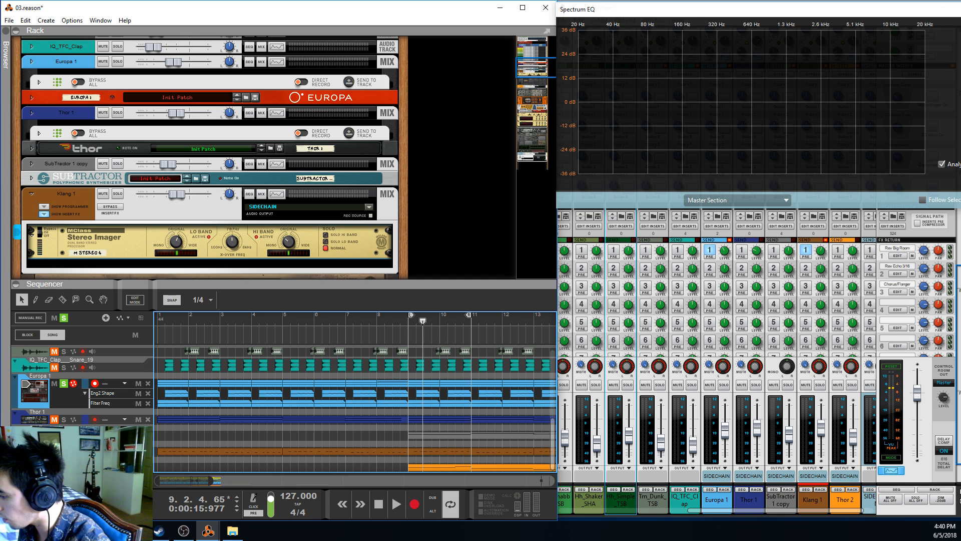
Clear all track solos, solo only Thor 2, and play the loop from bar 9
left_click(64, 441)
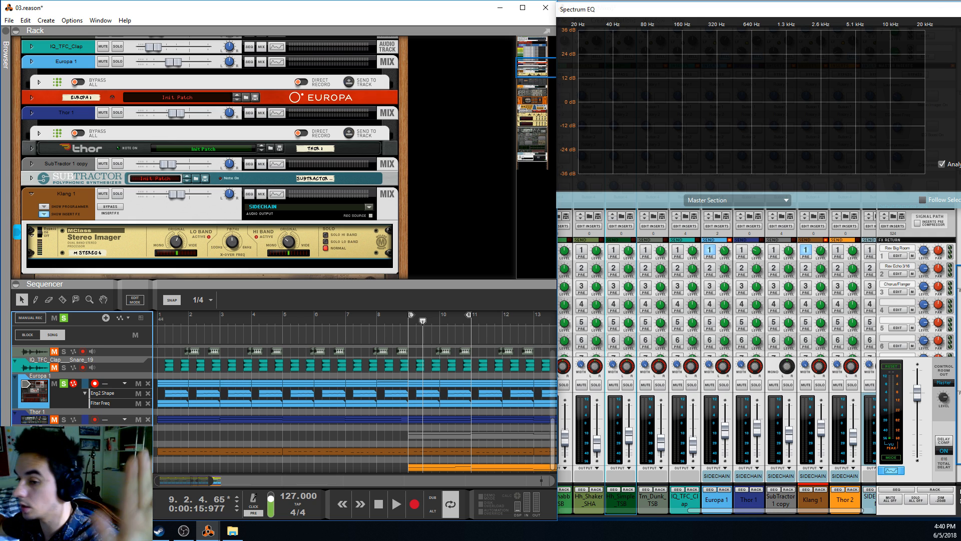
left_click(344, 434)
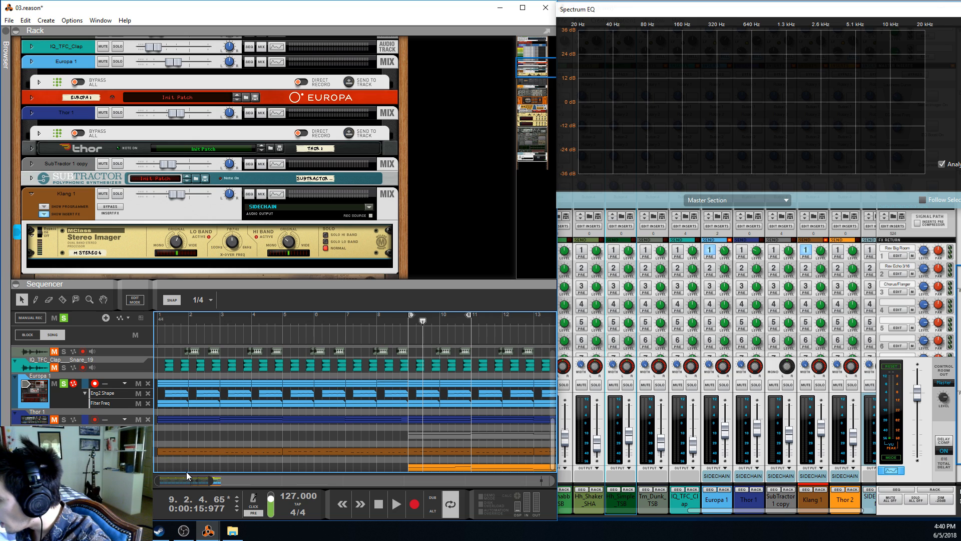
left_click(63, 451)
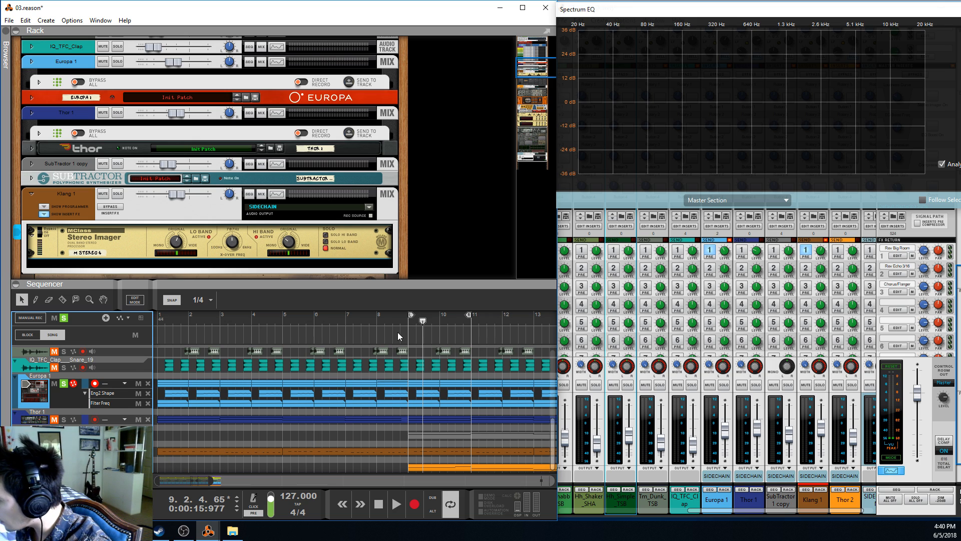
left_click(66, 319)
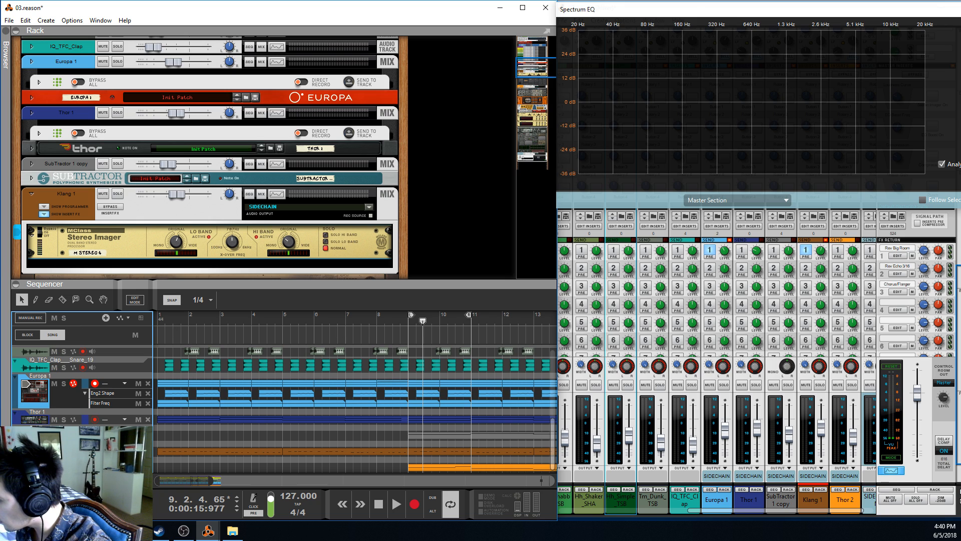
left_click(64, 451)
left_click(406, 329)
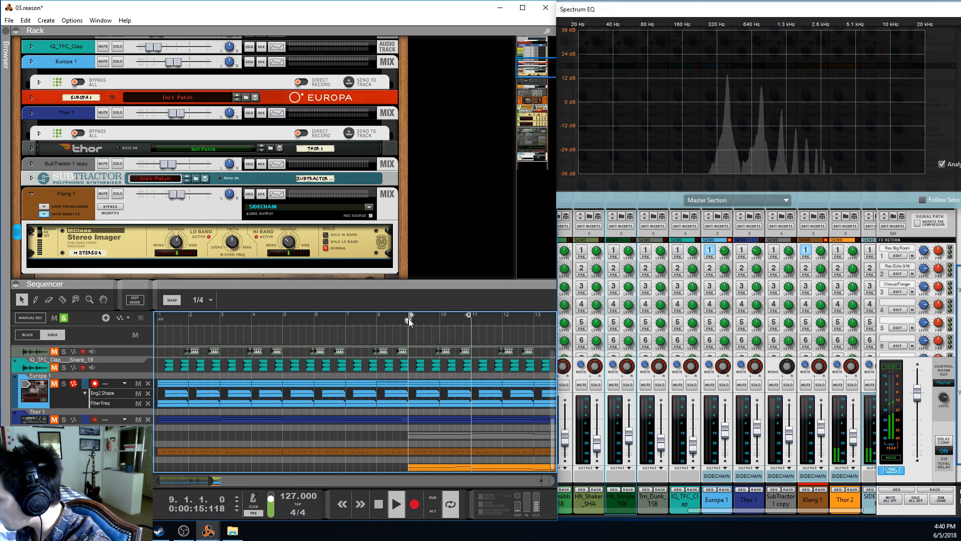
Fold Klang 1's mix channel, the Klang device and Thor 2's mix channel in the rack
scroll(239, 221, "down", 2)
left_click(26, 135)
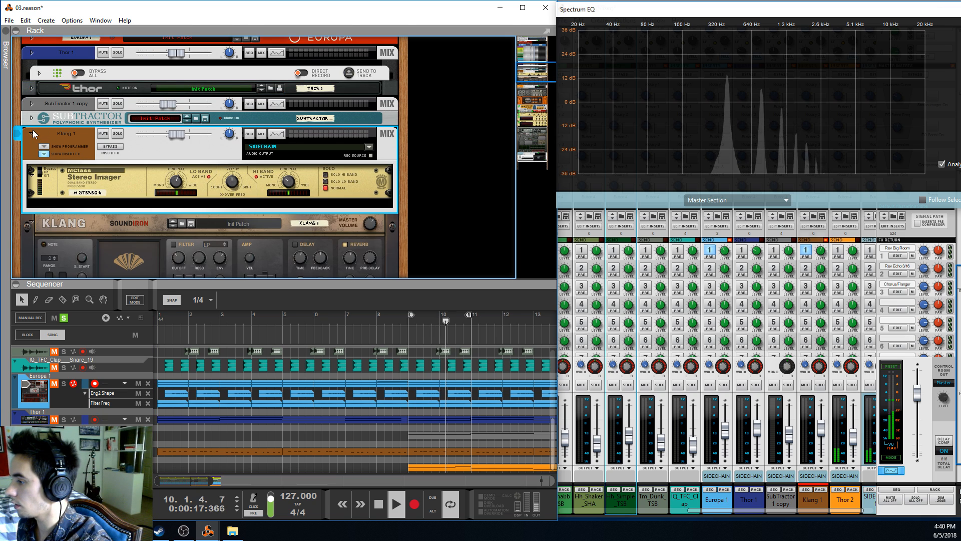
left_click(32, 135)
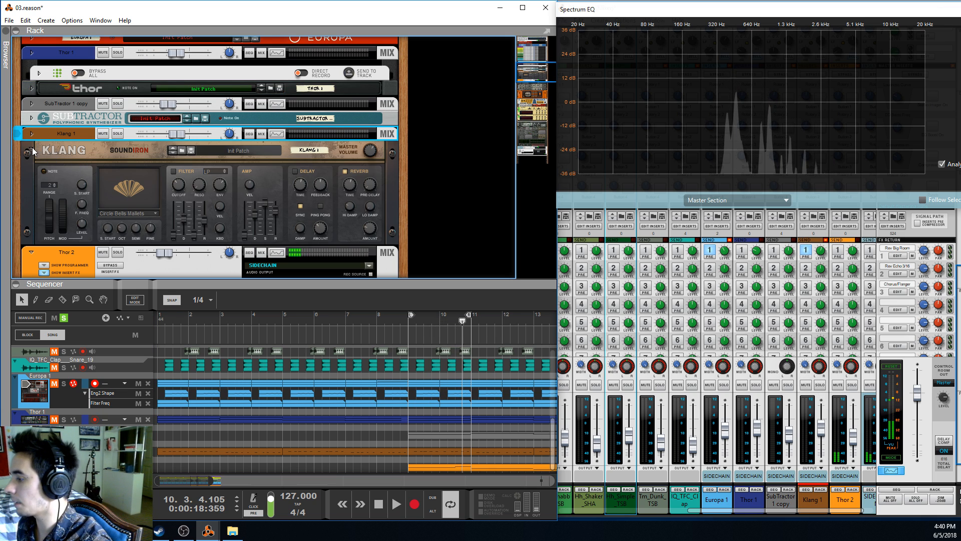
left_click(31, 149)
scroll(163, 236, "down", 3)
left_click(31, 73)
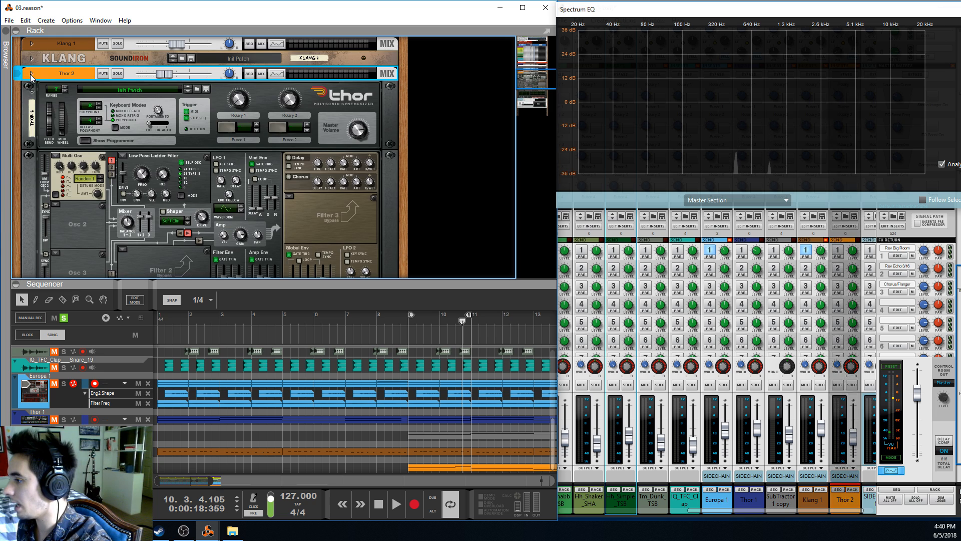
Examine the Thor 2 synth's Multi Oscillator and Low Pass Ladder Filter settings, including the filter envelope amount
left_click(32, 91)
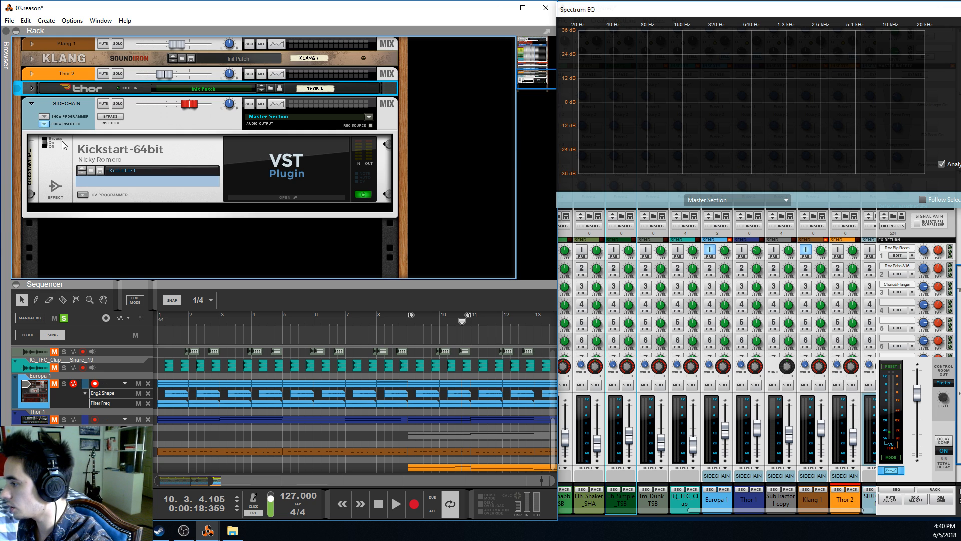
left_click(31, 88)
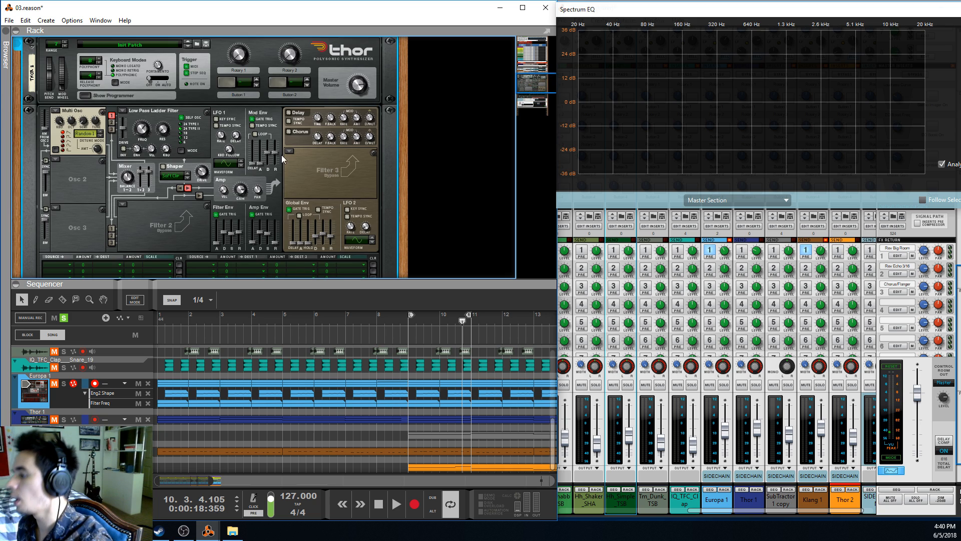
scroll(76, 140, "up", 3)
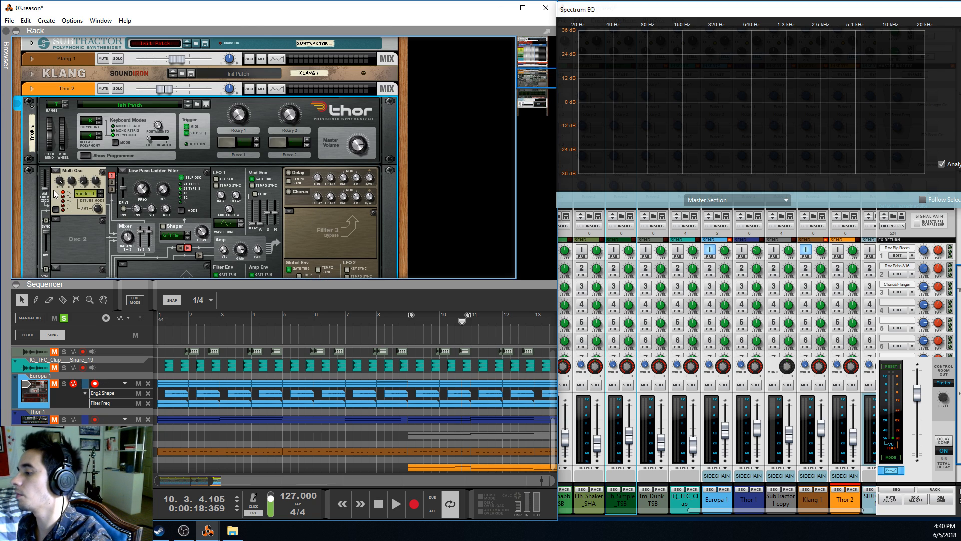
mouse_move(97, 212)
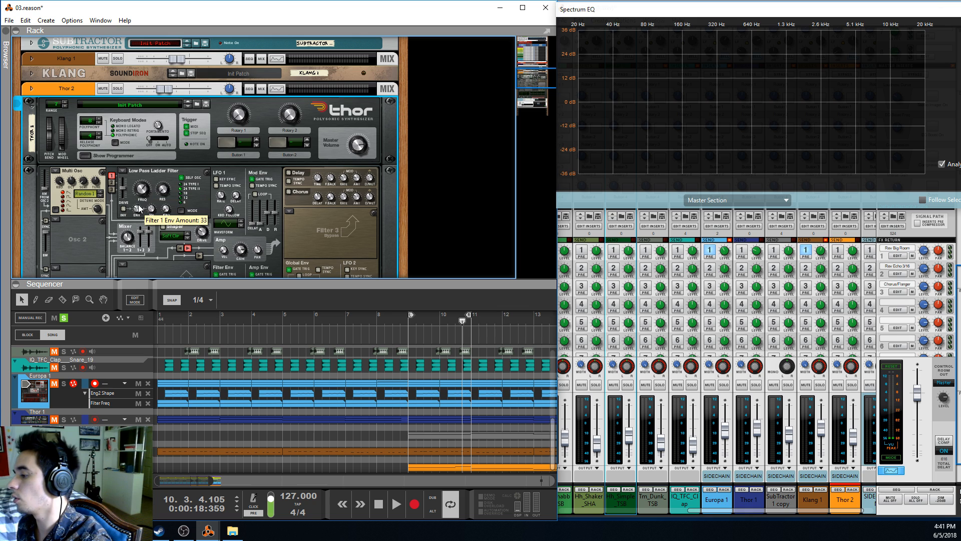
scroll(143, 190, "up", 2)
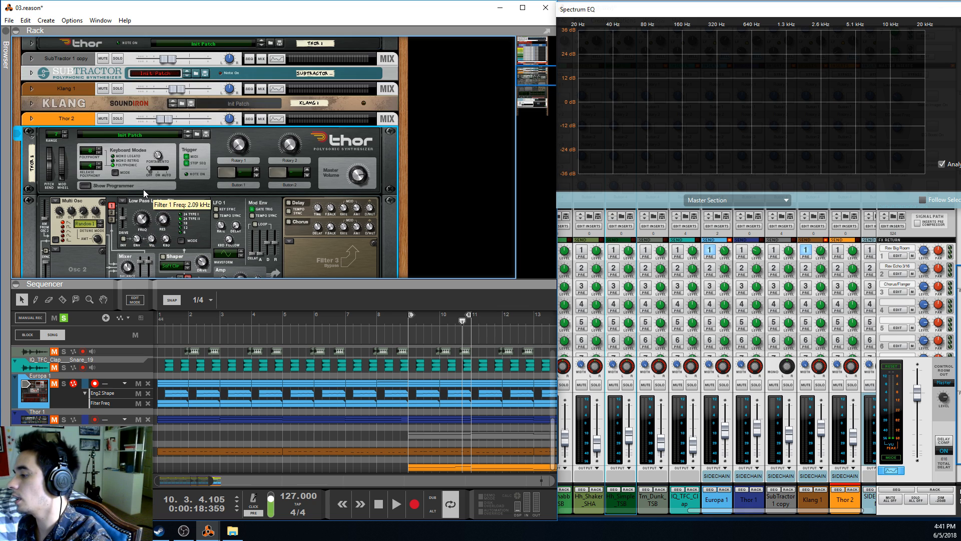
Unfold Thor 2's mix channel and look over its Pulveriser, Audiomatic, Scream 4 and ECF-42 insert effects
left_click(32, 119)
left_click(332, 91)
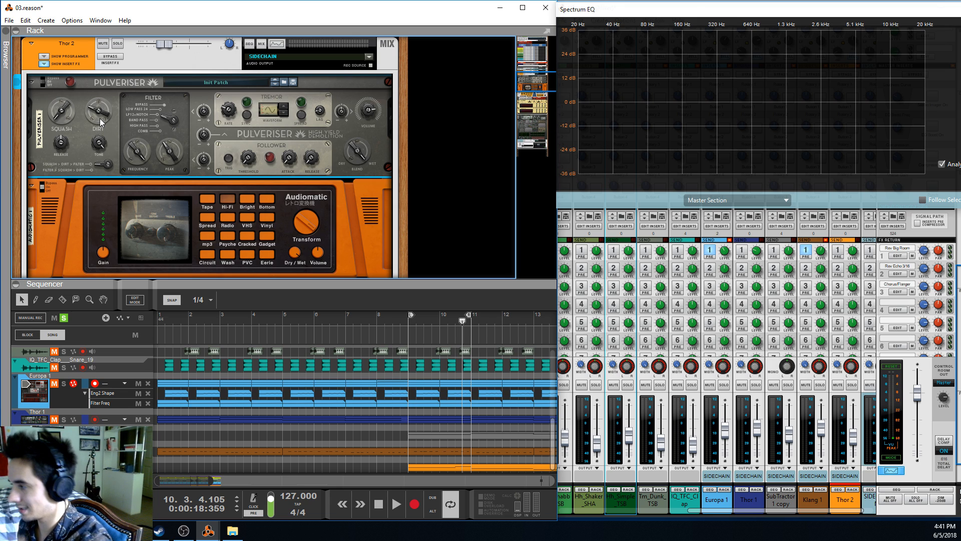
mouse_move(97, 118)
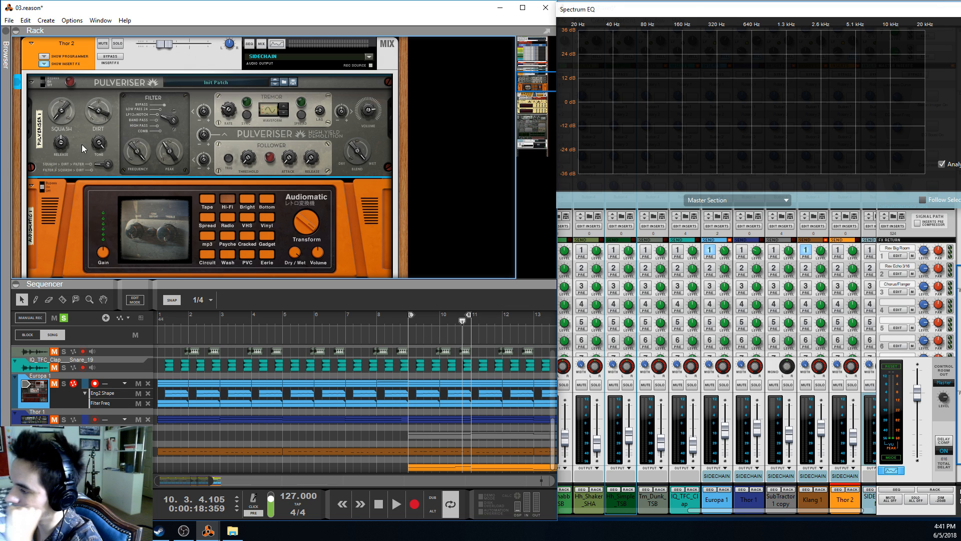
scroll(77, 211, "down", 2)
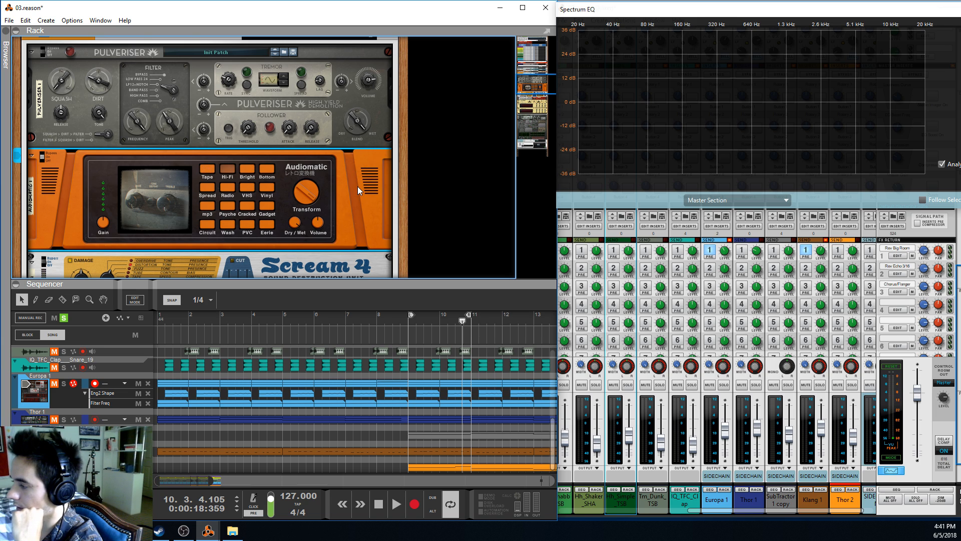
scroll(358, 186, "down", 3)
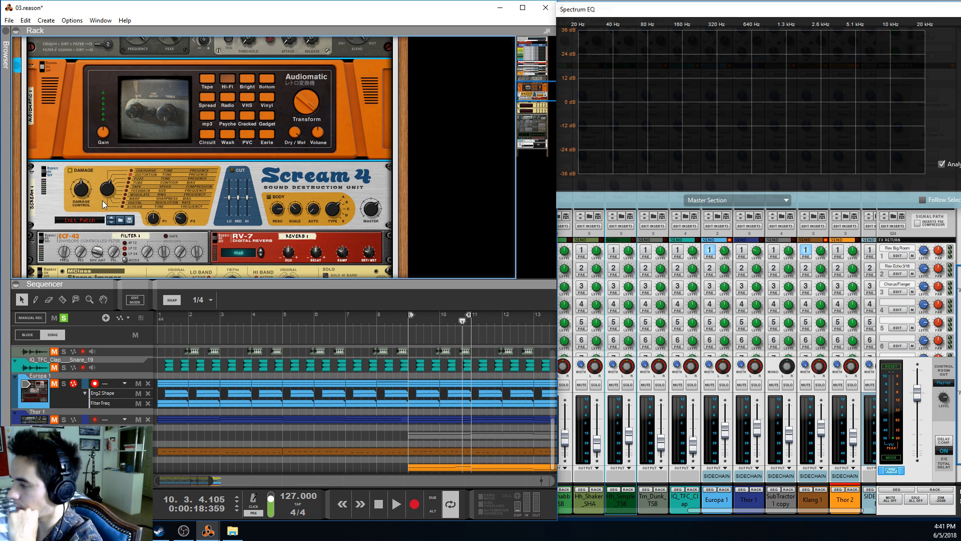
scroll(169, 191, "down", 2)
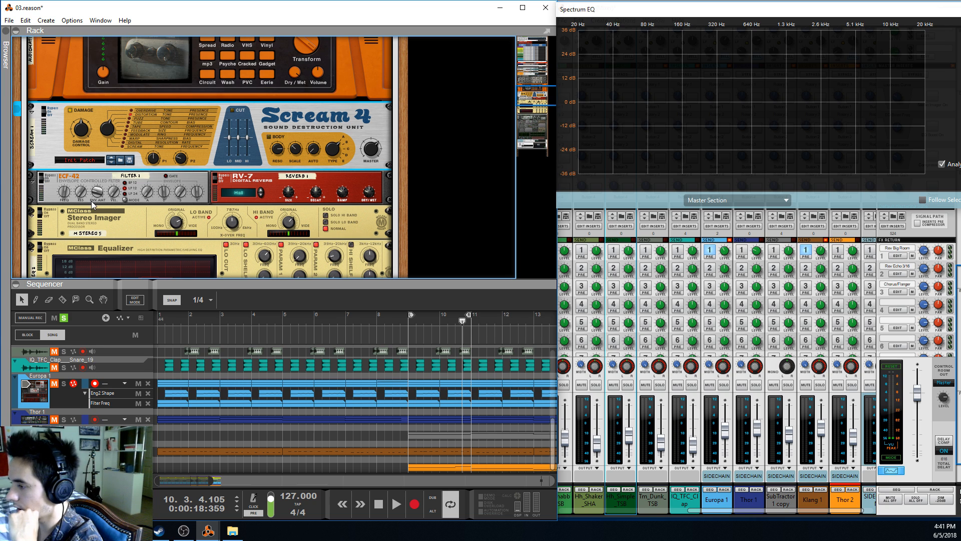
Play Thor 2 from bar 9 and examine its RV-7 Digital Reverb and Stereo Imager inserts
left_click(411, 322)
key("space")
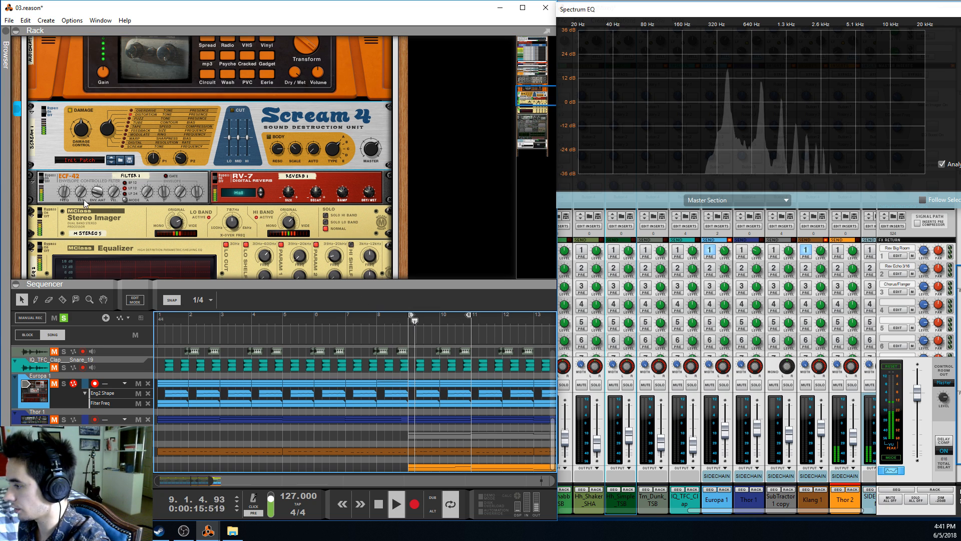
left_click(256, 178)
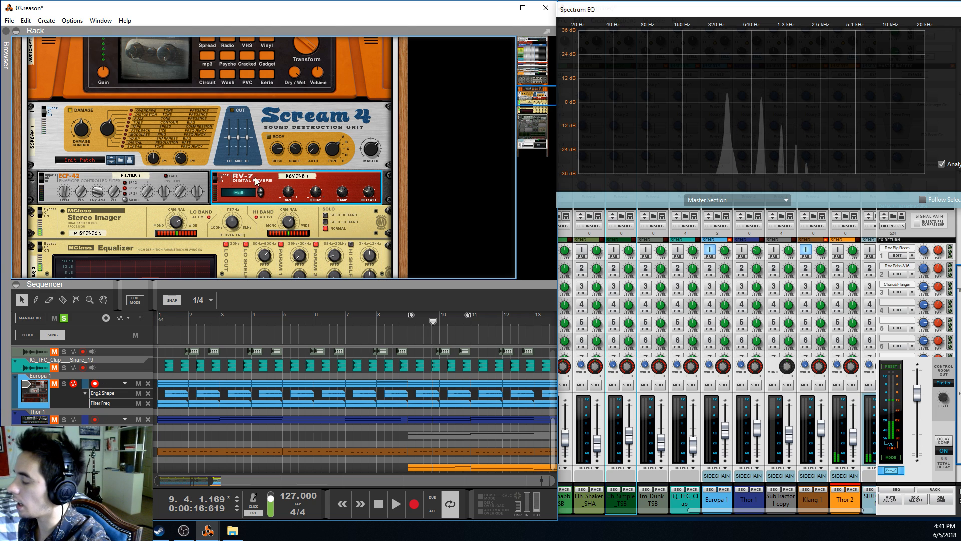
scroll(178, 171, "down", 2)
left_click(178, 169)
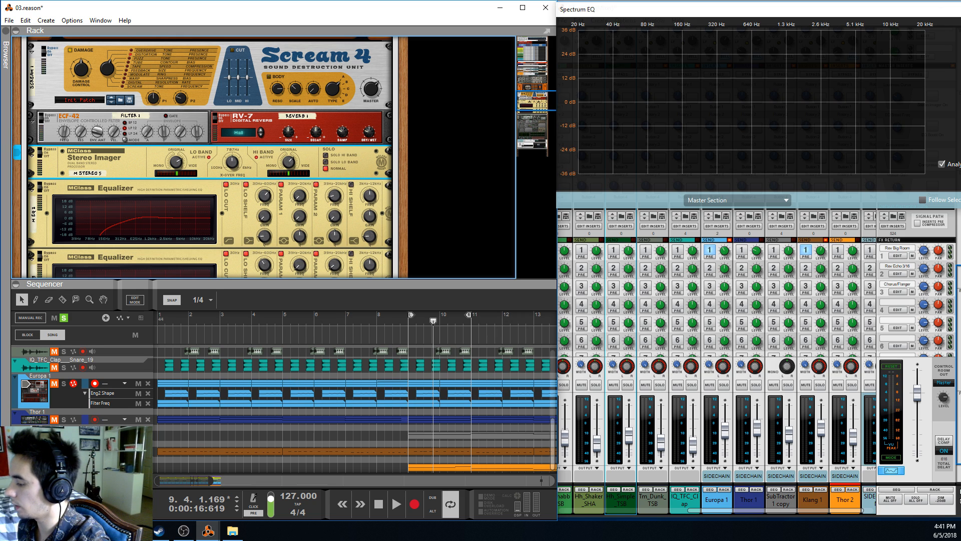
Replay Thor 2 from bar 9, examine its first MClass Equalizer and Stereo Imager, and return the playhead to bar 9
left_click(412, 323)
key("space")
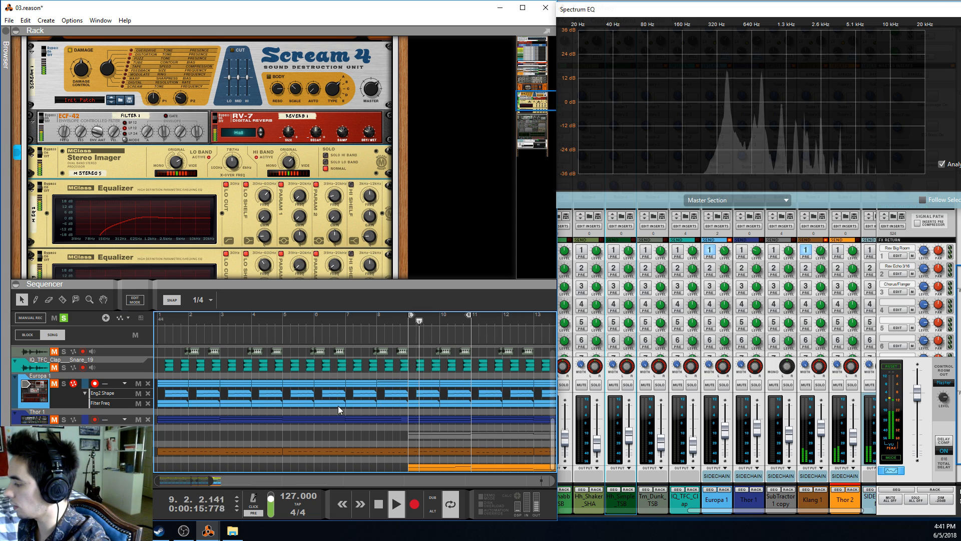
key("space")
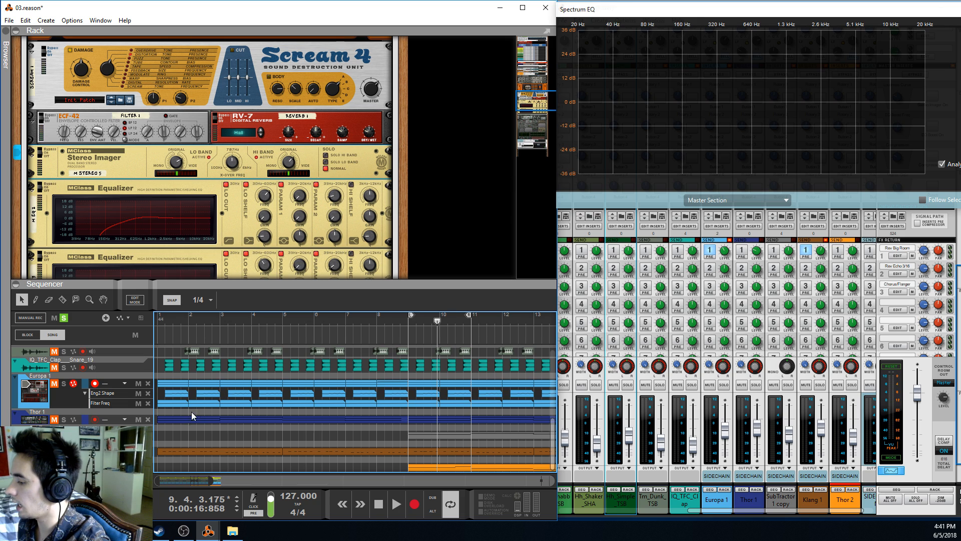
left_click(176, 228)
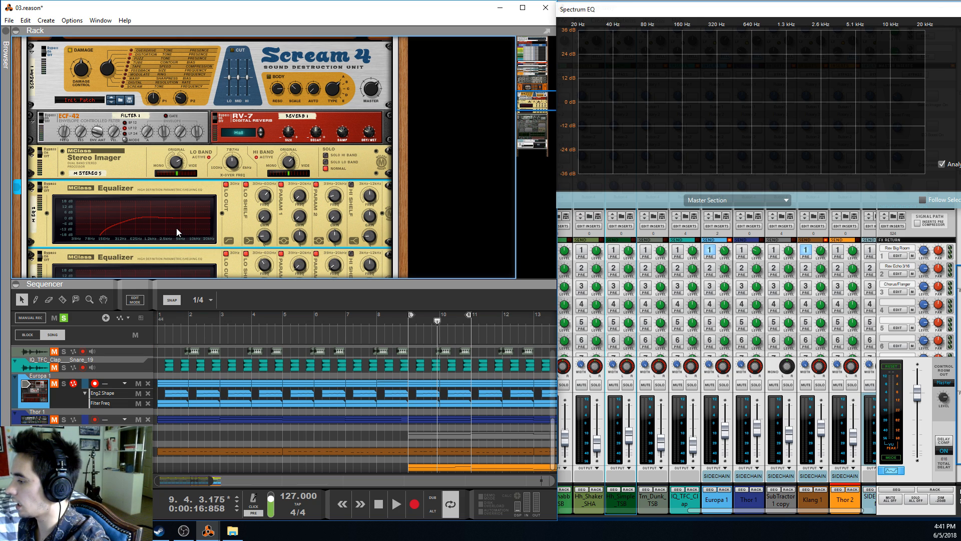
left_click(292, 164)
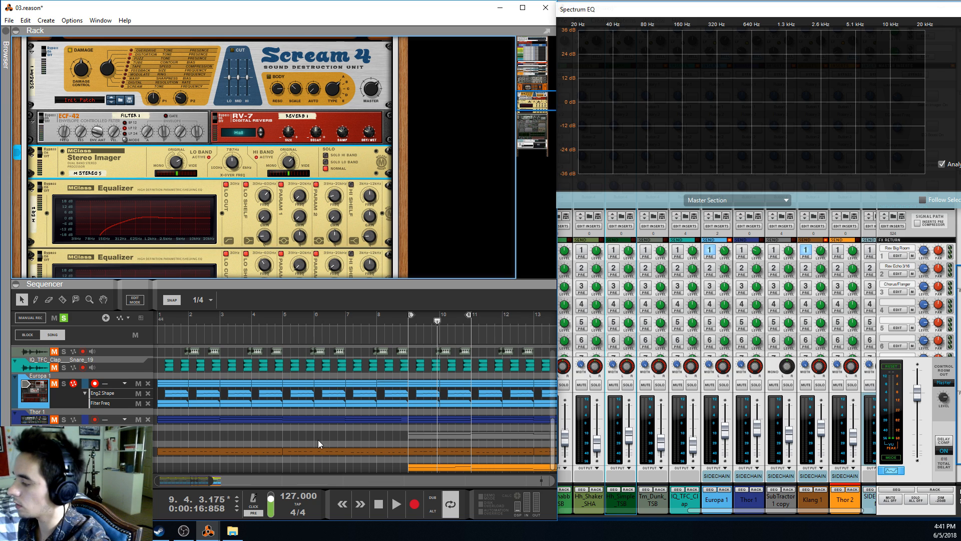
left_click(412, 324)
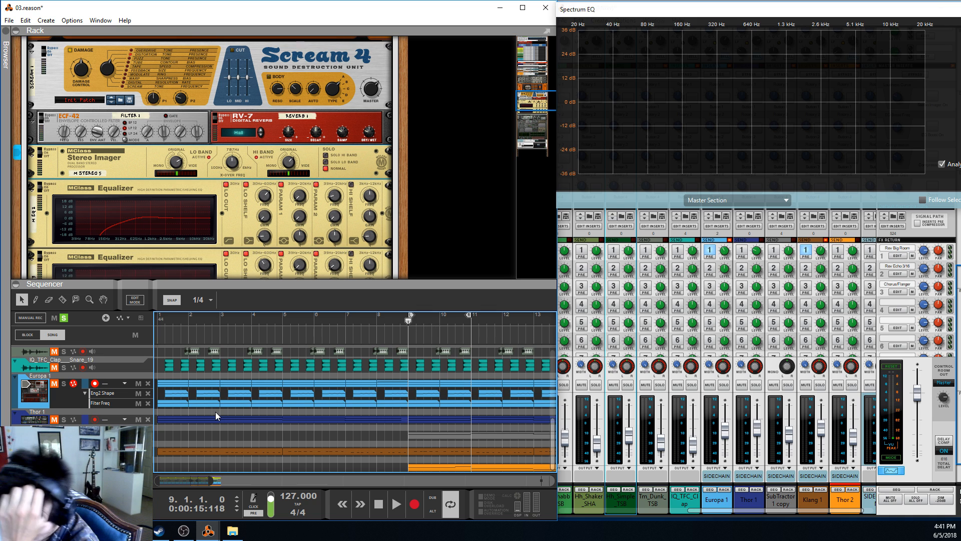
scroll(424, 425, "up", 5)
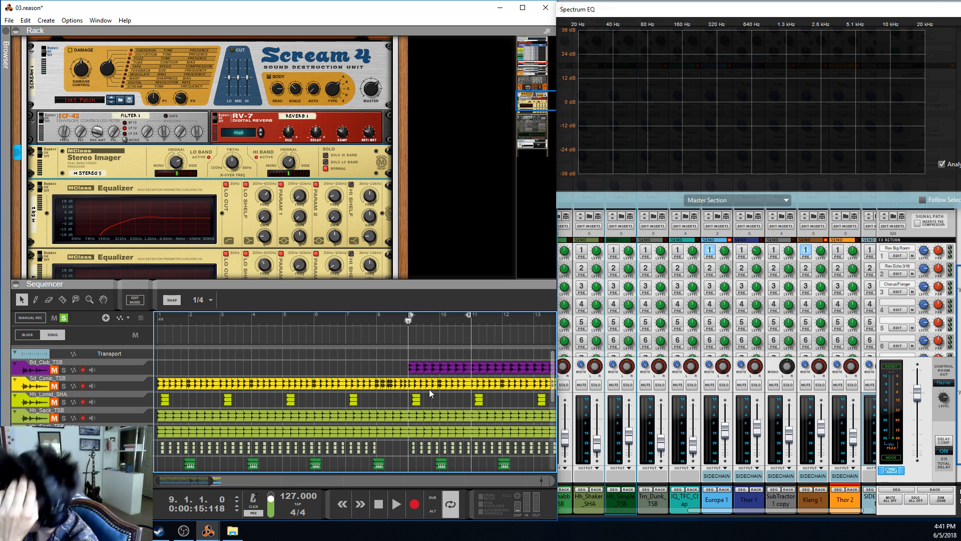
scroll(433, 395, "down", 5)
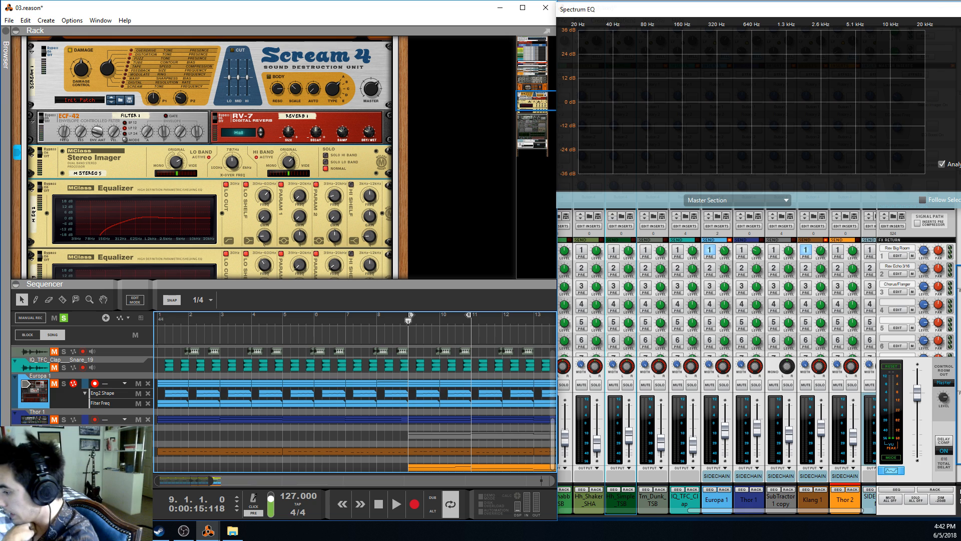
scroll(163, 413, "up", 4)
scroll(162, 413, "down", 4)
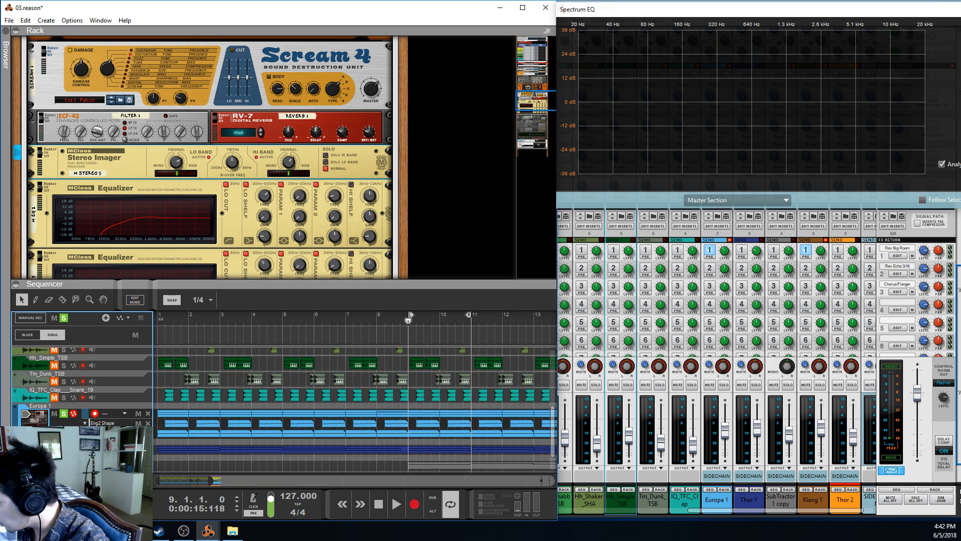
Play the mix from bar 9 and select the SIDECHAIN bus channel in the mixer
key("space")
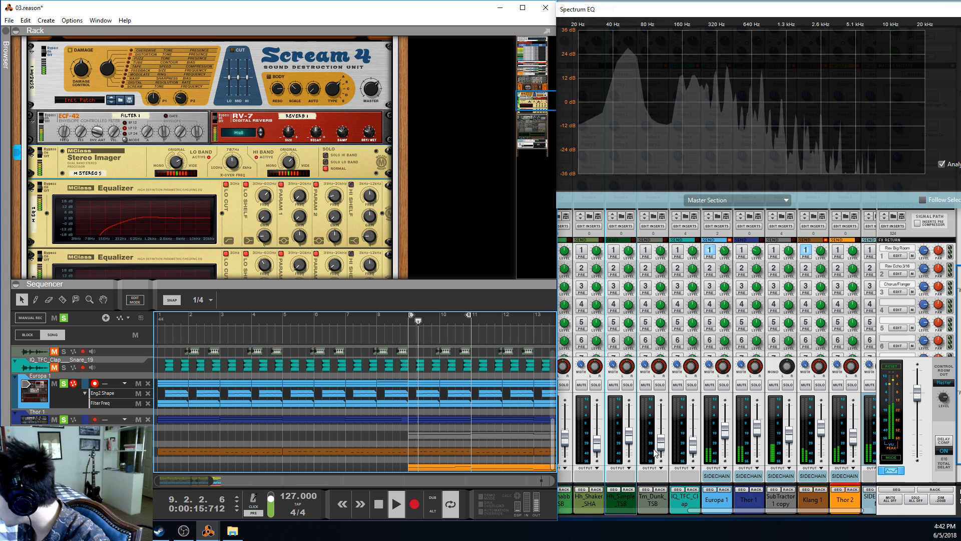
left_click_drag(736, 511, 792, 512)
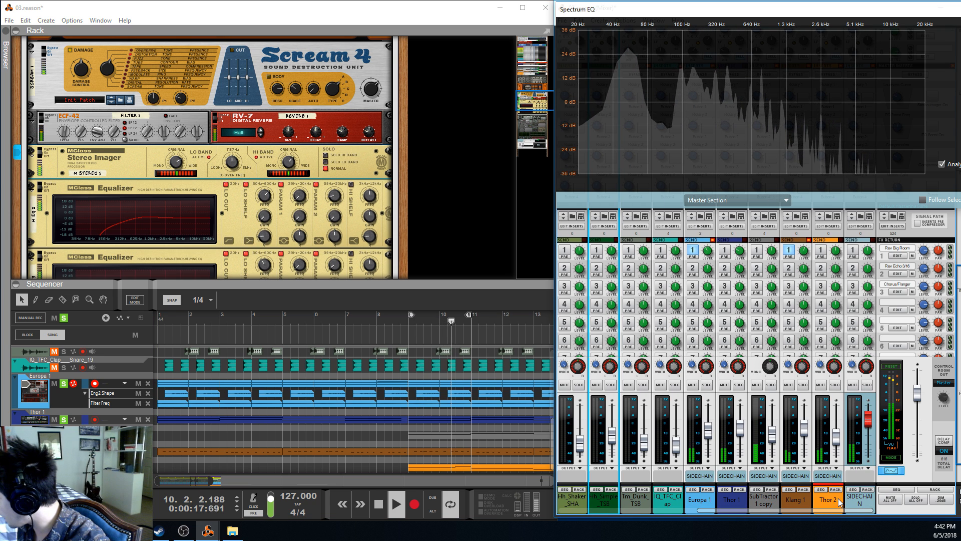
left_click(859, 499)
key("space")
Fold Thor 2's rack devices, select the SIDECHAIN channel's Kickstart-64bit insert, and return the playhead to bar 9
left_click(131, 206)
scroll(131, 206, "up", 8)
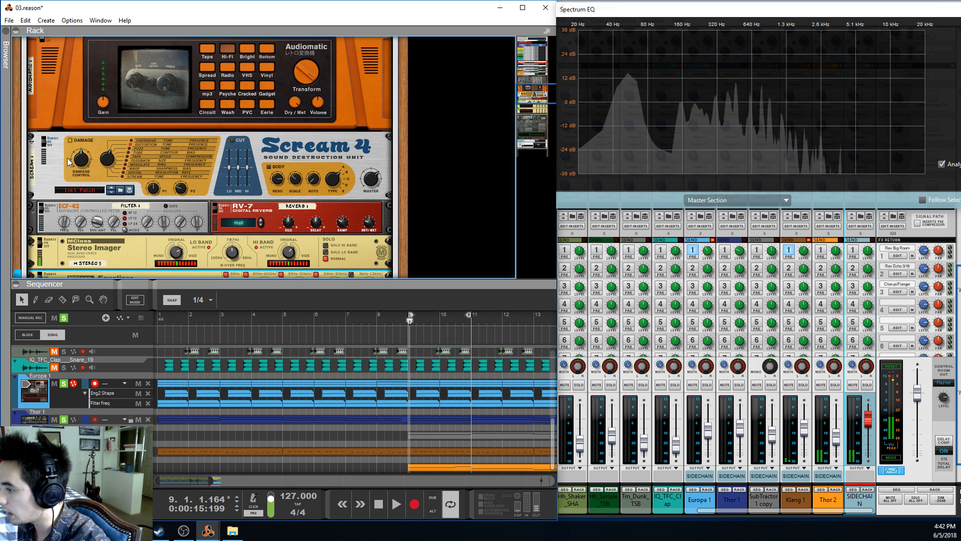
left_click(31, 164)
scroll(67, 190, "down", 5)
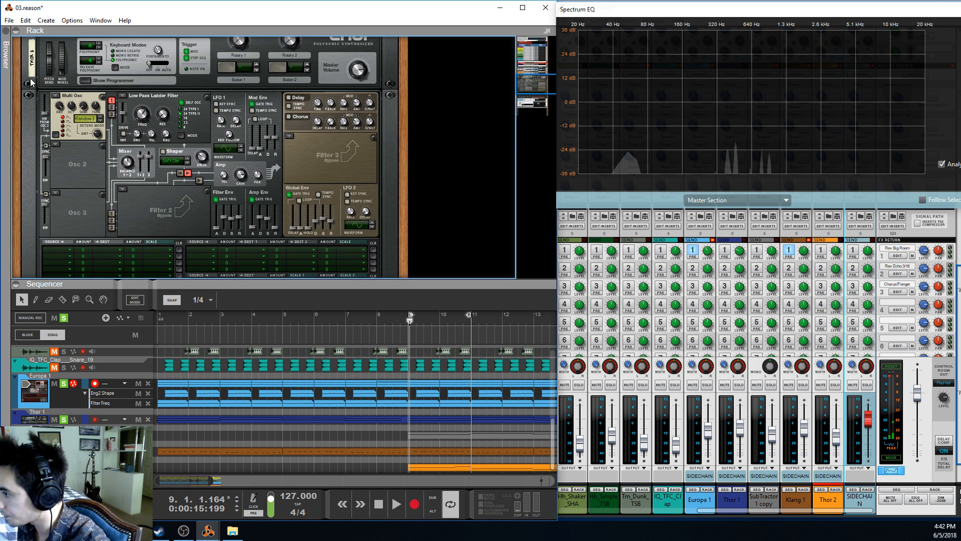
scroll(67, 190, "up", 2)
left_click(31, 93)
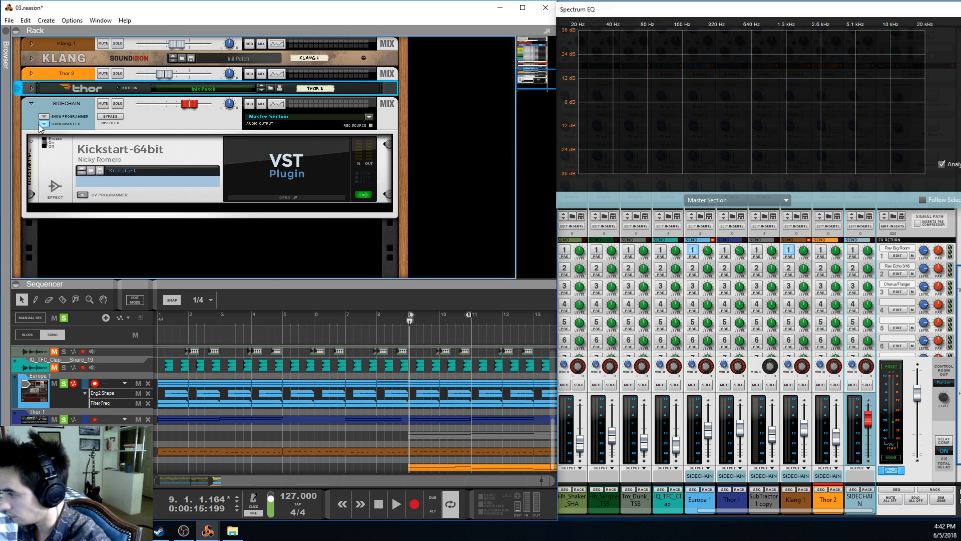
left_click(88, 150)
left_click(409, 325)
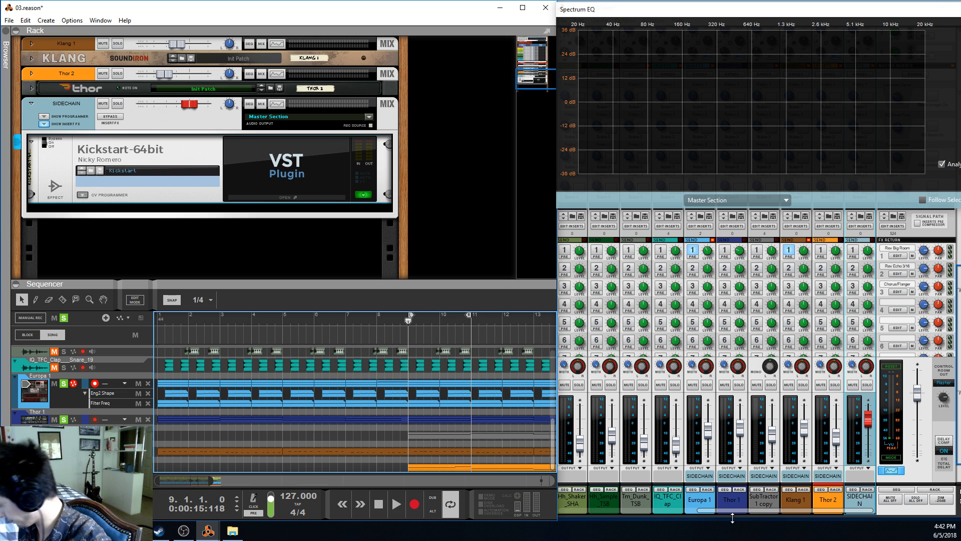
Select the Europa 1 through Thor 2 mixer channels and check their output routing to SIDECHAIN
left_click(721, 509)
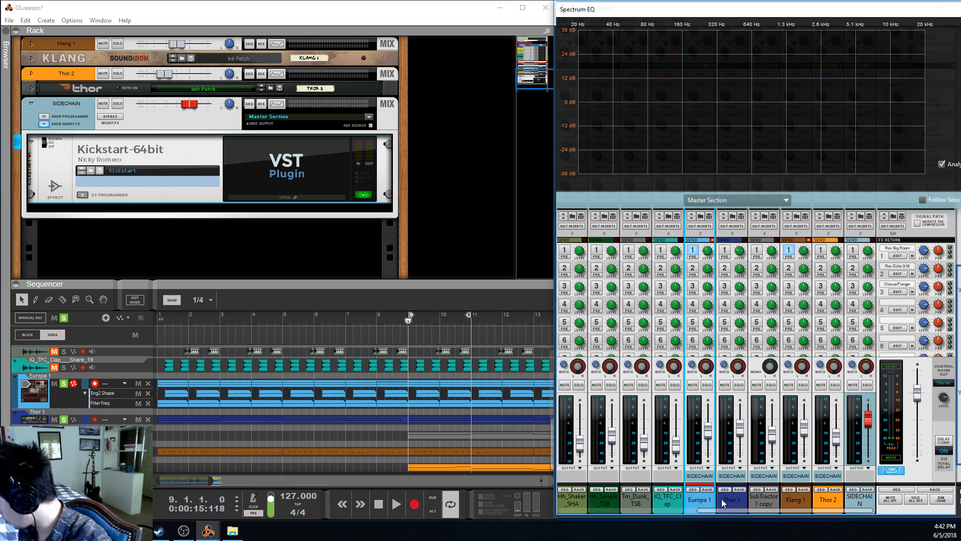
left_click_drag(722, 498, 827, 495)
right_click(827, 495)
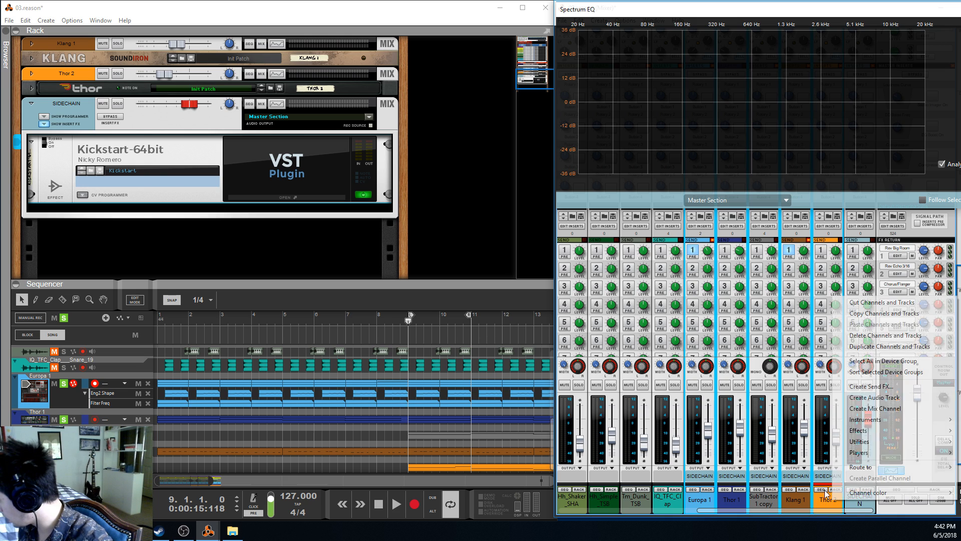
mouse_move(862, 467)
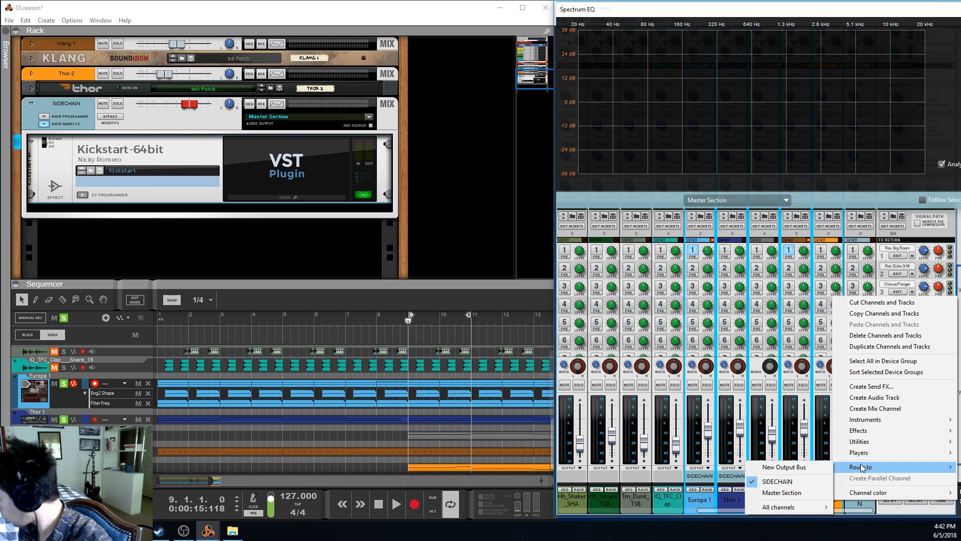
left_click(794, 482)
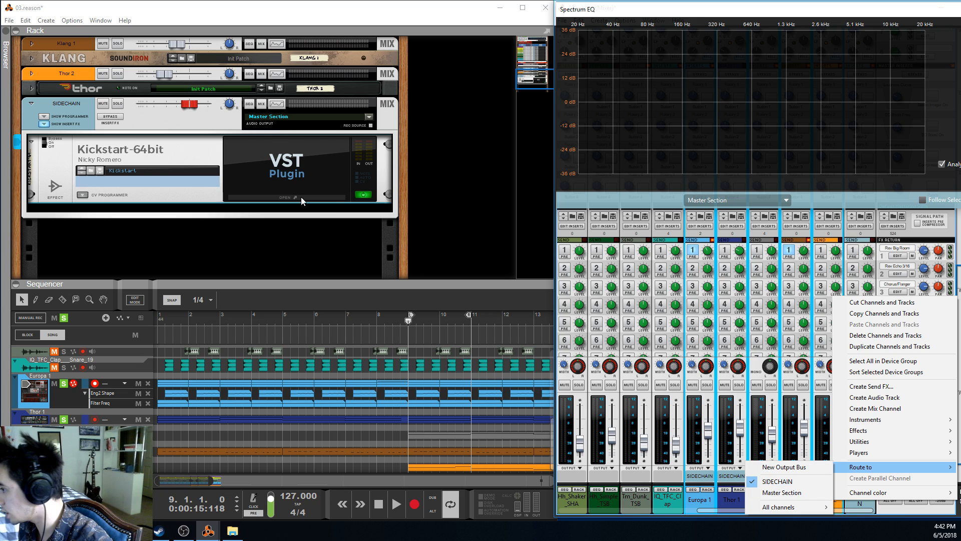
left_click(190, 163)
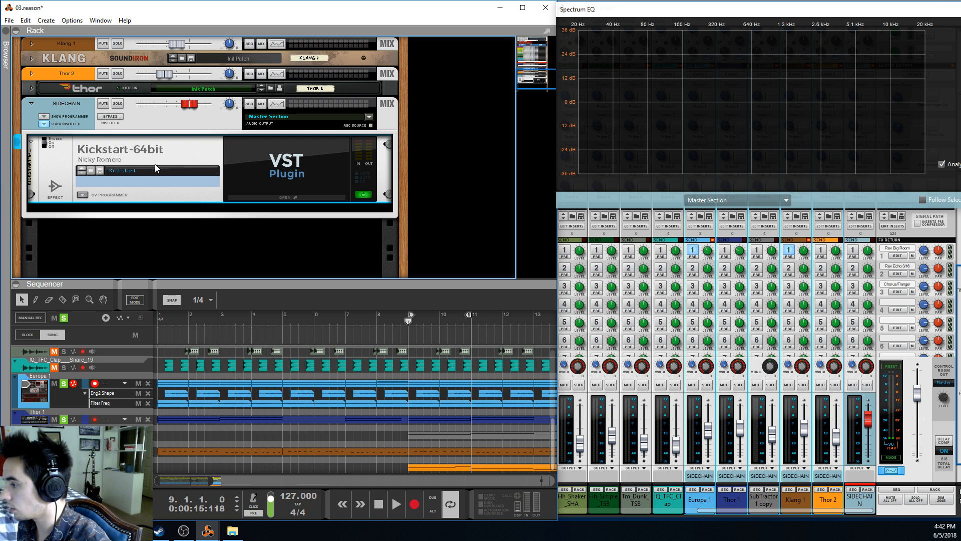
Open the Kickstart plug-in's interface and play the loop from bar 9 to examine its volume-ducking curve
left_click(299, 166)
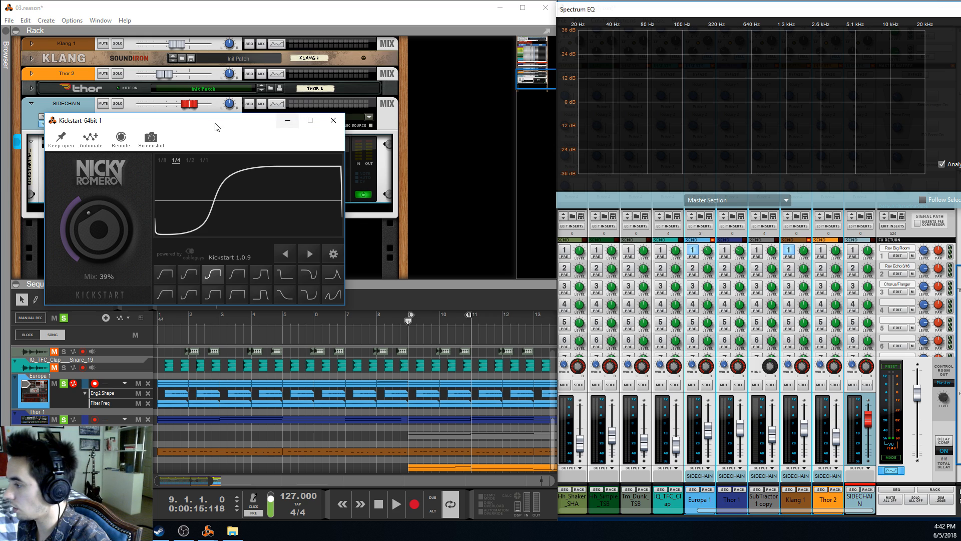
left_click_drag(214, 125, 299, 102)
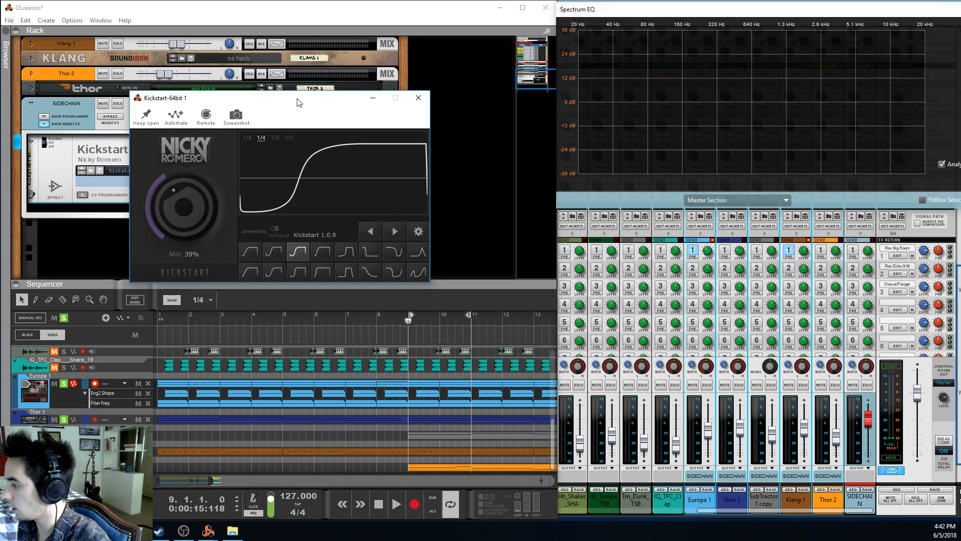
left_click(409, 325)
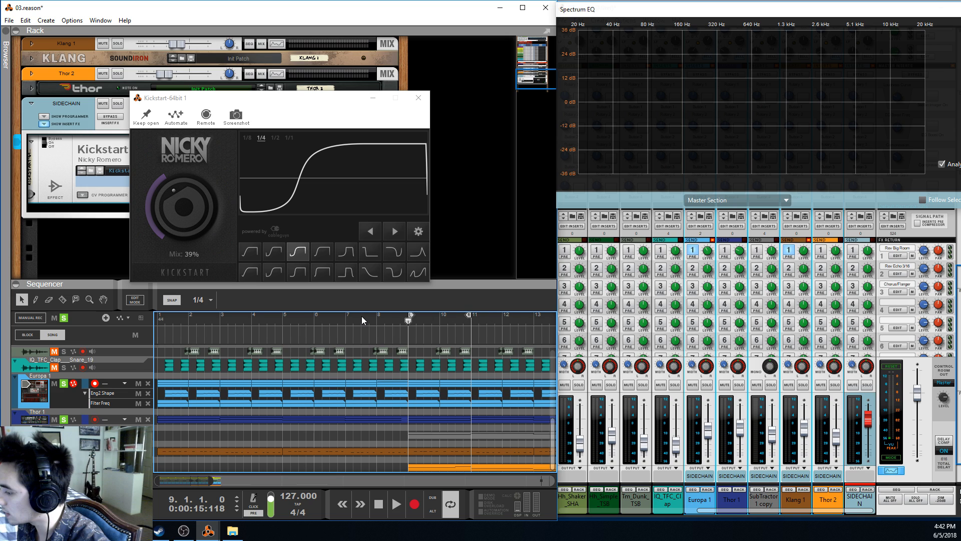
key("space")
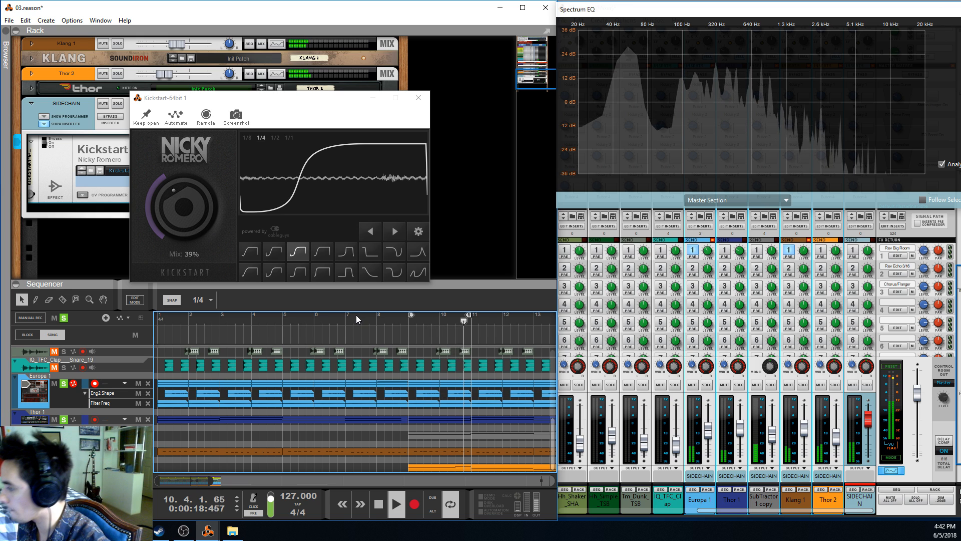
key("space")
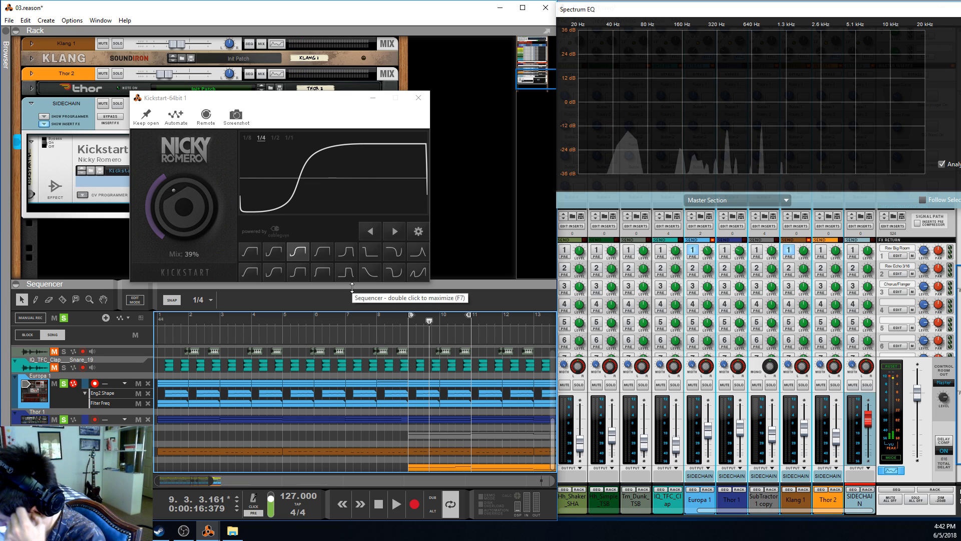
Try Kickstart's Mix at 100% while playing from bar 9, and undo the change
left_click_drag(181, 221, 181, 170)
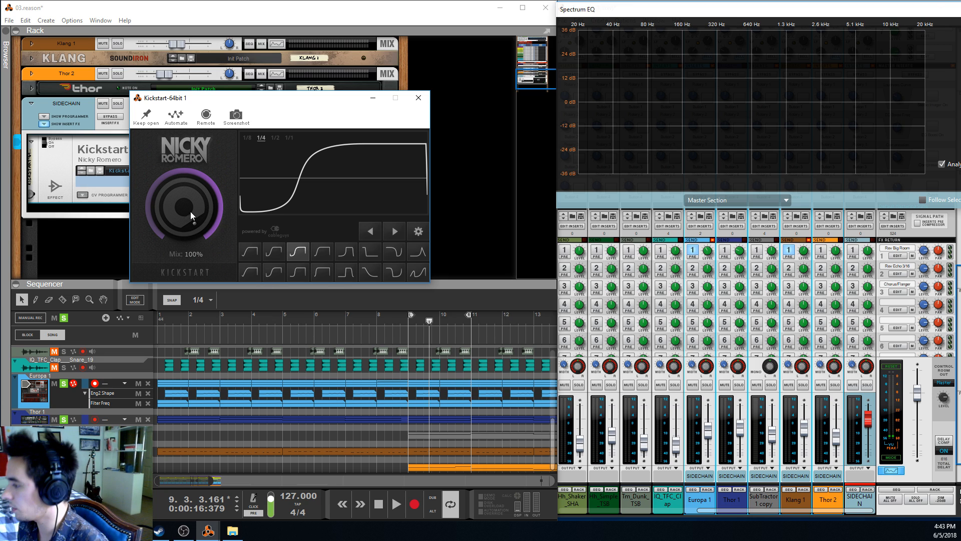
left_click(408, 319)
key("space")
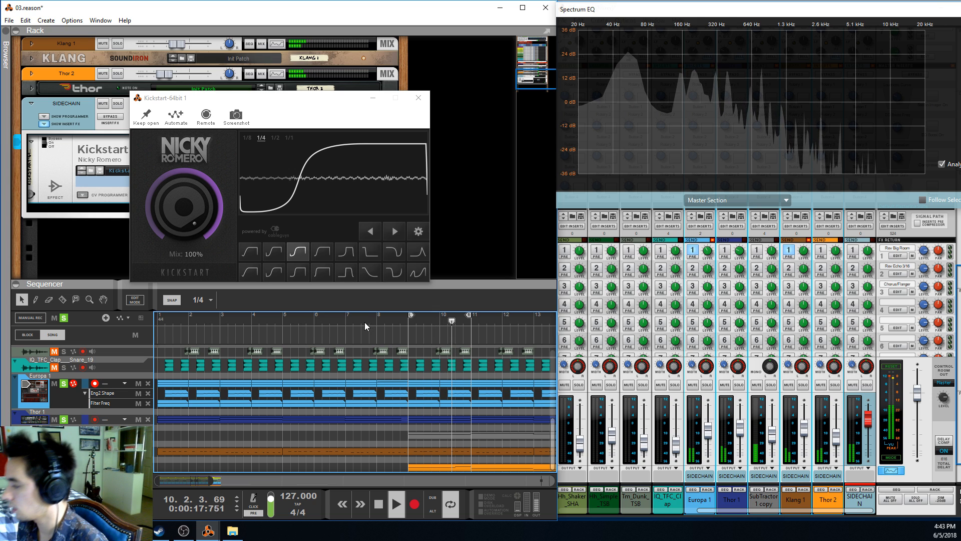
key("space")
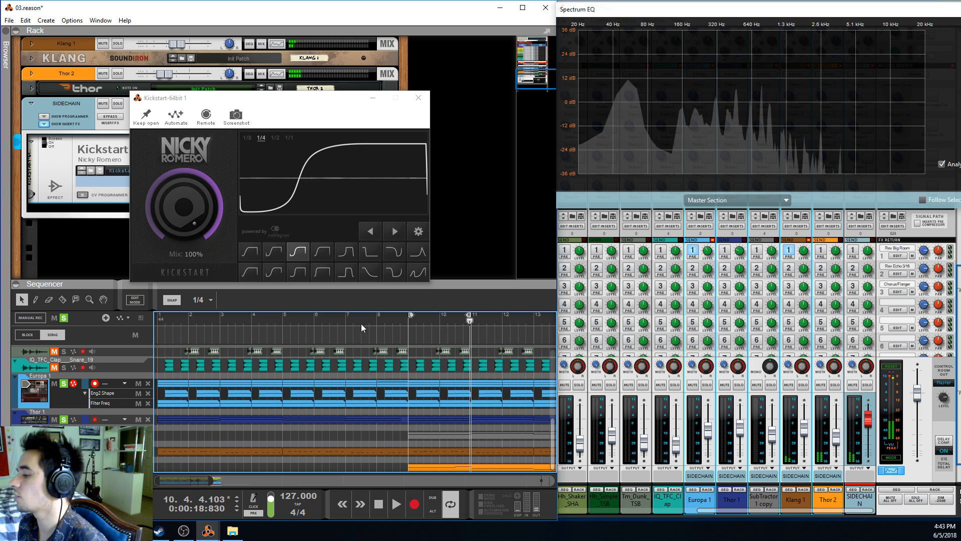
key("ctrl+z")
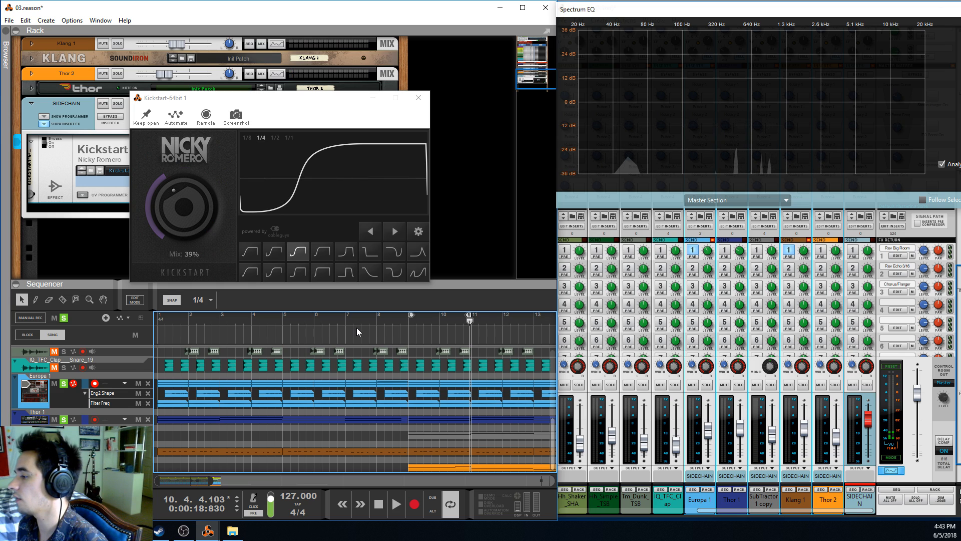
Replay the loop from bar 9 and examine Kickstart's Mix setting and curve during playback
left_click(405, 325)
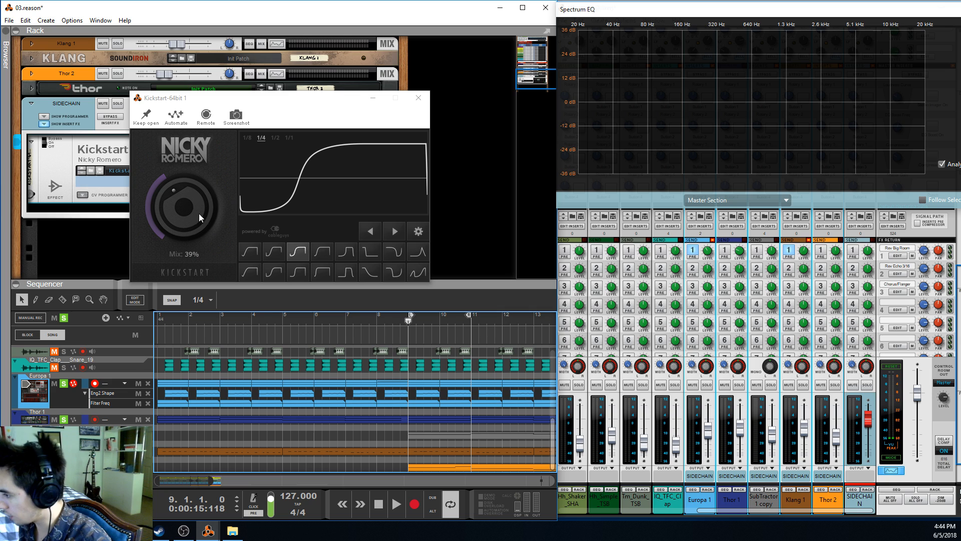
key("space")
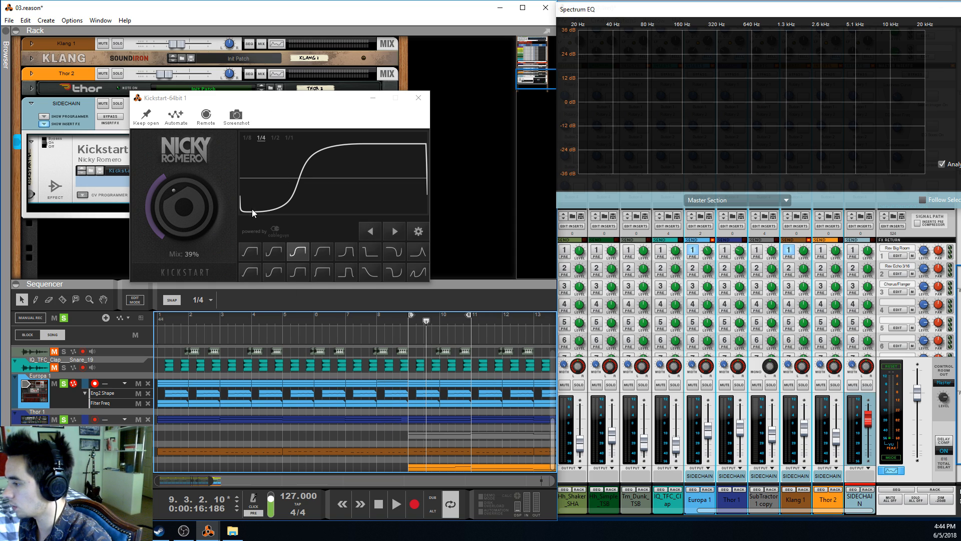
left_click(186, 208)
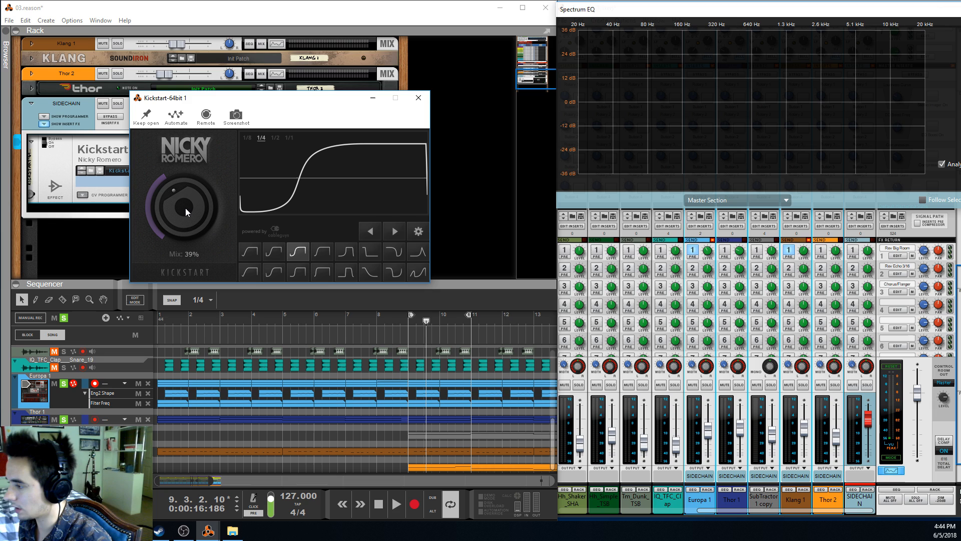
key("space")
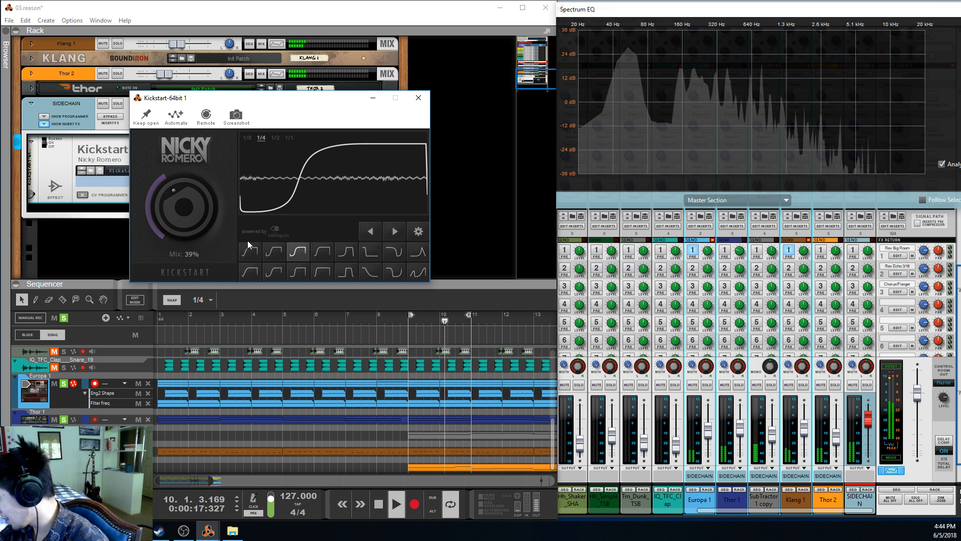
key("space")
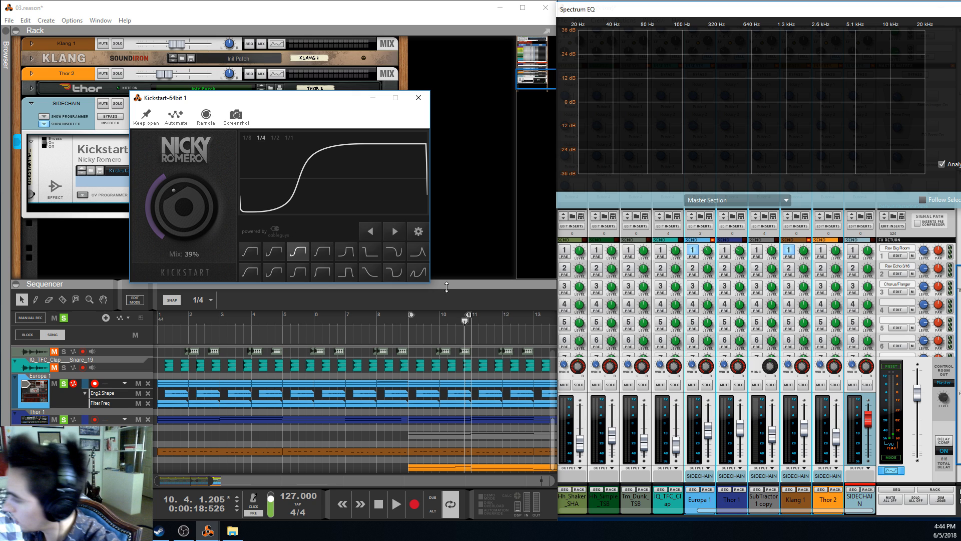
Enlarge the sequencer, solo the Bd_Club_TSB kick track together with the synths, and play from bar 9
left_click_drag(447, 285, 478, 124)
left_click_drag(343, 97, 697, 41)
left_click(65, 209)
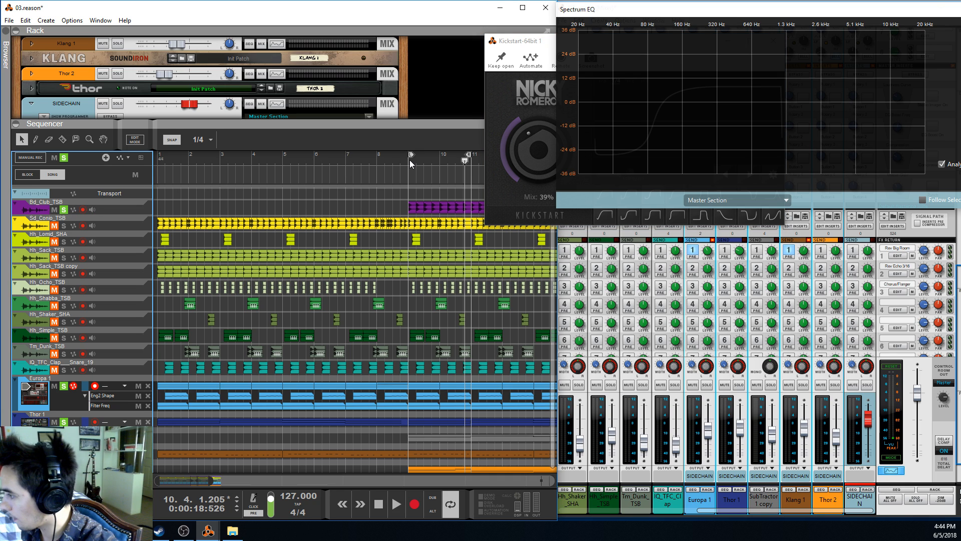
left_click(411, 163)
key("space")
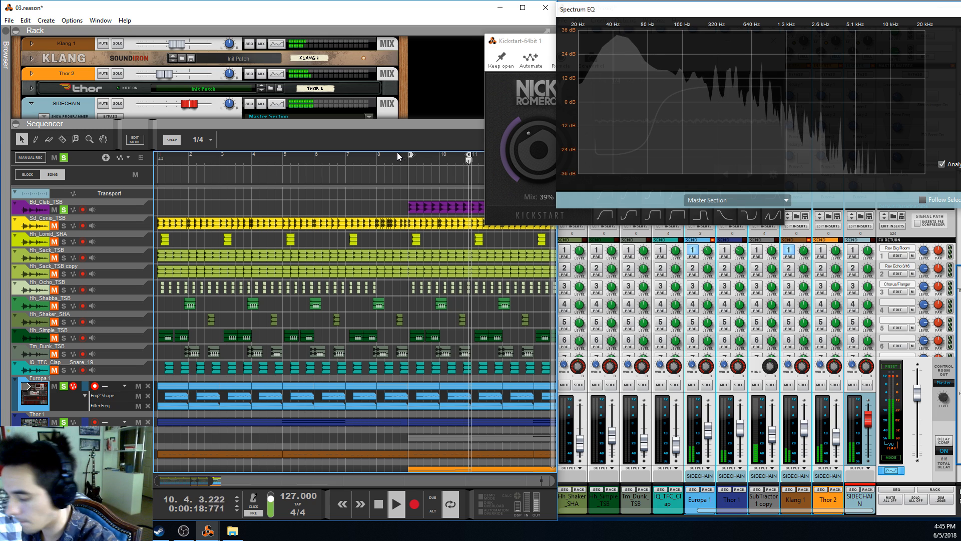
Try Kickstart's Mix at 32% and at 100% against the soloed kick
left_click_drag(518, 43, 436, 50)
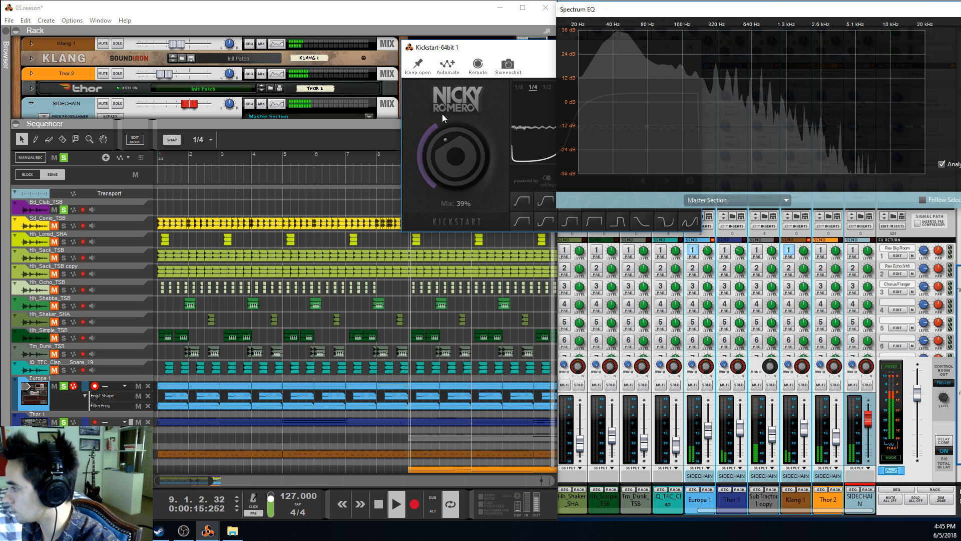
left_click_drag(443, 128, 446, 157)
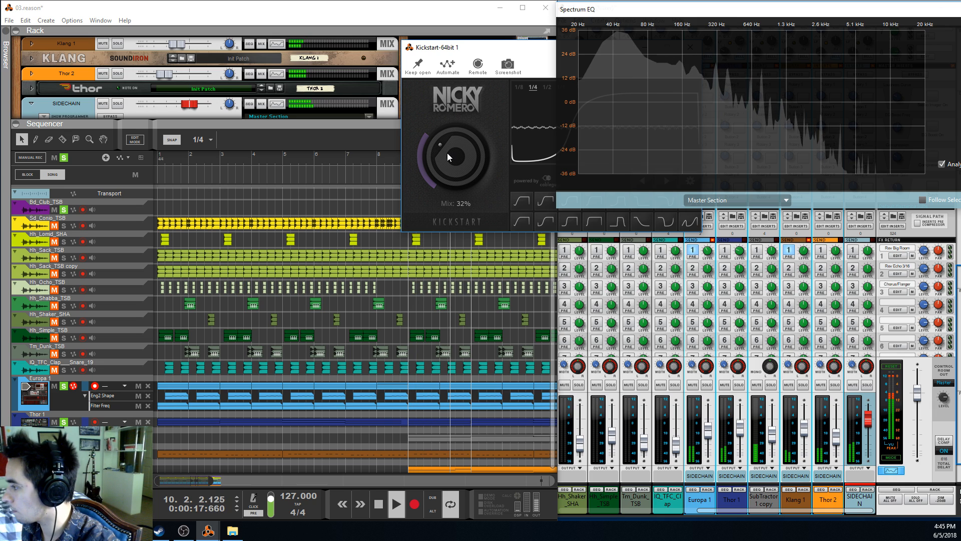
left_click_drag(445, 153, 444, 120)
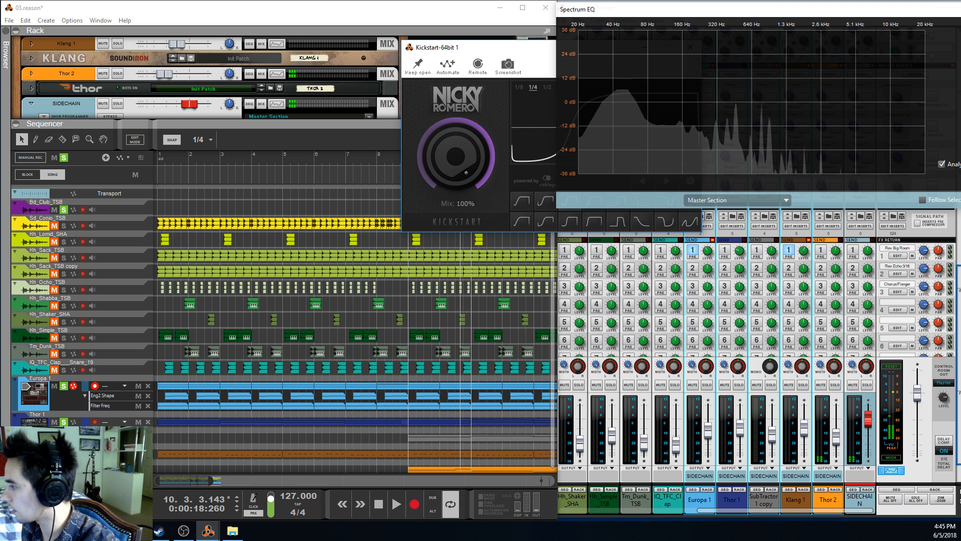
Replay the kick and synths from bar 9, moving the Spectrum EQ window aside and bringing Kickstart's full window into view
left_click_drag(438, 49, 592, 45)
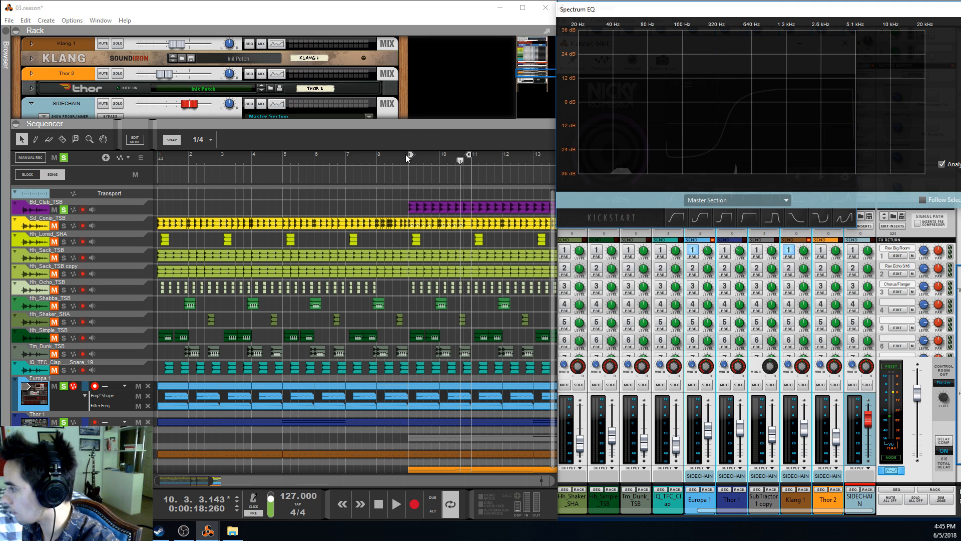
left_click(408, 159)
key("space")
left_click_drag(610, 10, 758, 68)
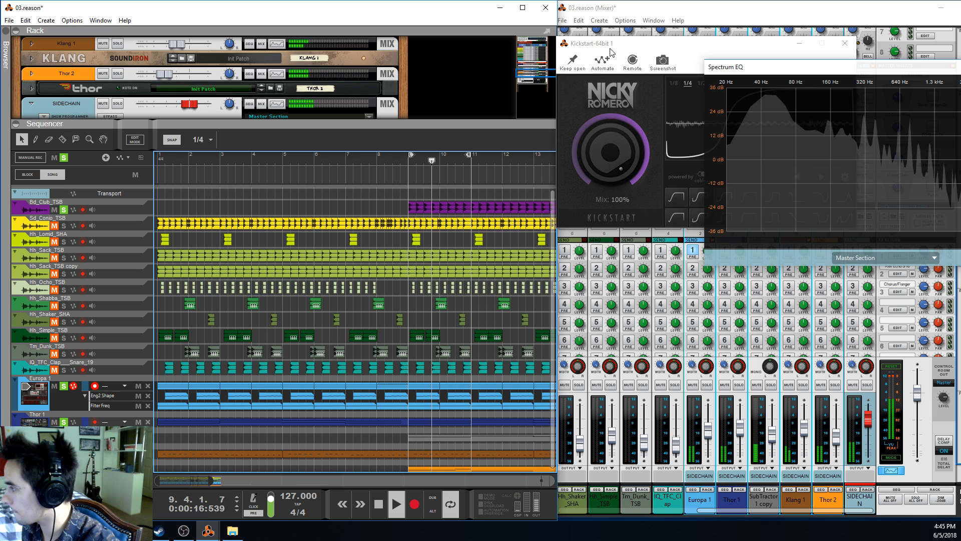
left_click_drag(610, 49, 246, 63)
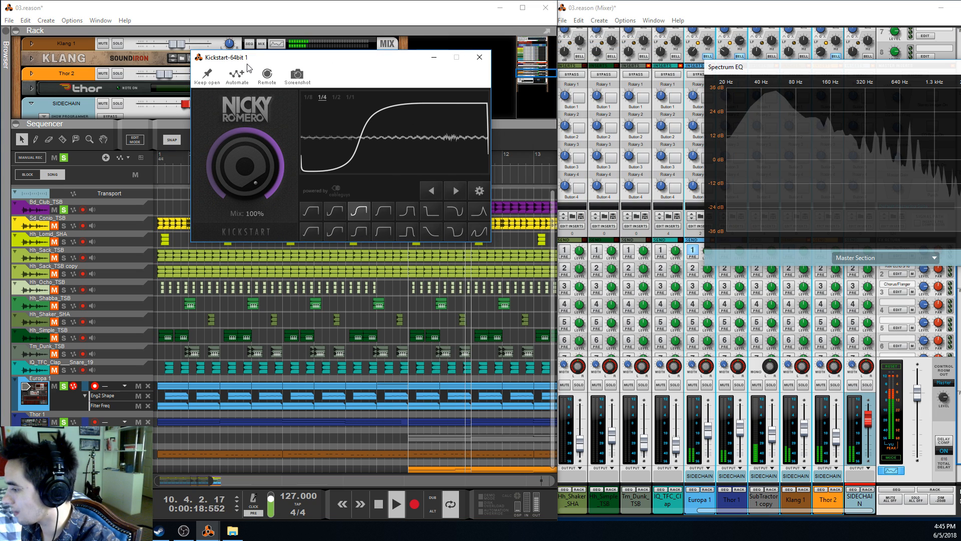
key("space")
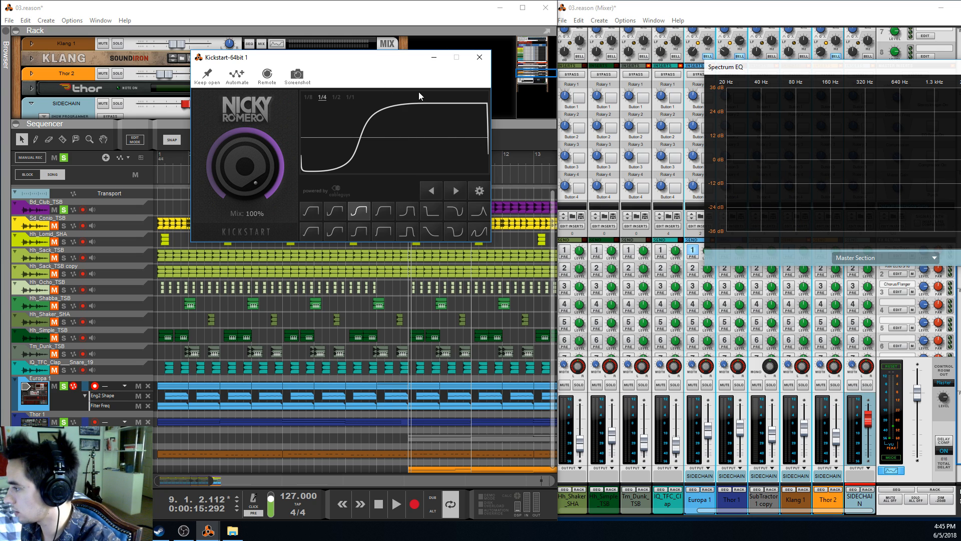
Return the playhead to bar 9 and set Kickstart's Mix to 33%
left_click_drag(340, 62, 618, 61)
left_click(412, 161)
left_click_drag(542, 209, 542, 223)
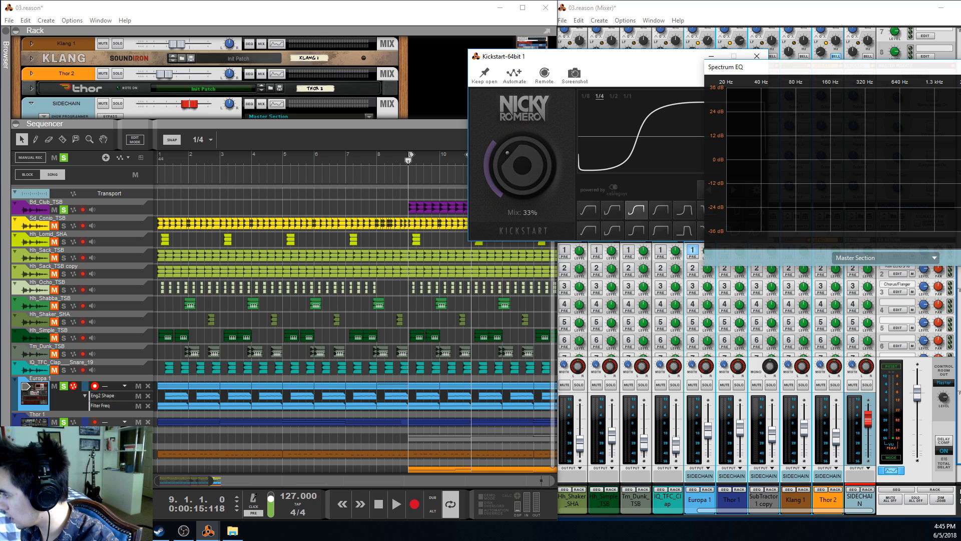
Play the kick and synths from bar 9 and try Kickstart's Mix at 39%
key("space")
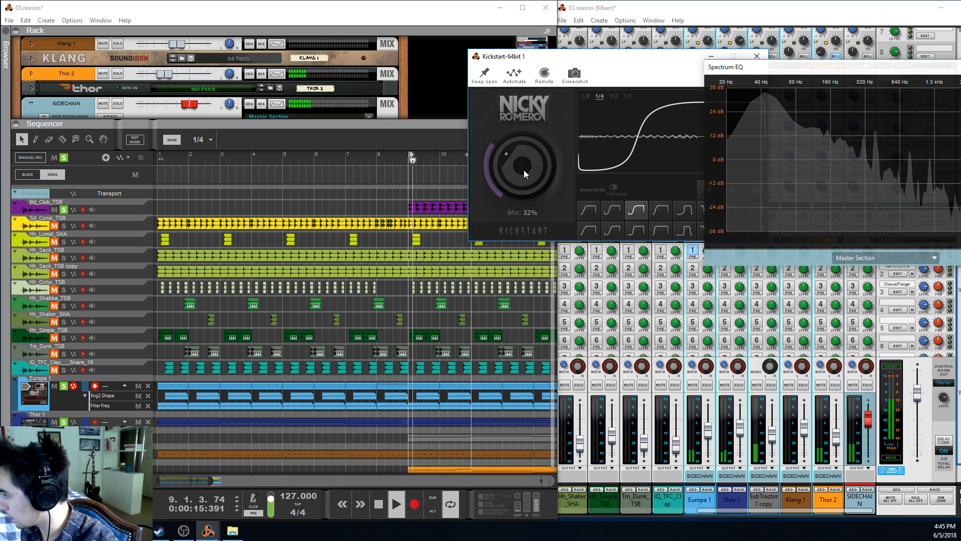
left_click(401, 160)
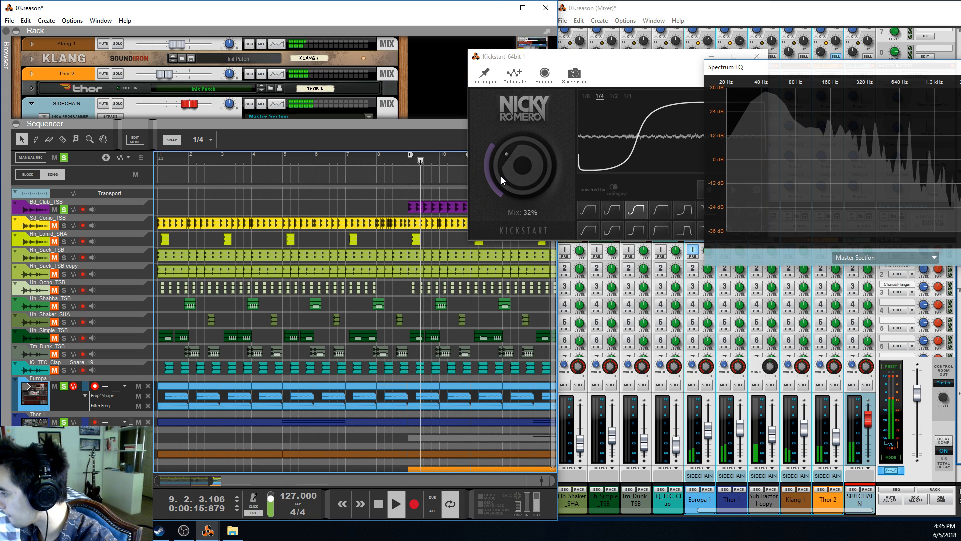
left_click_drag(502, 177, 502, 165)
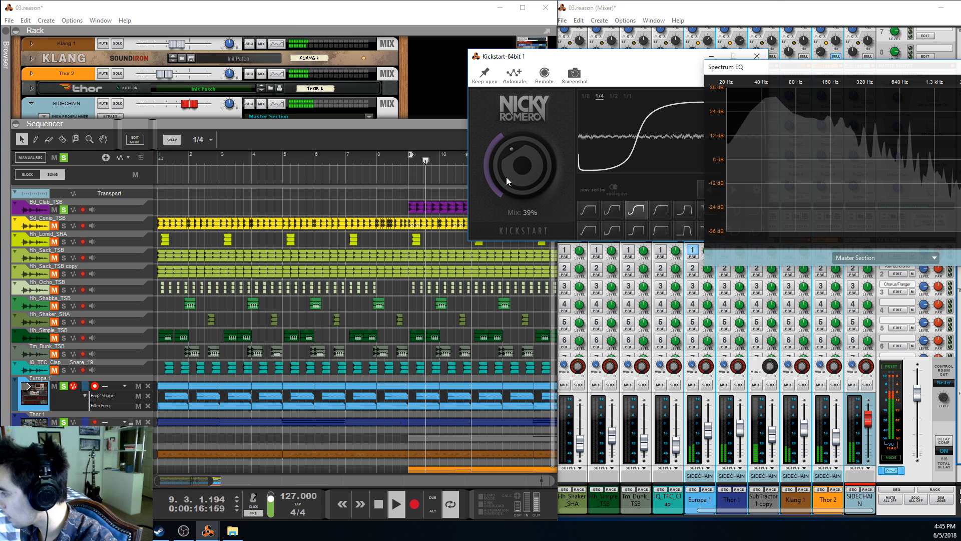
key("space")
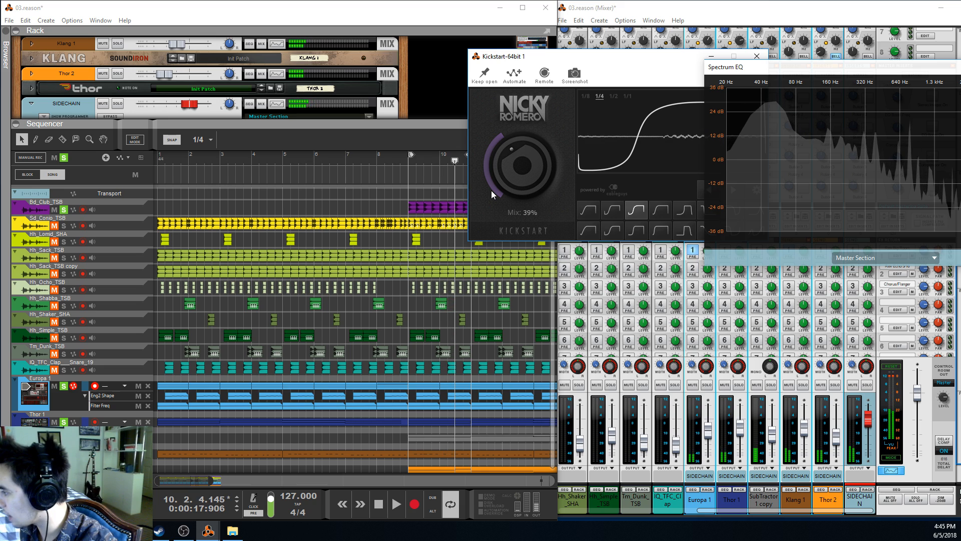
Replay the kick and synths from bar 9 and set Kickstart's Mix to 32%
left_click(408, 160)
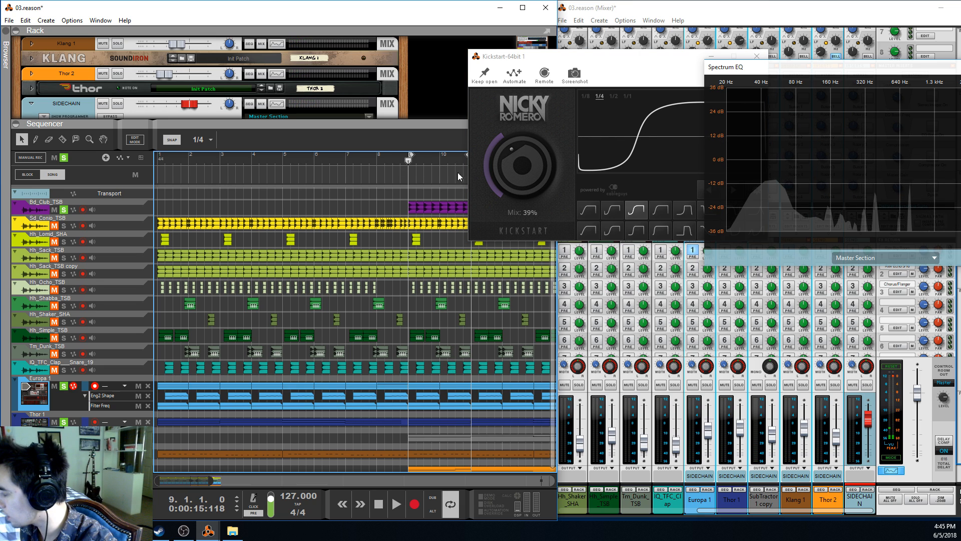
key("space")
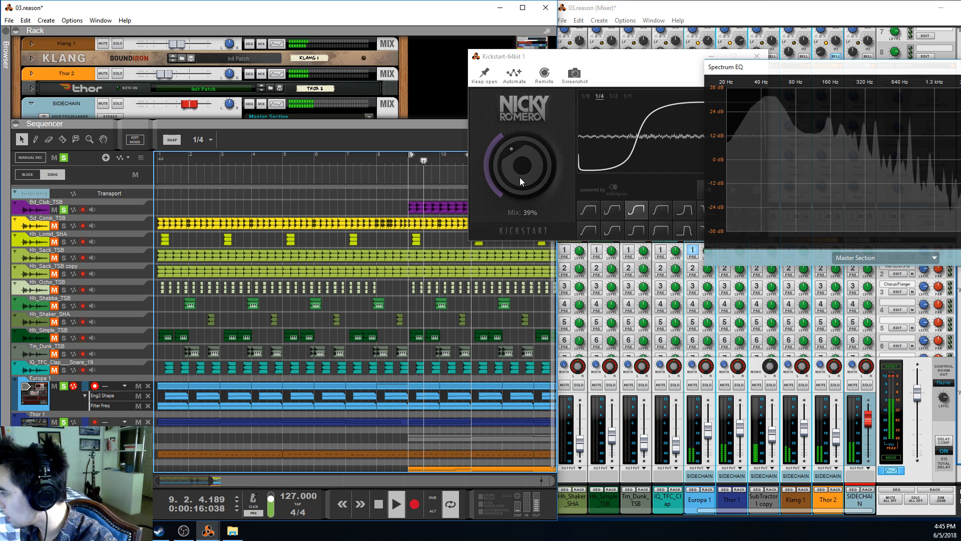
left_click_drag(518, 176, 518, 188)
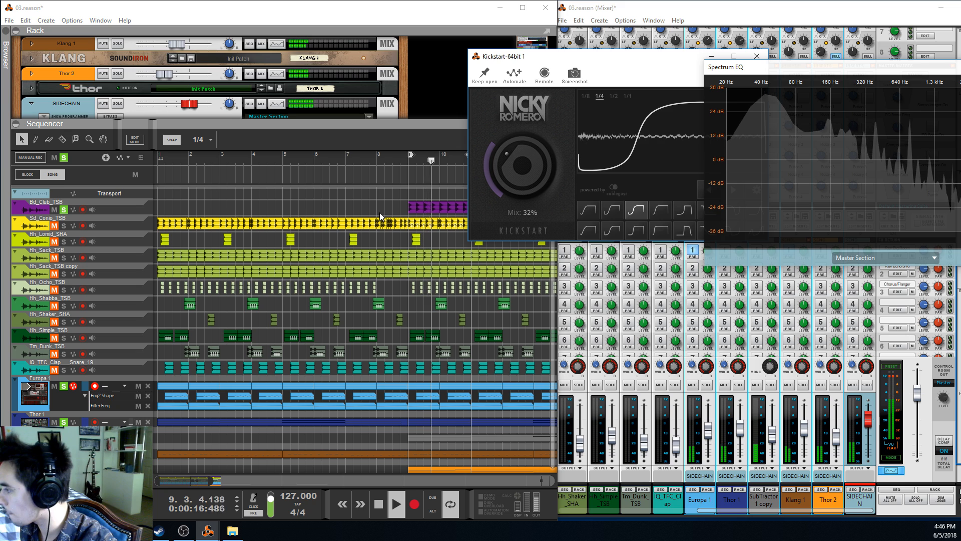
key("space")
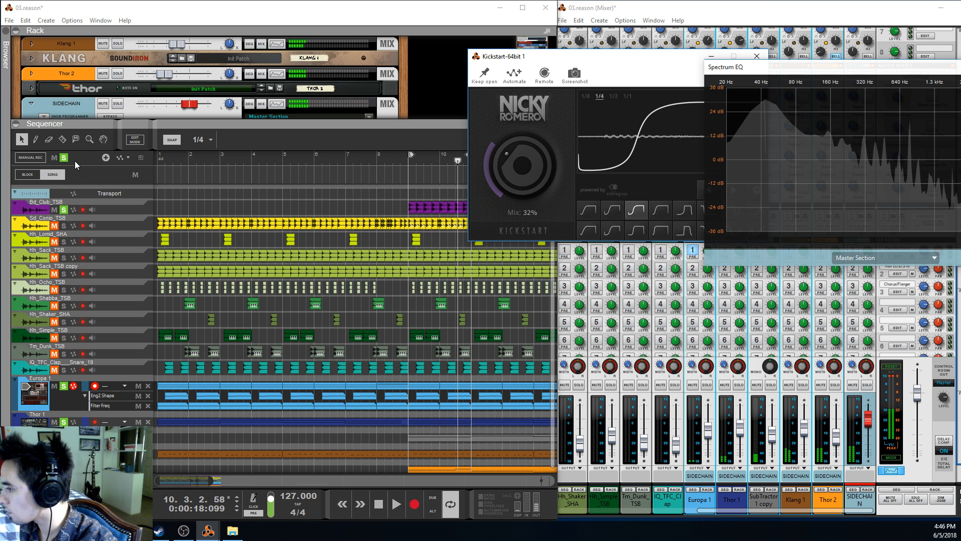
Audition the Bd_Club_TSB kick on its own from bar 9, with the synths unsoloed, and stop playback
left_click(409, 159)
key("space")
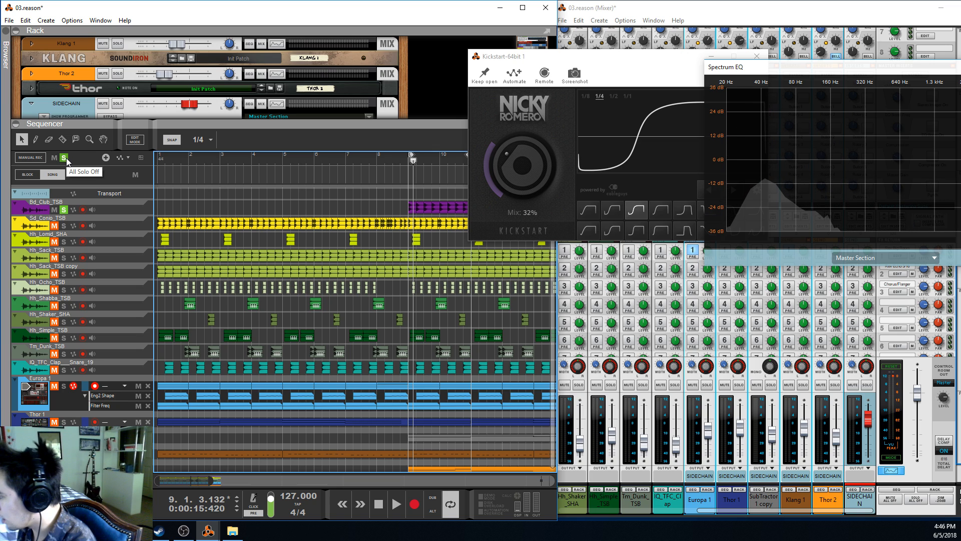
left_click(409, 166)
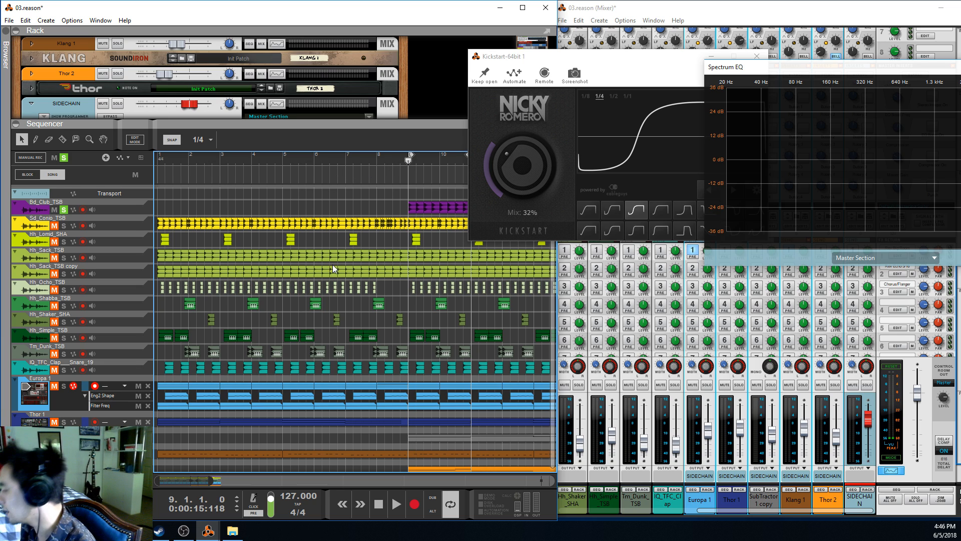
left_click(396, 504)
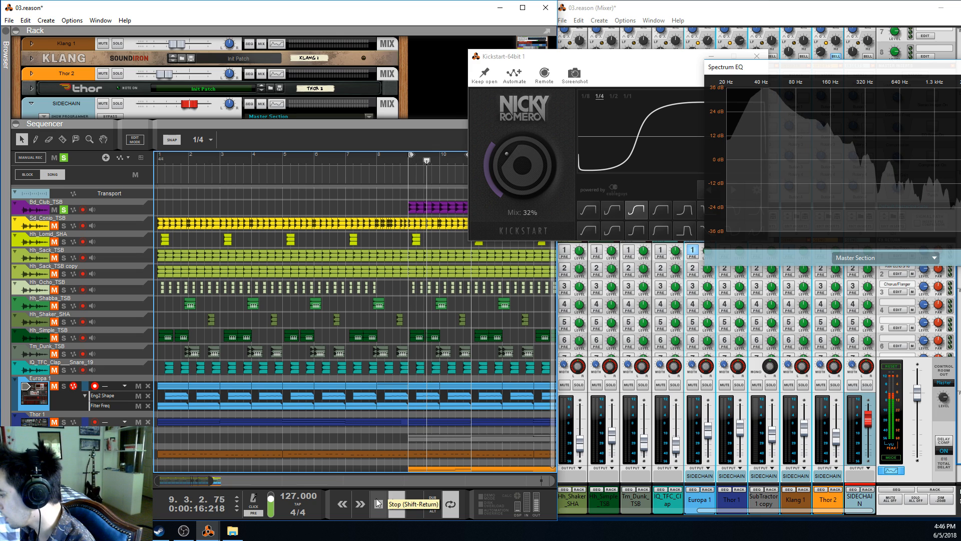
left_click(377, 503)
Clear all solos and solo the synth tracks again
left_click(64, 157)
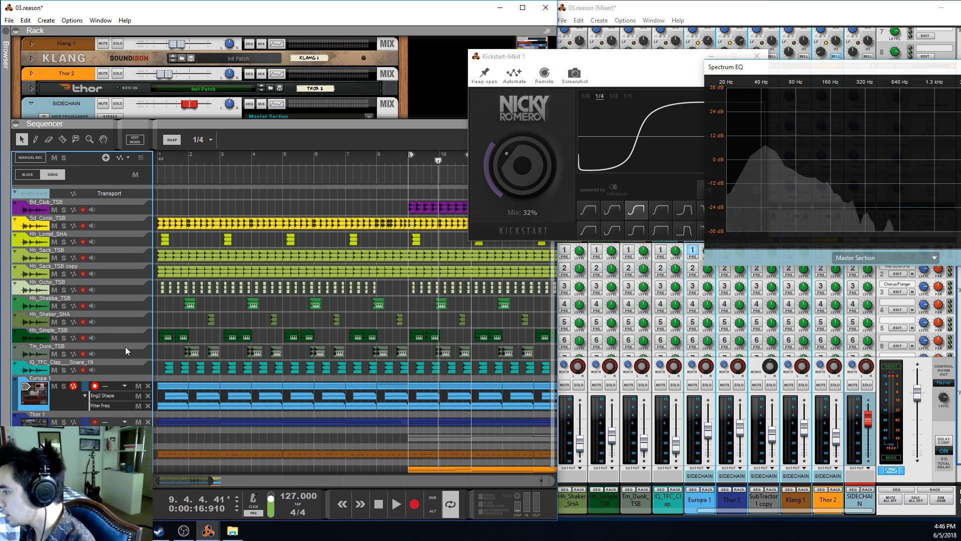
scroll(126, 352, "down", 1)
left_click(64, 452)
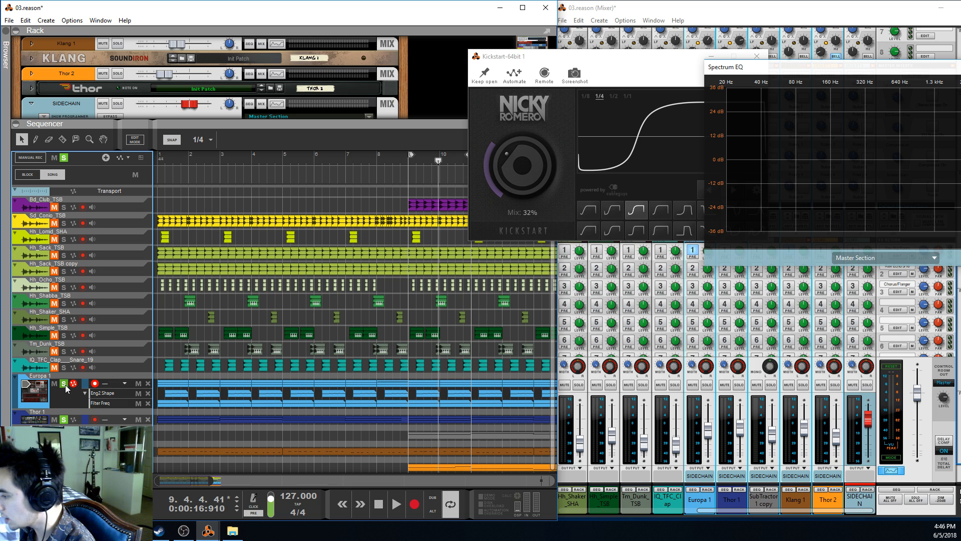
Add the Bd_Club_TSB kick to the soloed synths and audition them together from bar 9
left_click(409, 160)
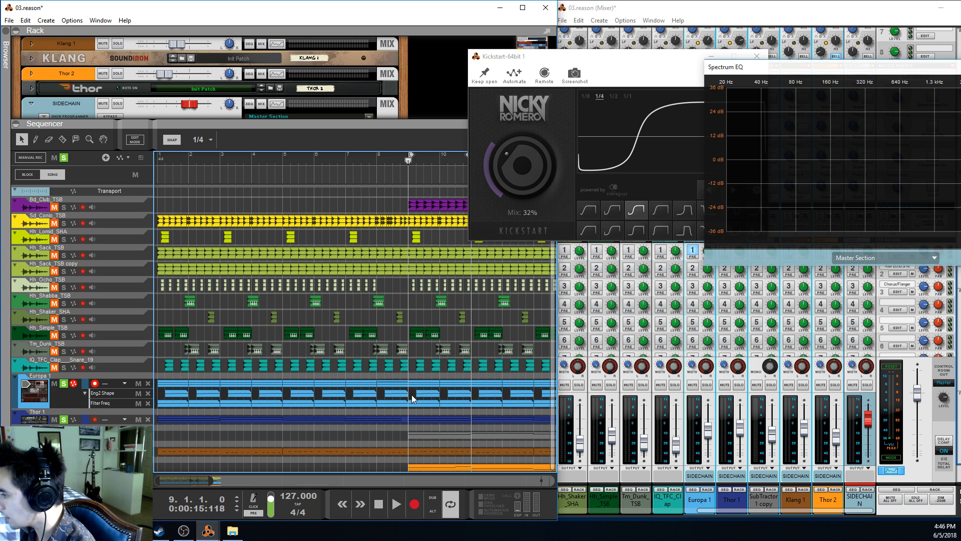
scroll(84, 222, "up", 1)
left_click(64, 209)
left_click(394, 499)
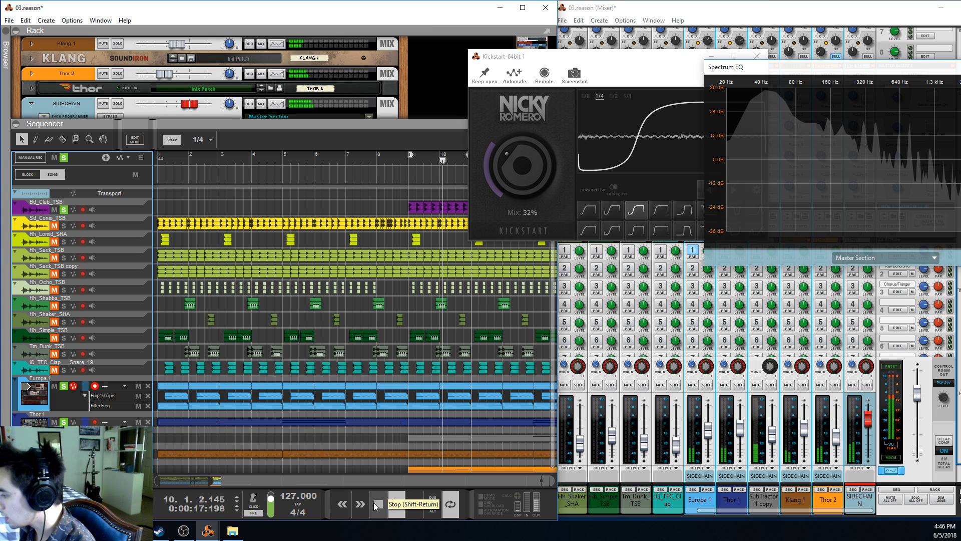
left_click(376, 505)
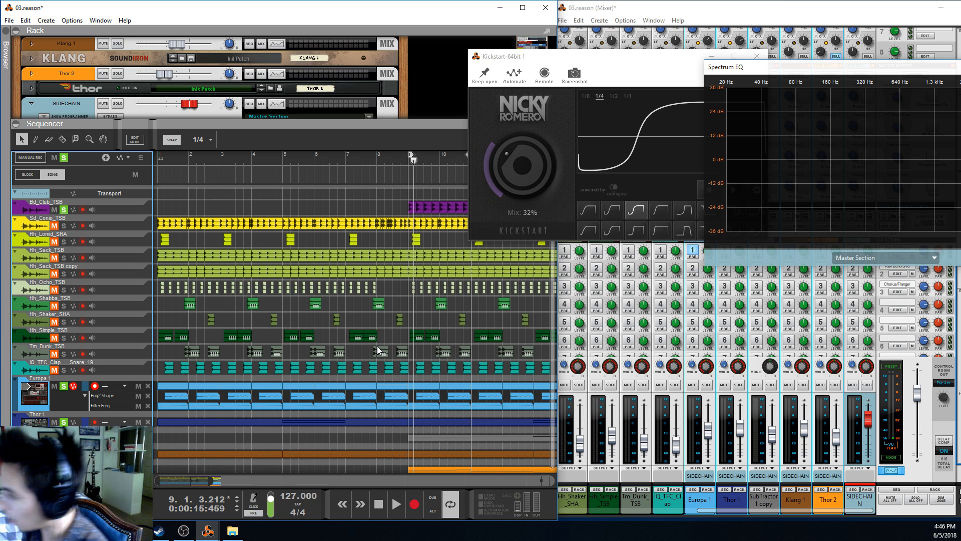
Listen twice more to the soloed kick and synths from bar 9 with Kickstart's Mix at 32%
left_click(406, 160)
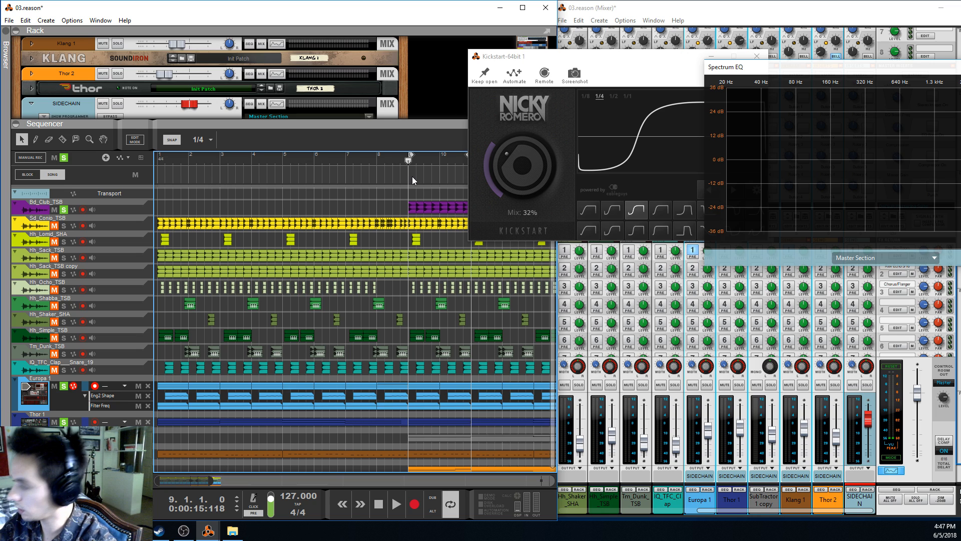
key("space")
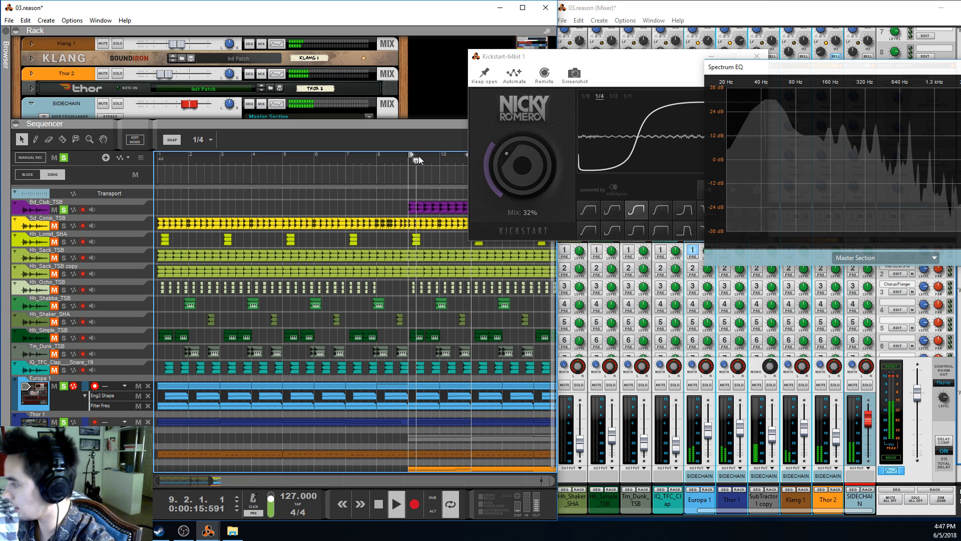
key("space")
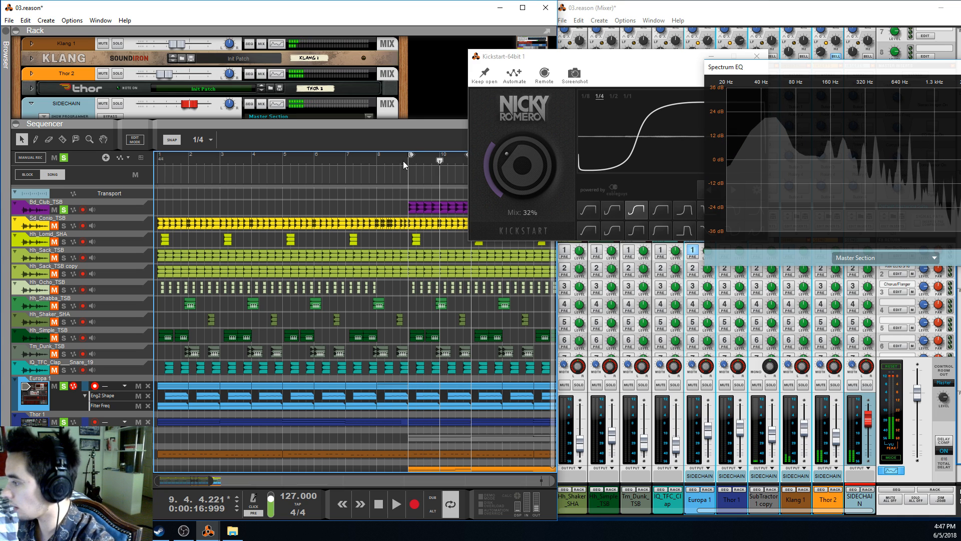
left_click(400, 155)
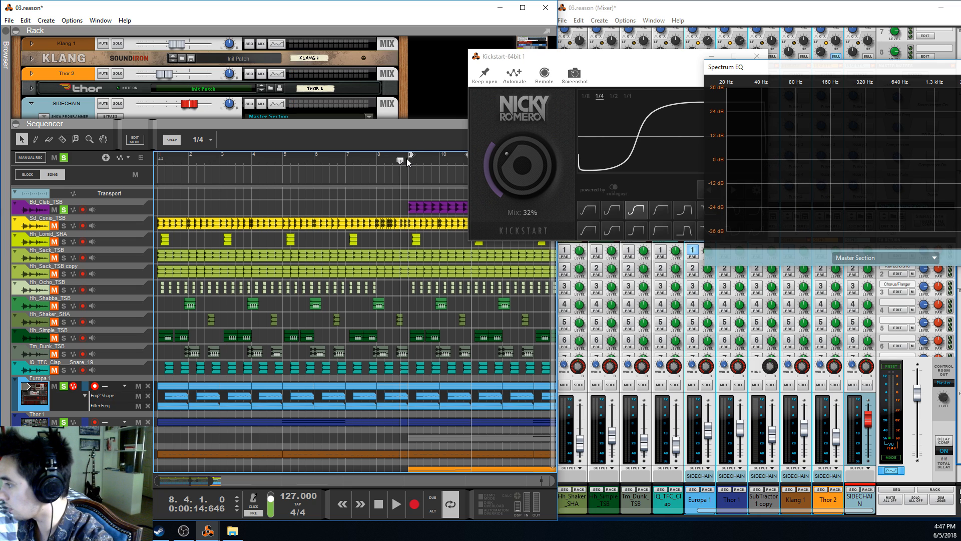
left_click(408, 161)
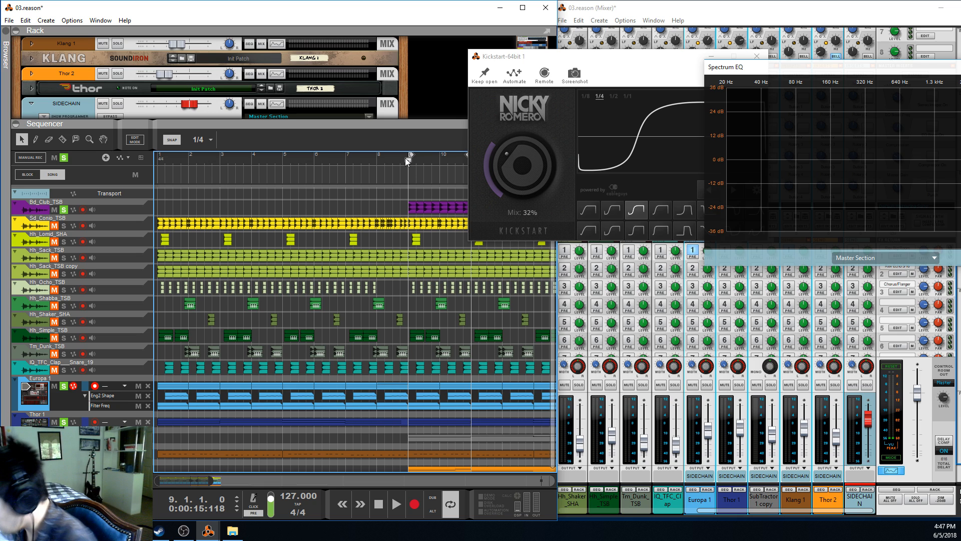
key("space")
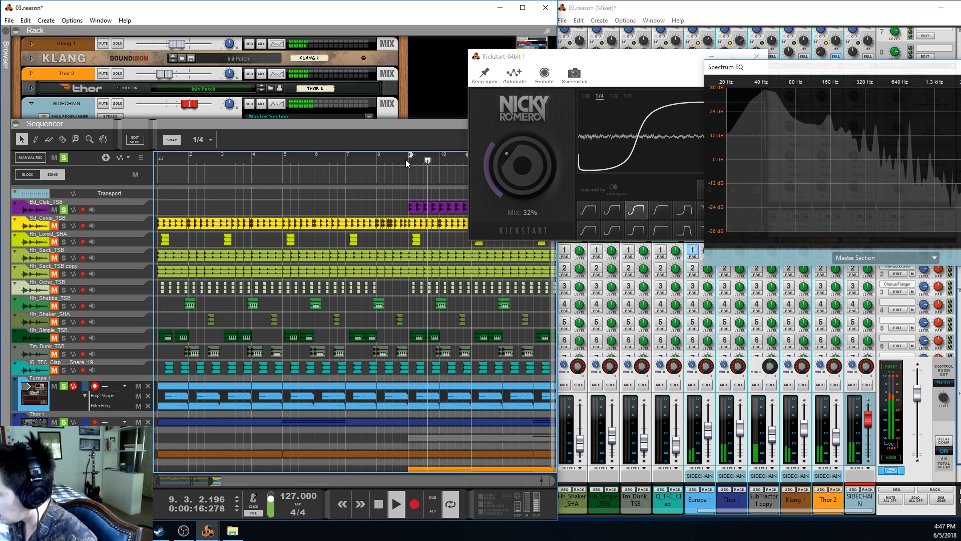
key("space")
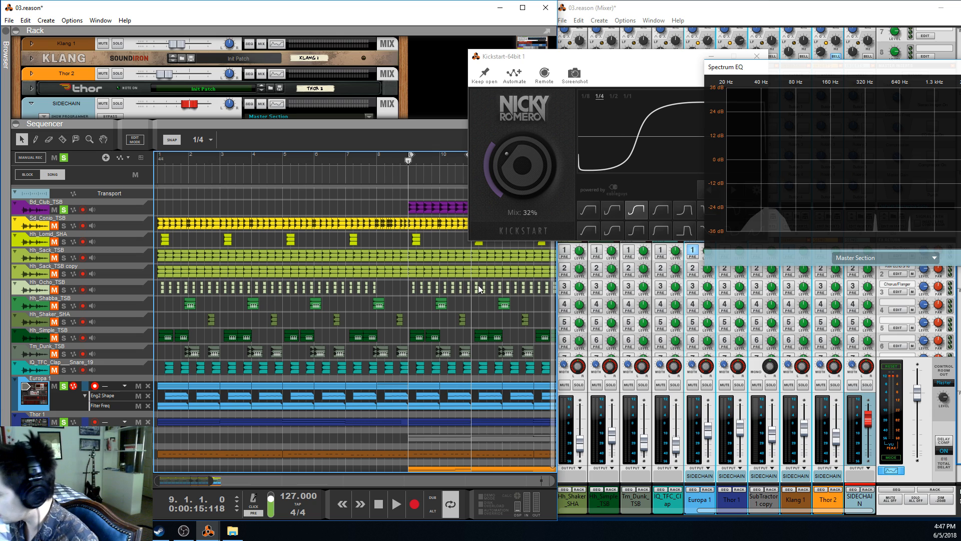
Try Kickstart's Mix at 100% against the kick and undo the change
double_click(527, 174)
key("space")
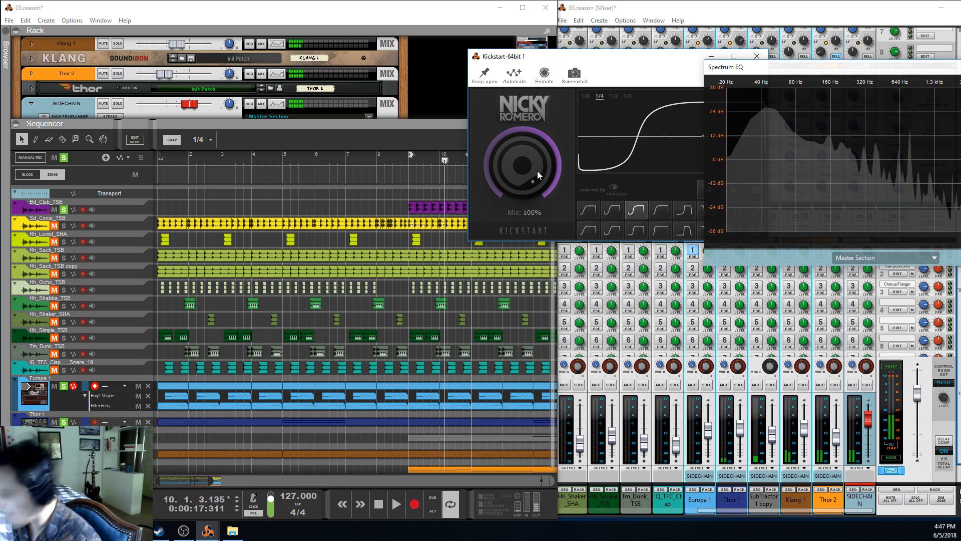
key("ctrl+z")
Replay the soloed kick and synths from bar 9 with the restored Kickstart Mix, and stop playback
left_click(409, 161)
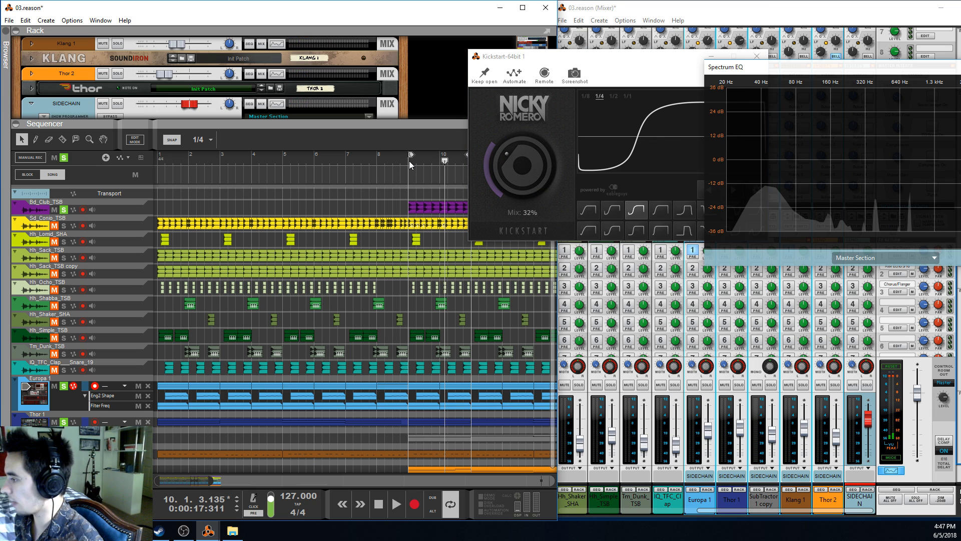
key("space")
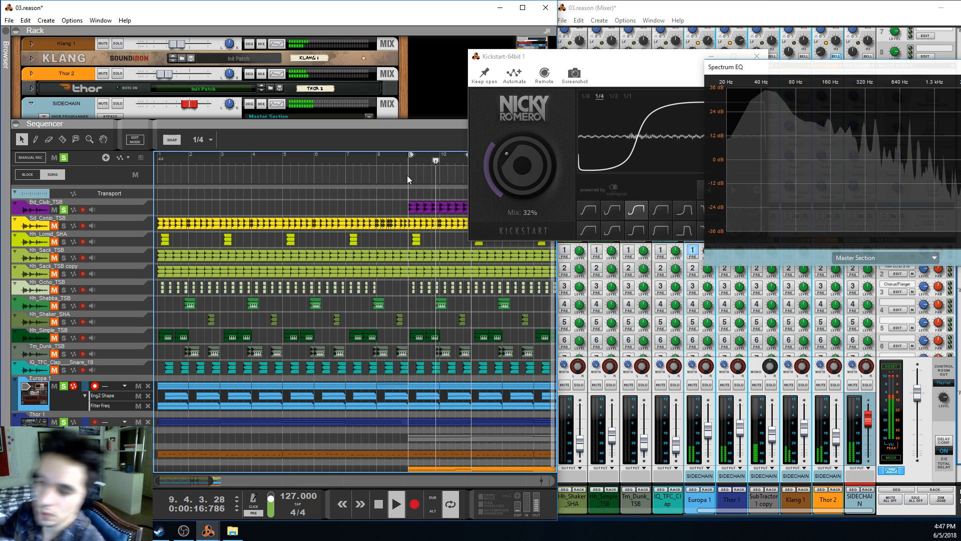
key("space")
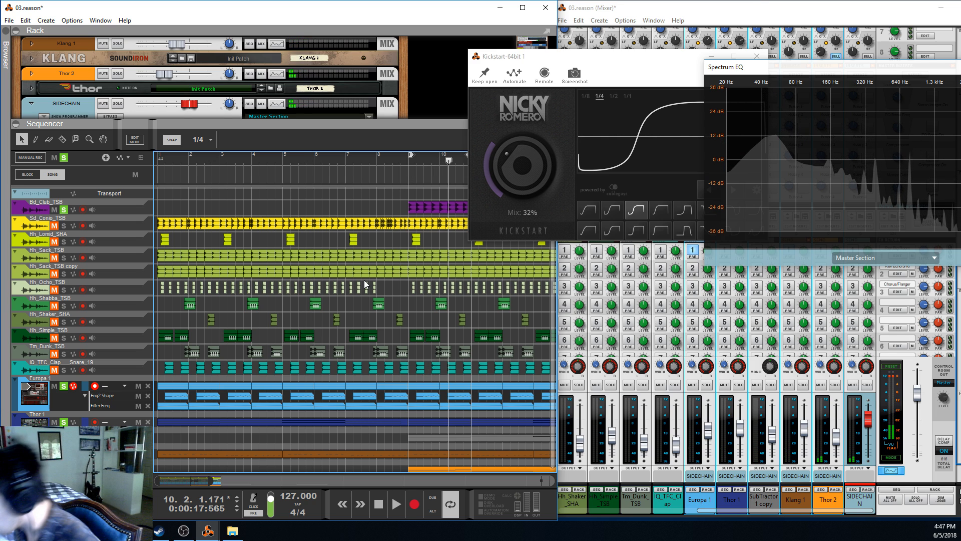
Clear all solos and play the full mix from bar 9
left_click(63, 158)
left_click(407, 158)
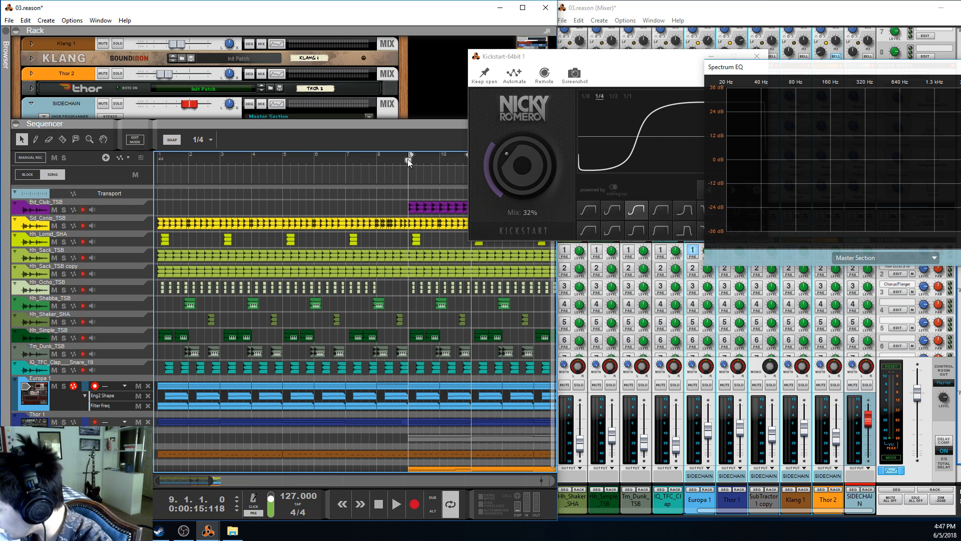
key("space")
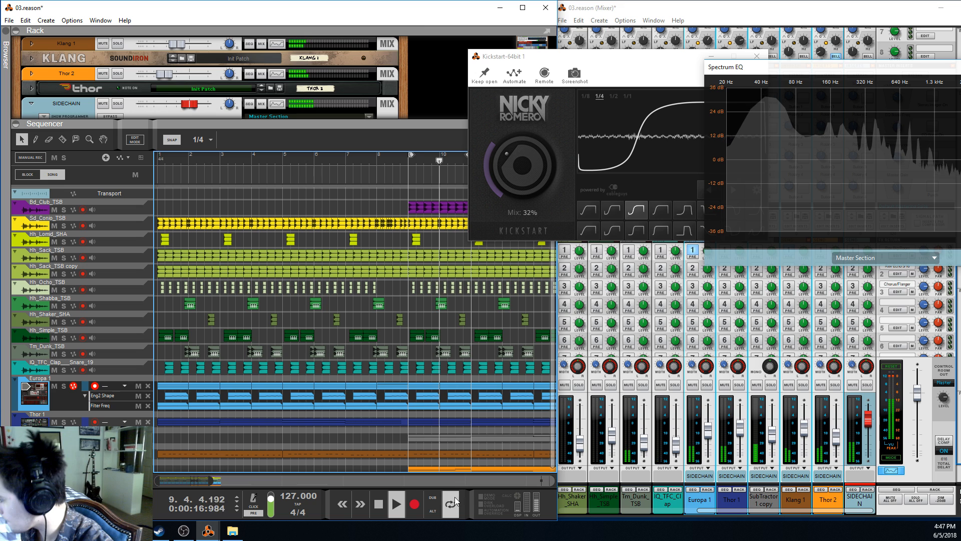
Turn off loop playback and set Kickstart's Mix to 35% while the full mix plays
scroll(397, 296, "down", 4)
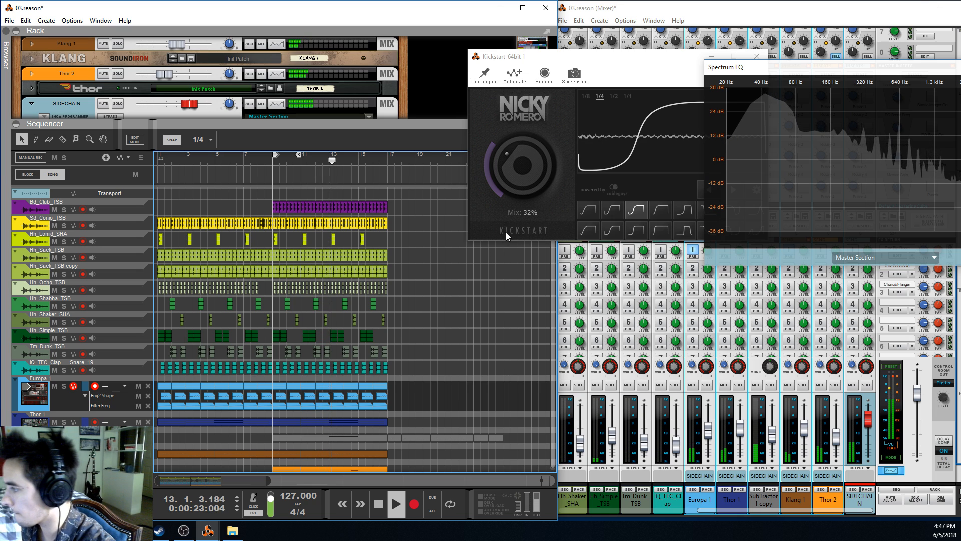
left_click(518, 185)
left_click_drag(518, 185, 519, 185)
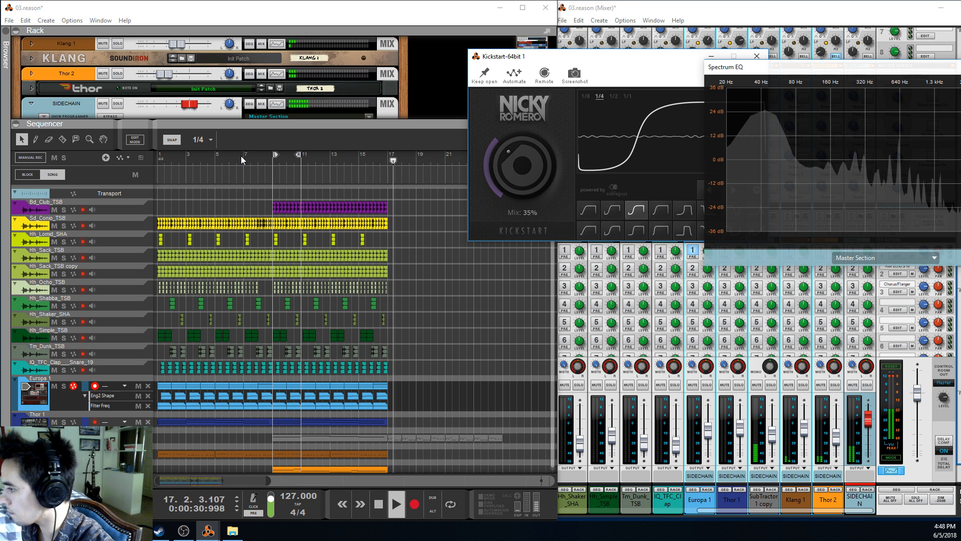
Audition the full arrangement from bar 1 and stop playback
left_click(159, 155)
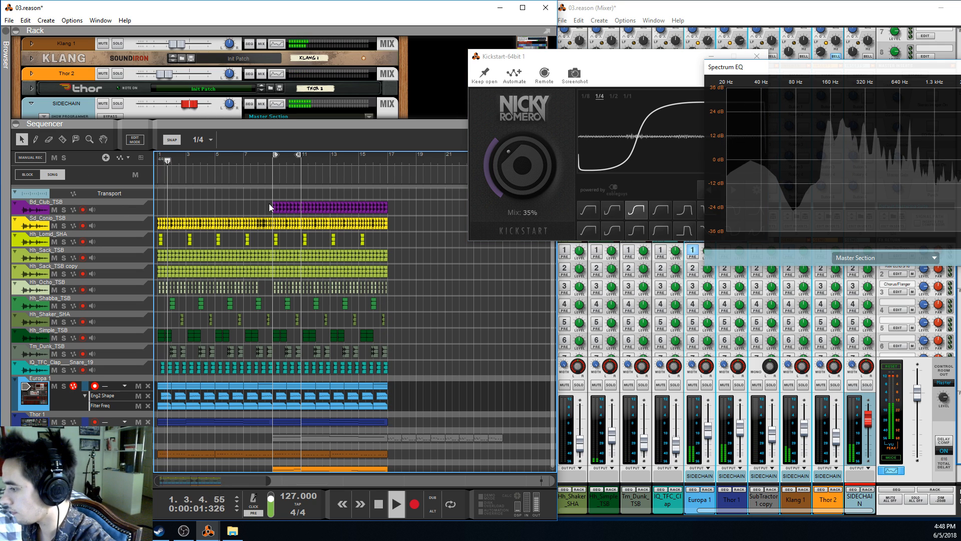
scroll(248, 265, "down", 1)
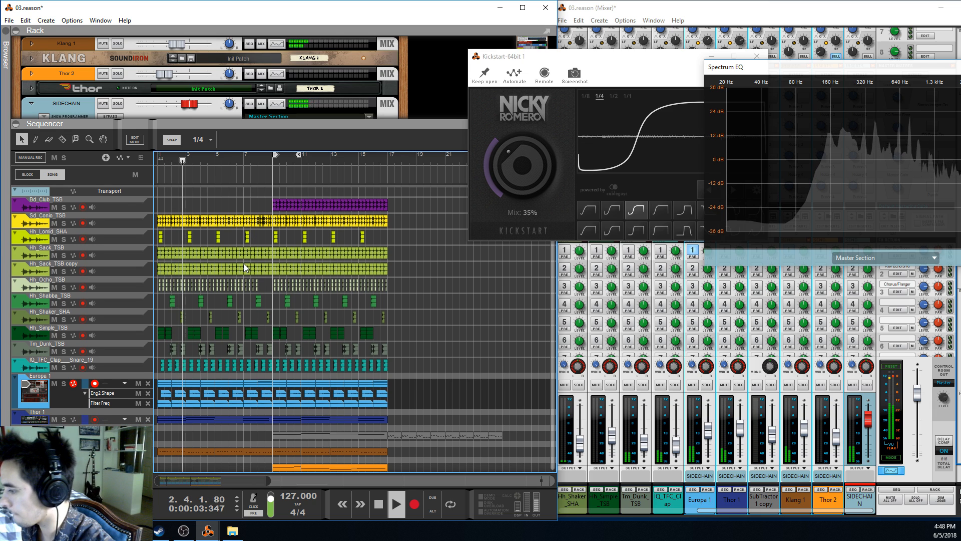
key("space")
Place the playhead at bar 5 and select the grey eight-bar clip starting at bar 9, between the Thor 1 and Klang 1 lanes
left_click(220, 155)
left_click(214, 155)
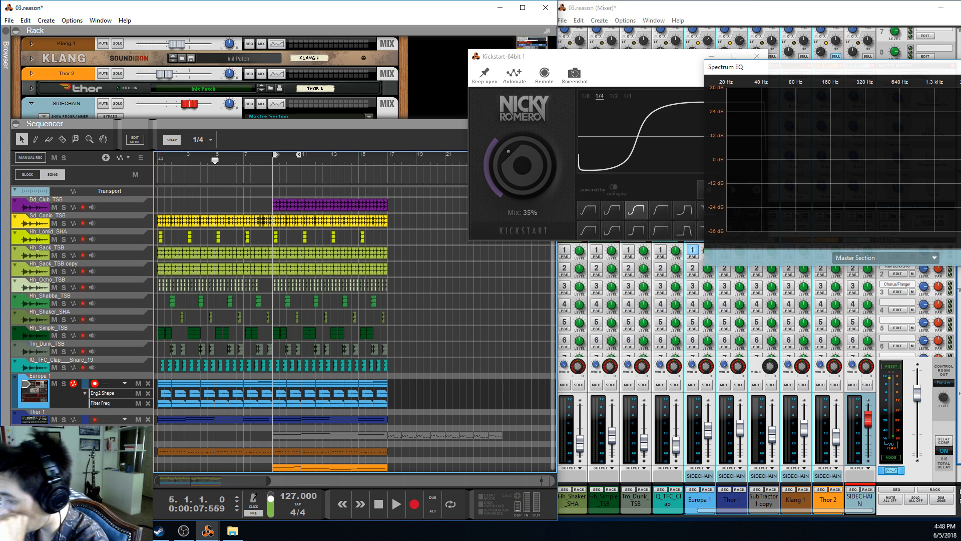
left_click_drag(374, 434, 374, 433)
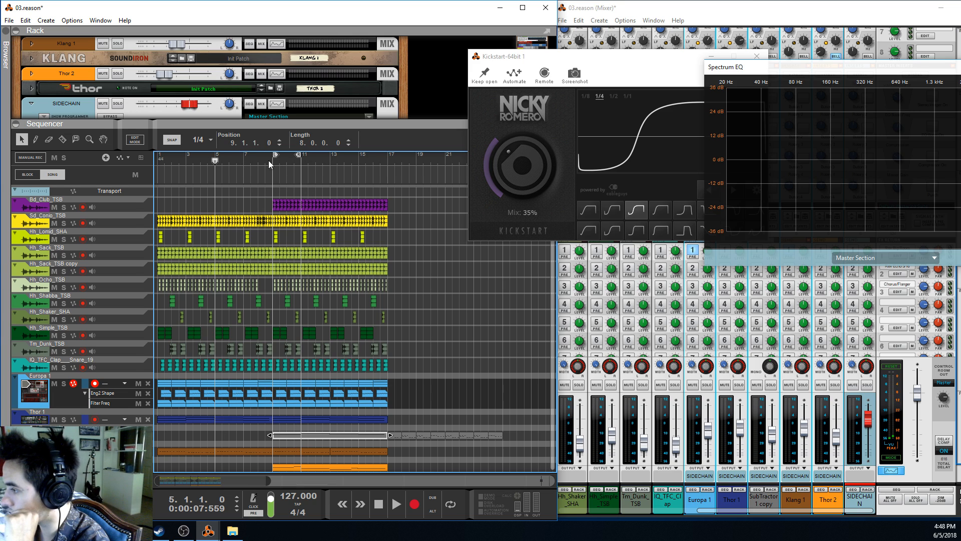
Place the playhead at bar 8 and set the loop locators to span from bar 8 to bar 9
left_click_drag(256, 473, 426, 461)
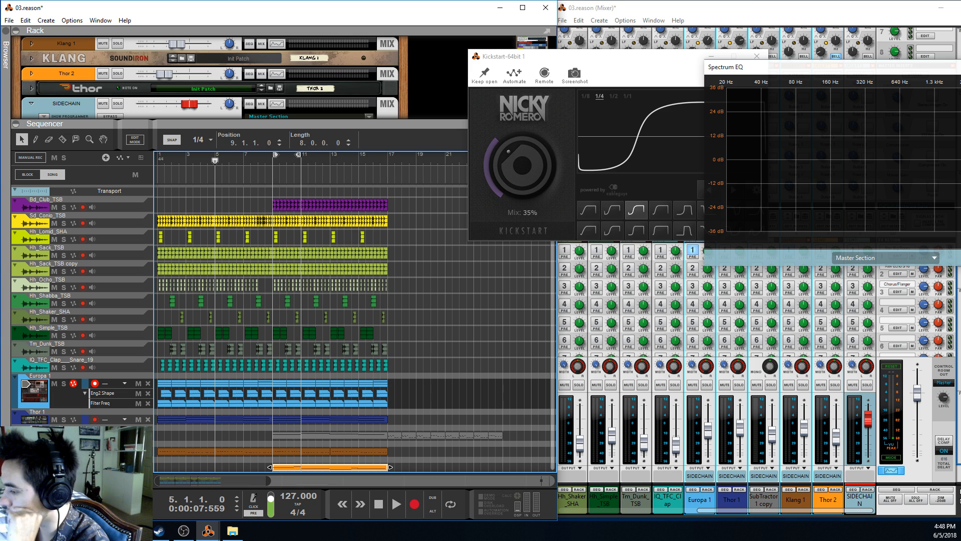
left_click(274, 161)
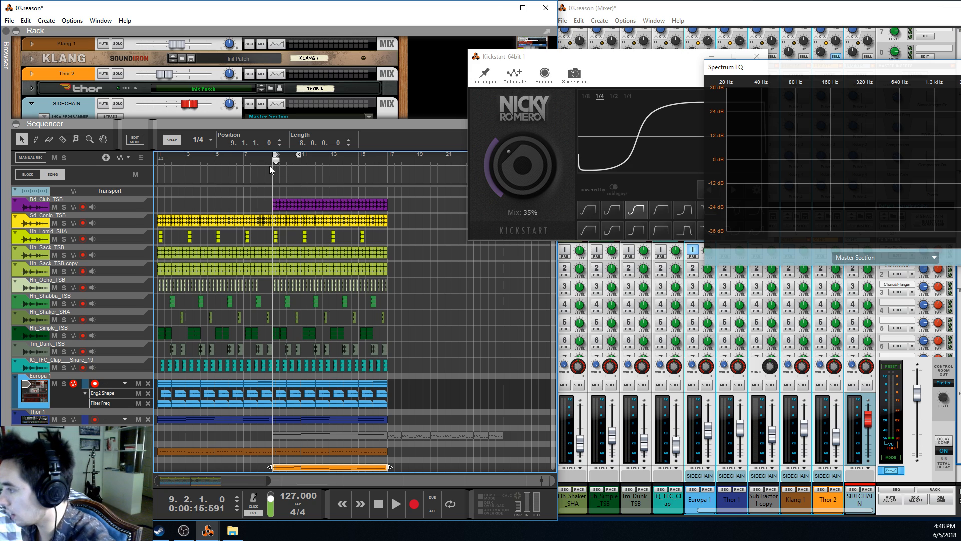
left_click(273, 167)
left_click_drag(260, 159, 254, 165)
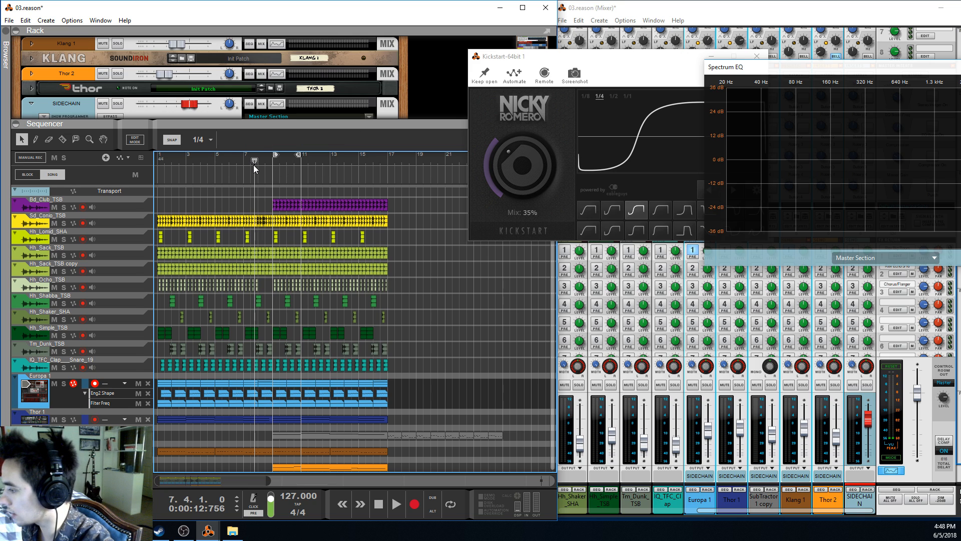
left_click(257, 164)
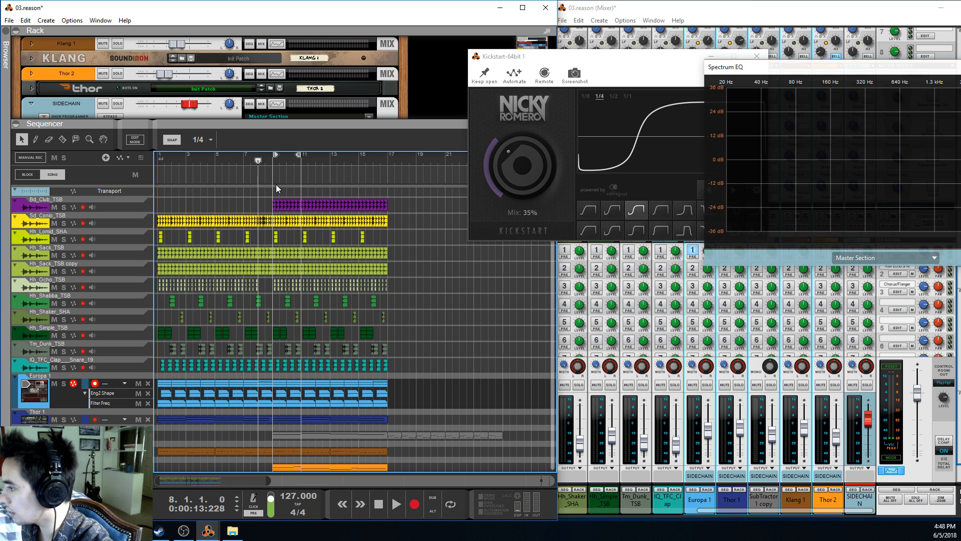
left_click(258, 161, "ctrl")
left_click(270, 161, "alt")
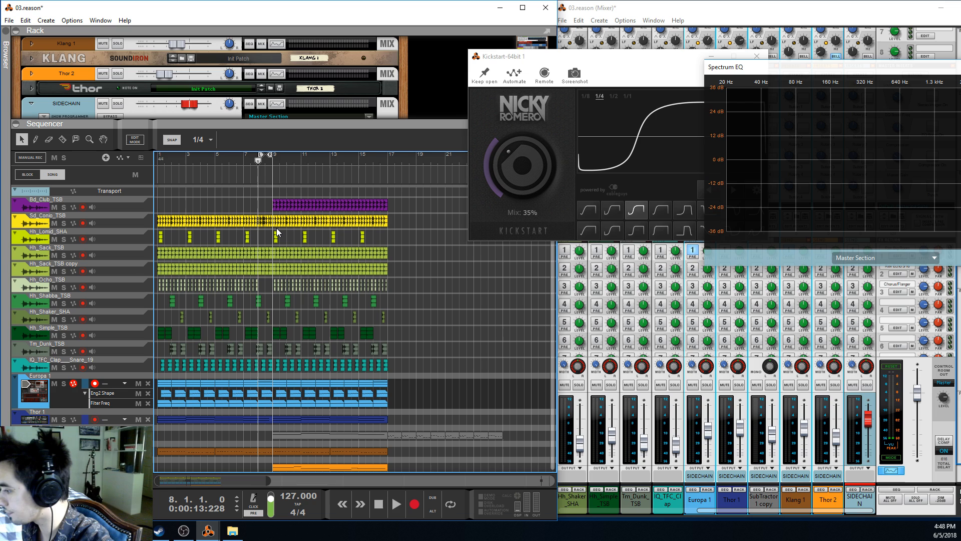
Audition the full mix from bar 8 to the end of the arrangement, stop playback and return to bar 1
key("space")
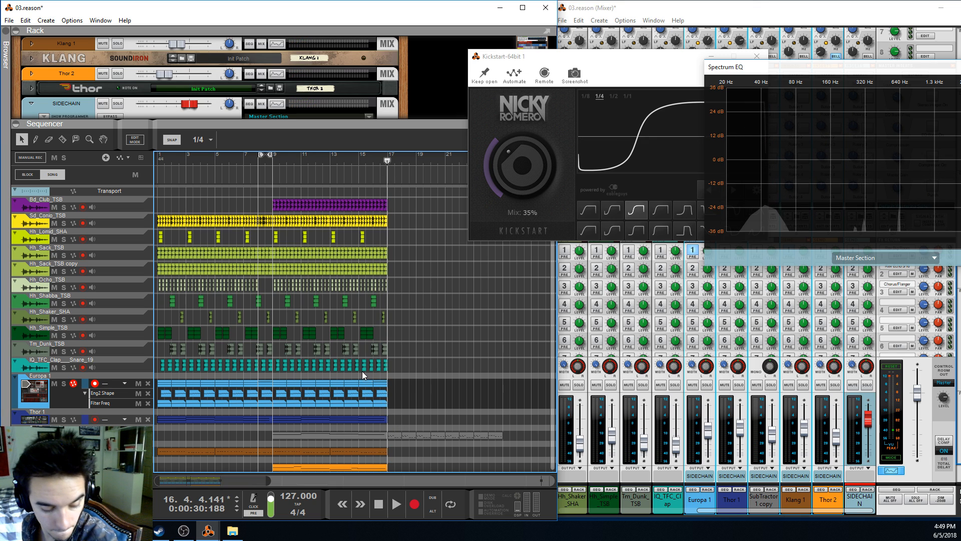
left_click(380, 509)
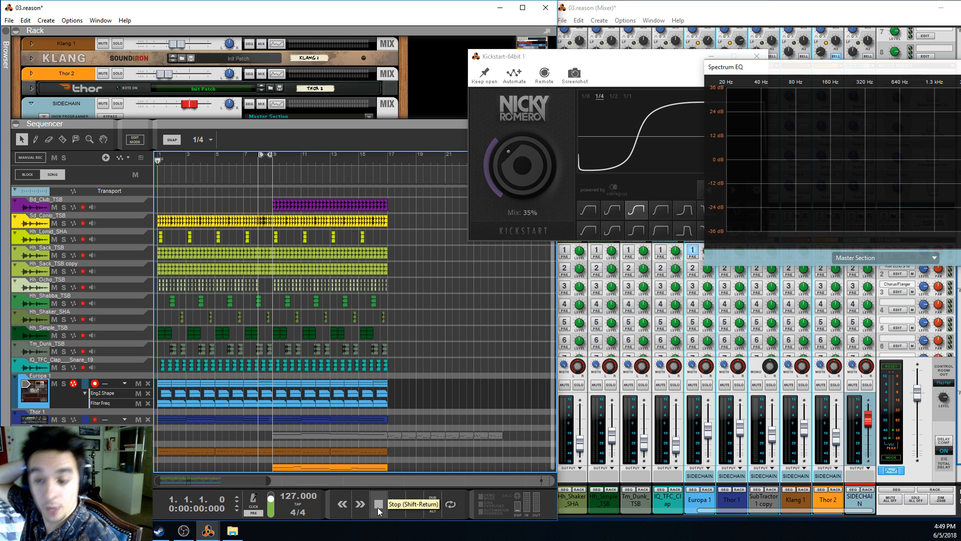